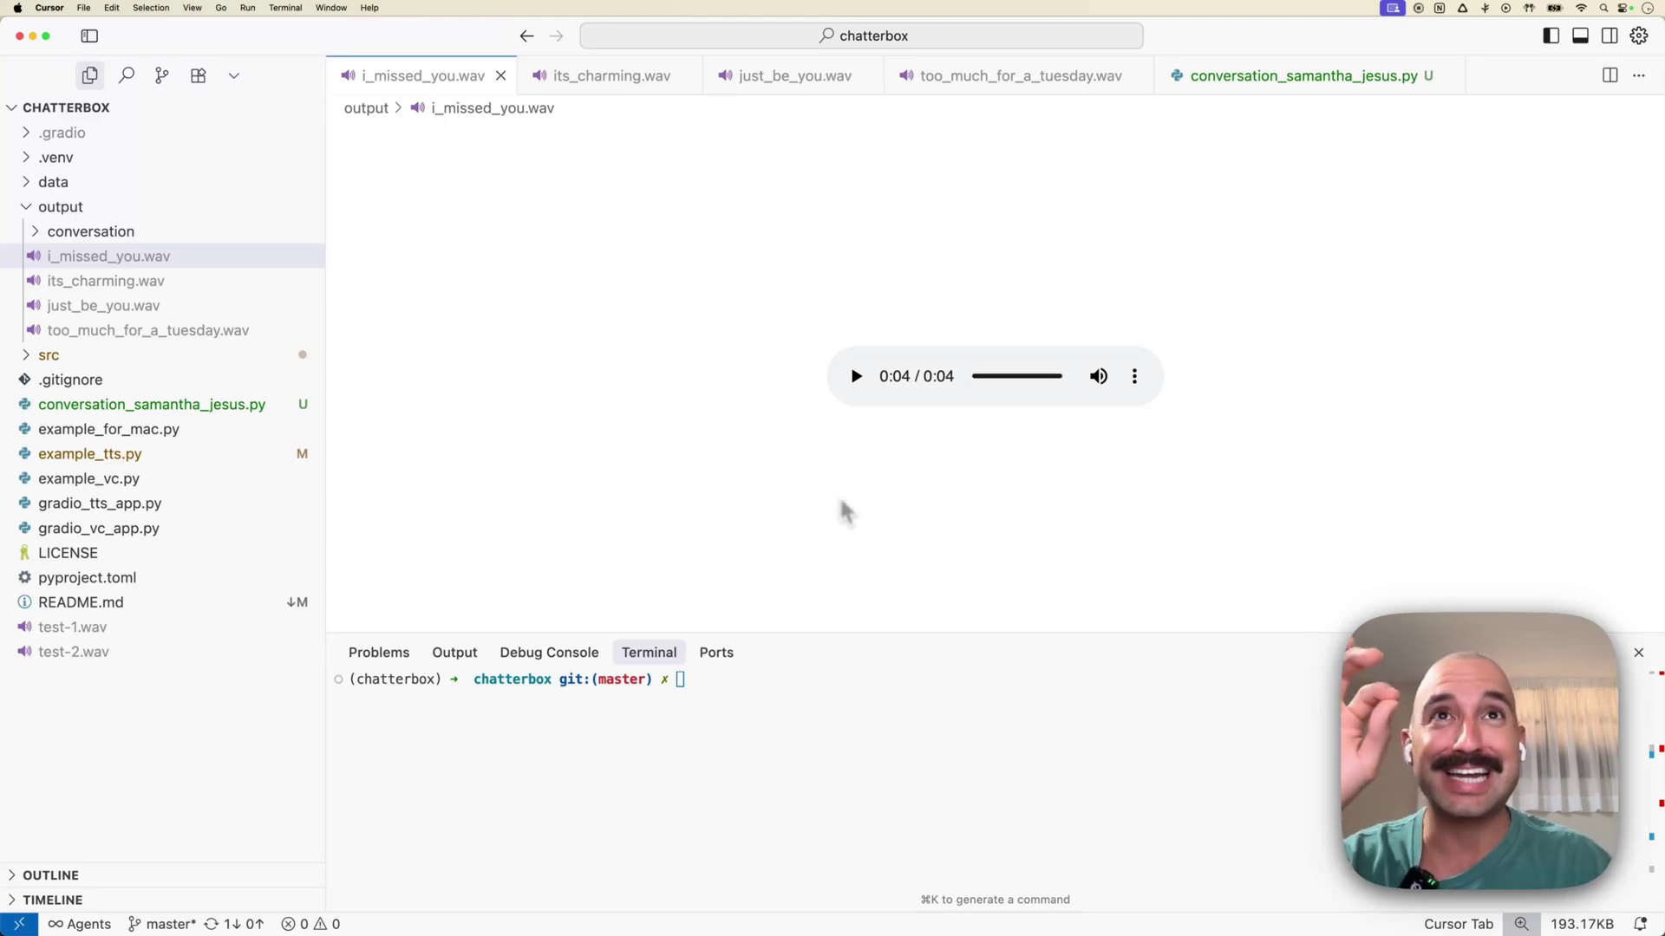
# - Play the i_missed_you.wav clip in Cursor's audio preview
pyautogui.click(856, 377)
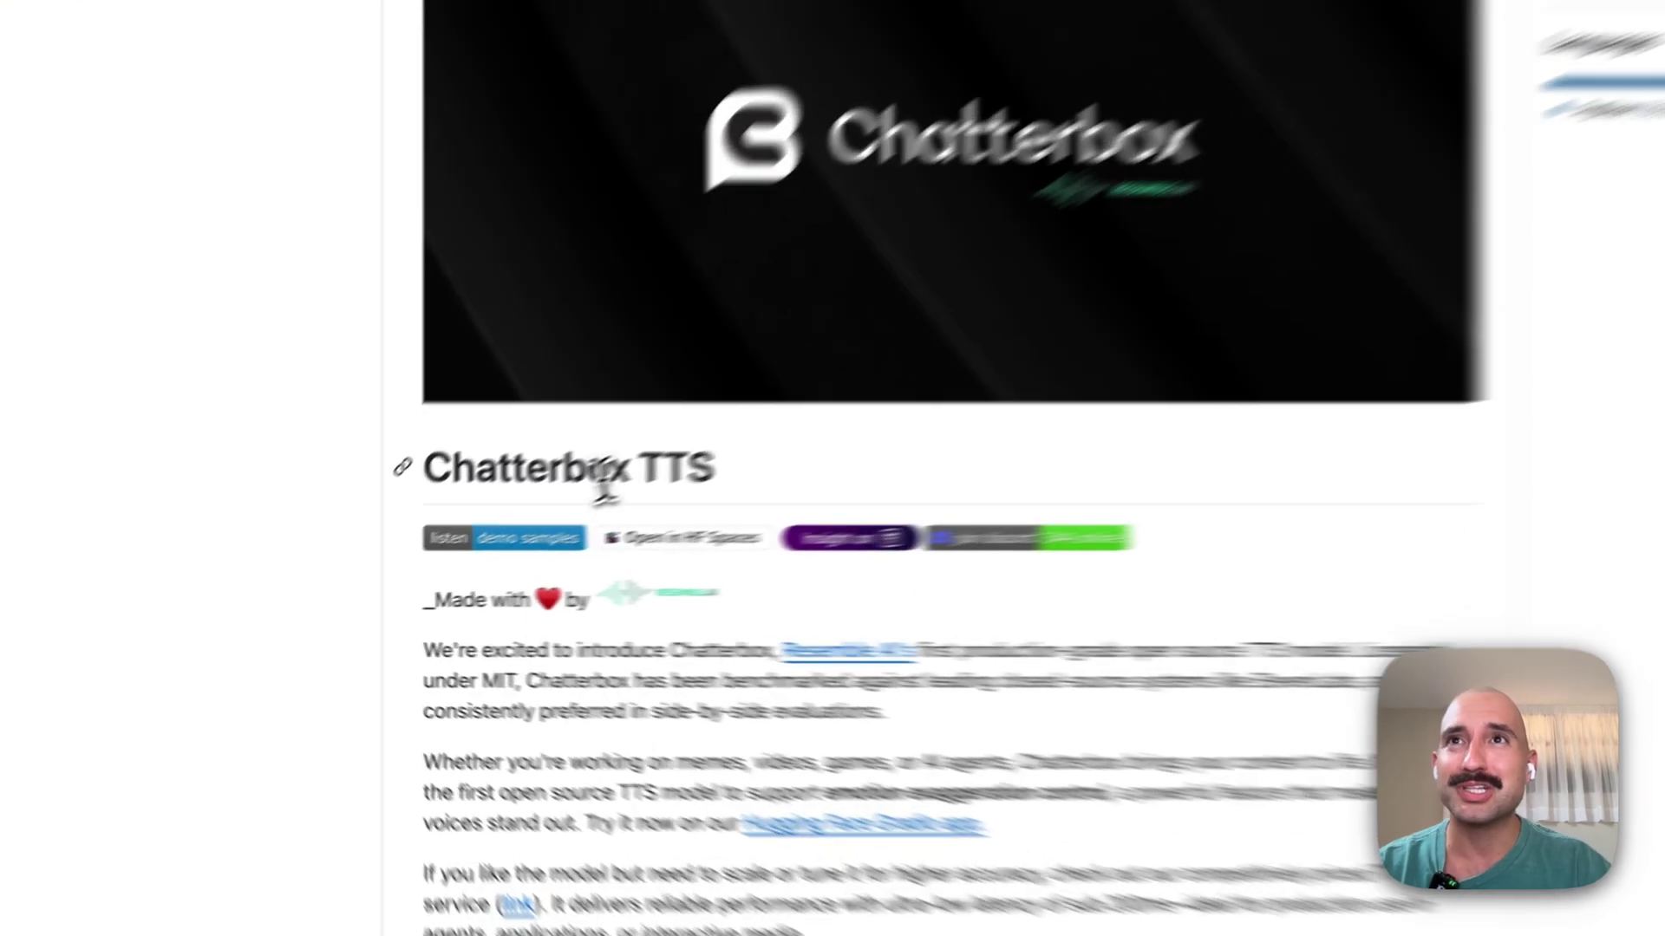
pyautogui.tripleClick(476, 529)
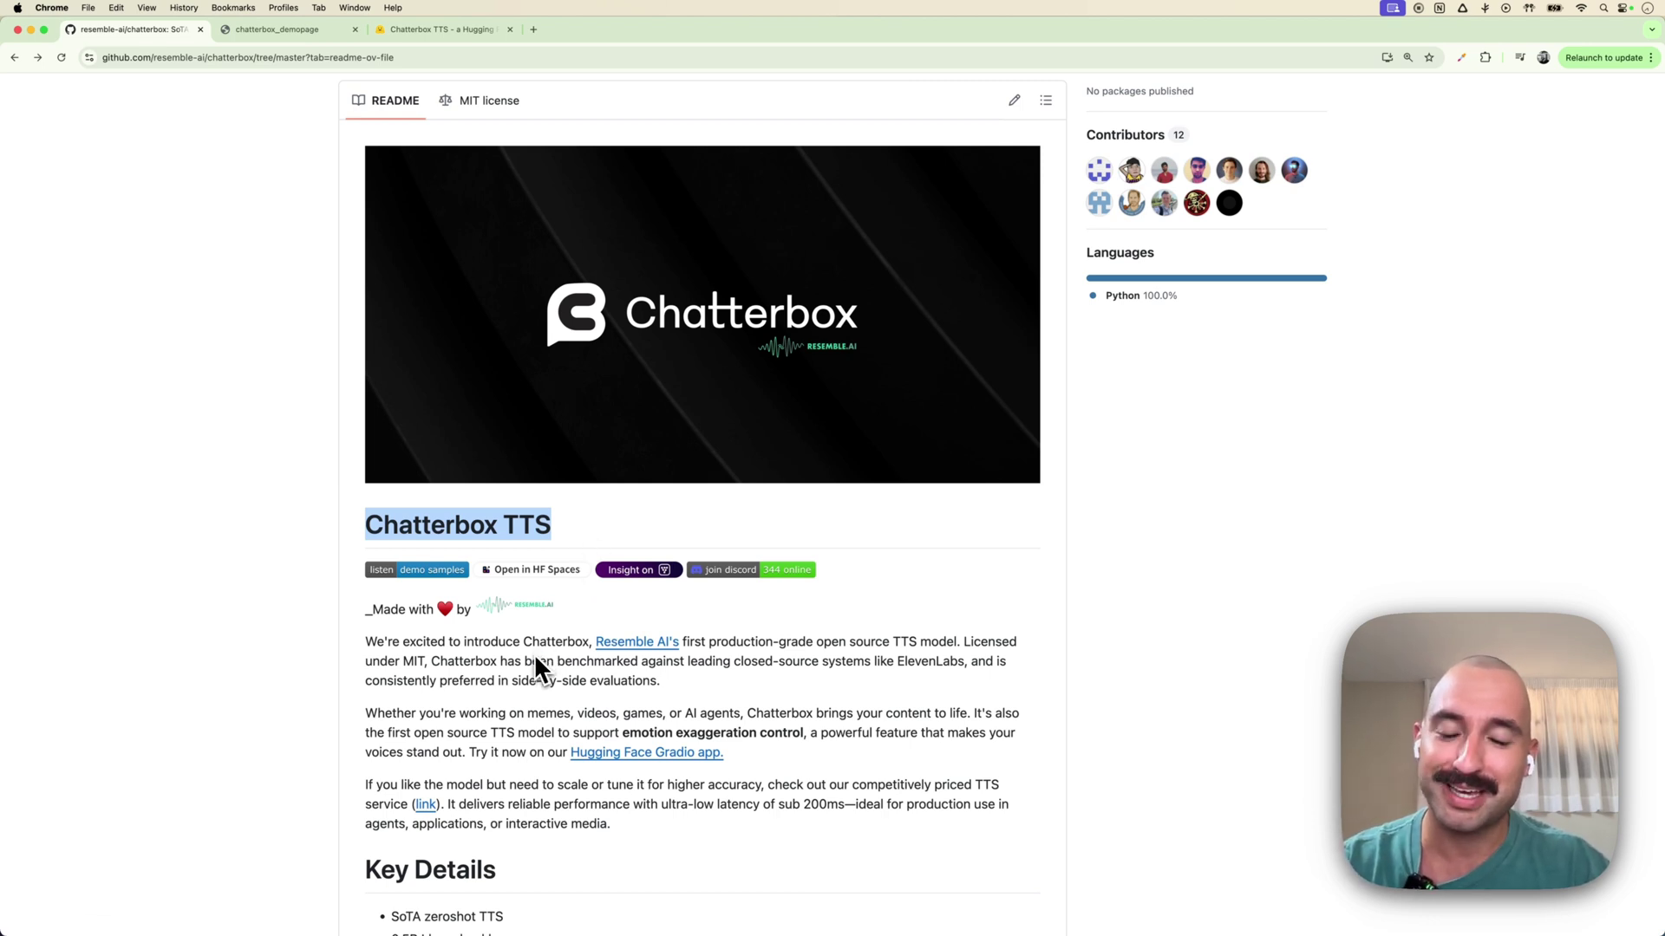
pyautogui.click(519, 694)
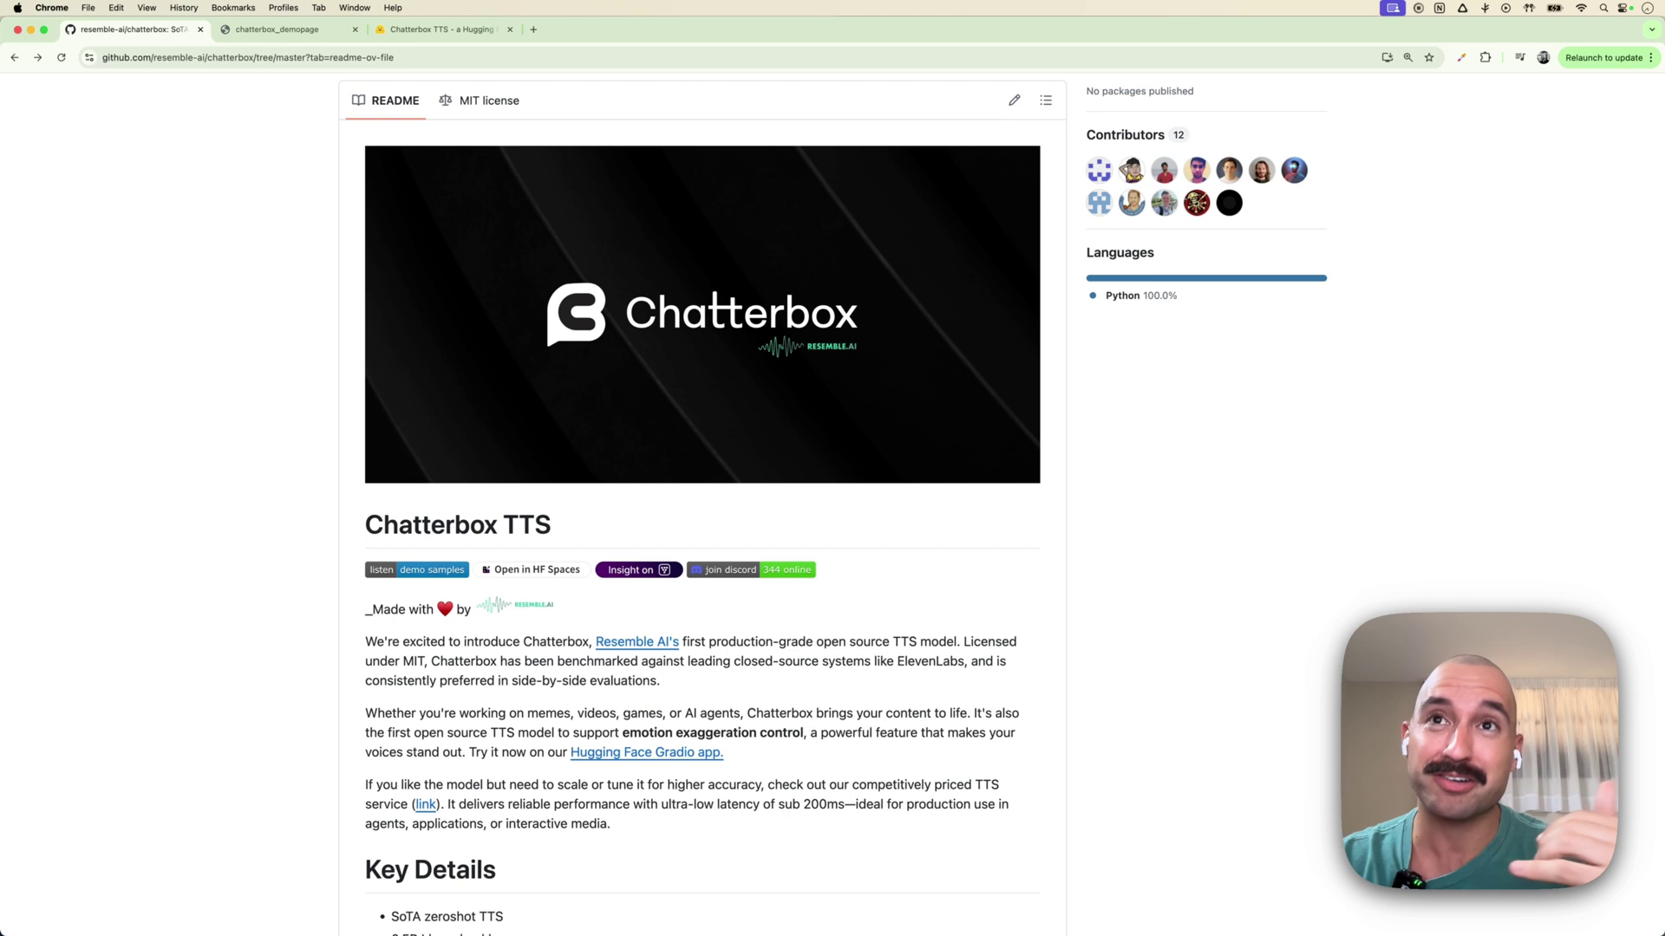
pyautogui.scroll(-1, 525, 694)
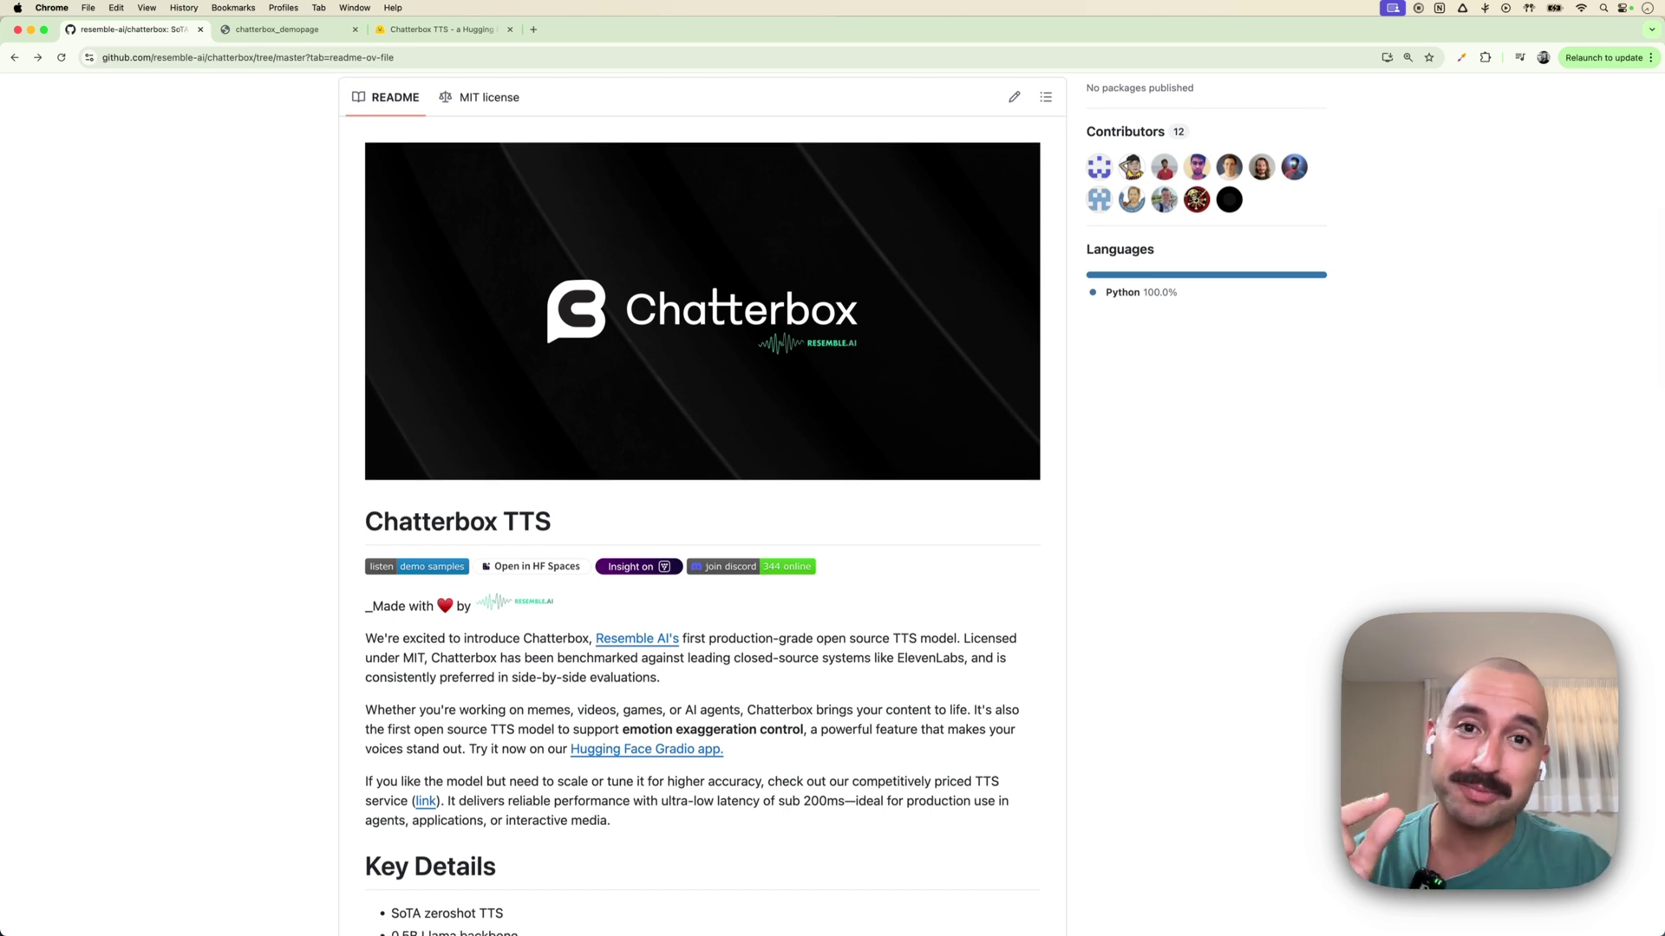
pyautogui.scroll(-1, 526, 704)
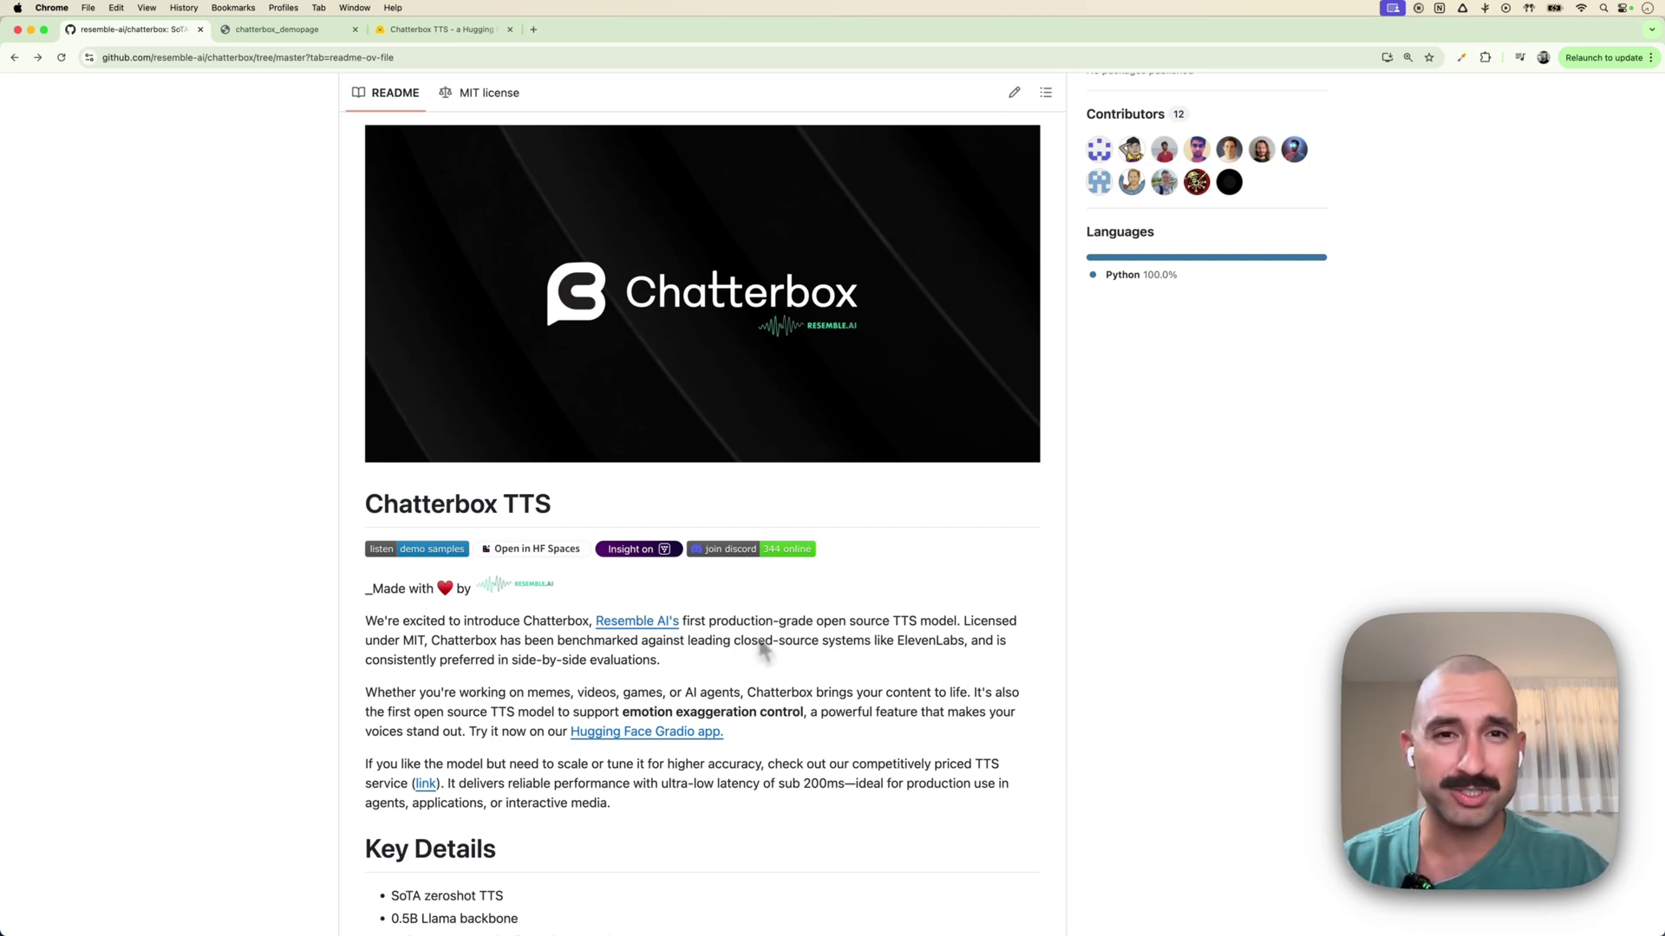
pyautogui.scroll(-2, 766, 612)
pyautogui.scroll(-1, 767, 613)
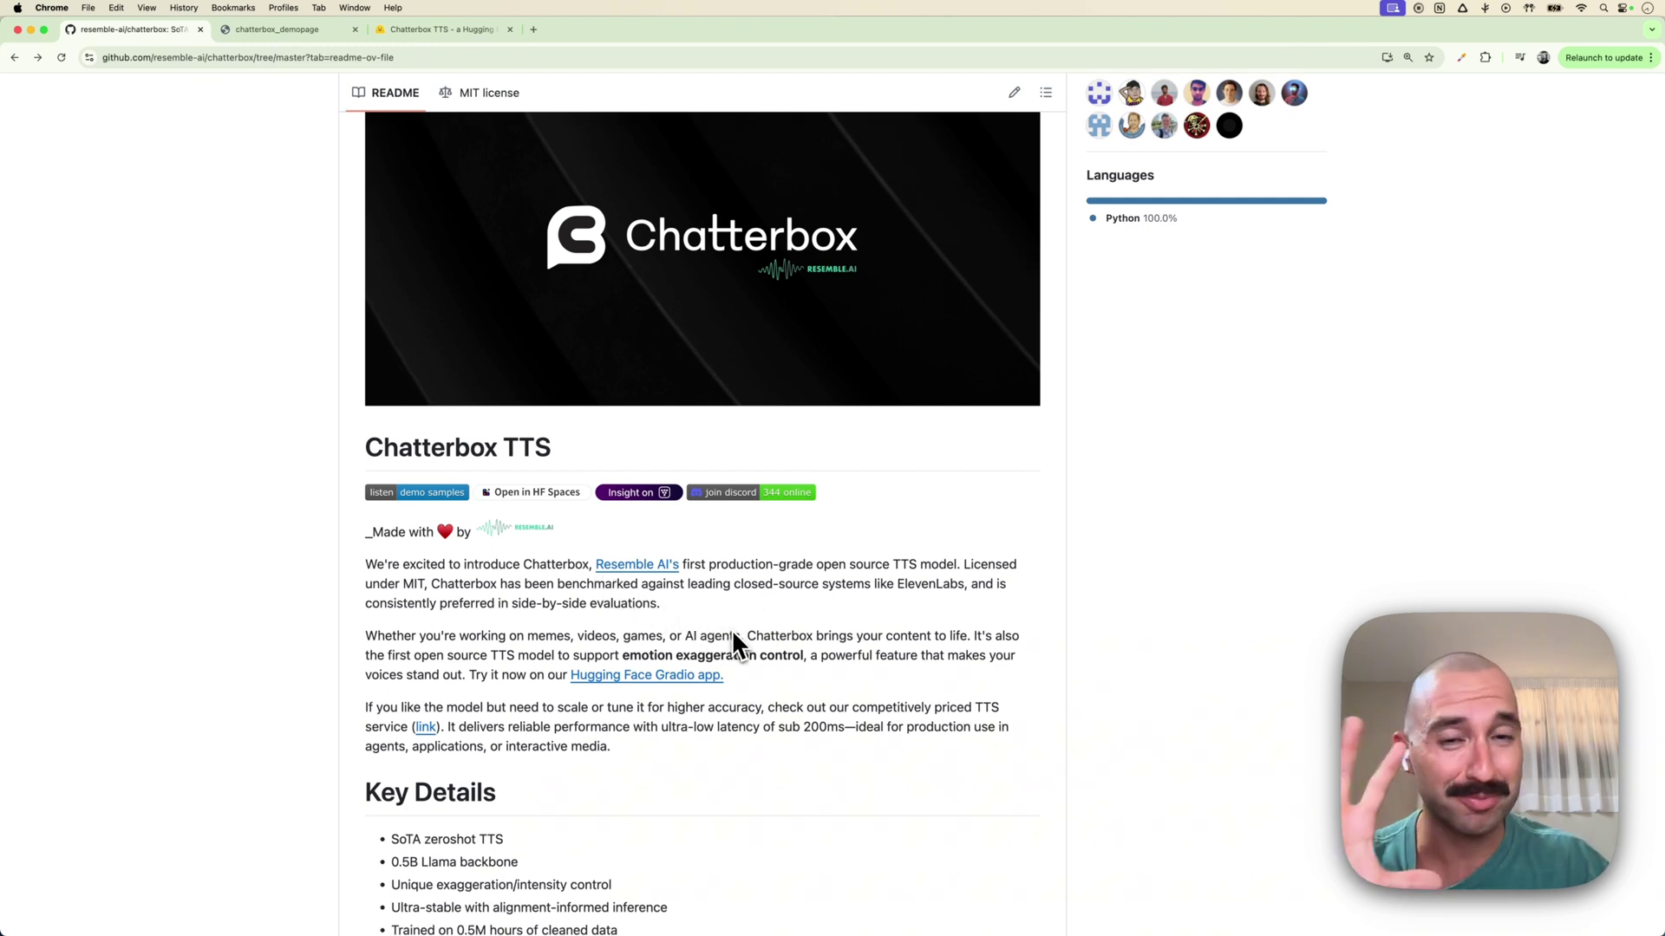
pyautogui.scroll(-2, 766, 636)
pyautogui.scroll(-1, 790, 614)
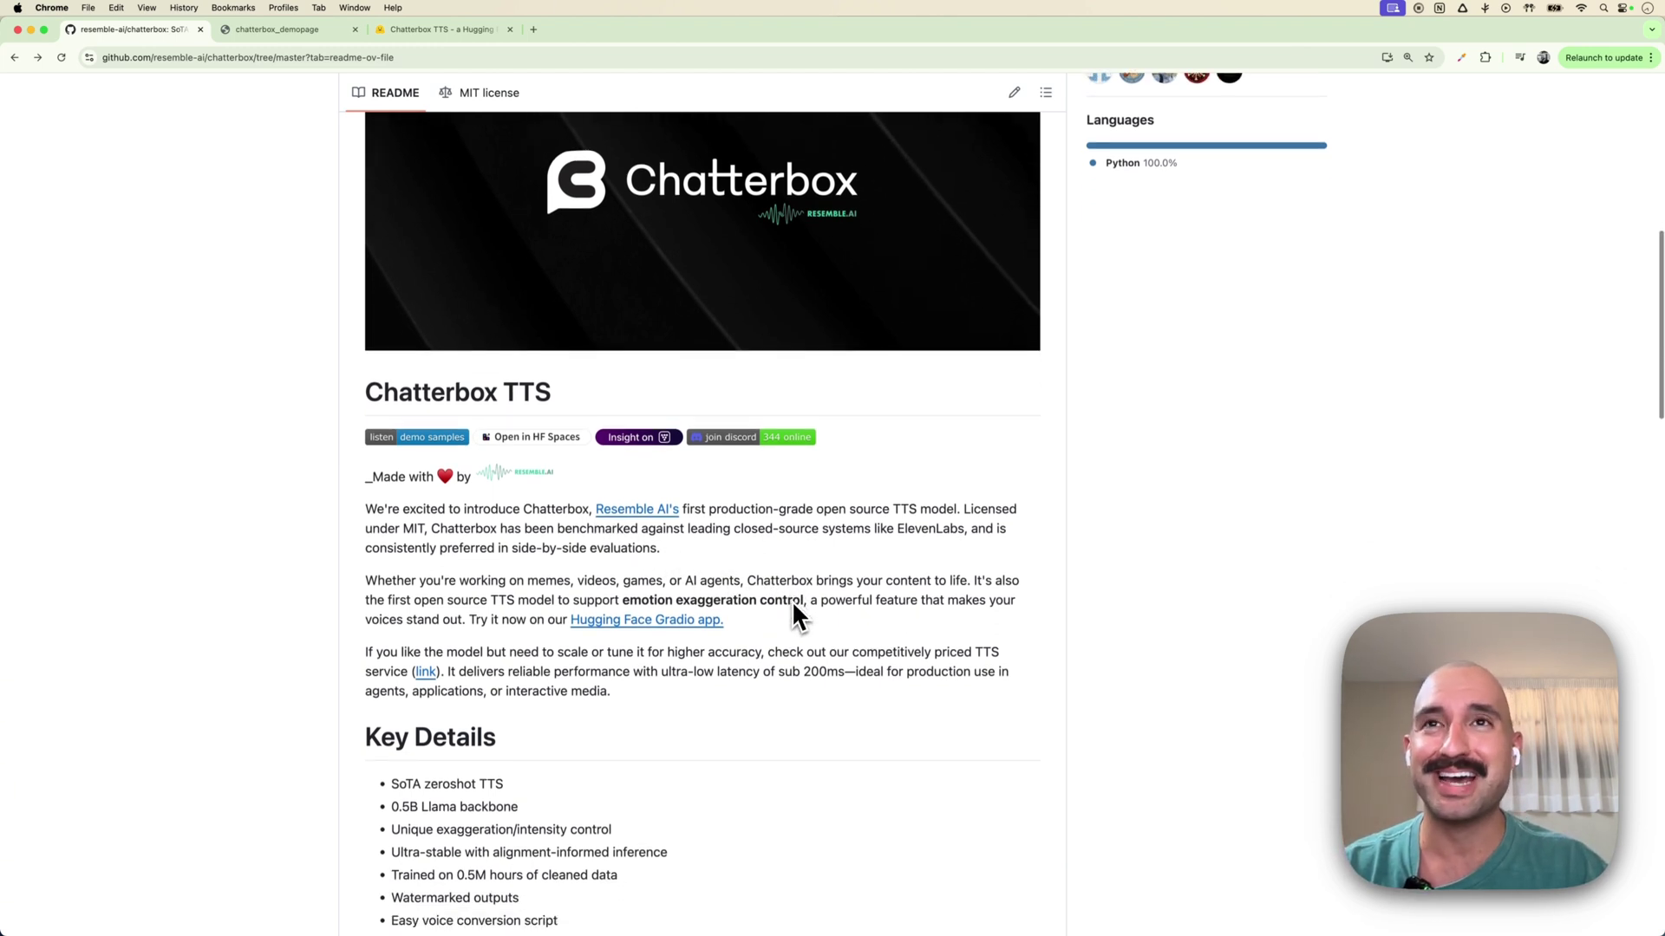
pyautogui.scroll(-5, 820, 427)
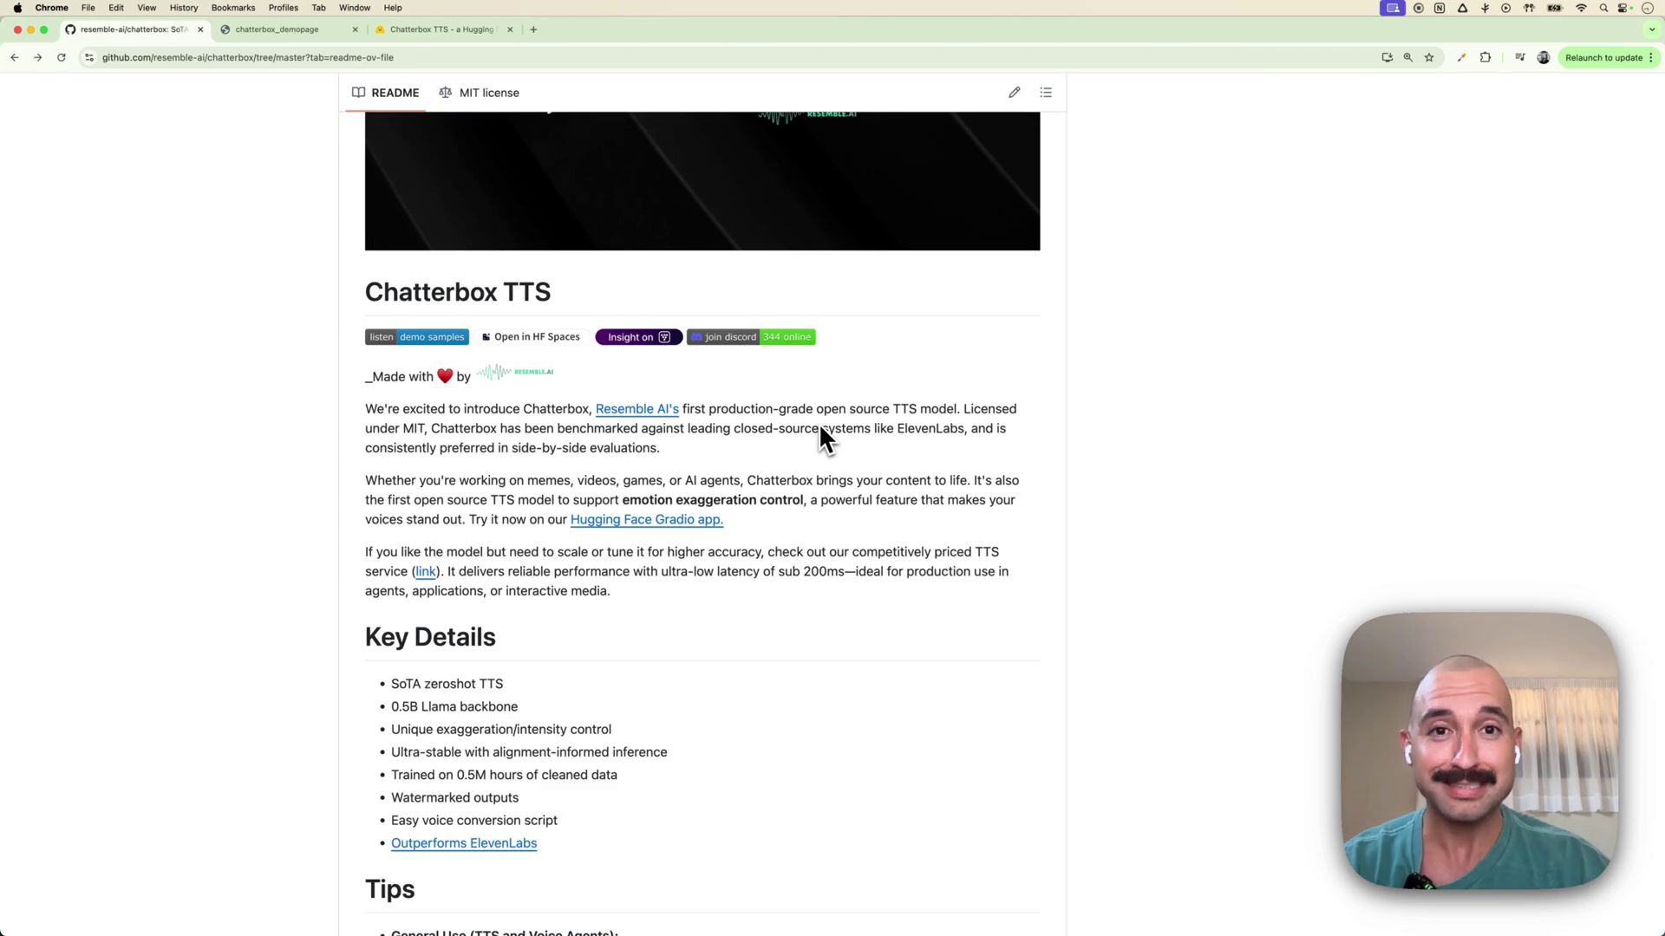
pyautogui.moveTo(816, 409); pyautogui.dragTo(897, 413)
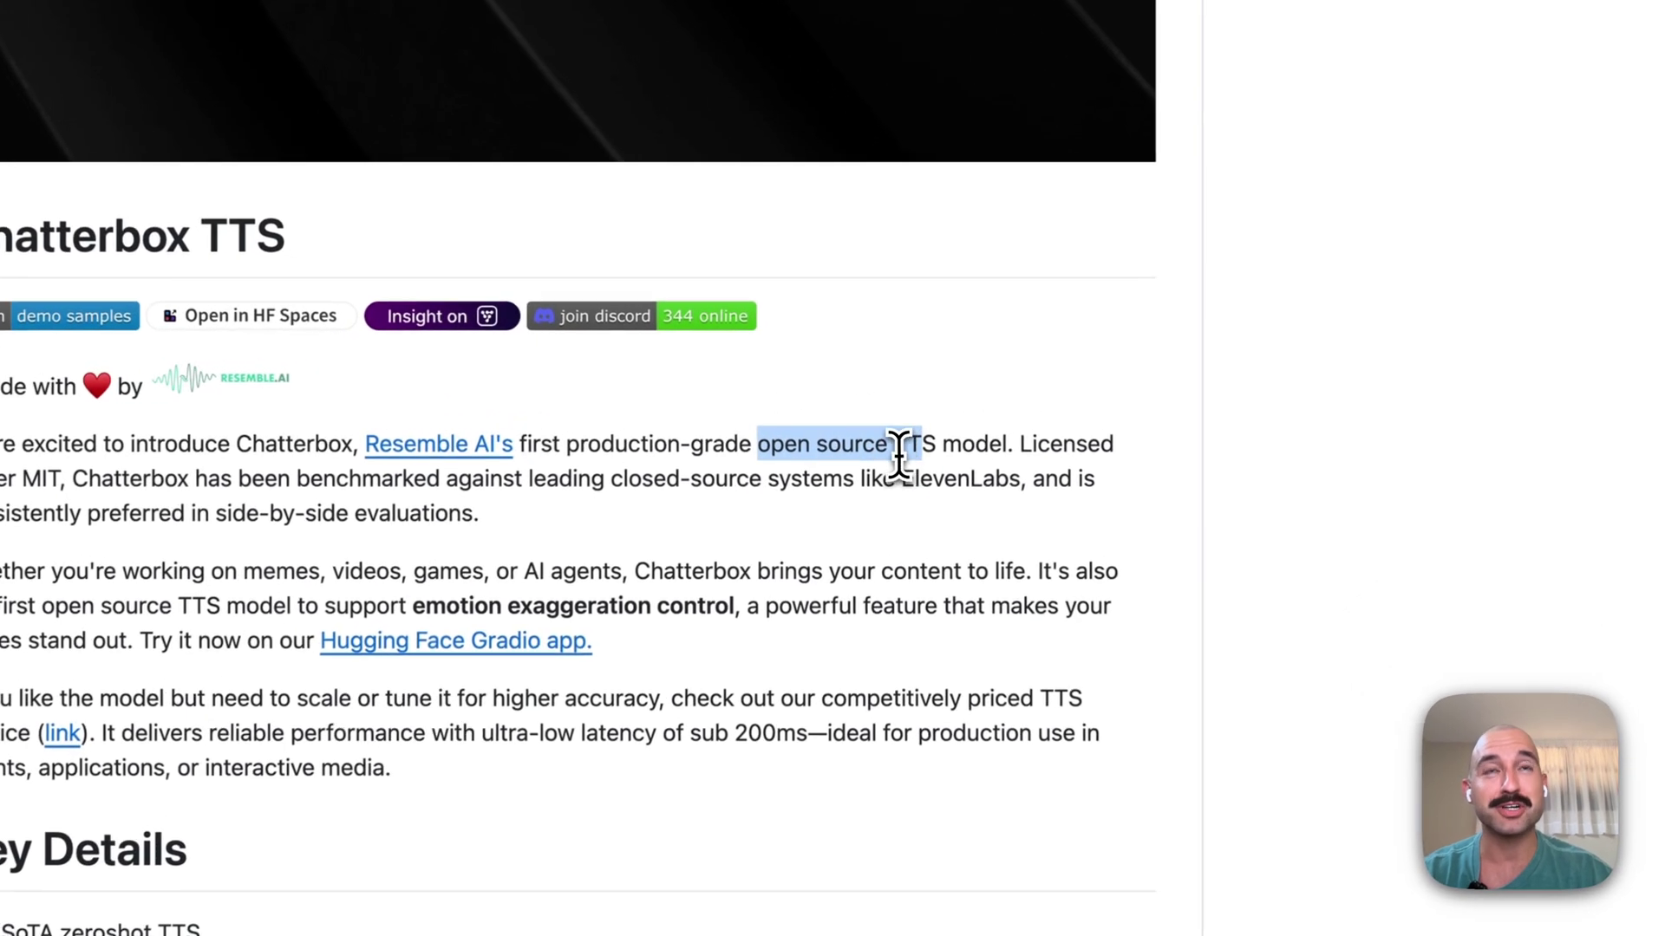
pyautogui.click(898, 452)
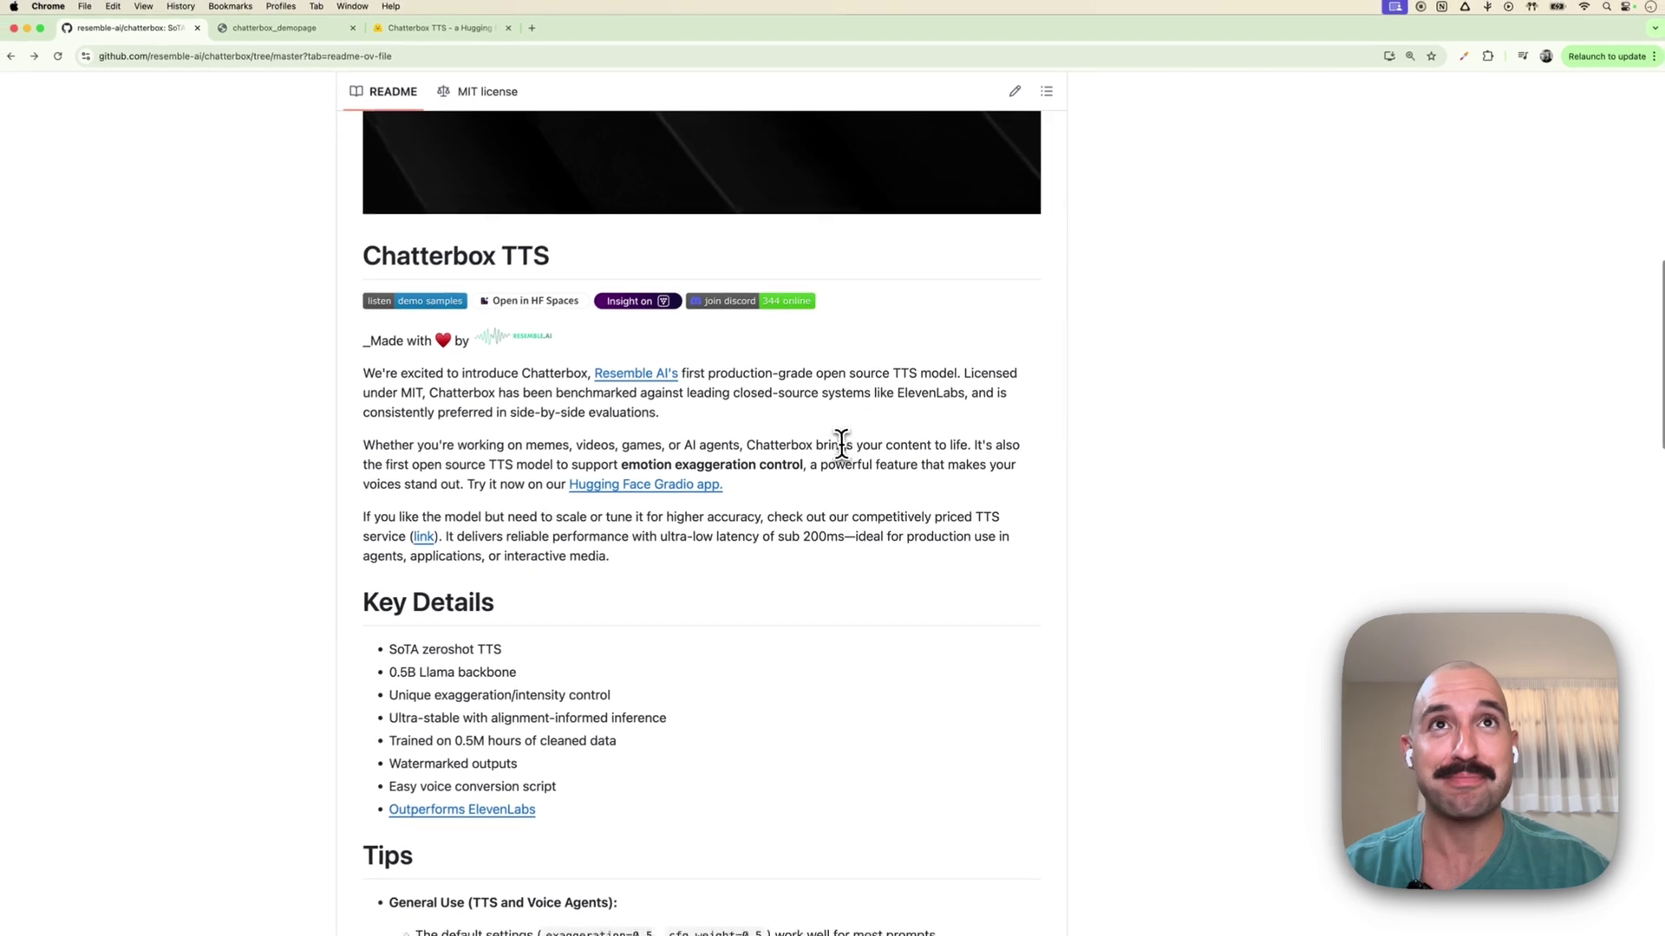
pyautogui.scroll(-1, 841, 445)
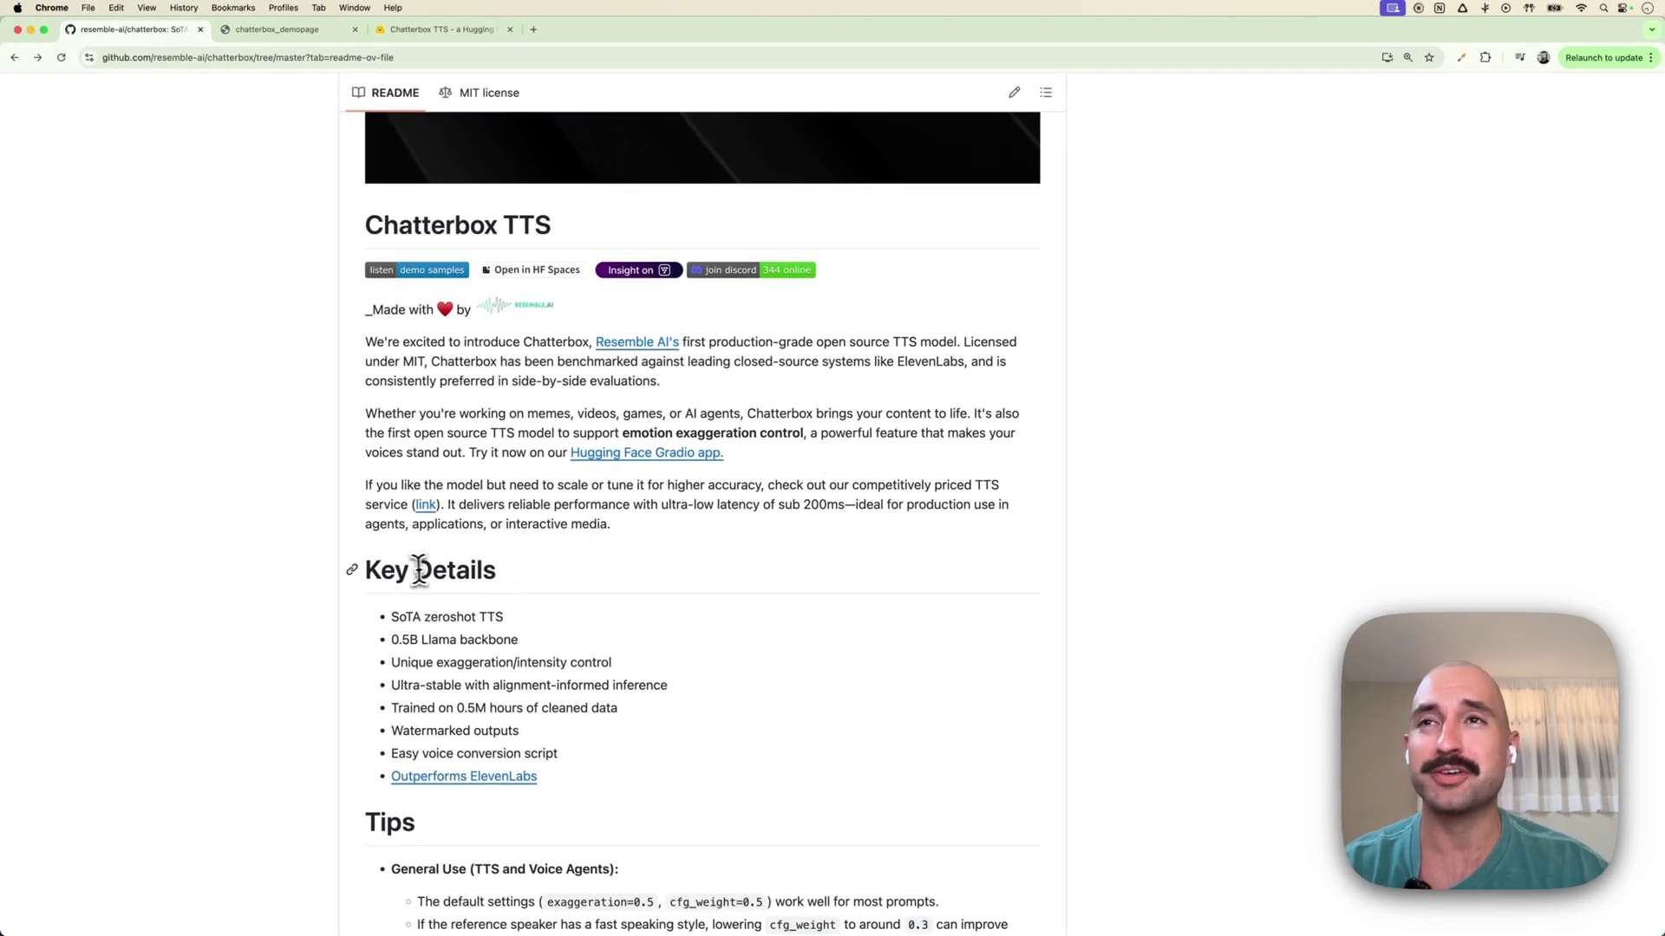
# - Highlight the Key Details heading, the 0.5B Llama backbone line and the SoTA zeroshot TTS line
pyautogui.tripleClick(390, 571)
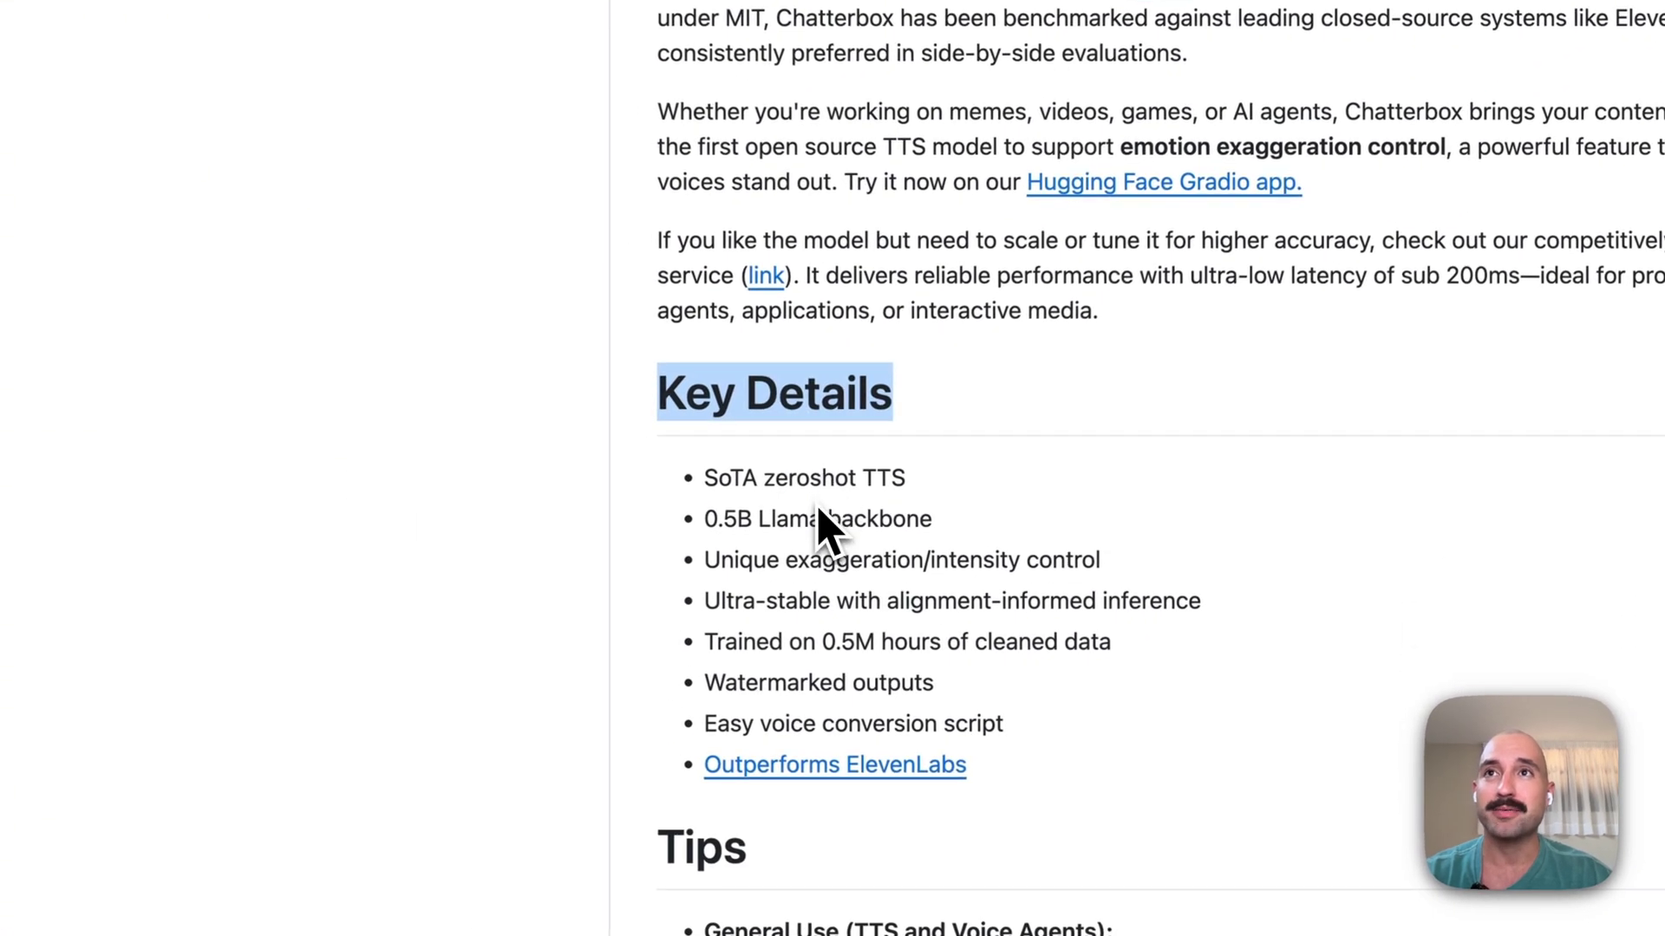
pyautogui.doubleClick(727, 521)
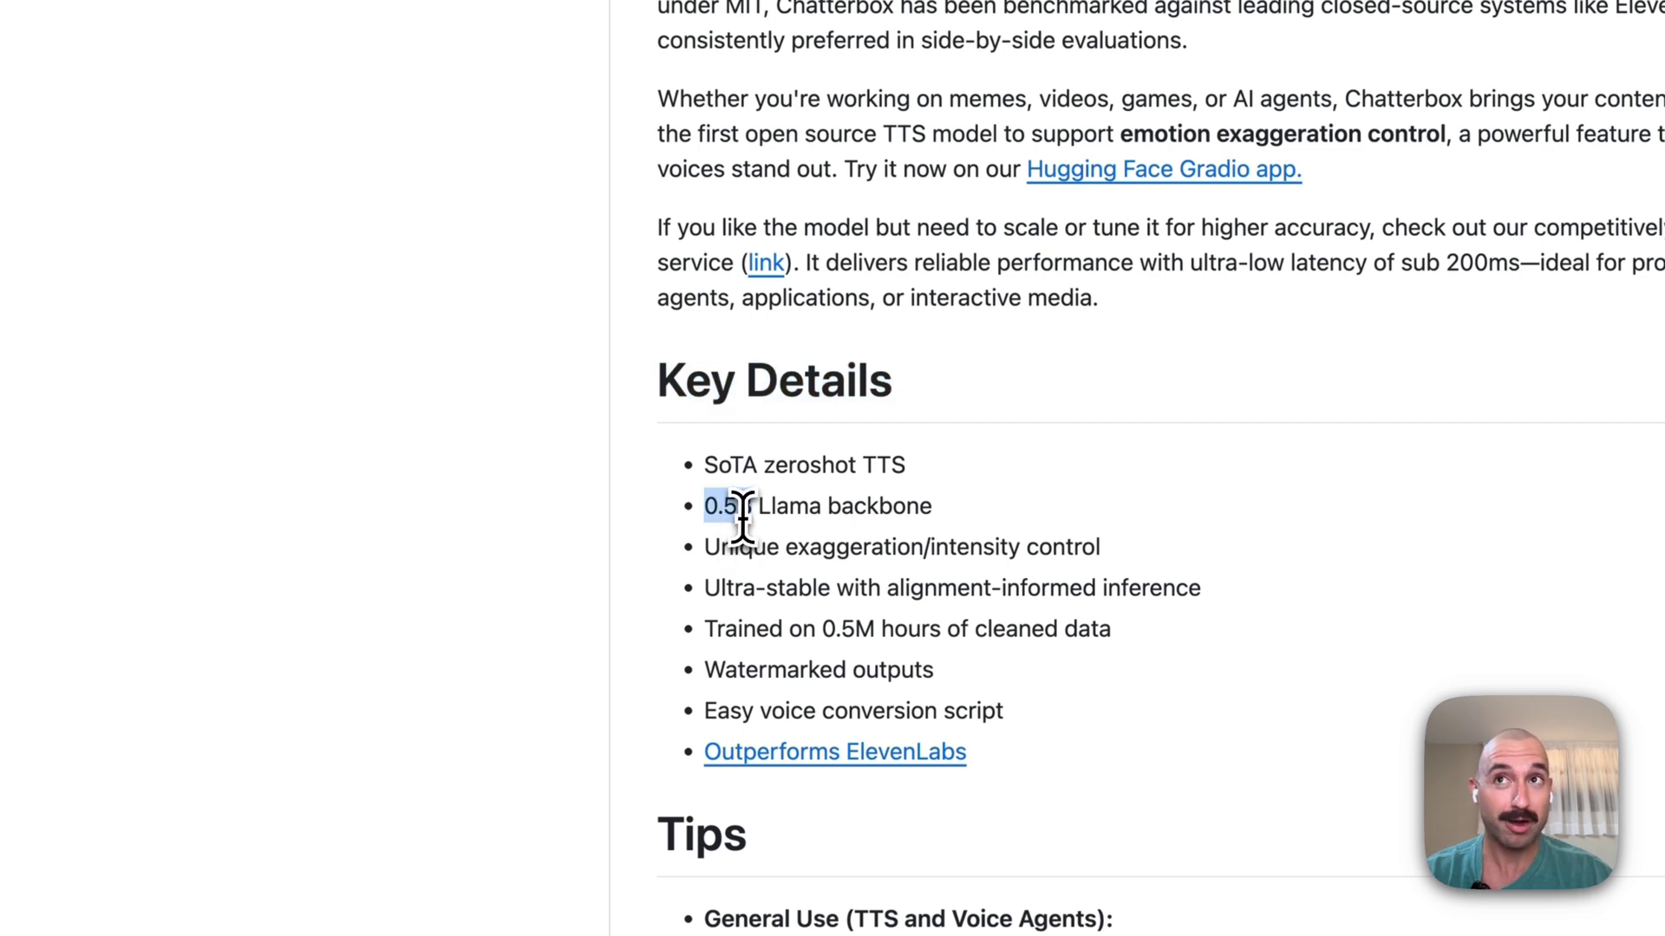
pyautogui.tripleClick(743, 519)
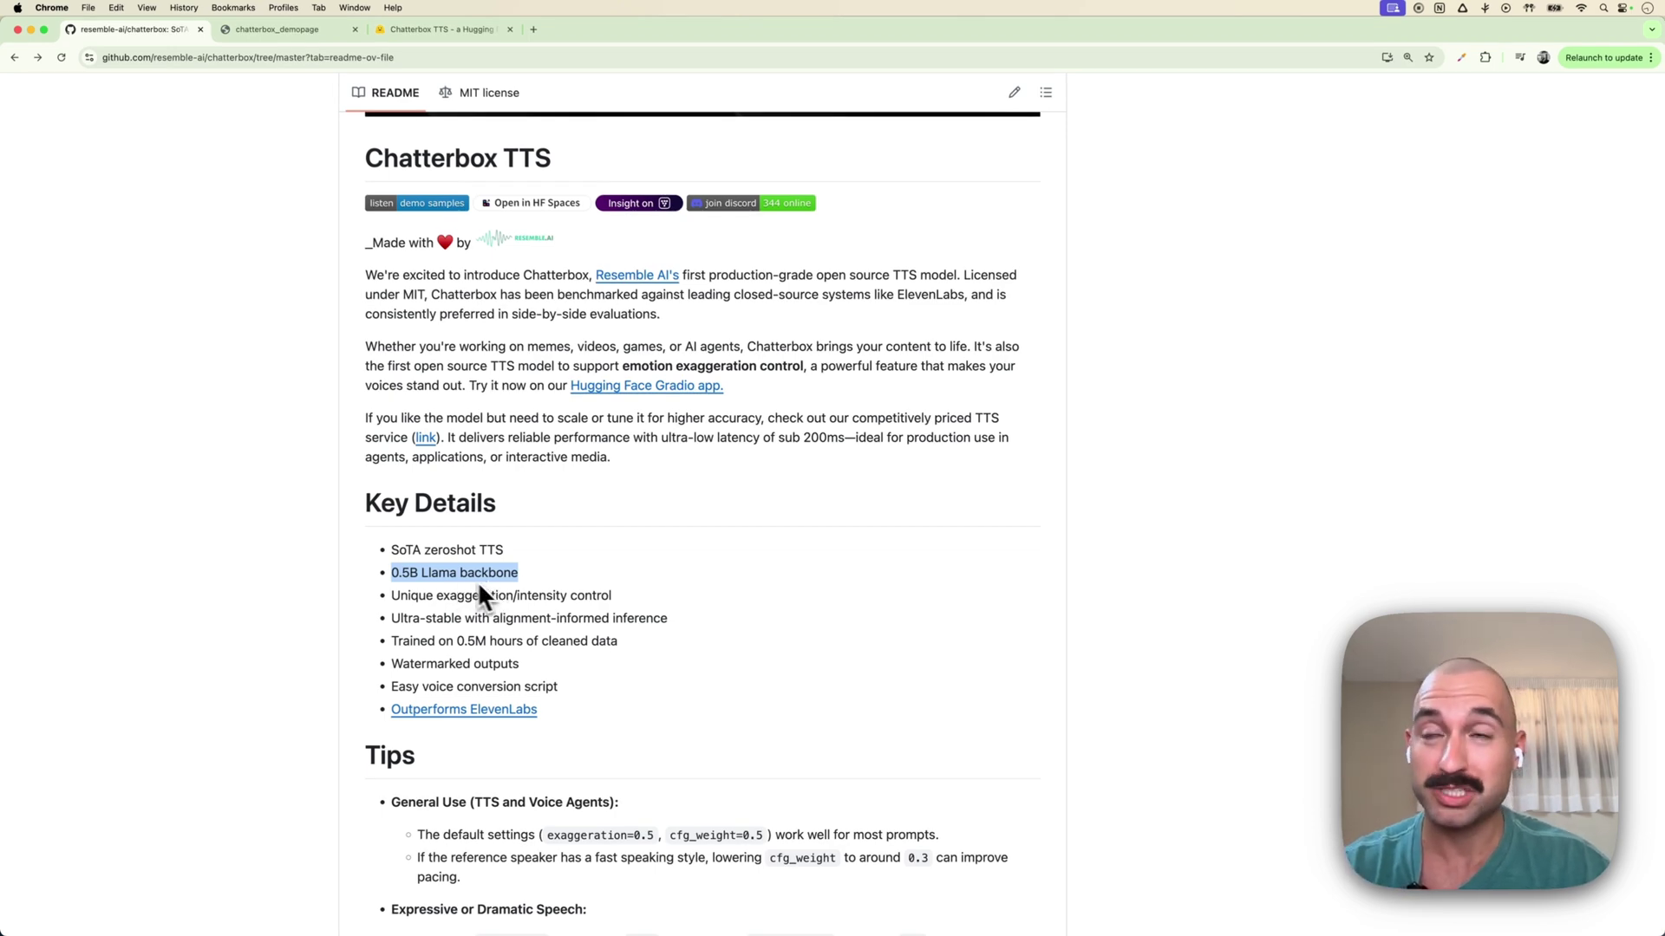
pyautogui.tripleClick(432, 551)
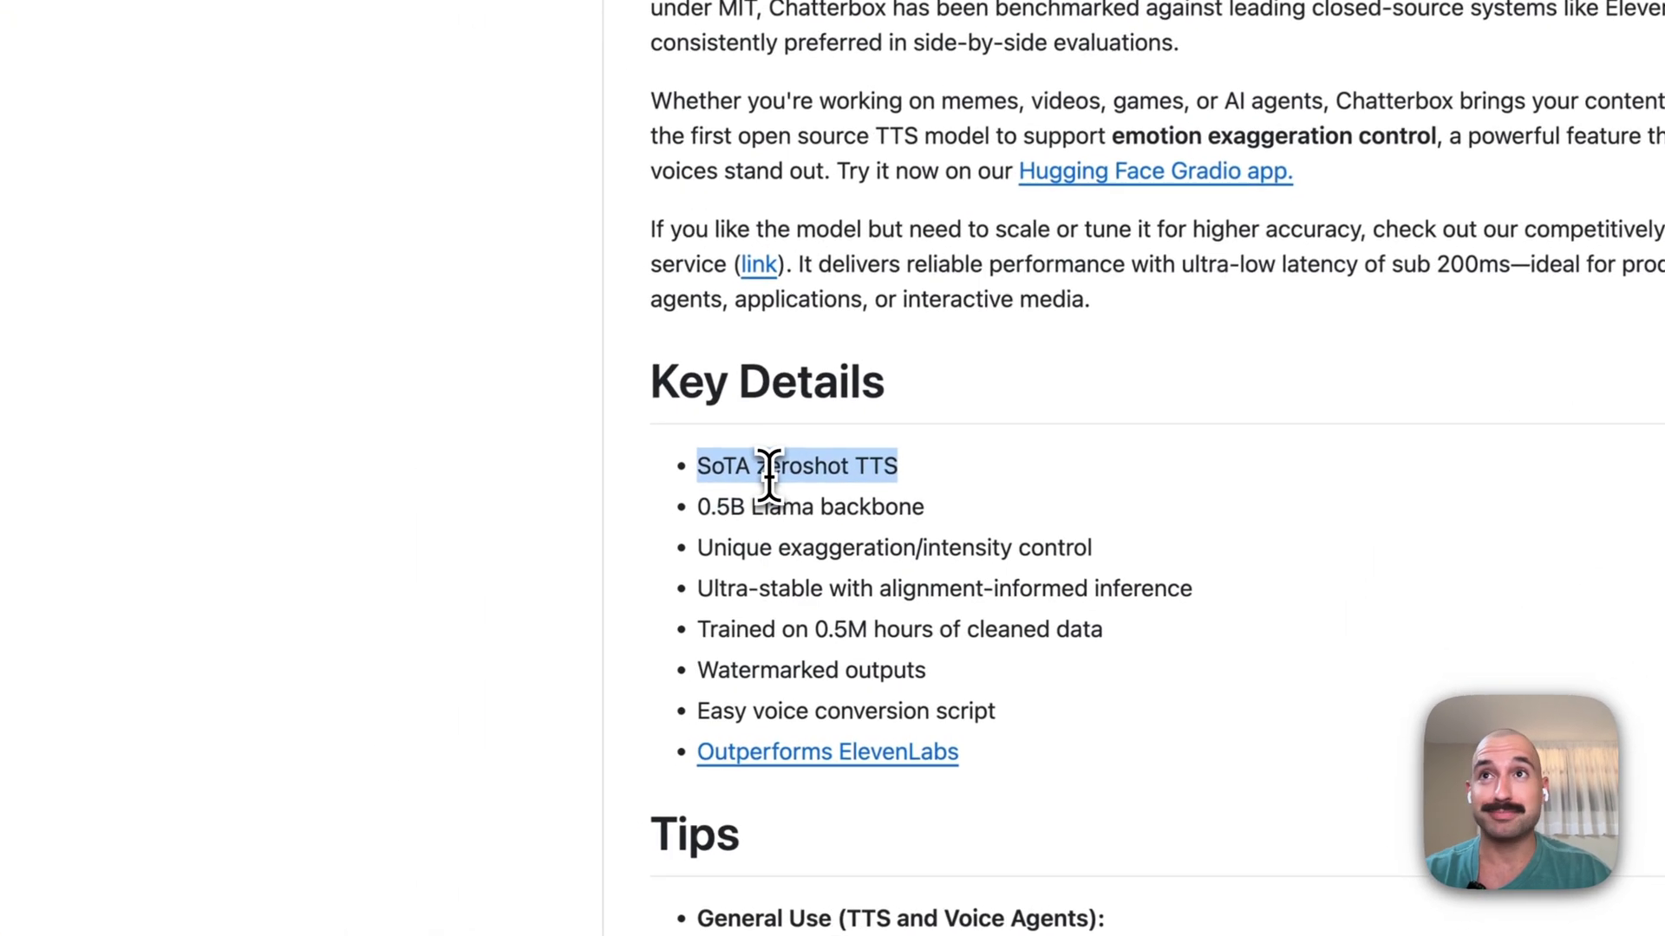
# - Clear the selection and open the 'Outperforms ElevenLabs' comparison in a new tab
pyautogui.doubleClick(724, 465)
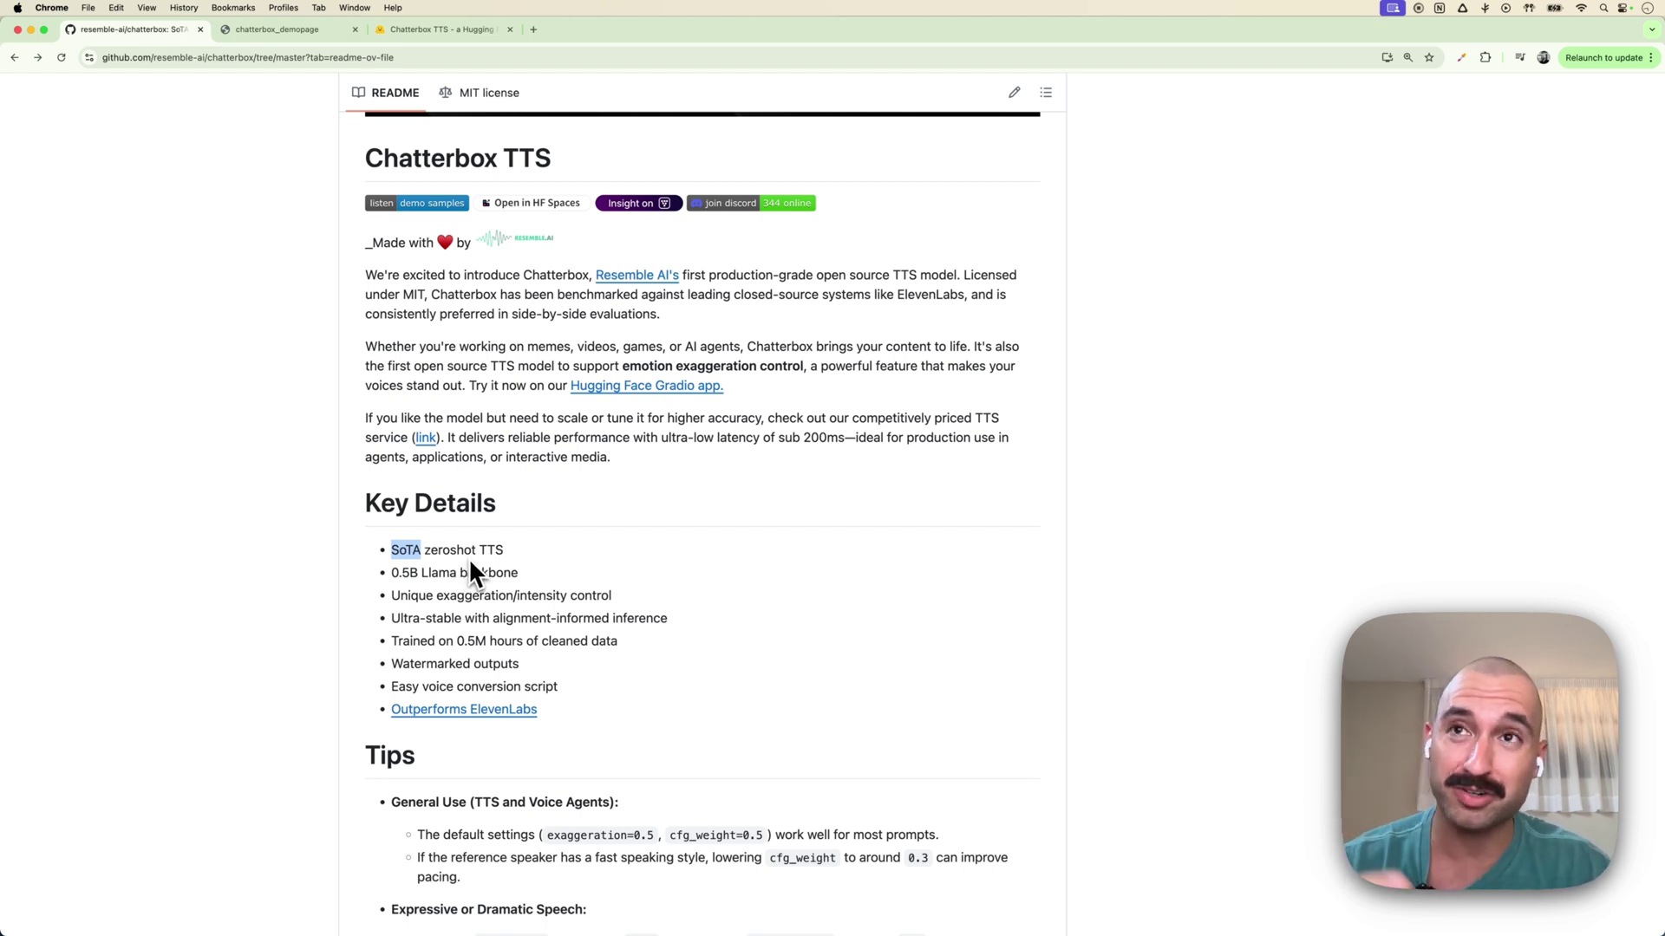
pyautogui.scroll(-1, 471, 572)
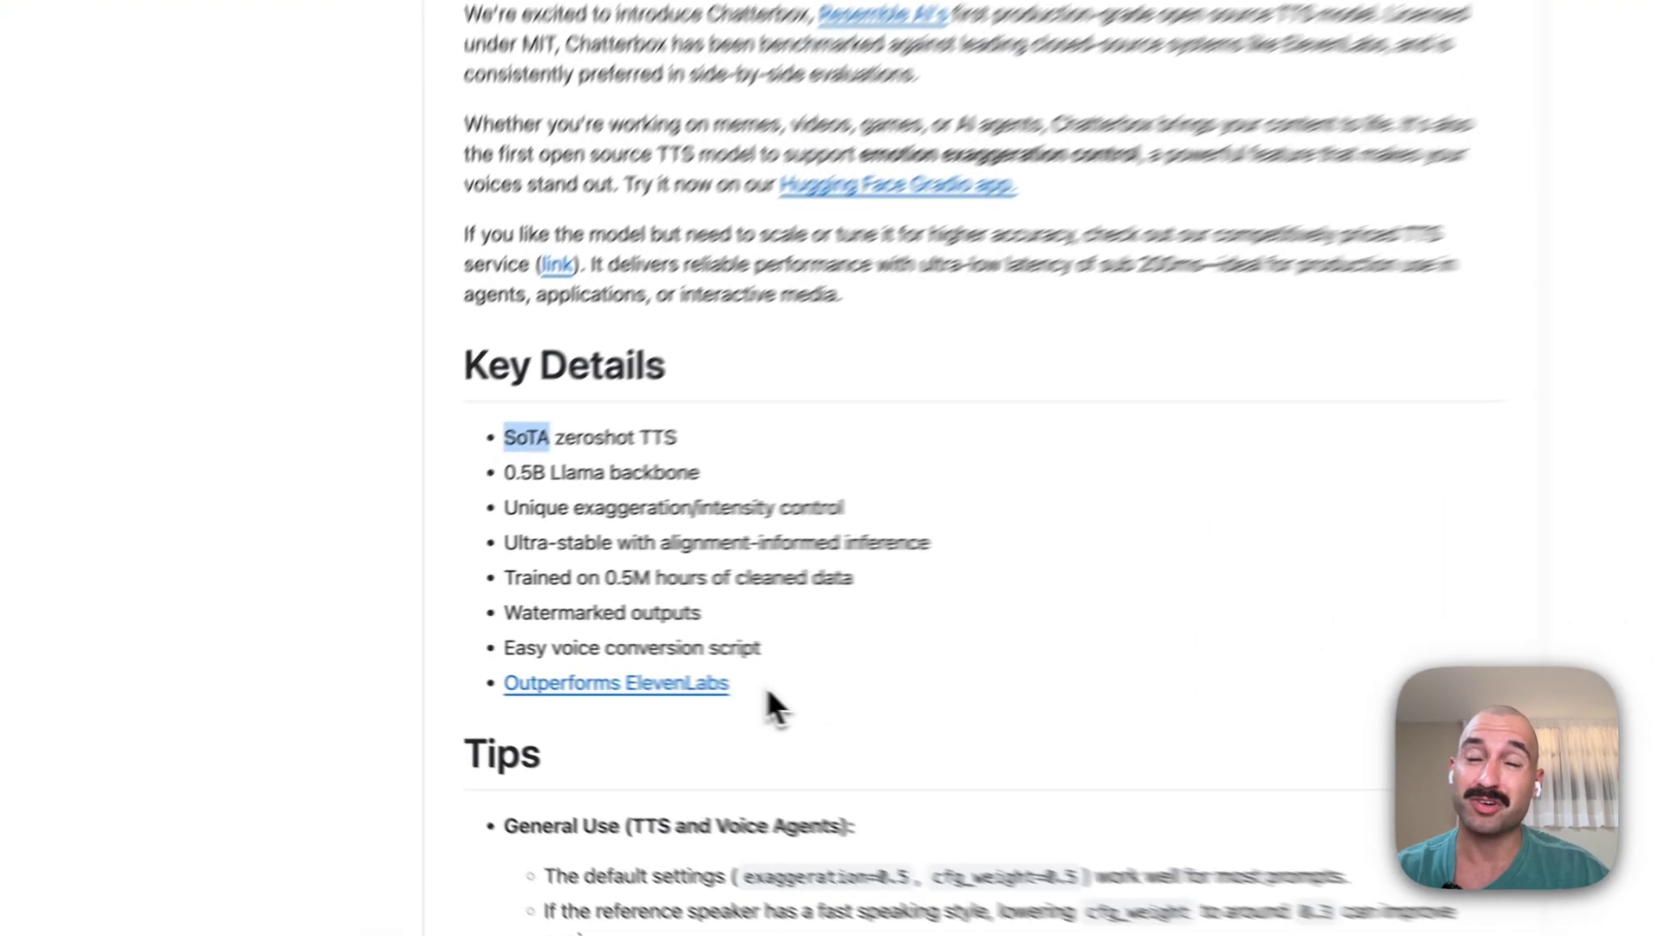
pyautogui.moveTo(618, 685); pyautogui.dragTo(688, 607)
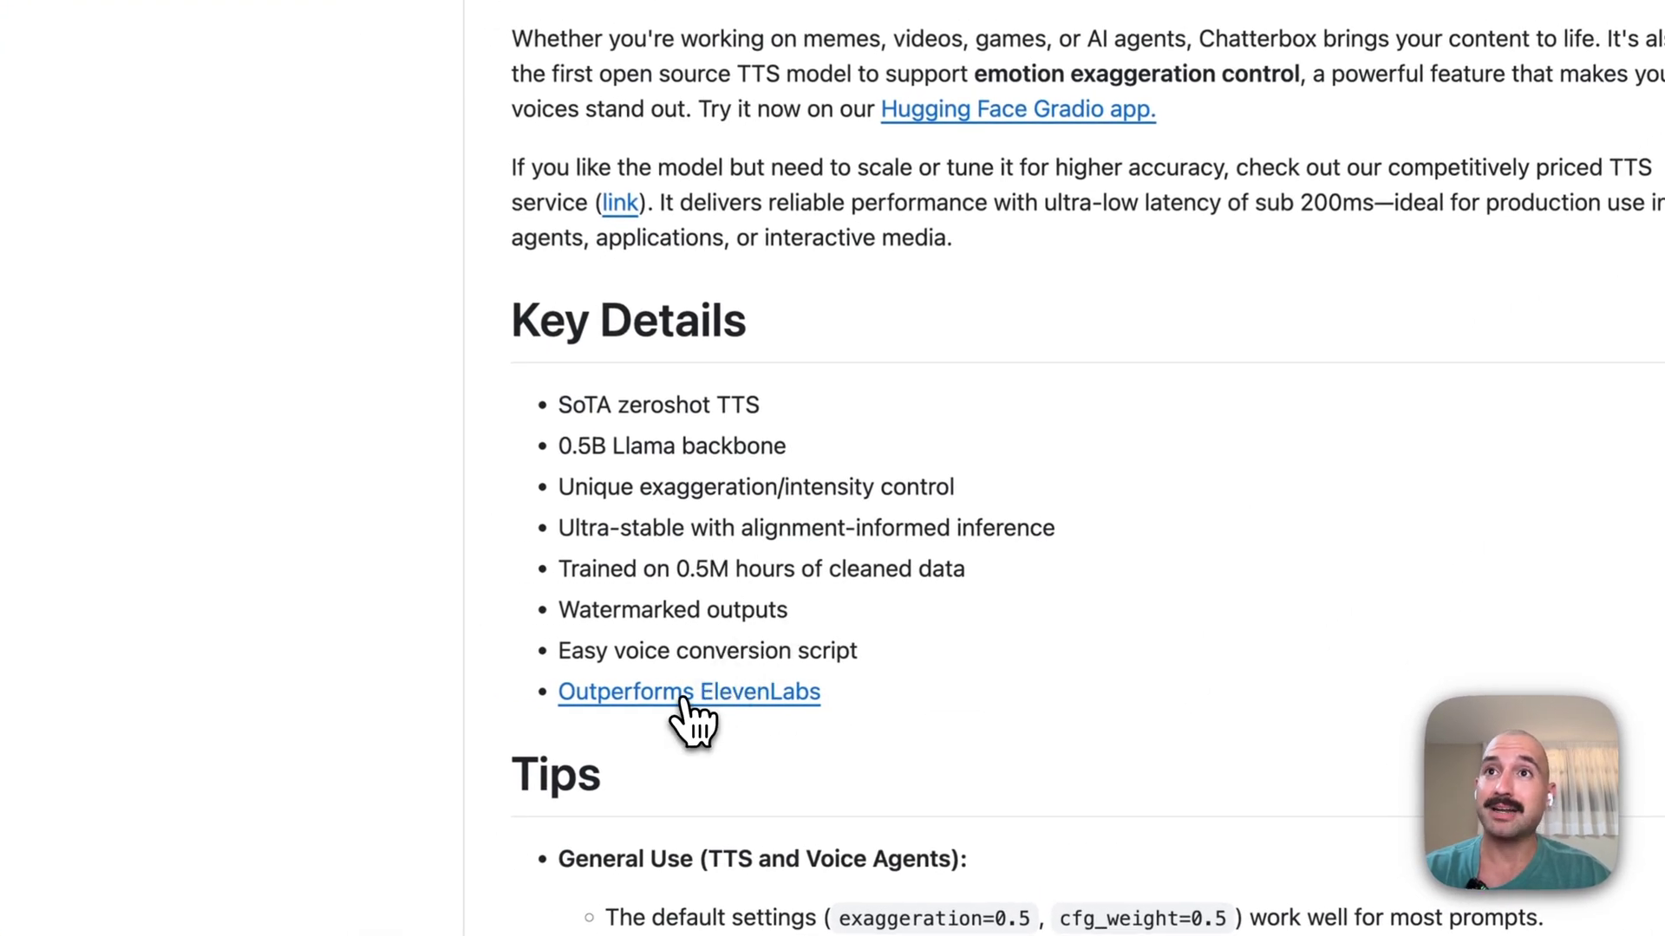
pyautogui.keyDown('super'); pyautogui.click(685, 694); pyautogui.keyUp('super')
# - Review the Podonos Chatterbox vs ElevenLabs AB test results, then return to the GitHub README
pyautogui.click(767, 49)
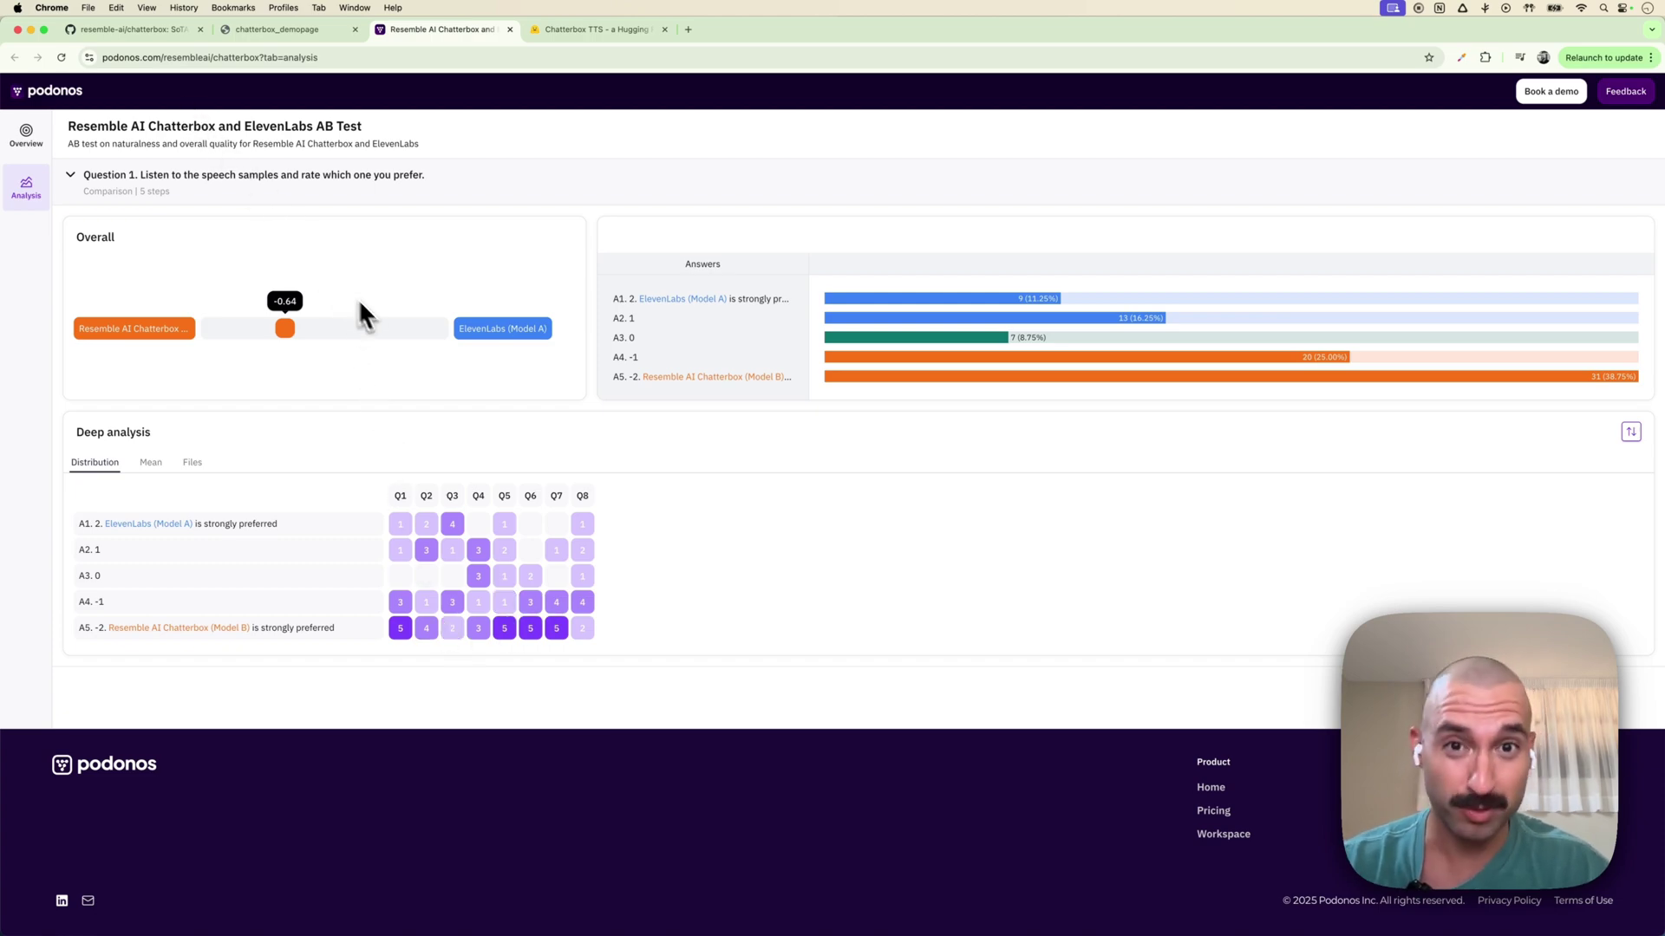
pyautogui.click(156, 30)
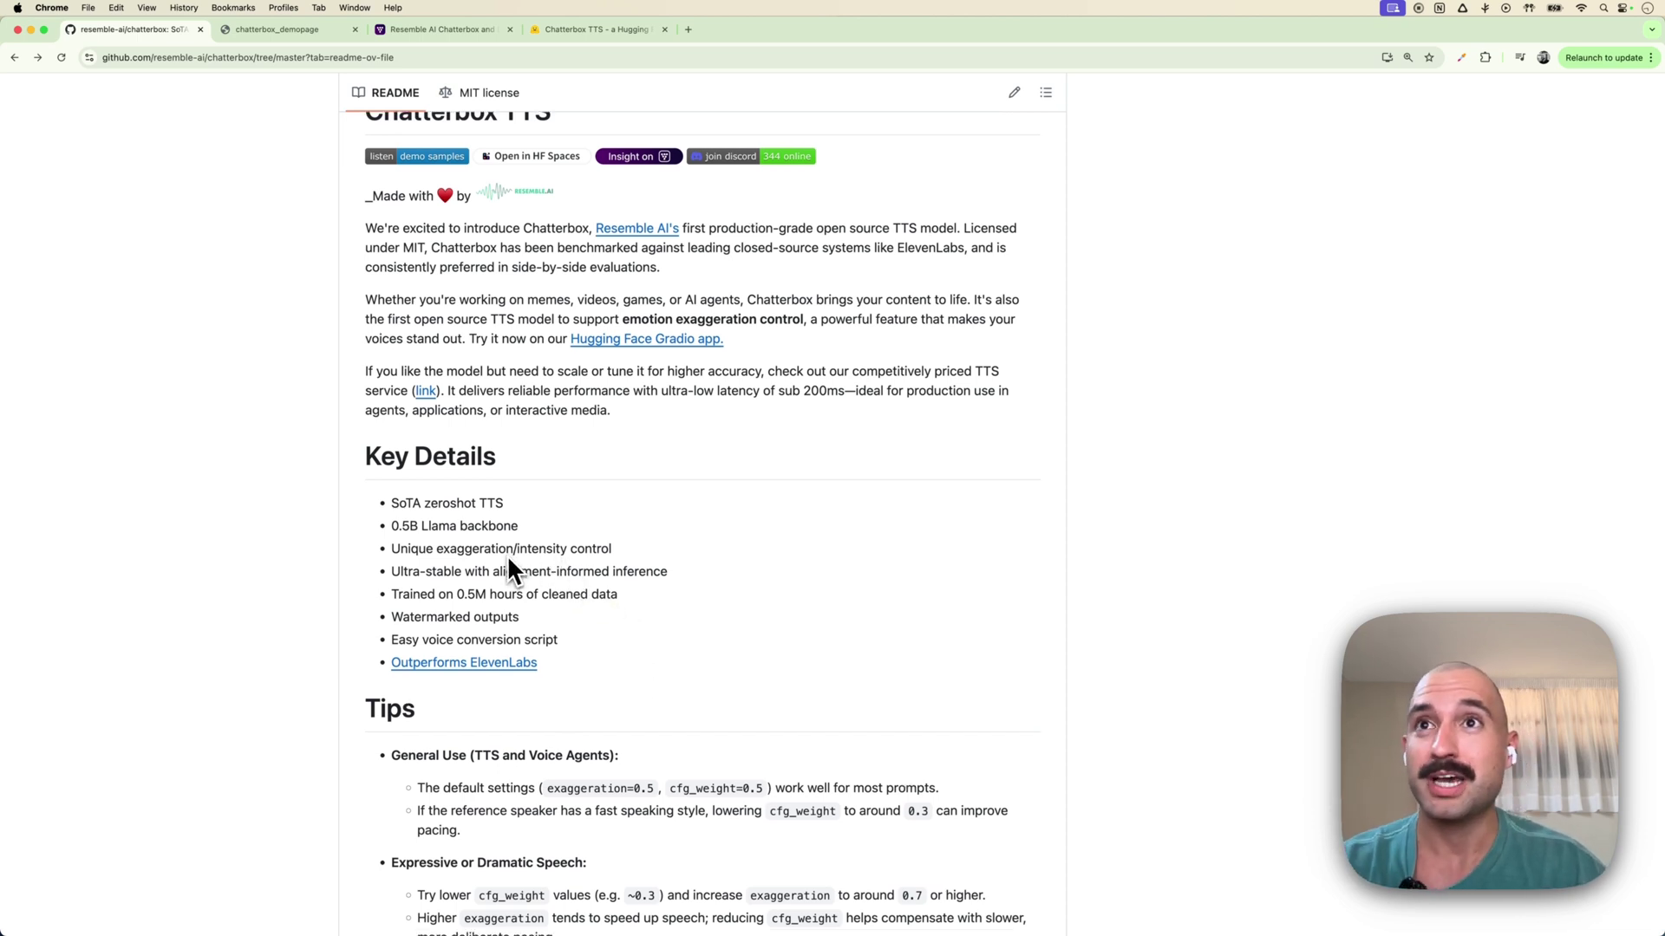
# - Open the Hugging Face Gradio app demo in a new tab, view it, then return to the README
pyautogui.scroll(-1, 509, 563)
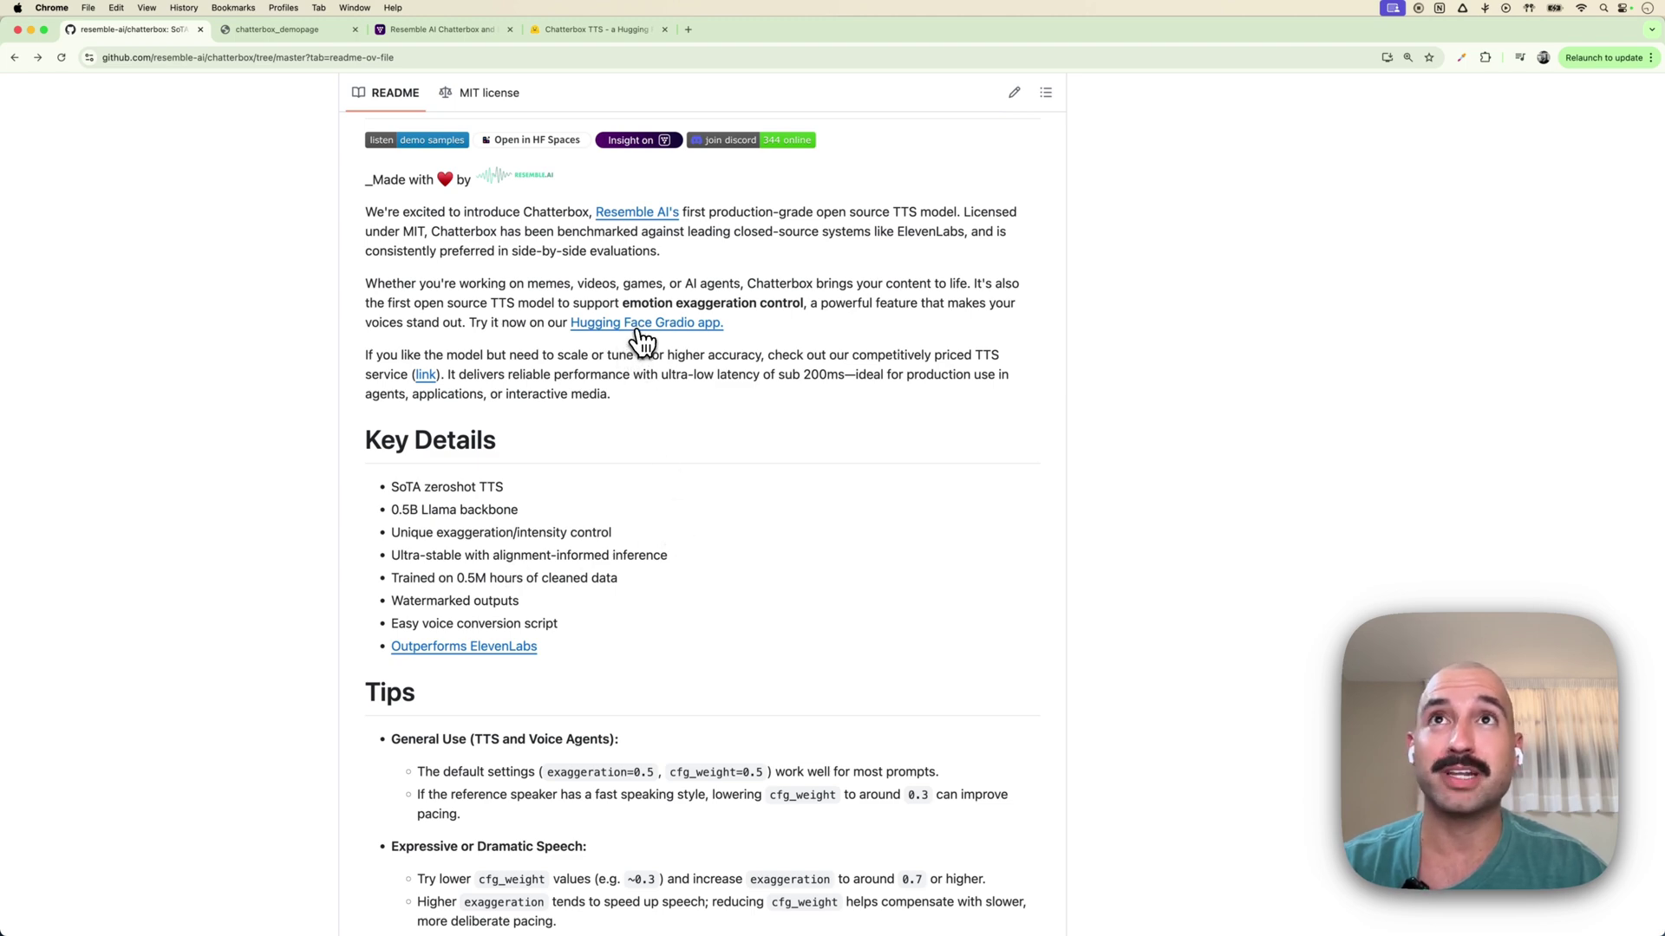
pyautogui.keyDown('super'); pyautogui.click(641, 334); pyautogui.keyUp('super')
pyautogui.click(587, 38)
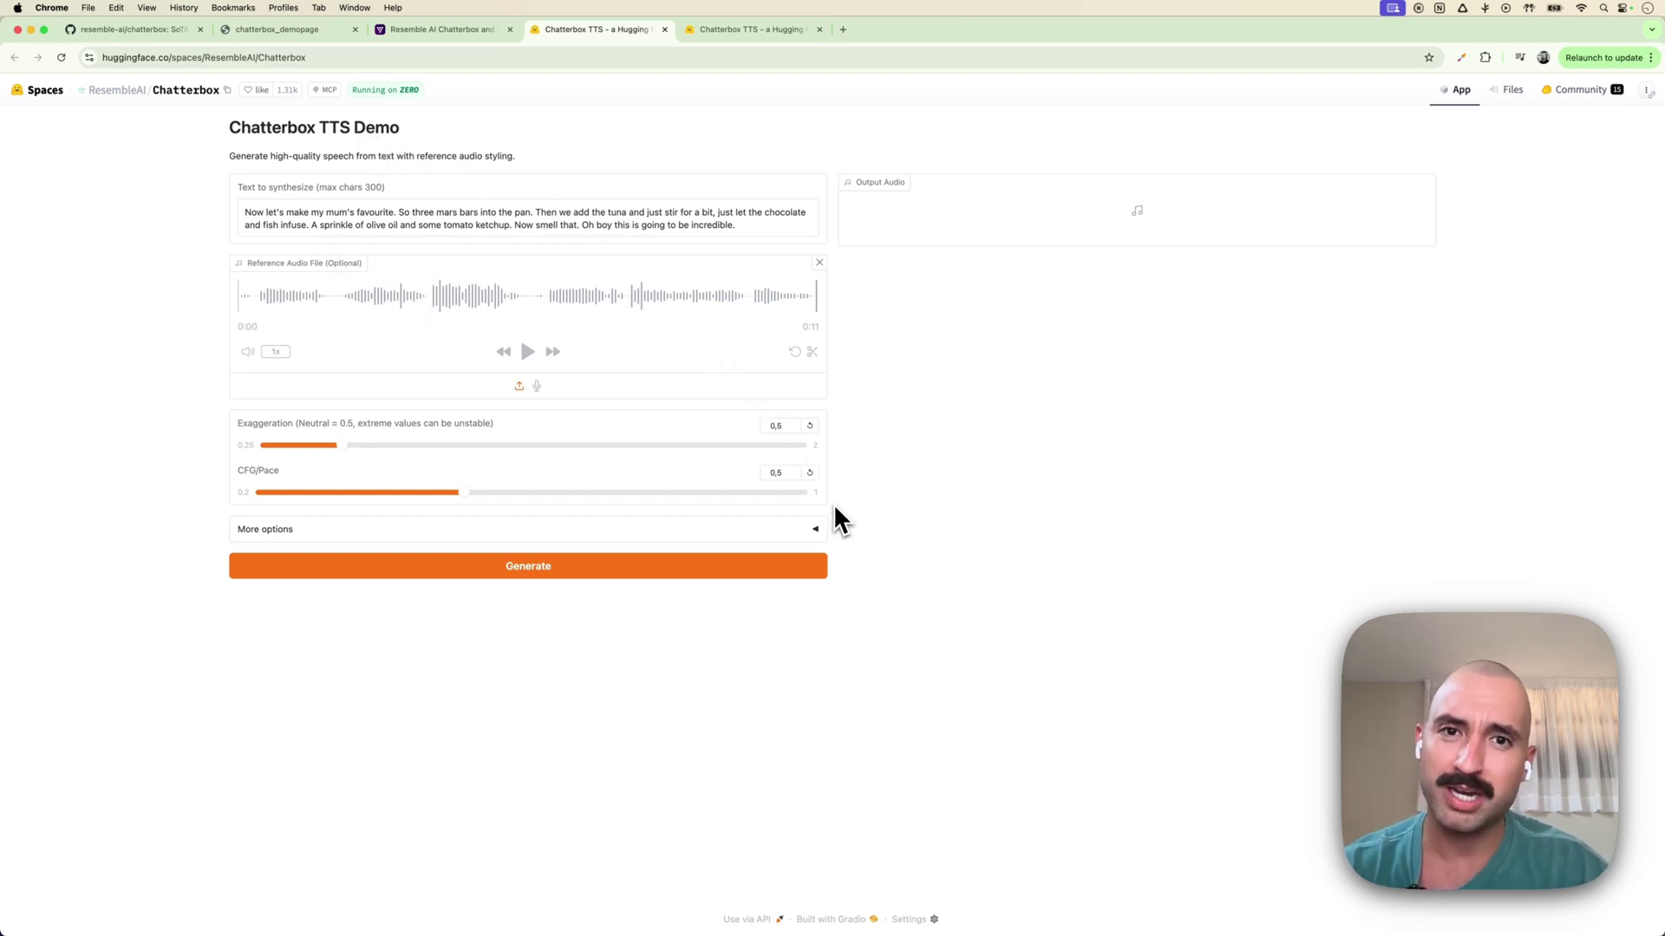
pyautogui.click(134, 33)
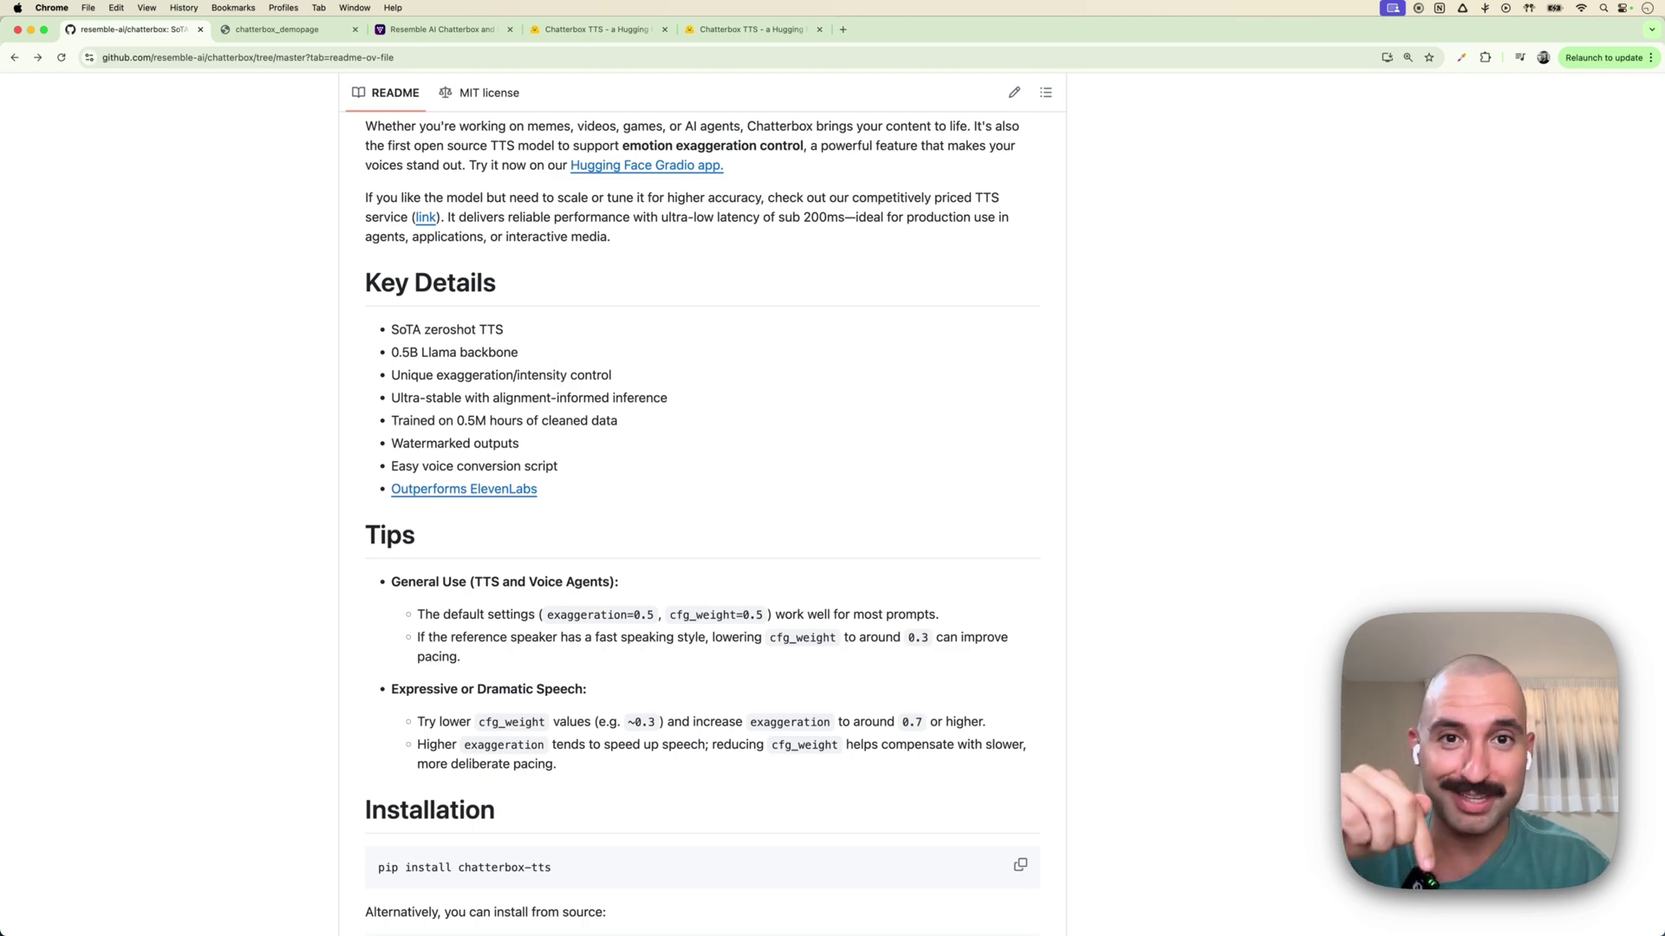
pyautogui.scroll(10, 706, 486)
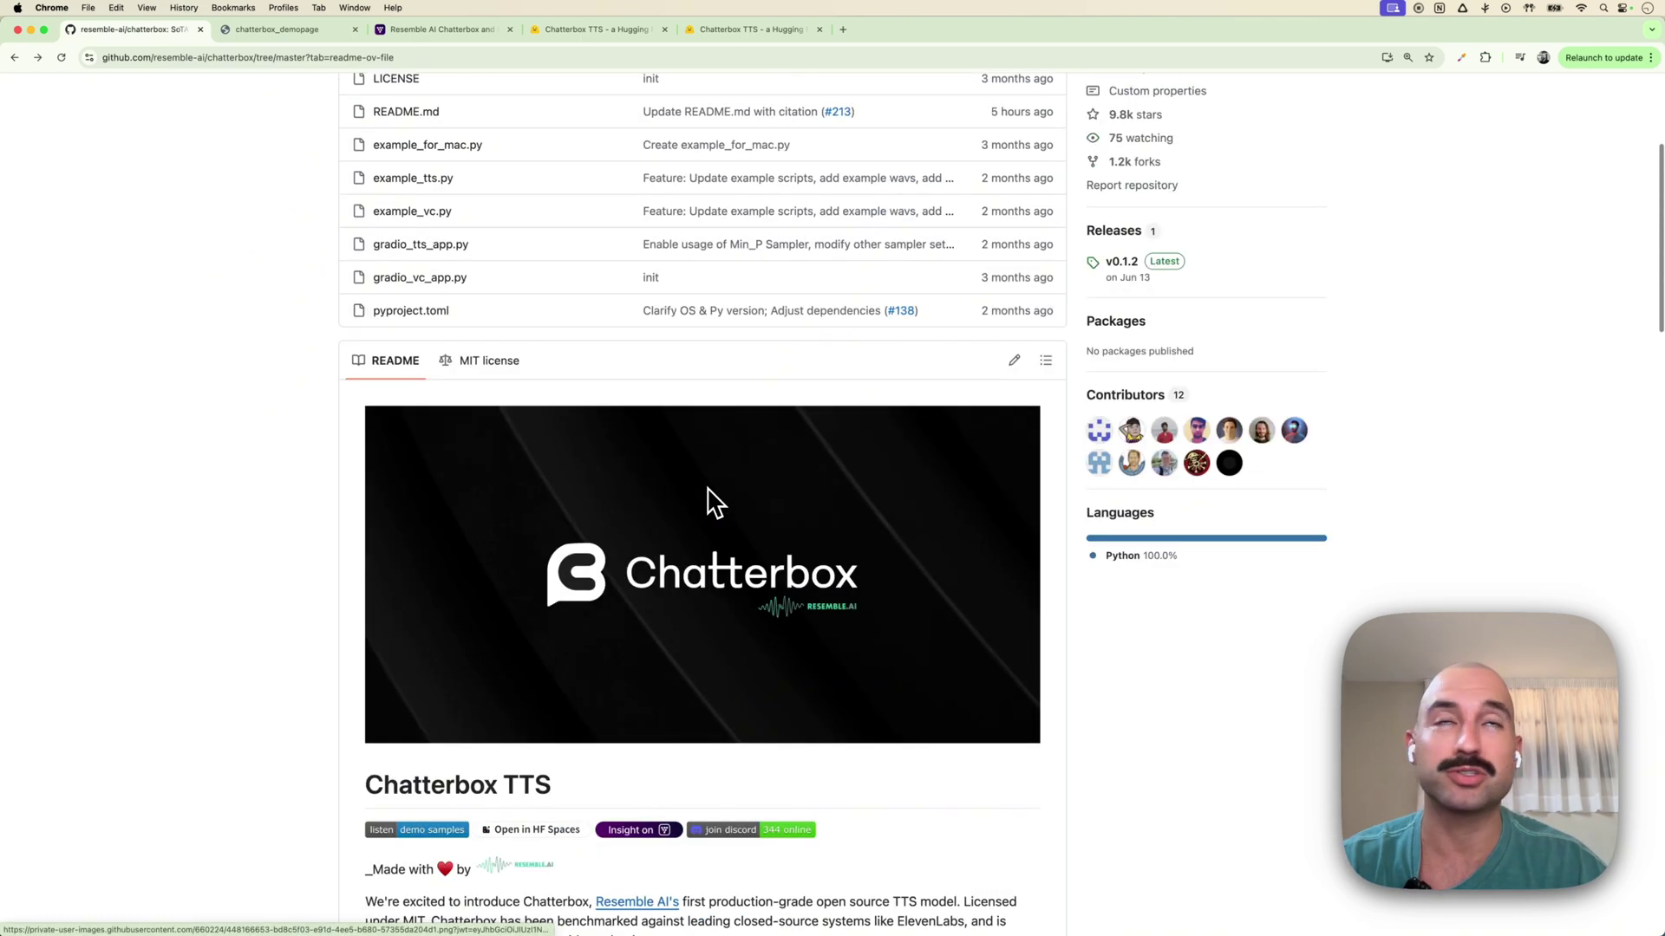
pyautogui.scroll(2, 768, 485)
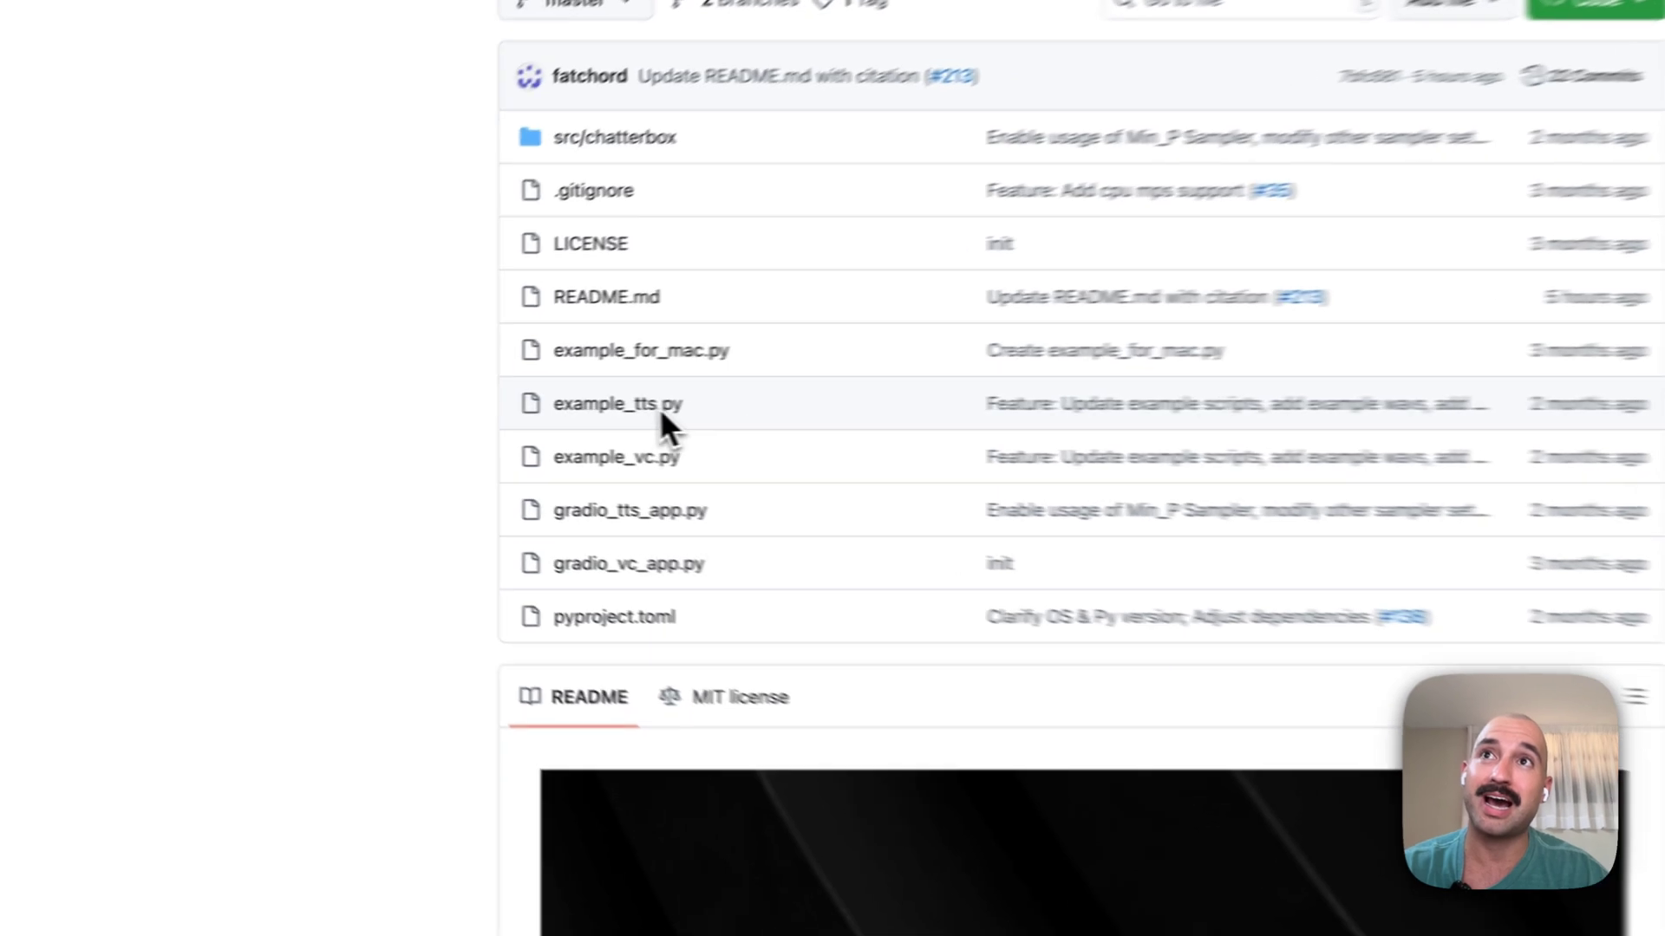
pyautogui.doubleClick(443, 408)
pyautogui.doubleClick(619, 479)
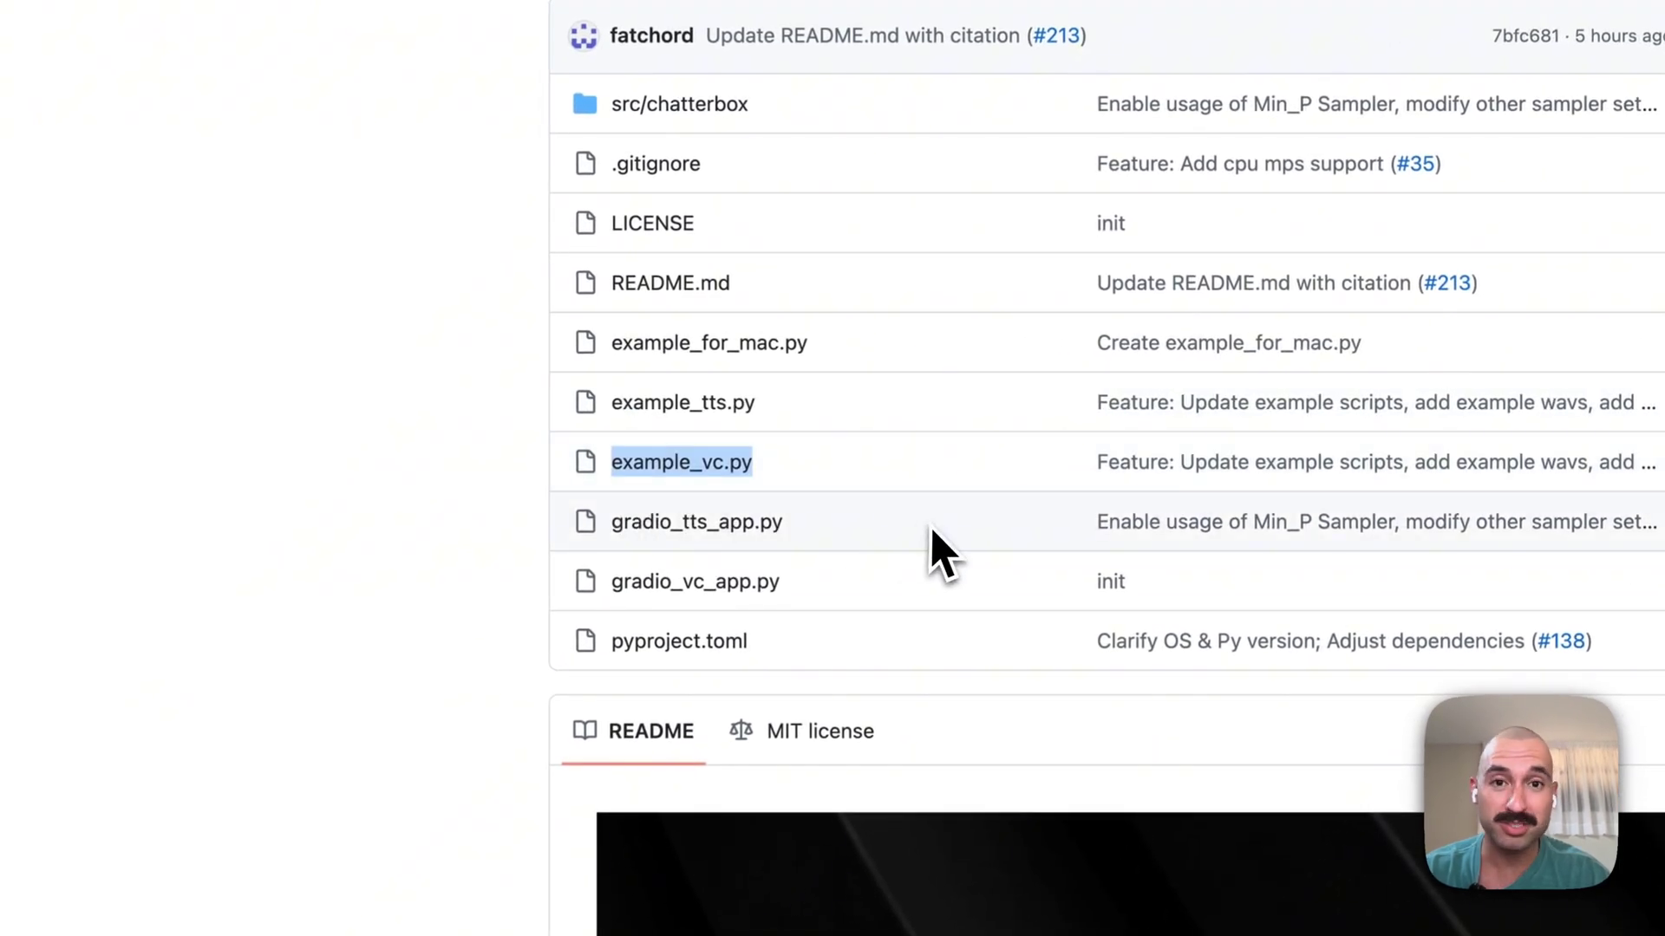
pyautogui.scroll(-1, 933, 552)
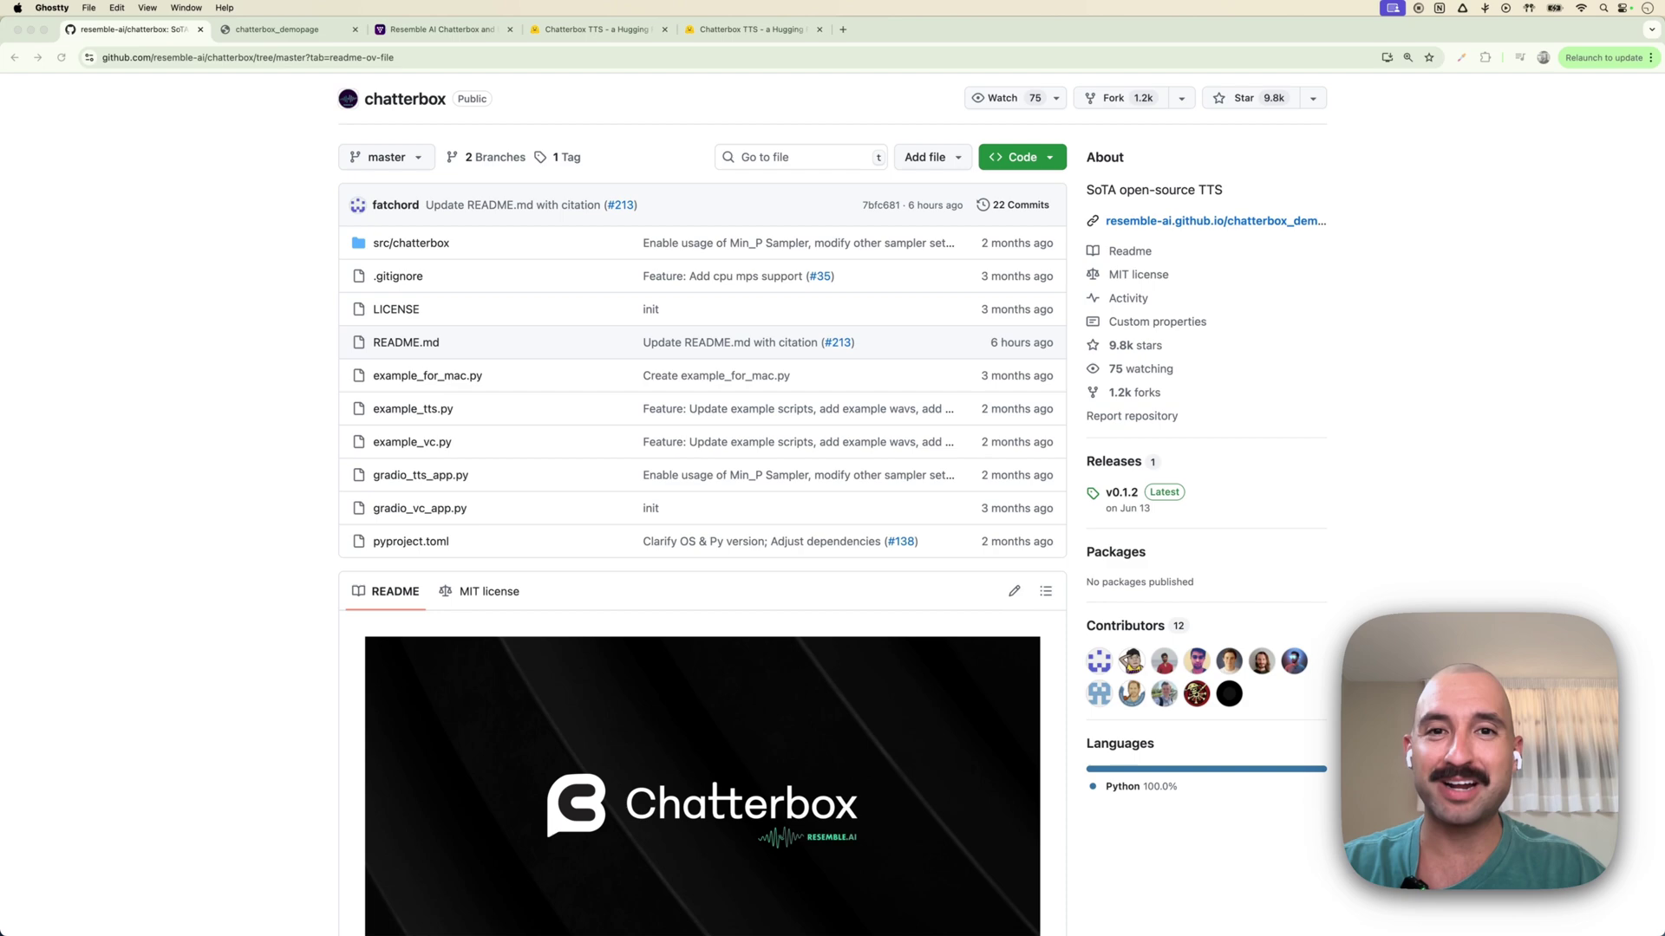
# - Launch the Ghostty terminal via Spotlight
pyautogui.press('super+space')
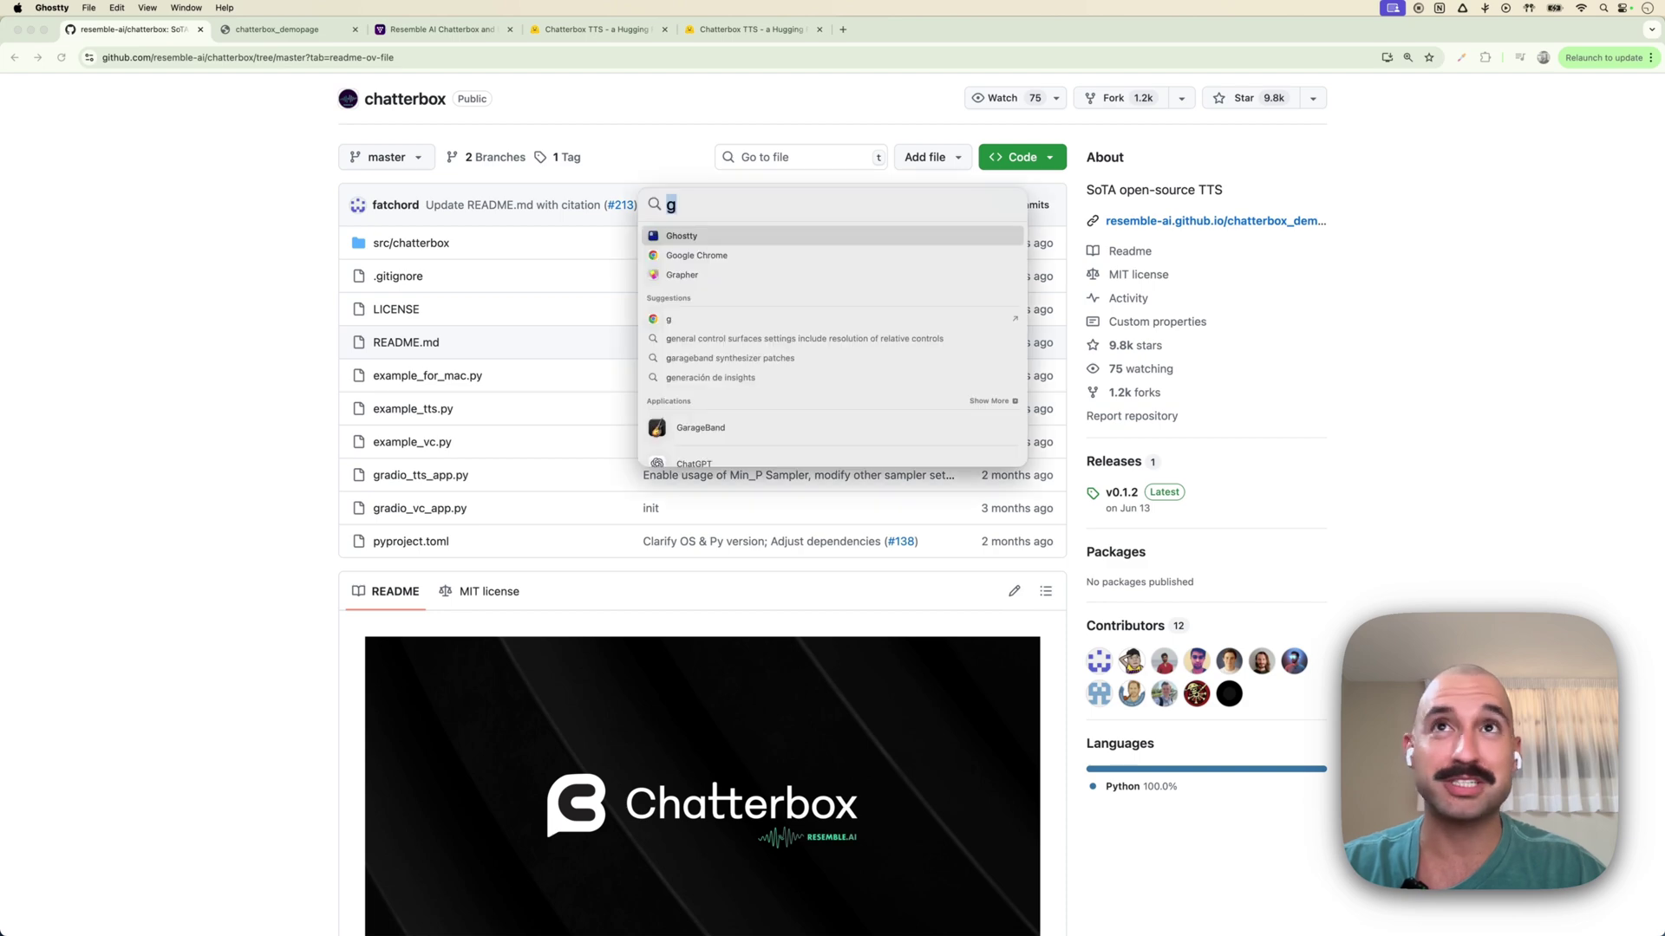
pyautogui.write('ghostty')
pyautogui.press('Return')
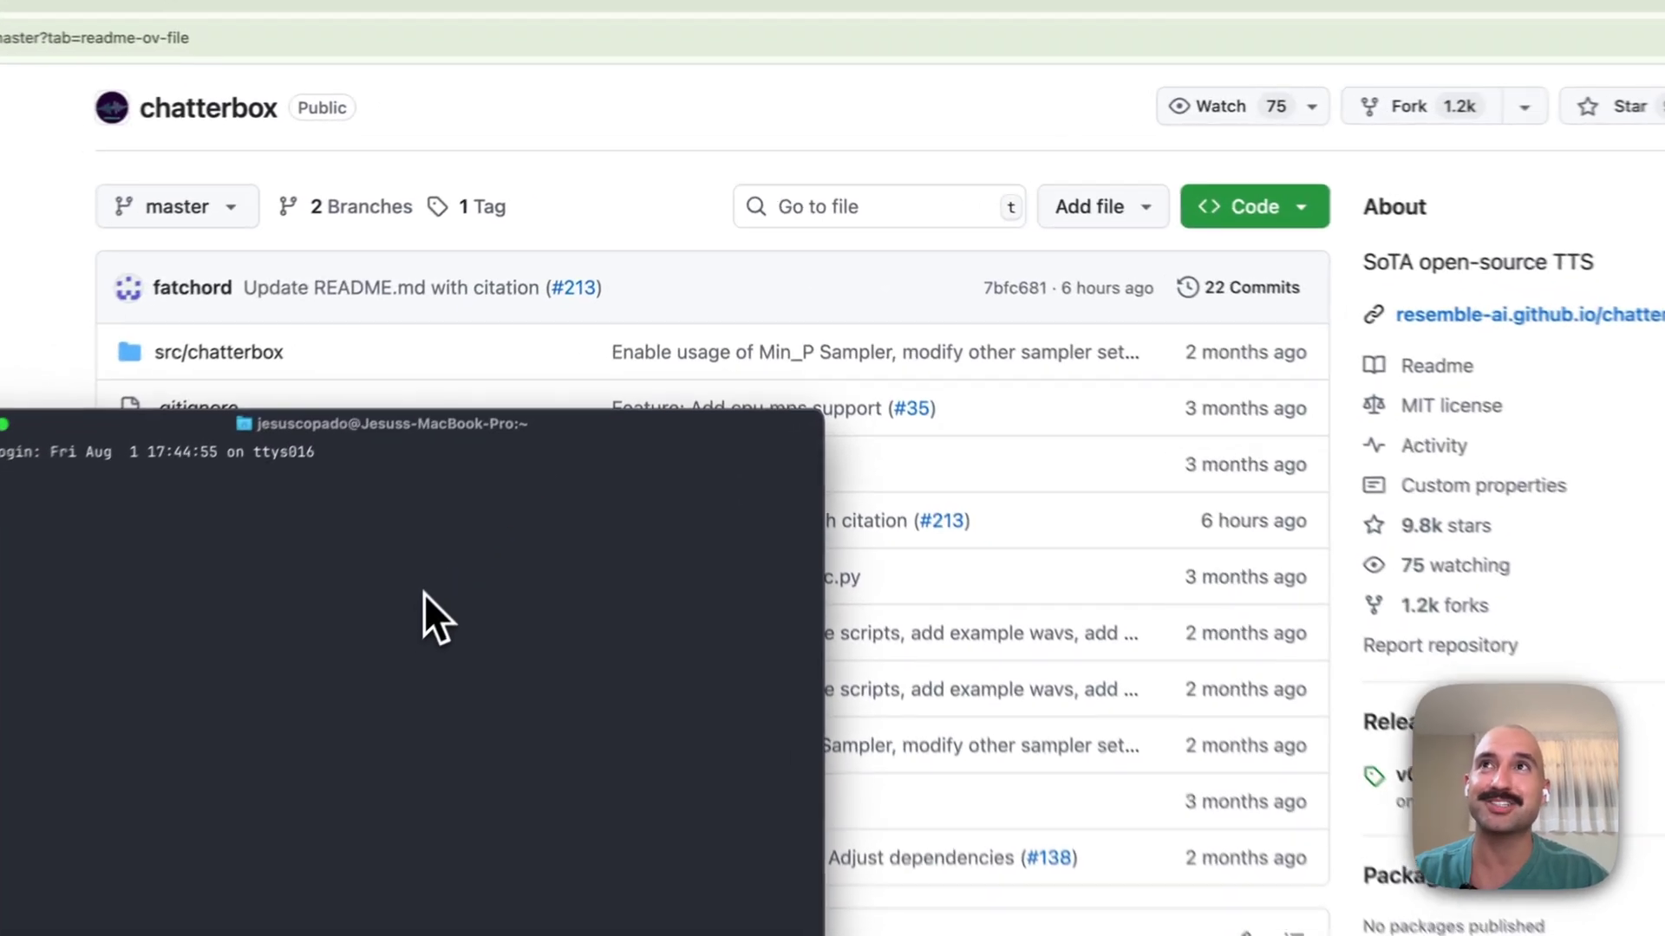
# - Git clone the chatterbox repo using its SSH URL, then open the folder in Cursor
pyautogui.write('git clone')
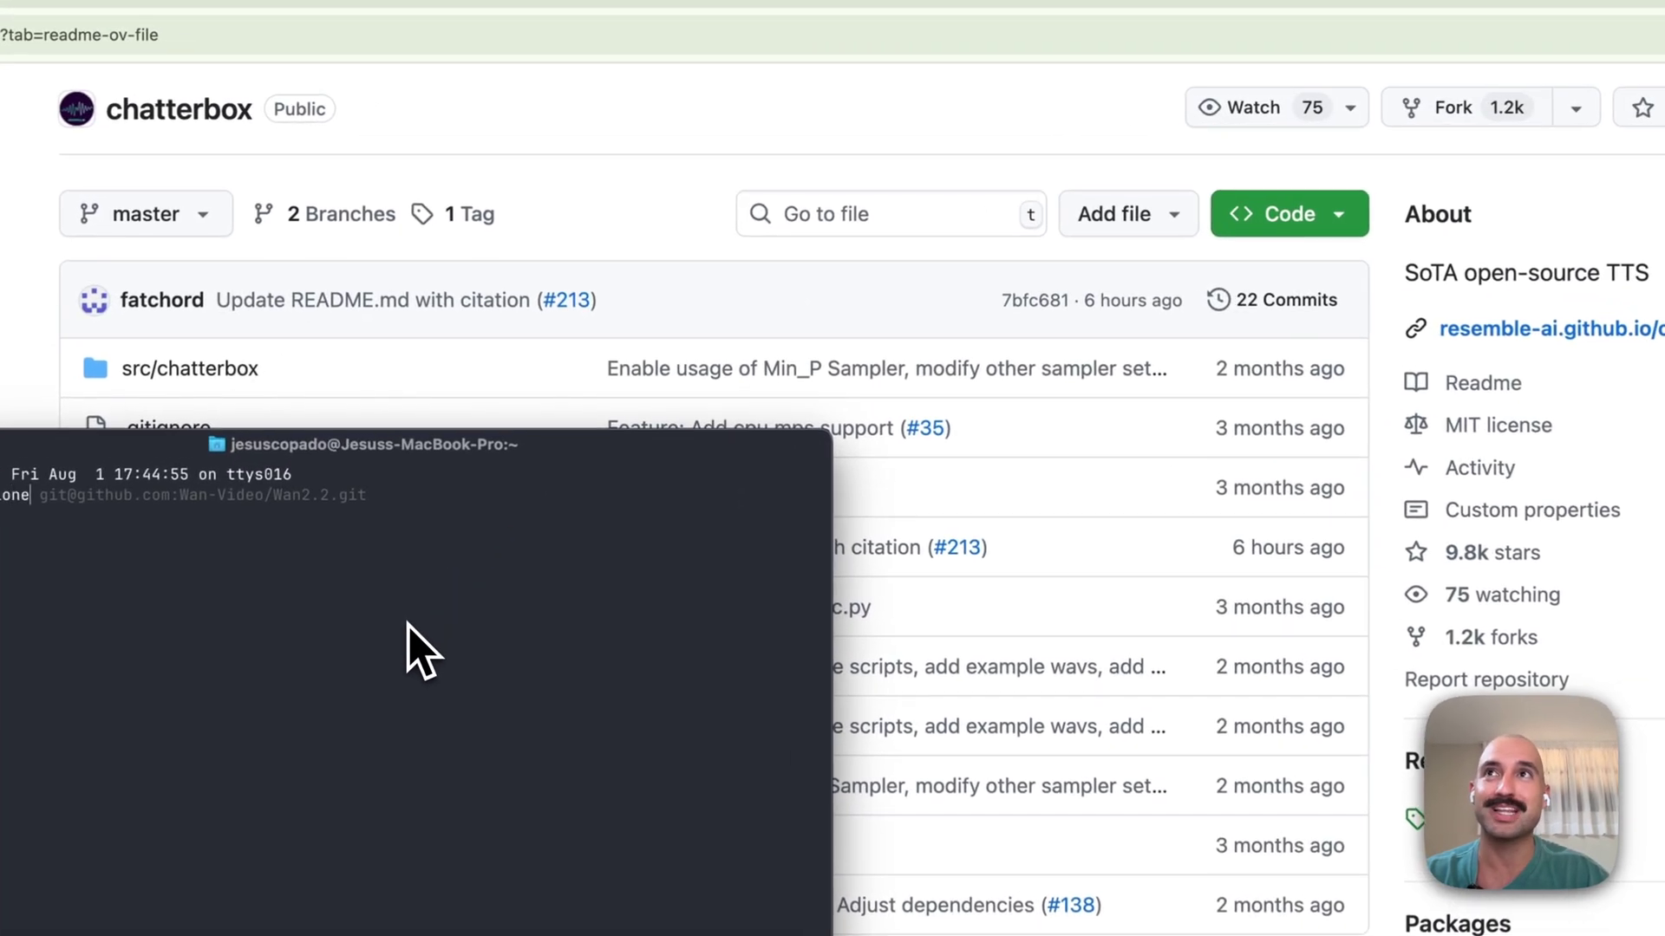
pyautogui.click(1149, 352)
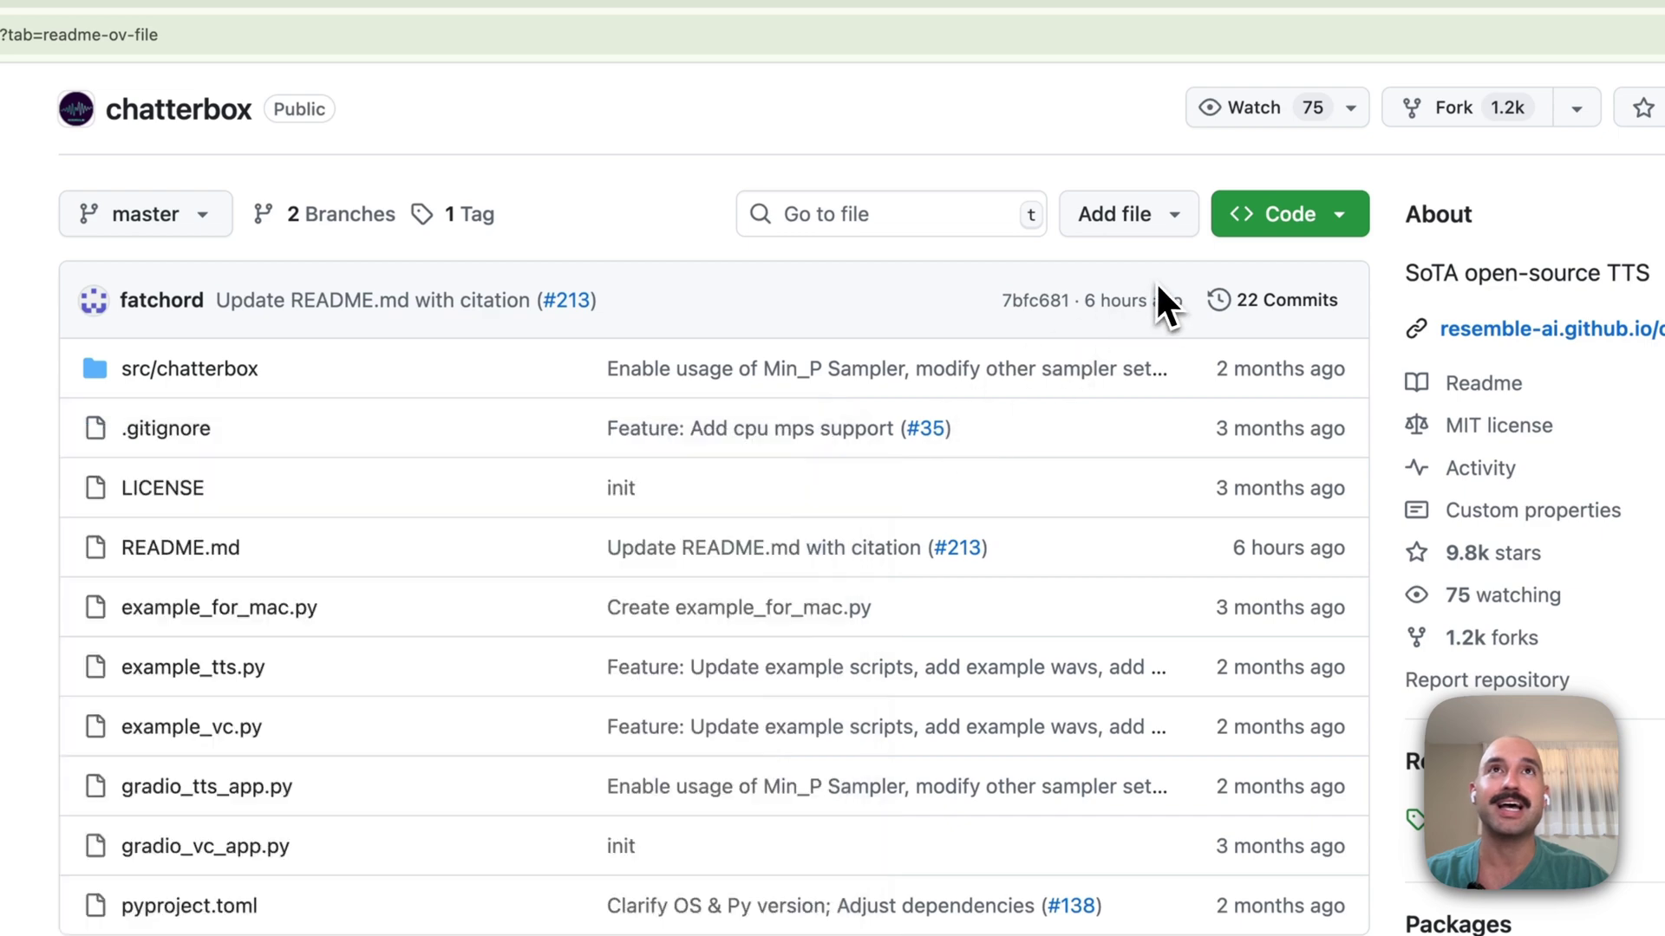
pyautogui.click(1268, 227)
pyautogui.click(1276, 475)
pyautogui.press('super+Tab')
pyautogui.press('super+v')
pyautogui.press('Return')
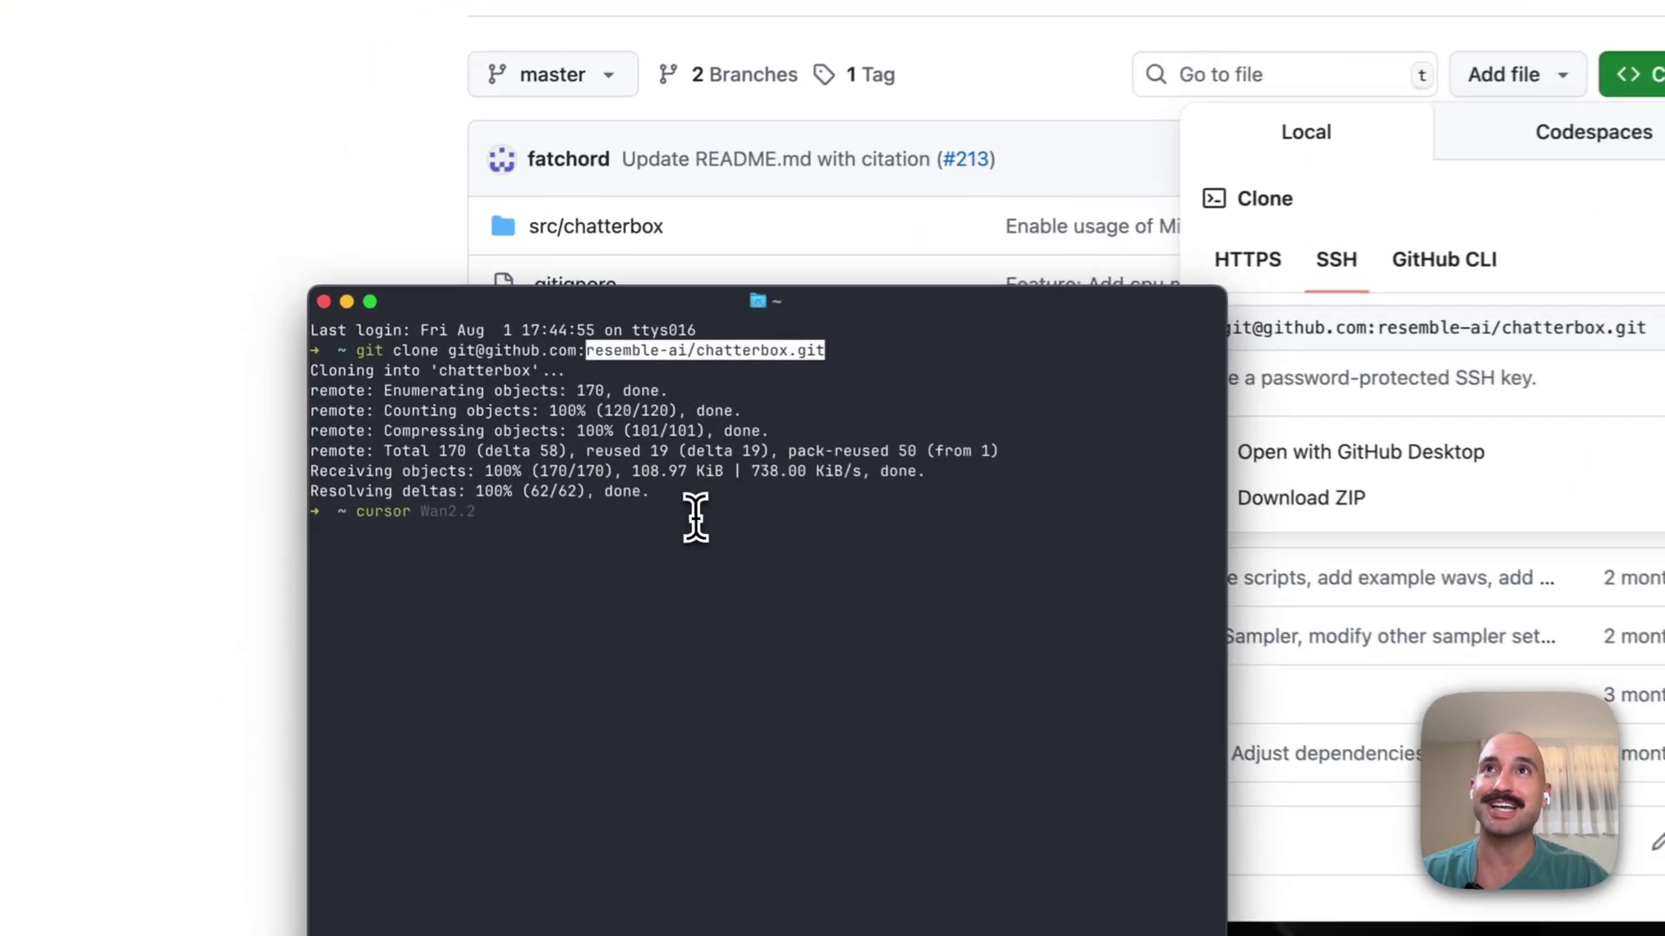
pyautogui.write('chatterbox')
pyautogui.press('Return')
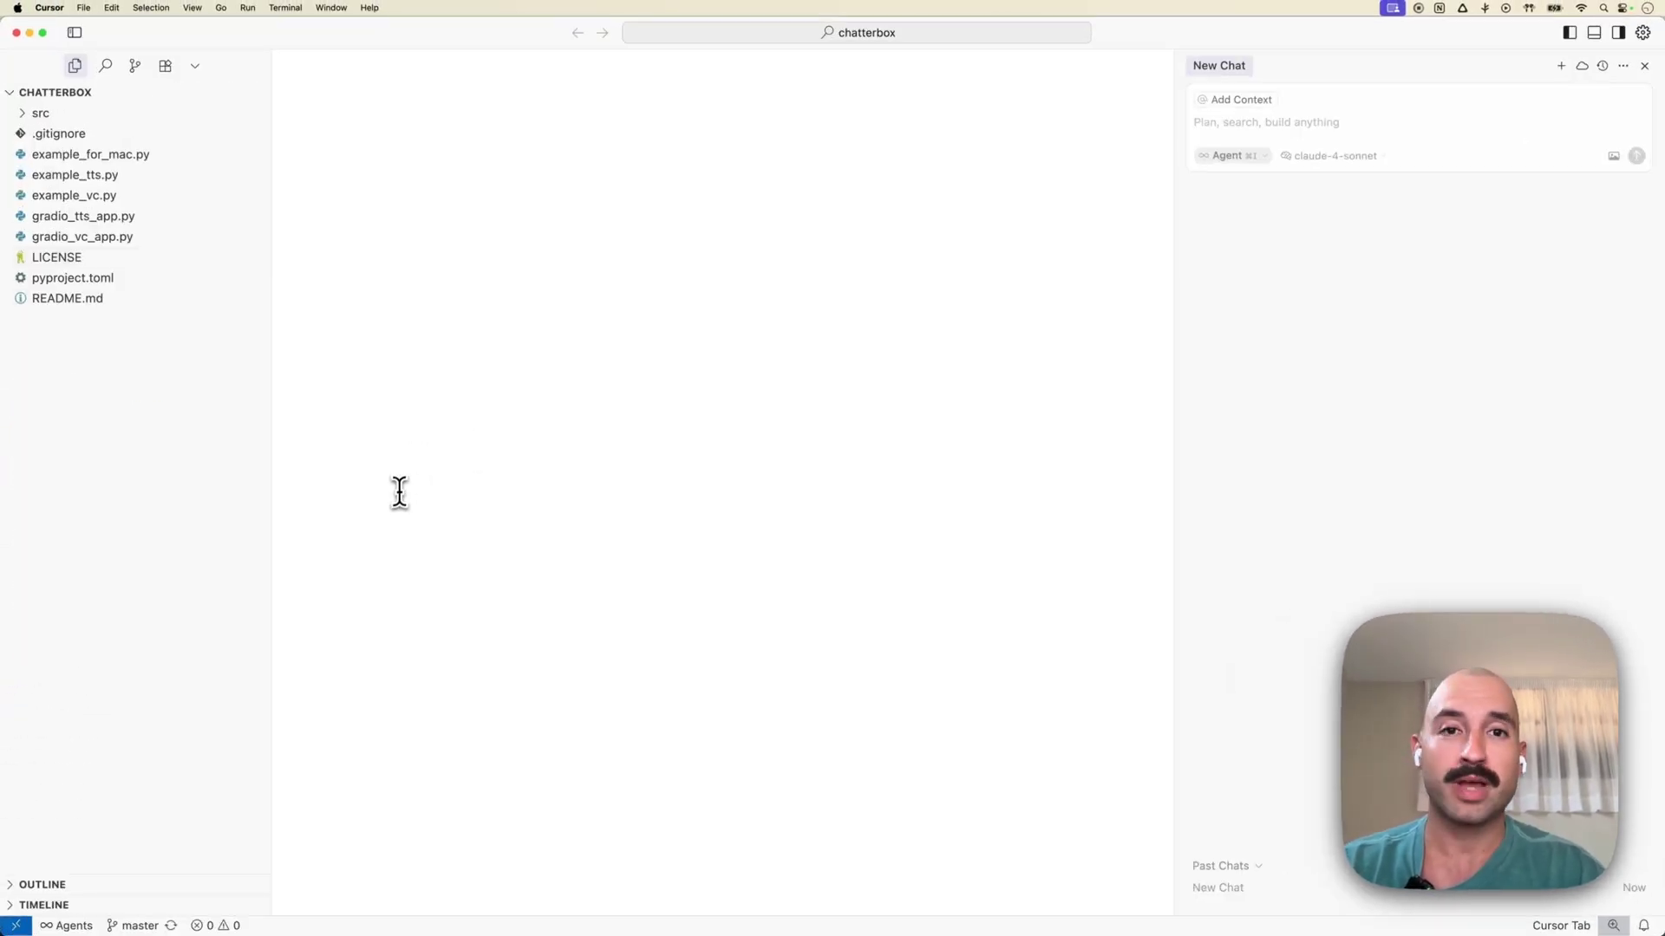
# - Create a Python 3.11 virtual environment with uv venv --python 3.11
pyautogui.hotkey('ctrl', '`')
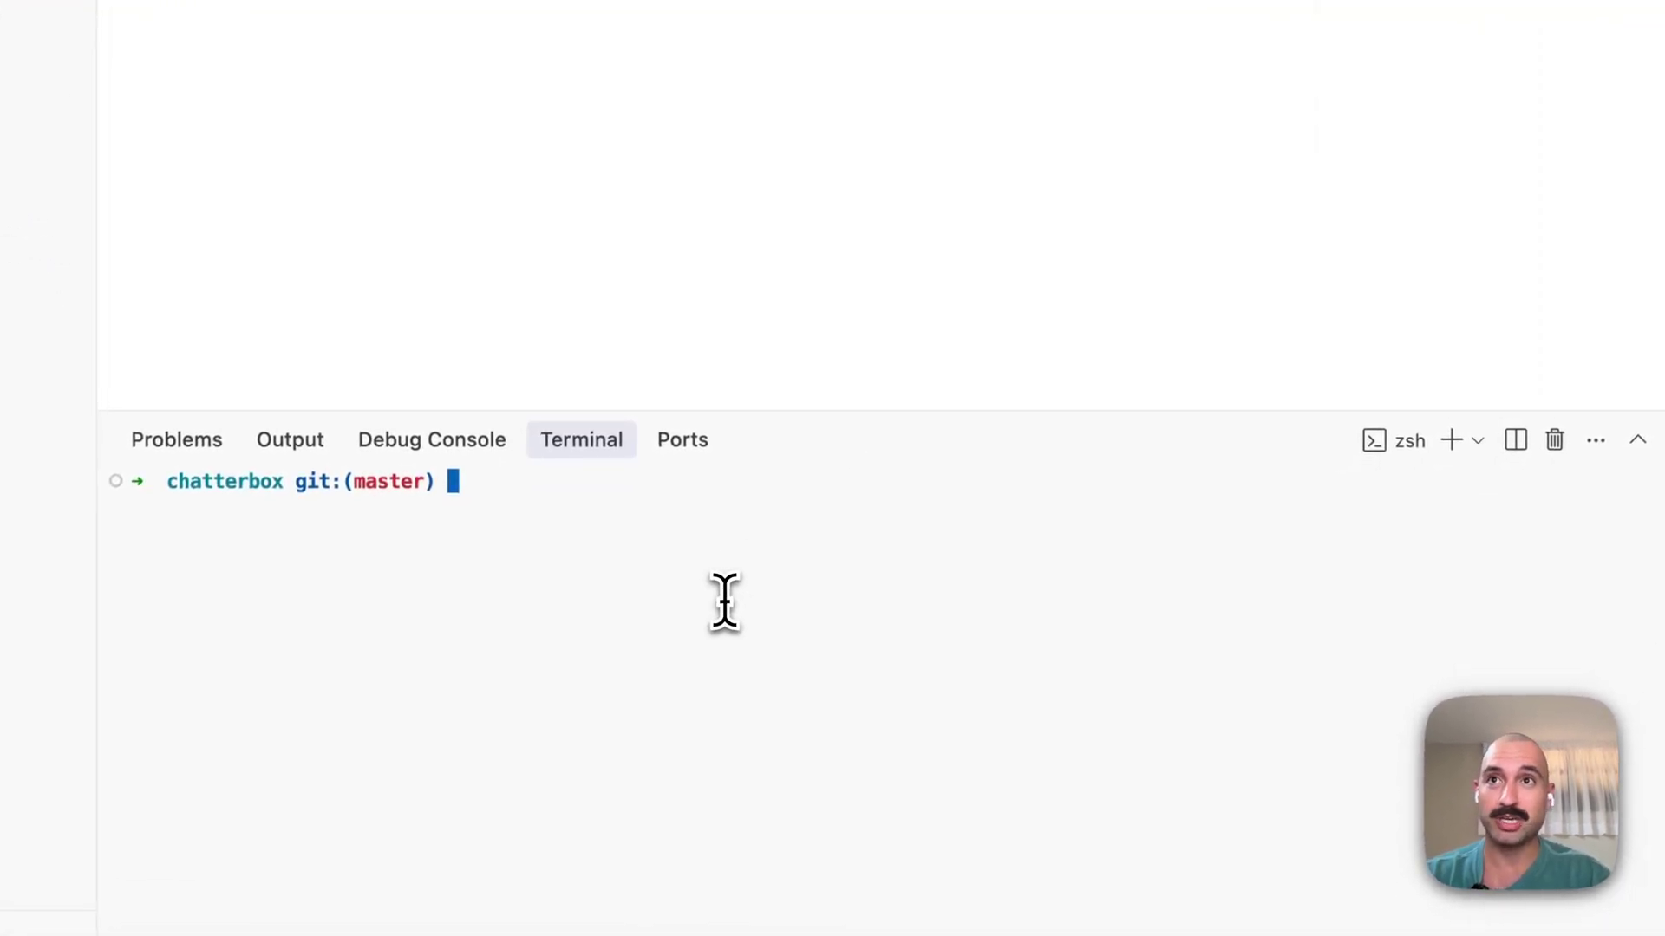
pyautogui.write('uv venv --python 3.11')
pyautogui.press('Right')
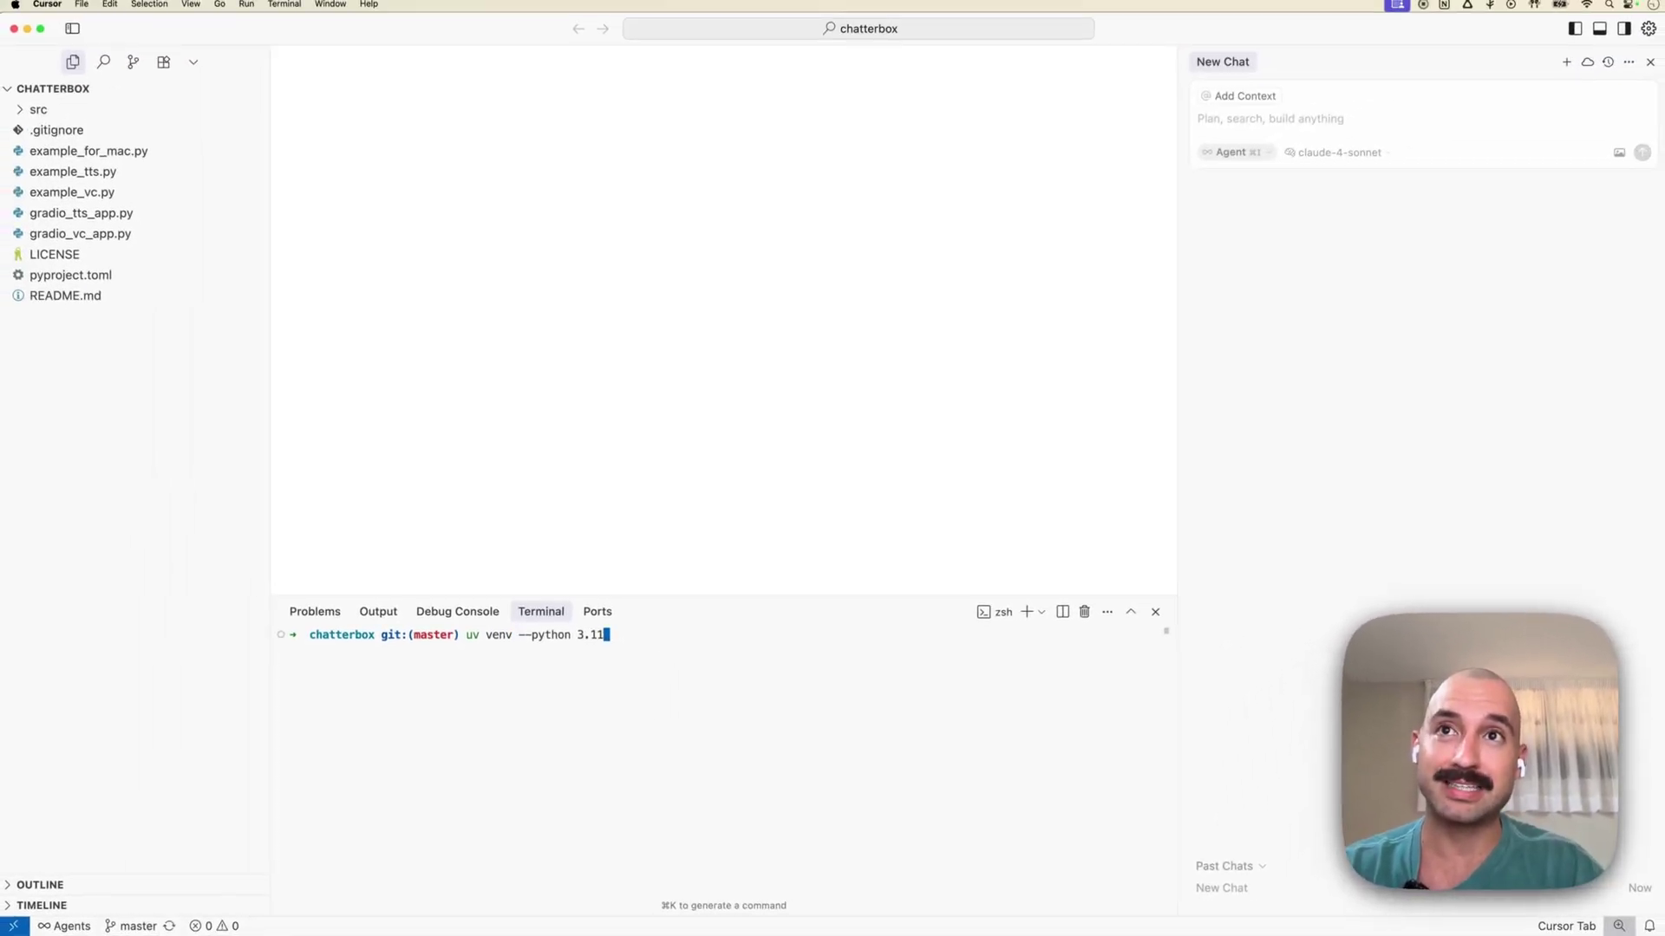
pyautogui.press('Return')
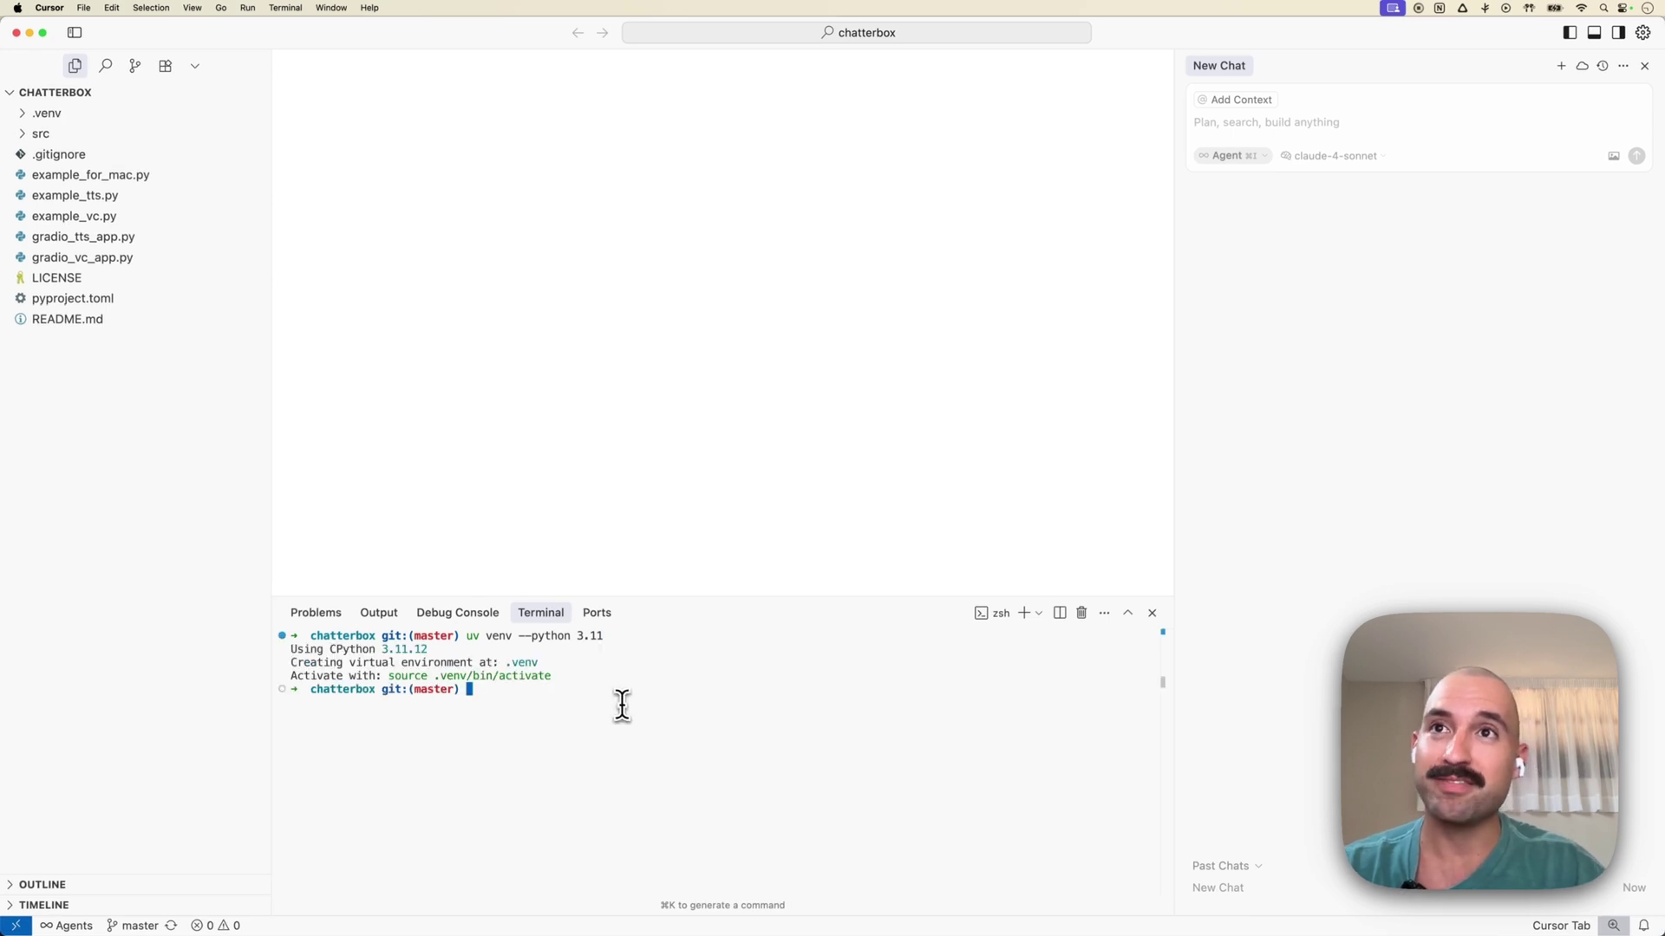
# - Install the chatterbox package in editable mode with uv pip install -e
pyautogui.press('Up')
pyautogui.hotkey('alt', 'Left')
pyautogui.hotkey('alt', 'Left')
pyautogui.hotkey('alt', 'Left')
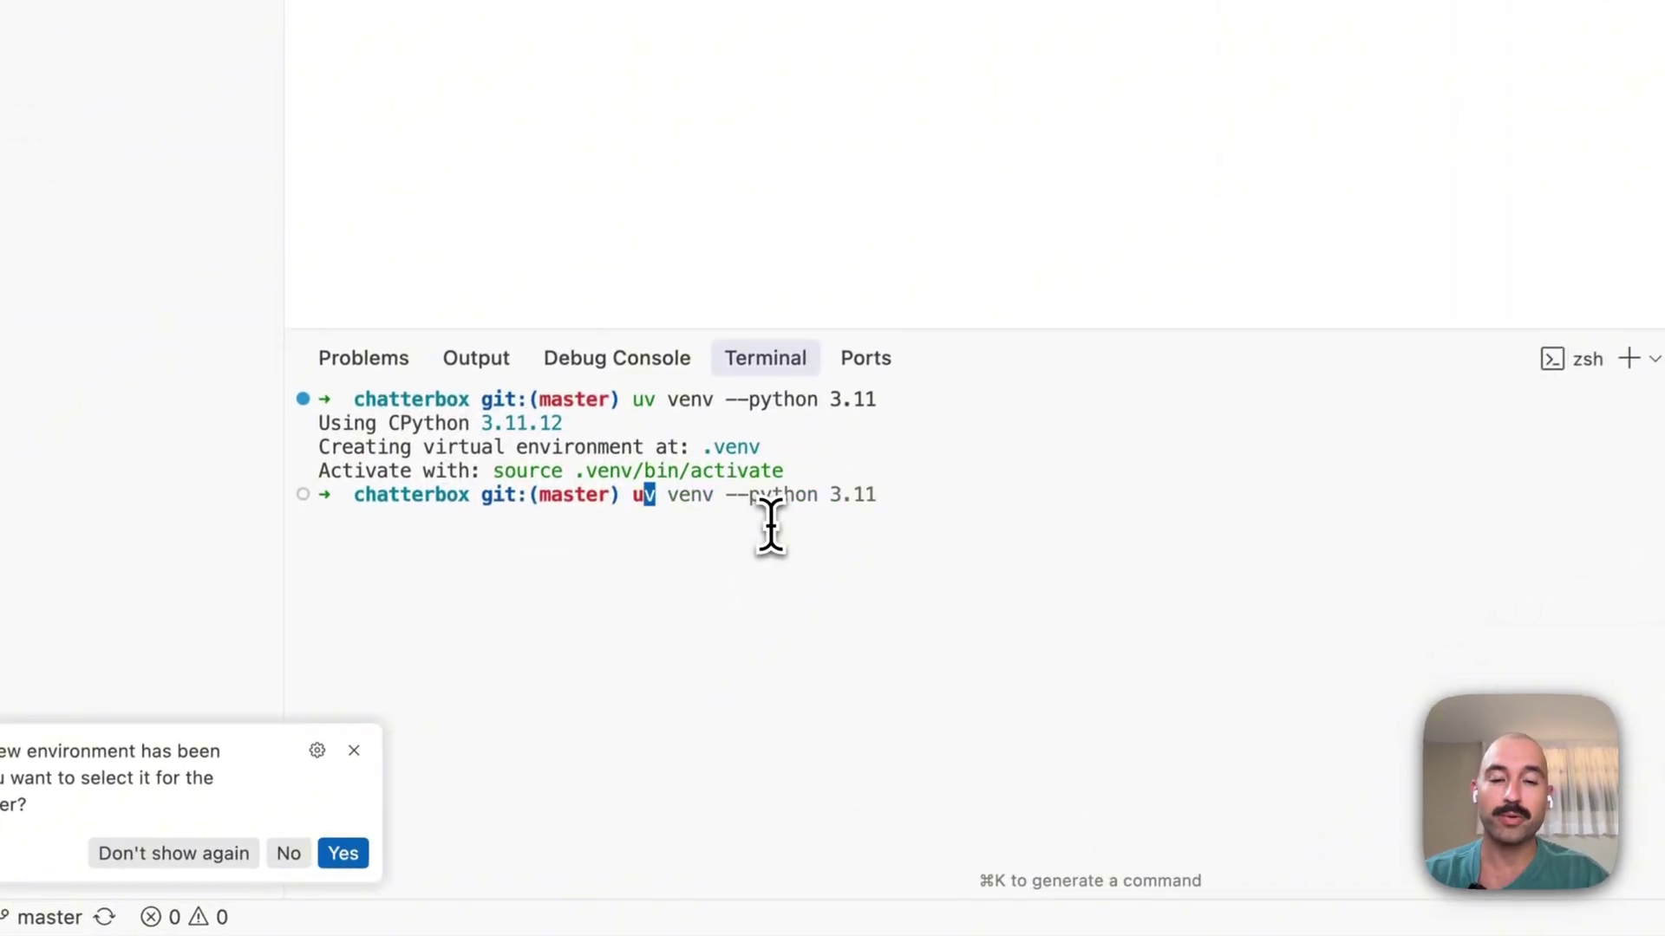
pyautogui.hotkey('ctrl', 'k')
pyautogui.write('pip install -e .')
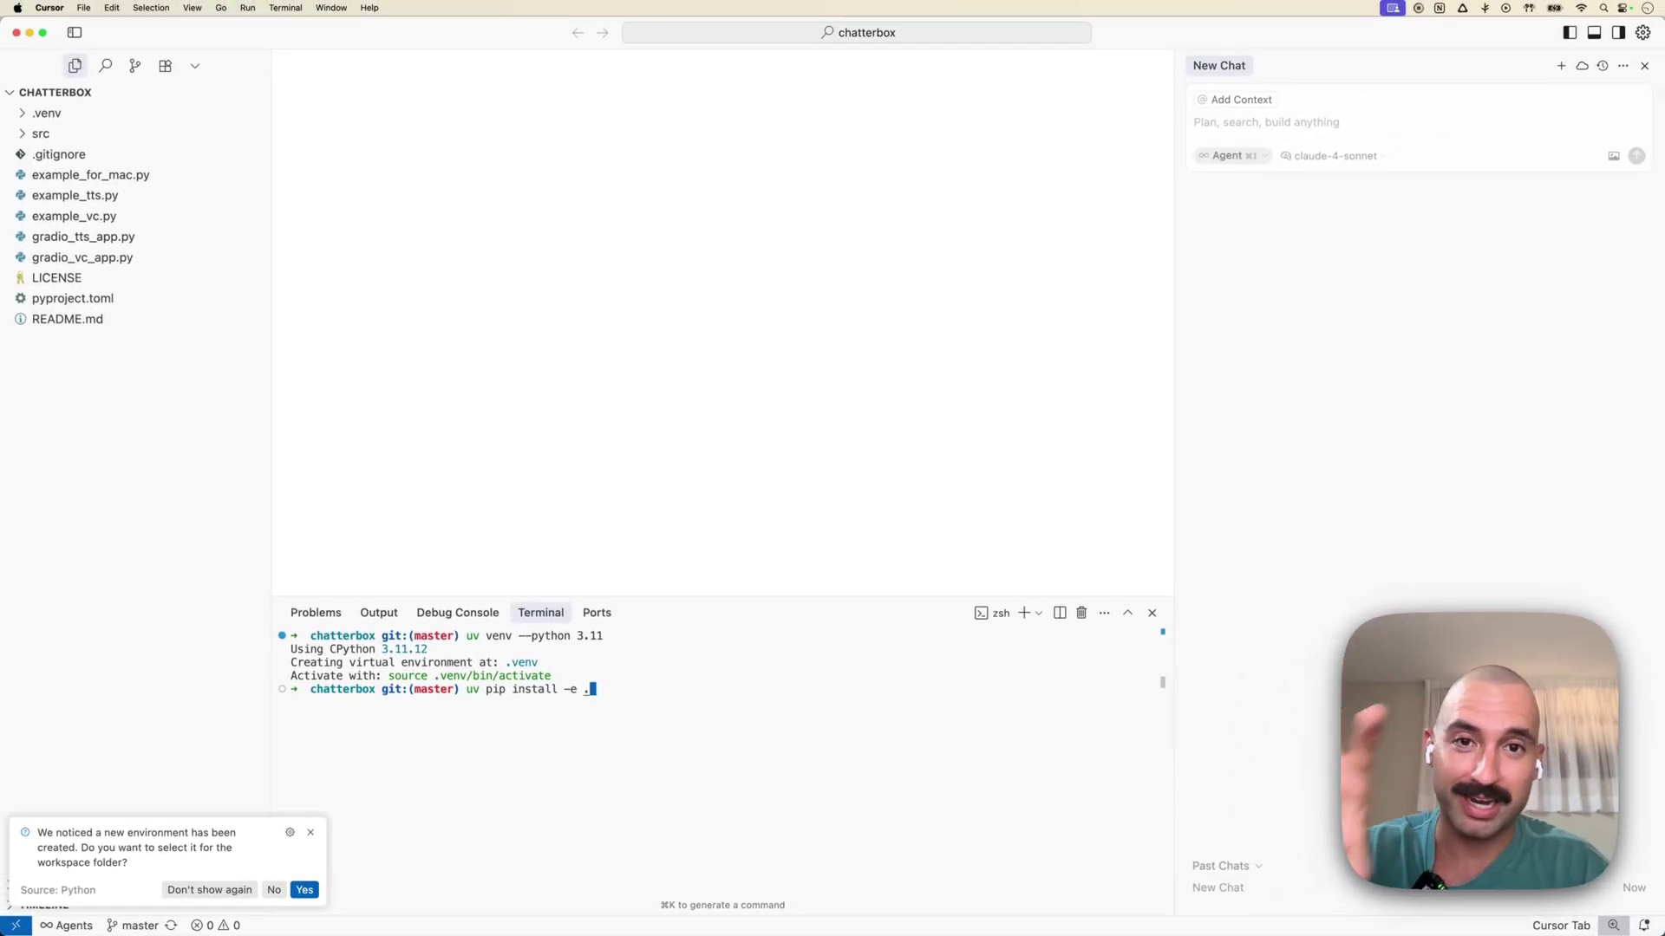
pyautogui.press('Return')
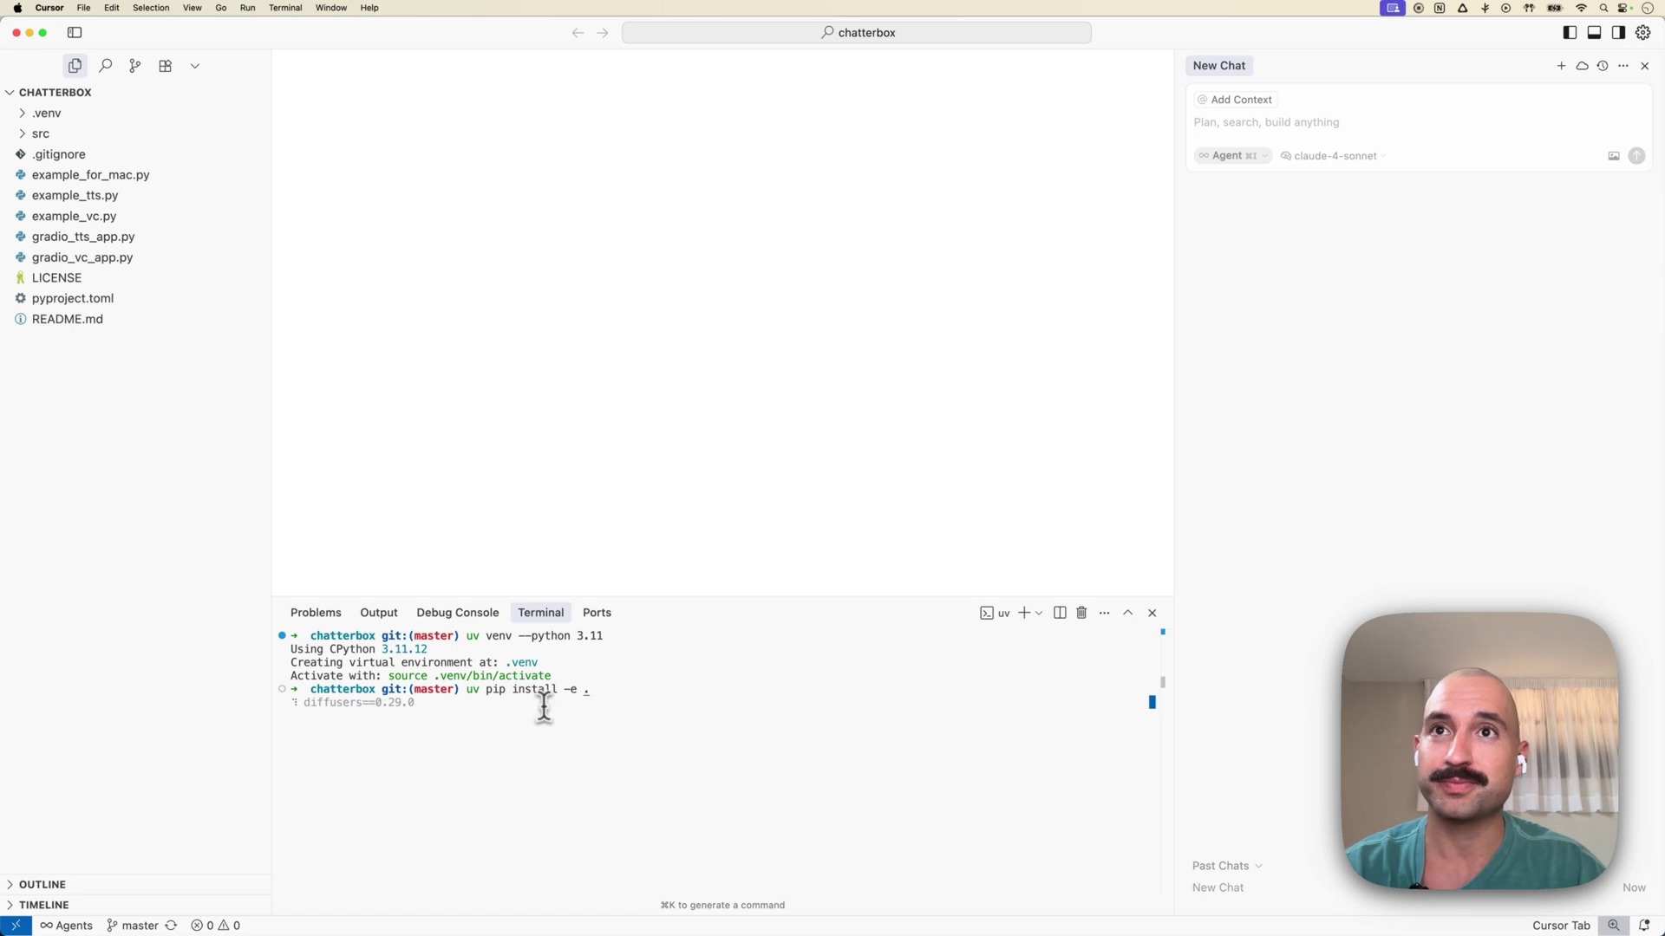
# - Activate the .venv virtual environment in the terminal
pyautogui.hotkey('ctrl', 'l')
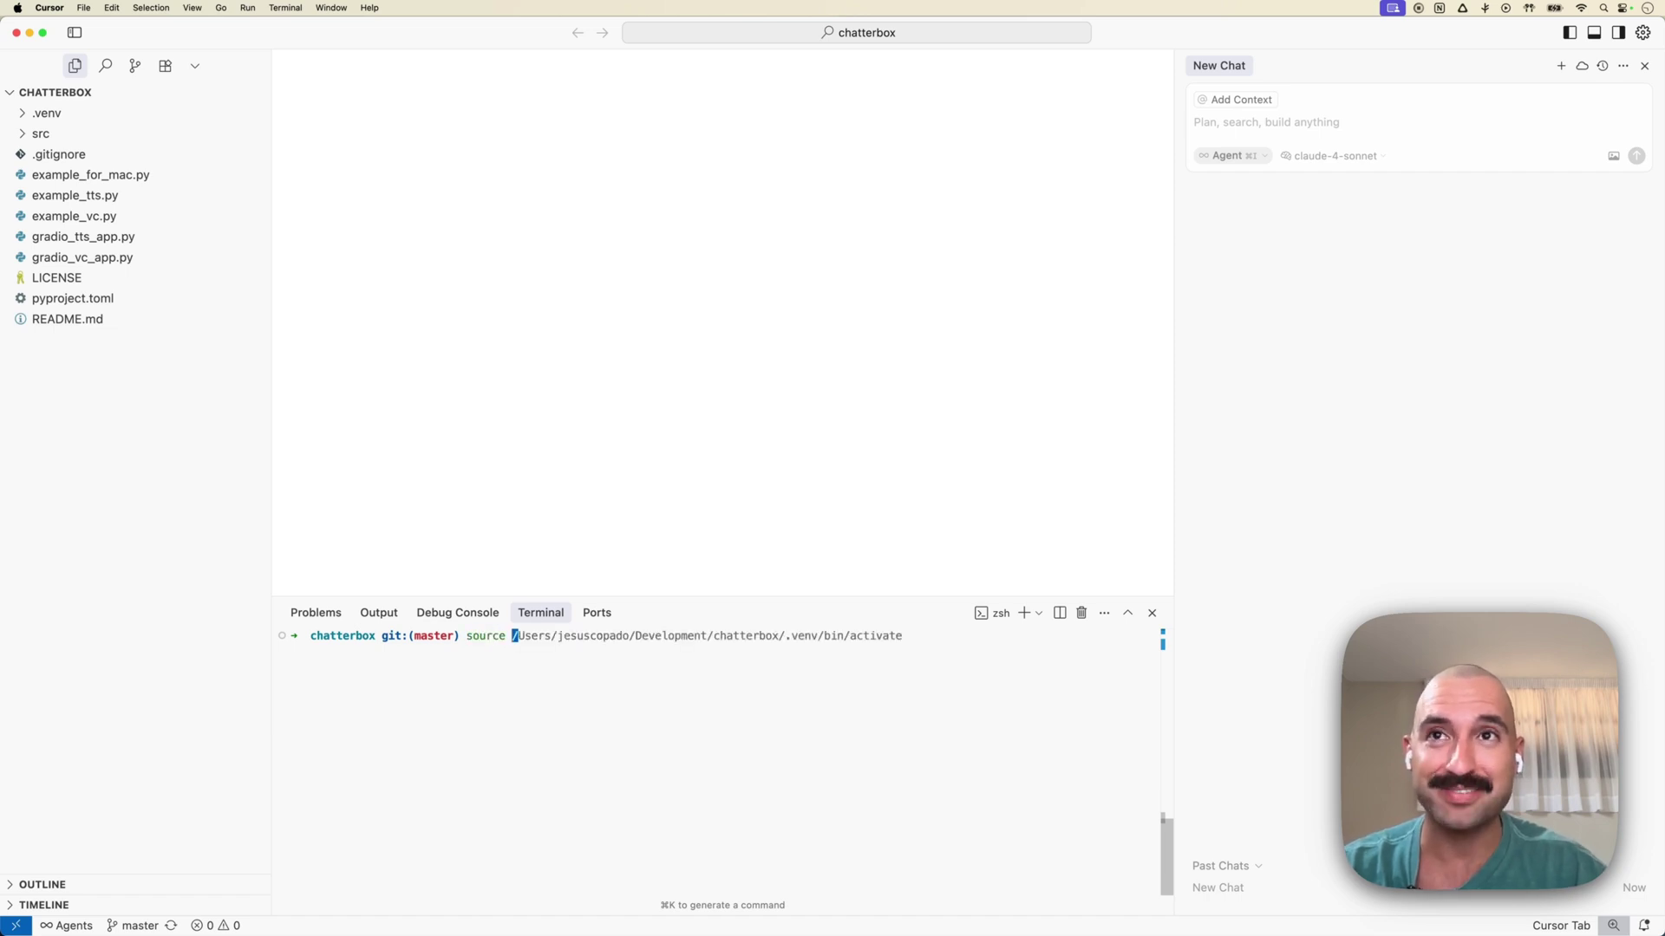
pyautogui.write('.venv/bin/activate')
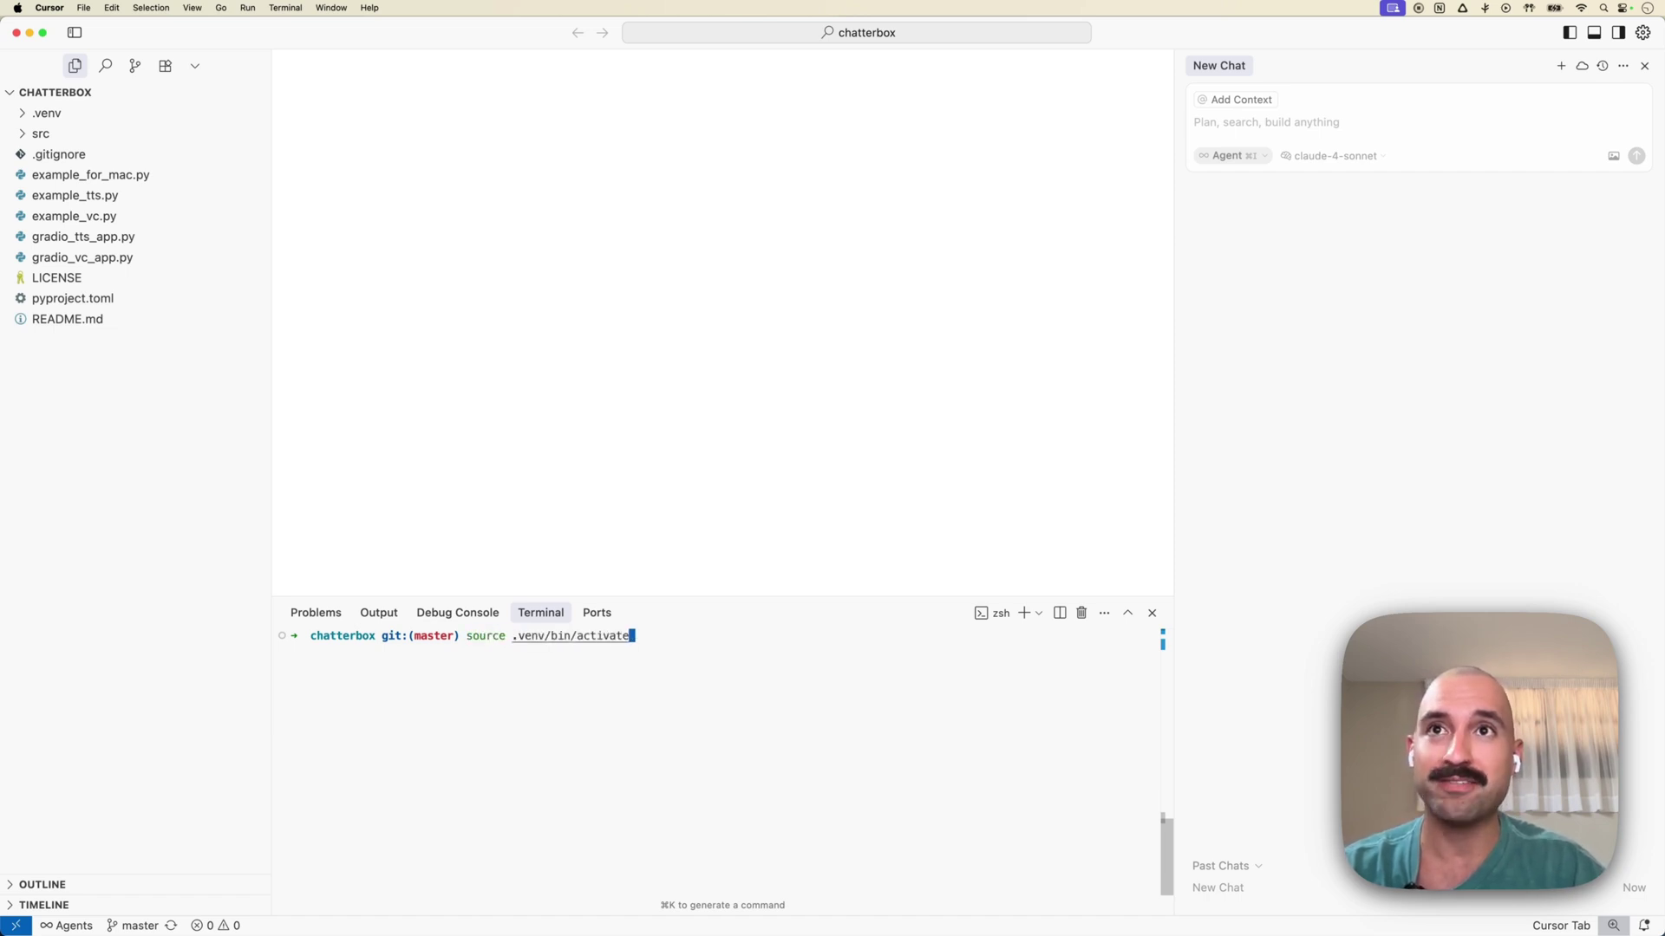
pyautogui.press('Return')
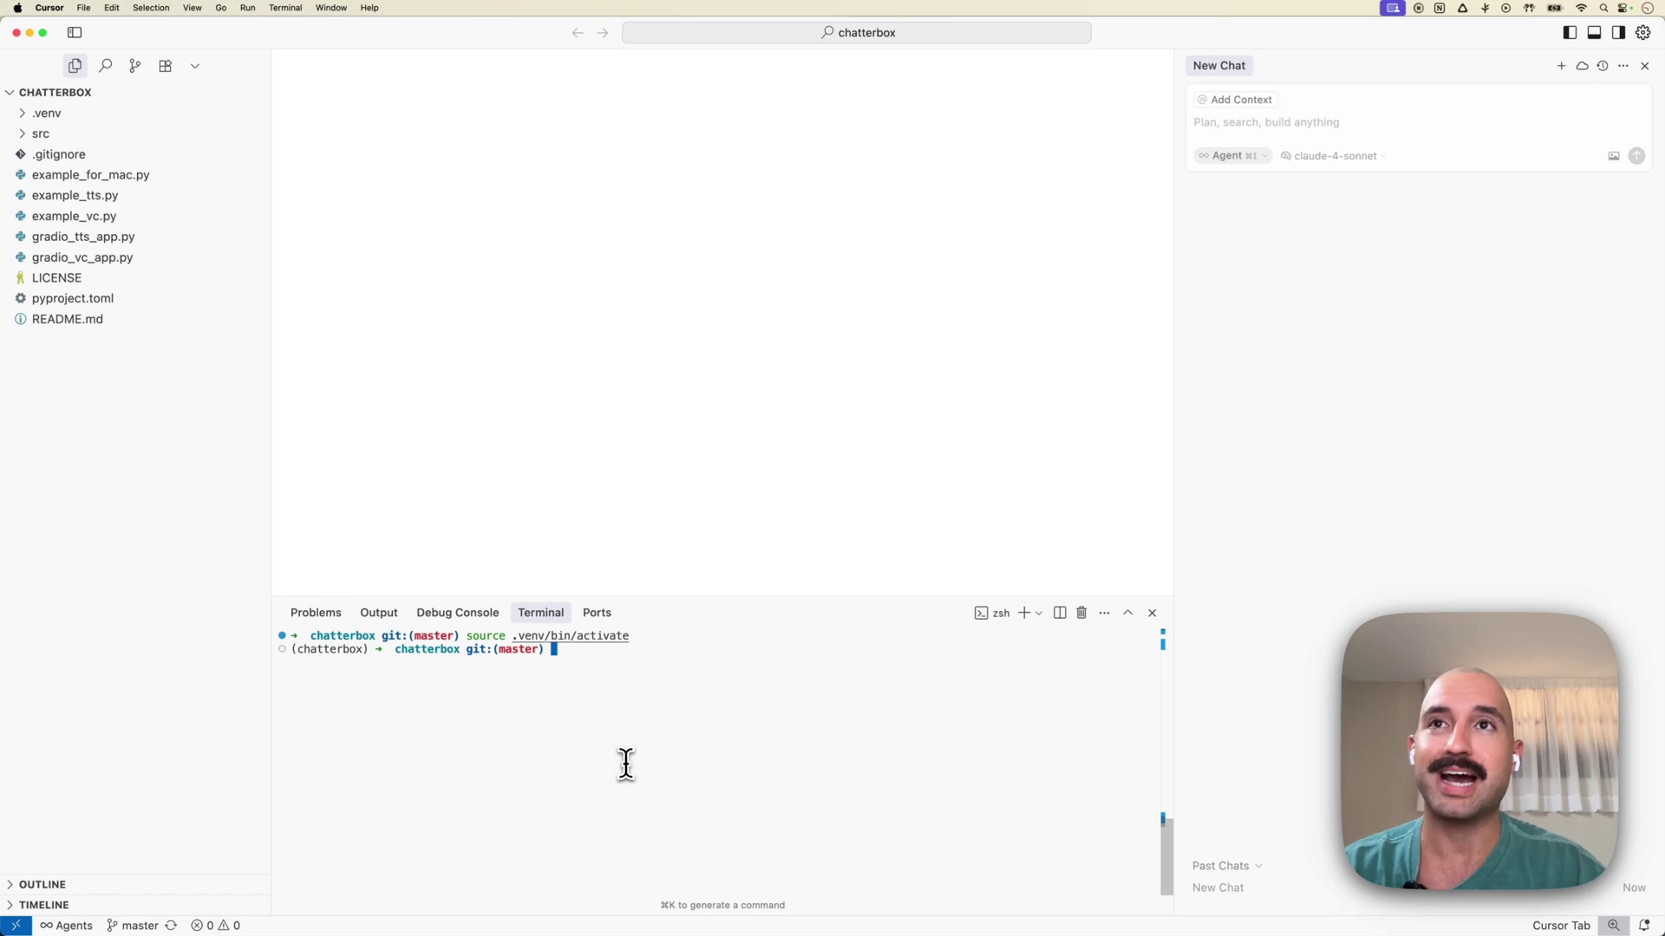
# - Start the Python interpreter to test it, then exit()
pyautogui.hotkey('ctrl', 'l')
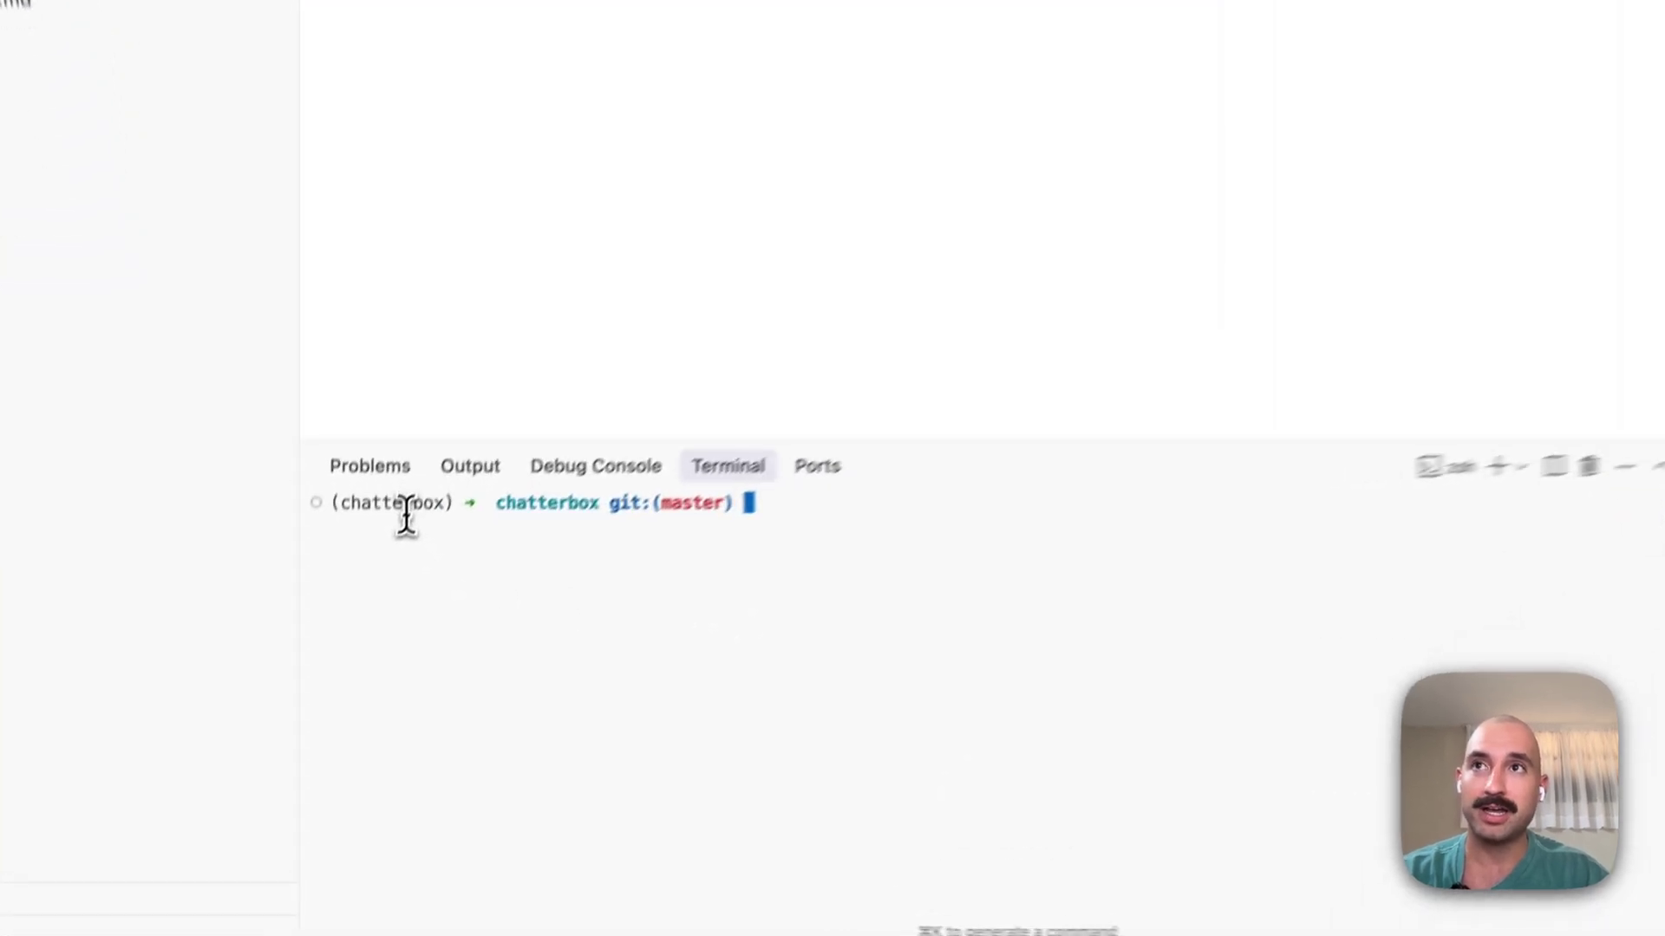
pyautogui.write('hp')
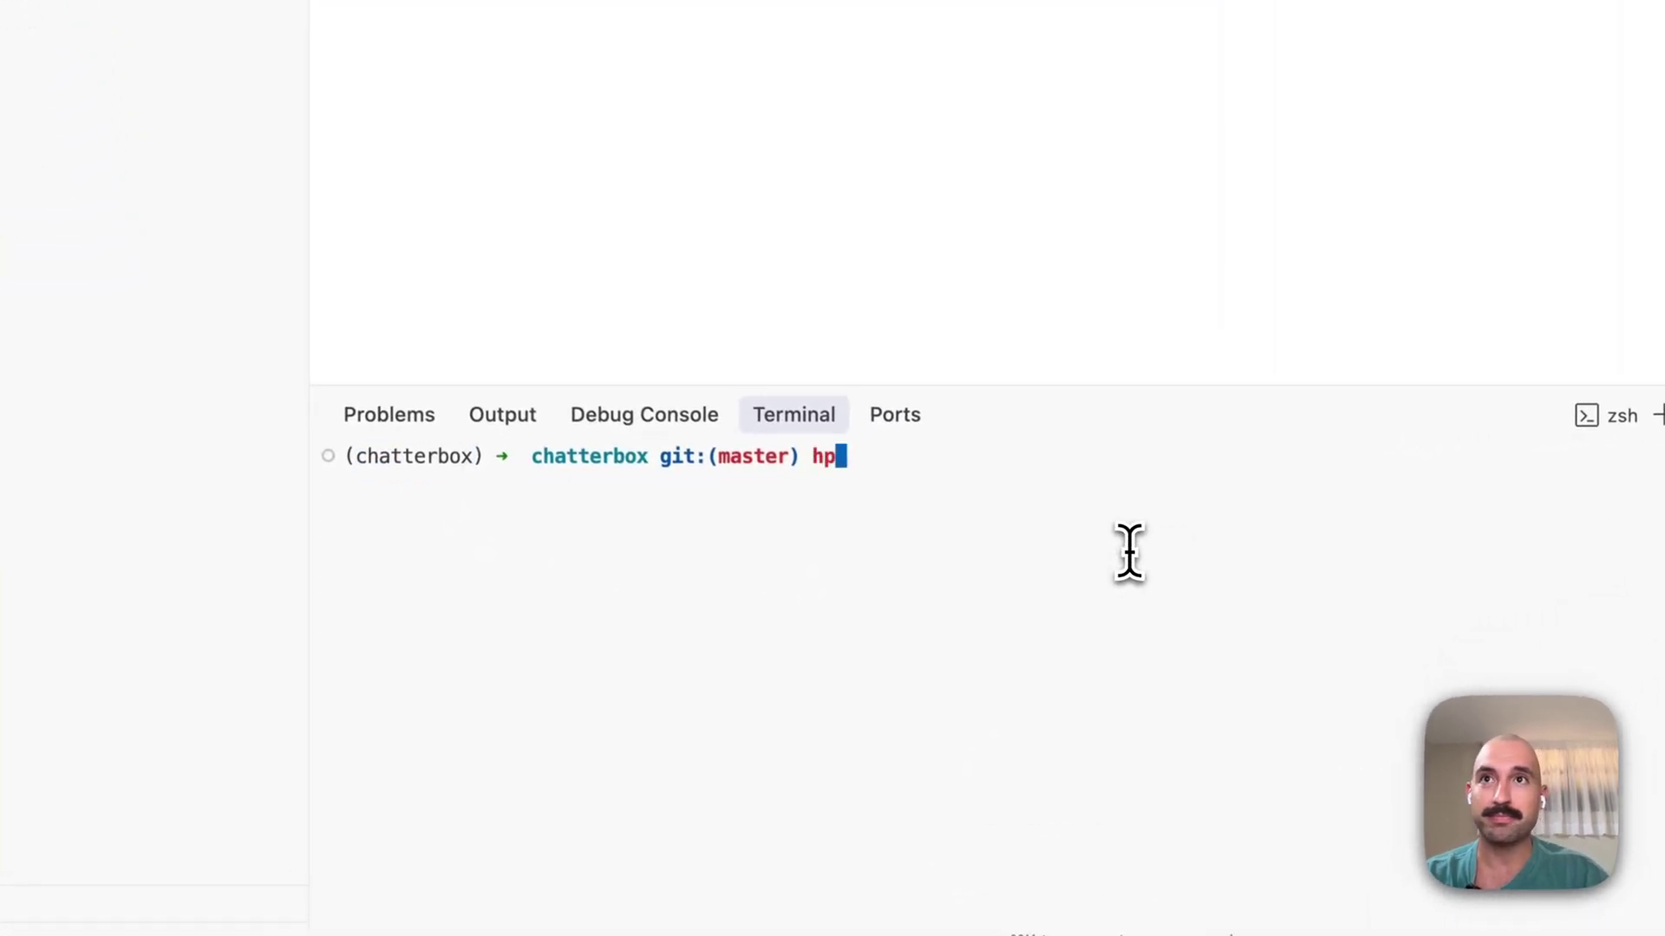
pyautogui.press('BackSpace')
pyautogui.press('BackSpace')
pyautogui.write('python')
pyautogui.press('Return')
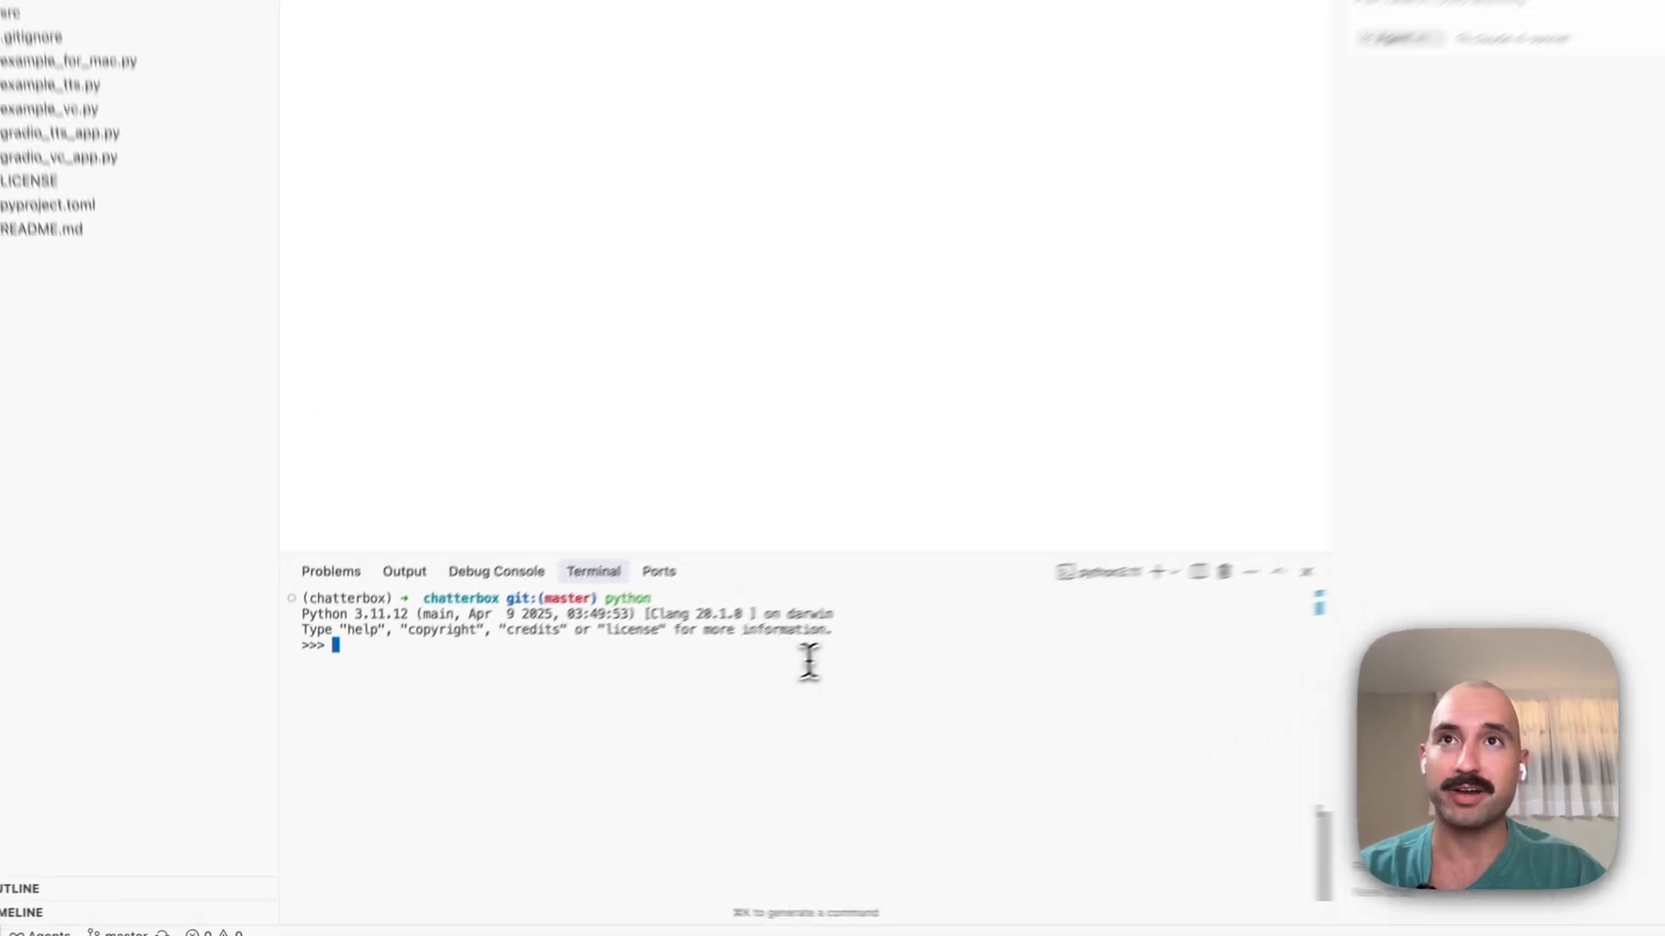
pyautogui.write('exit()')
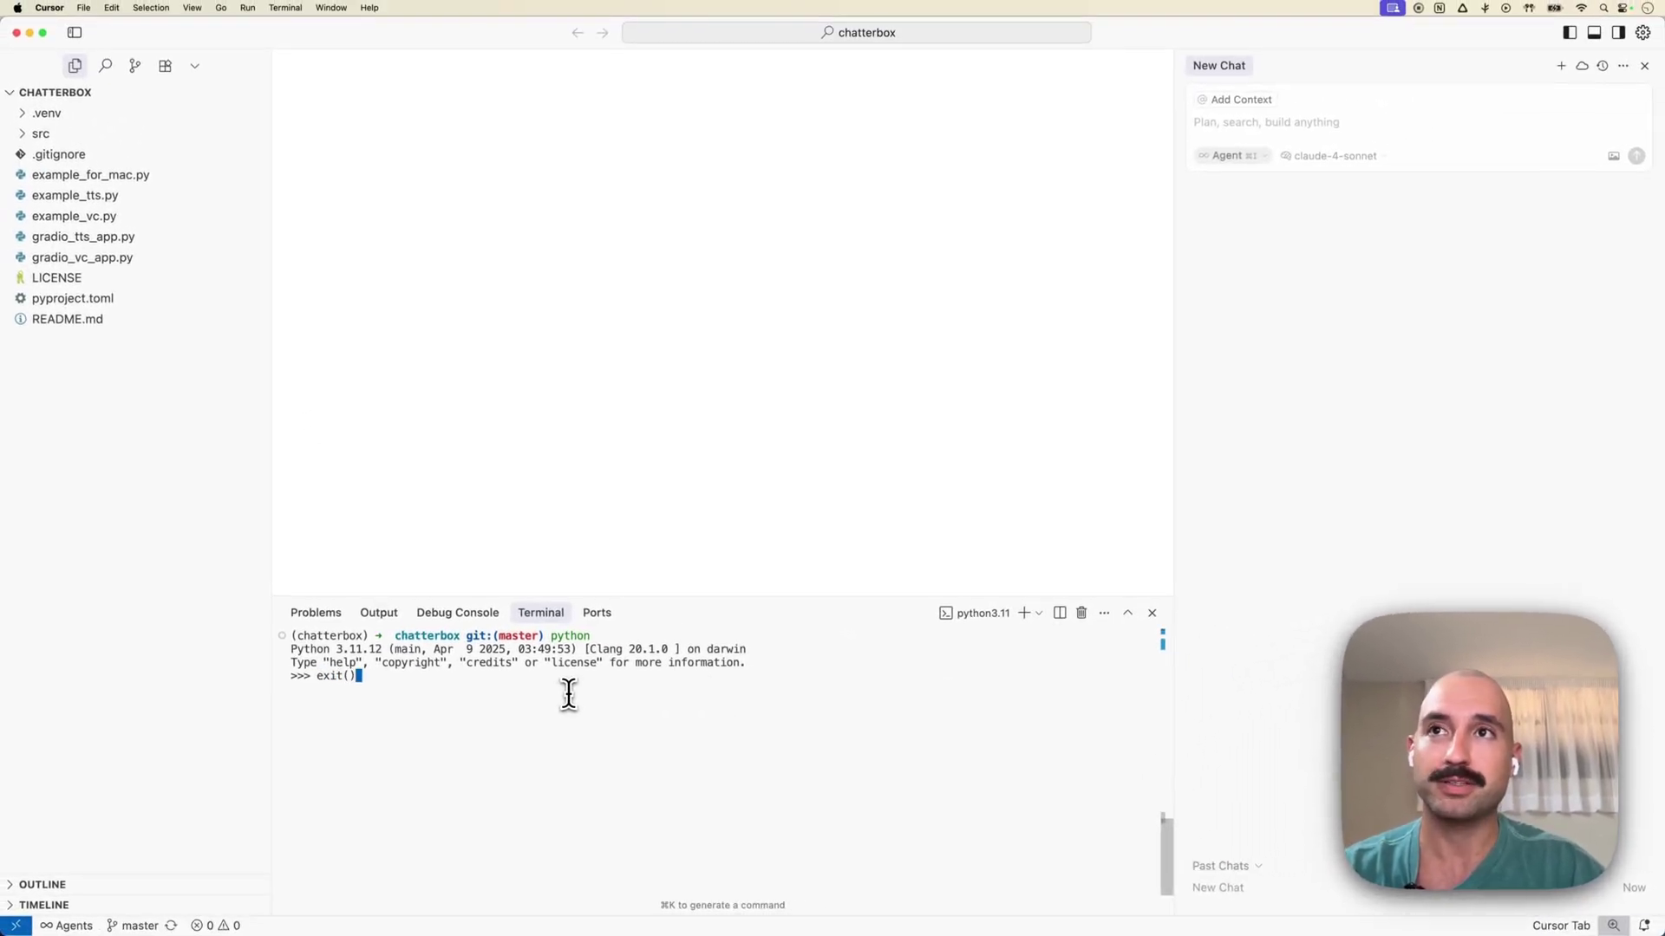
pyautogui.press('Return')
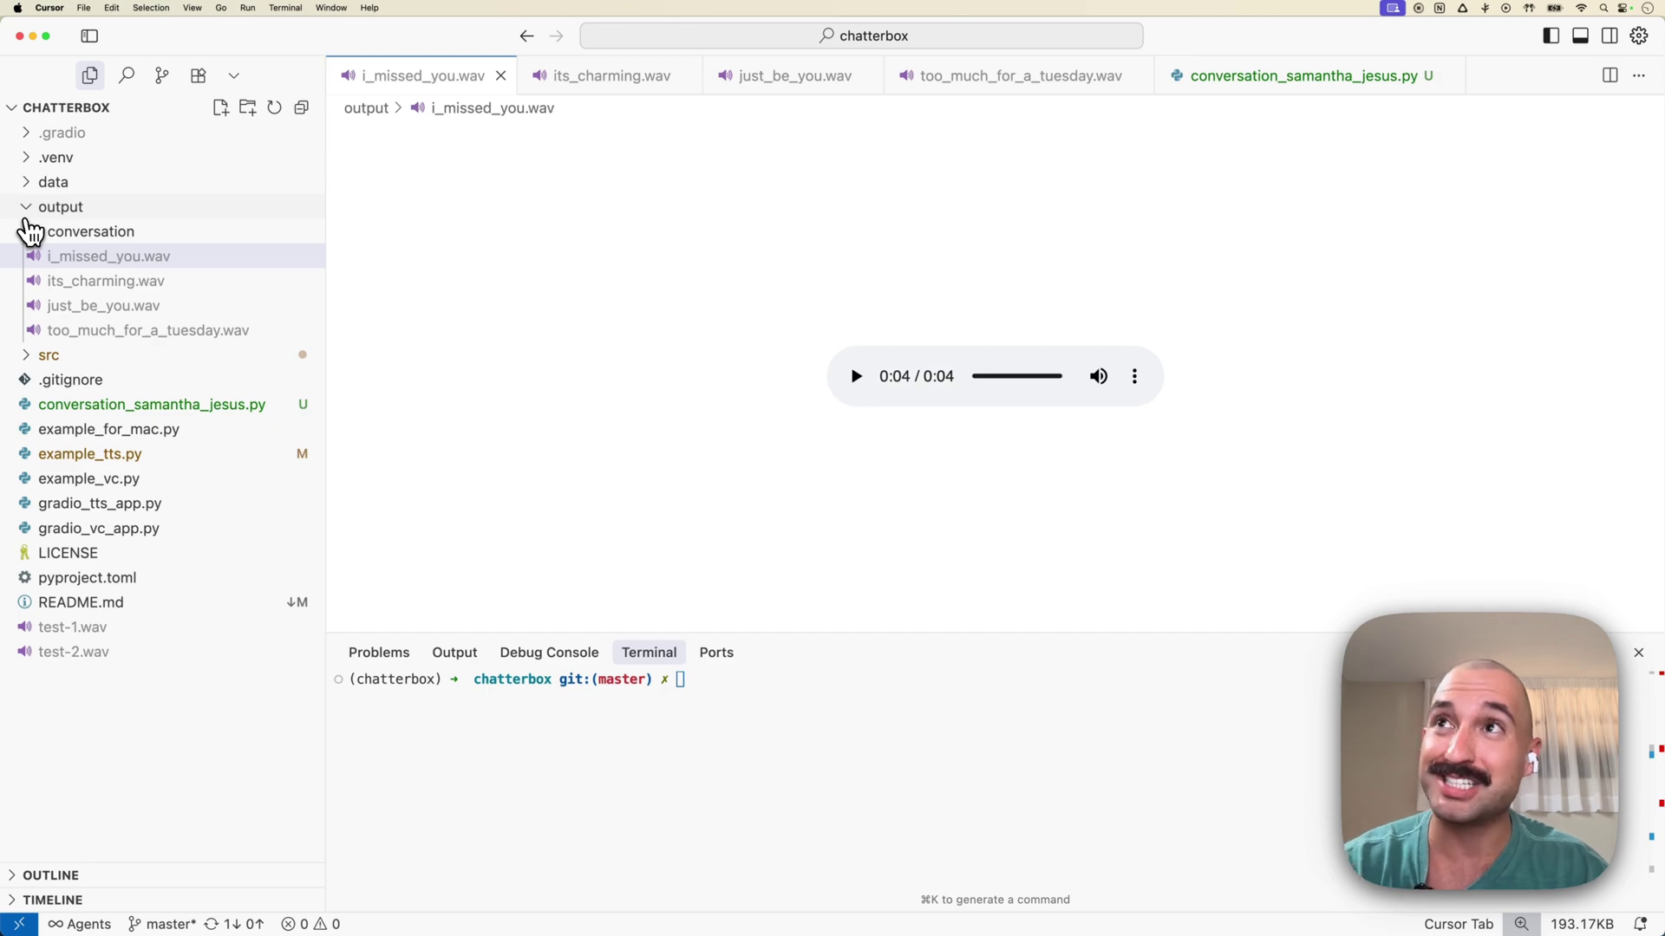
# - Collapse the output folder and expand the data folder in the Explorer
pyautogui.click(28, 208)
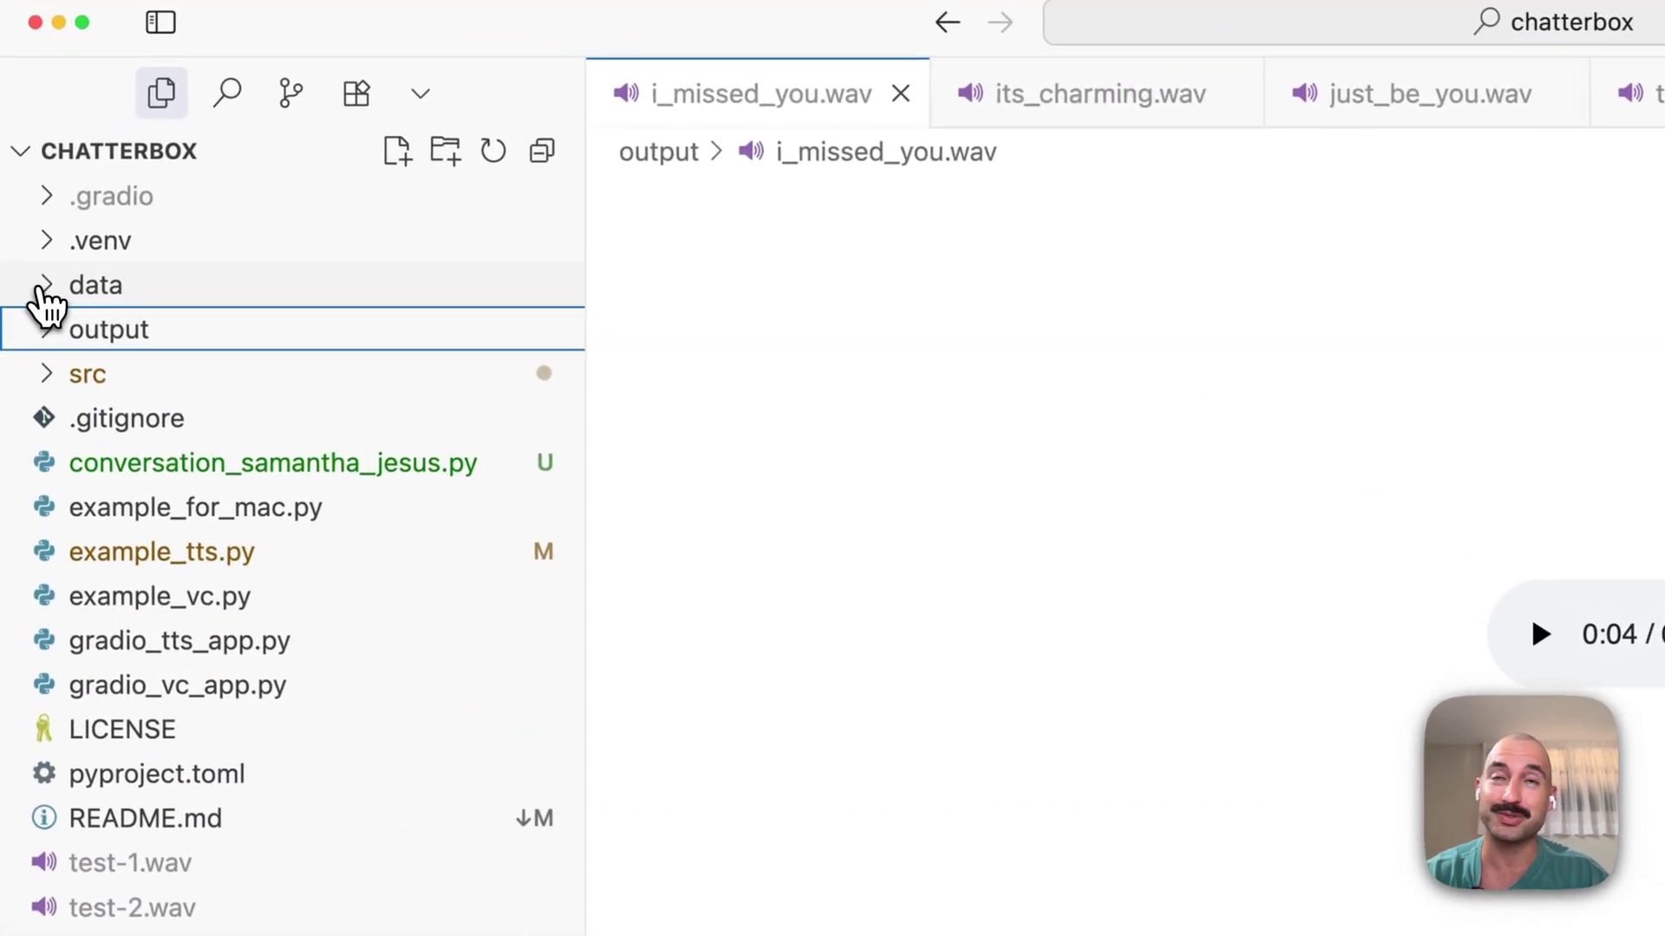
pyautogui.click(47, 295)
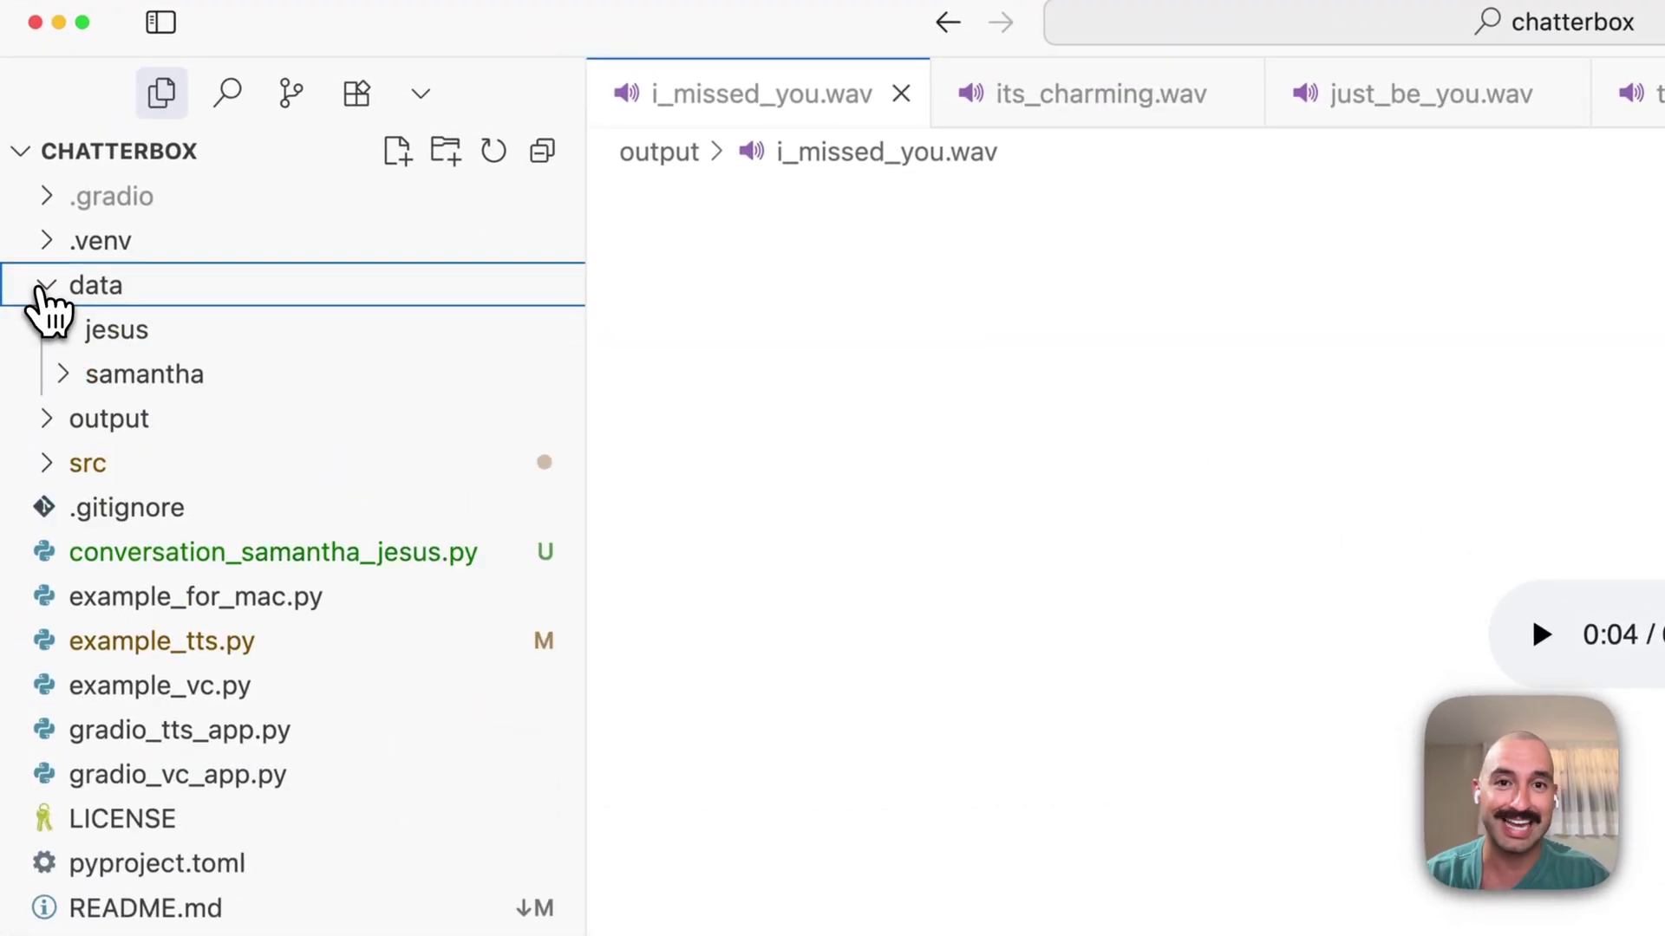
# - Open samantha's combined.wav reference clip and play it through its 13 seconds
pyautogui.click(69, 375)
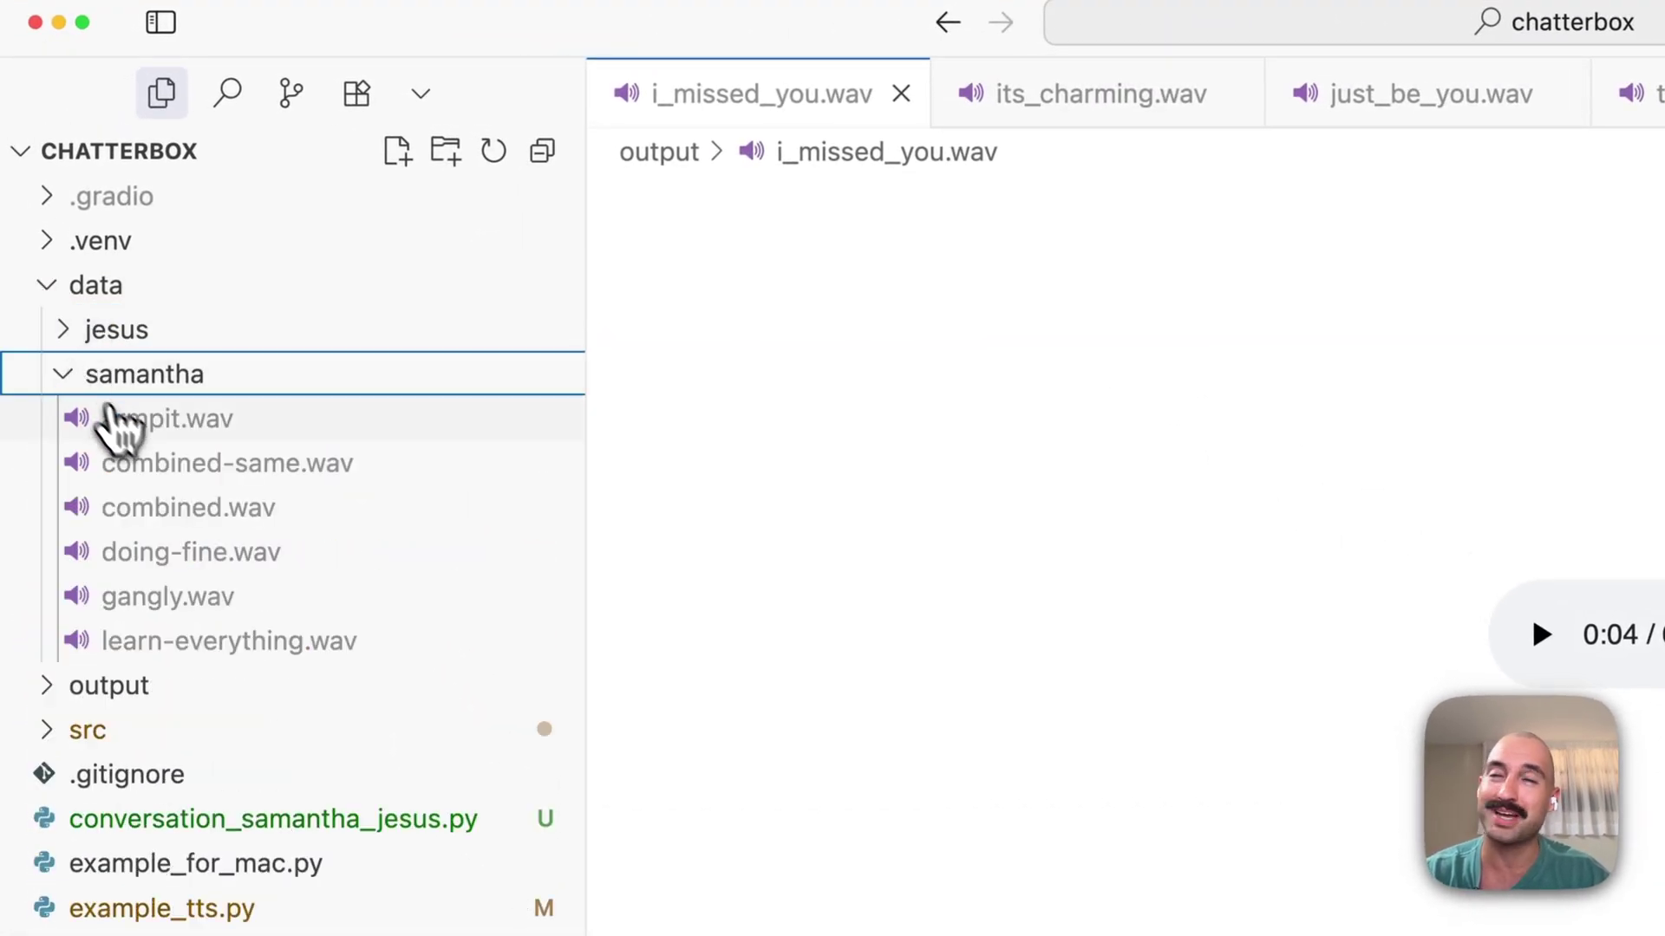
pyautogui.click(161, 509)
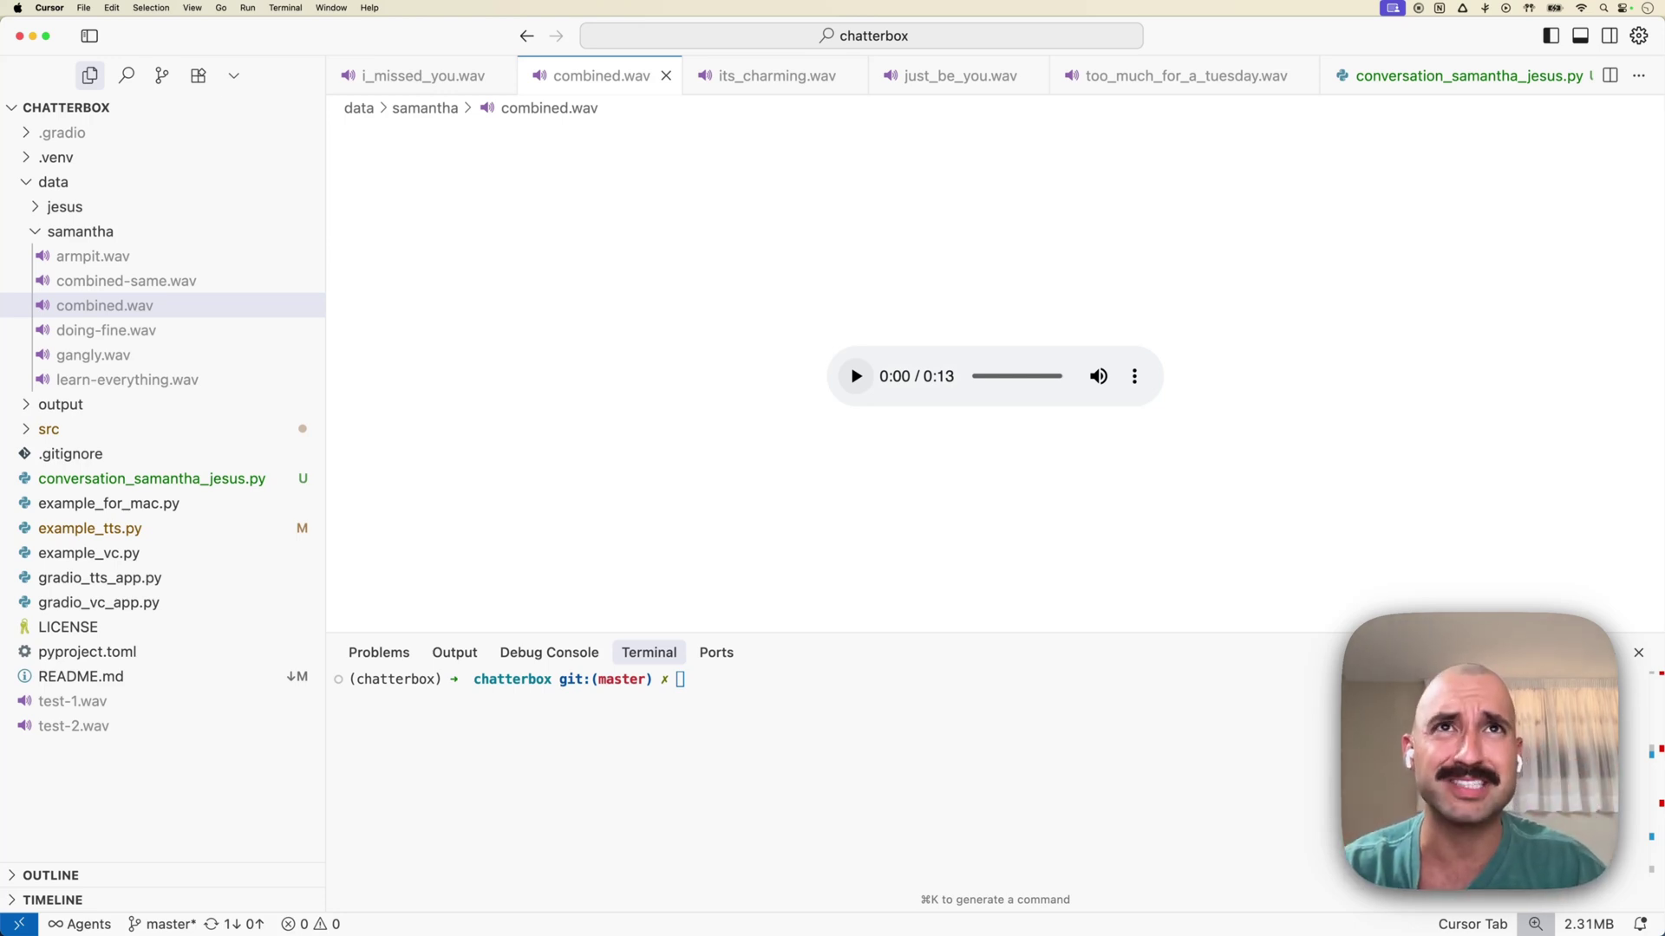
pyautogui.click(859, 382)
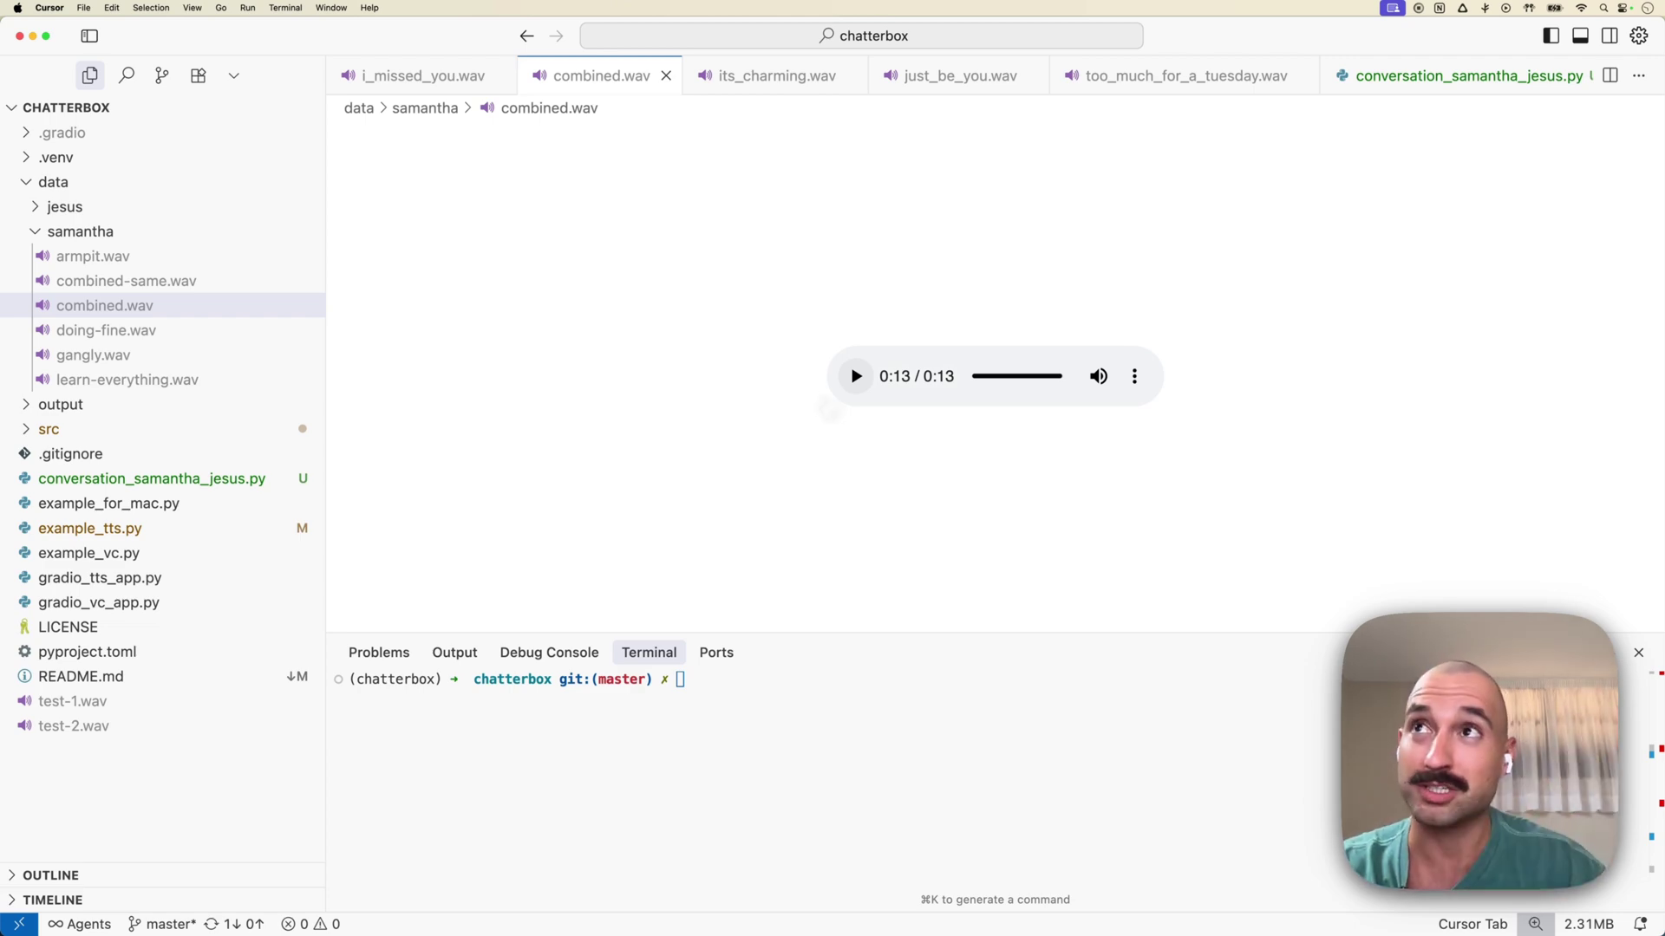
# - Play the generated i_missed_you.wav and its_charming.wav clips from the output folder
pyautogui.click(26, 231)
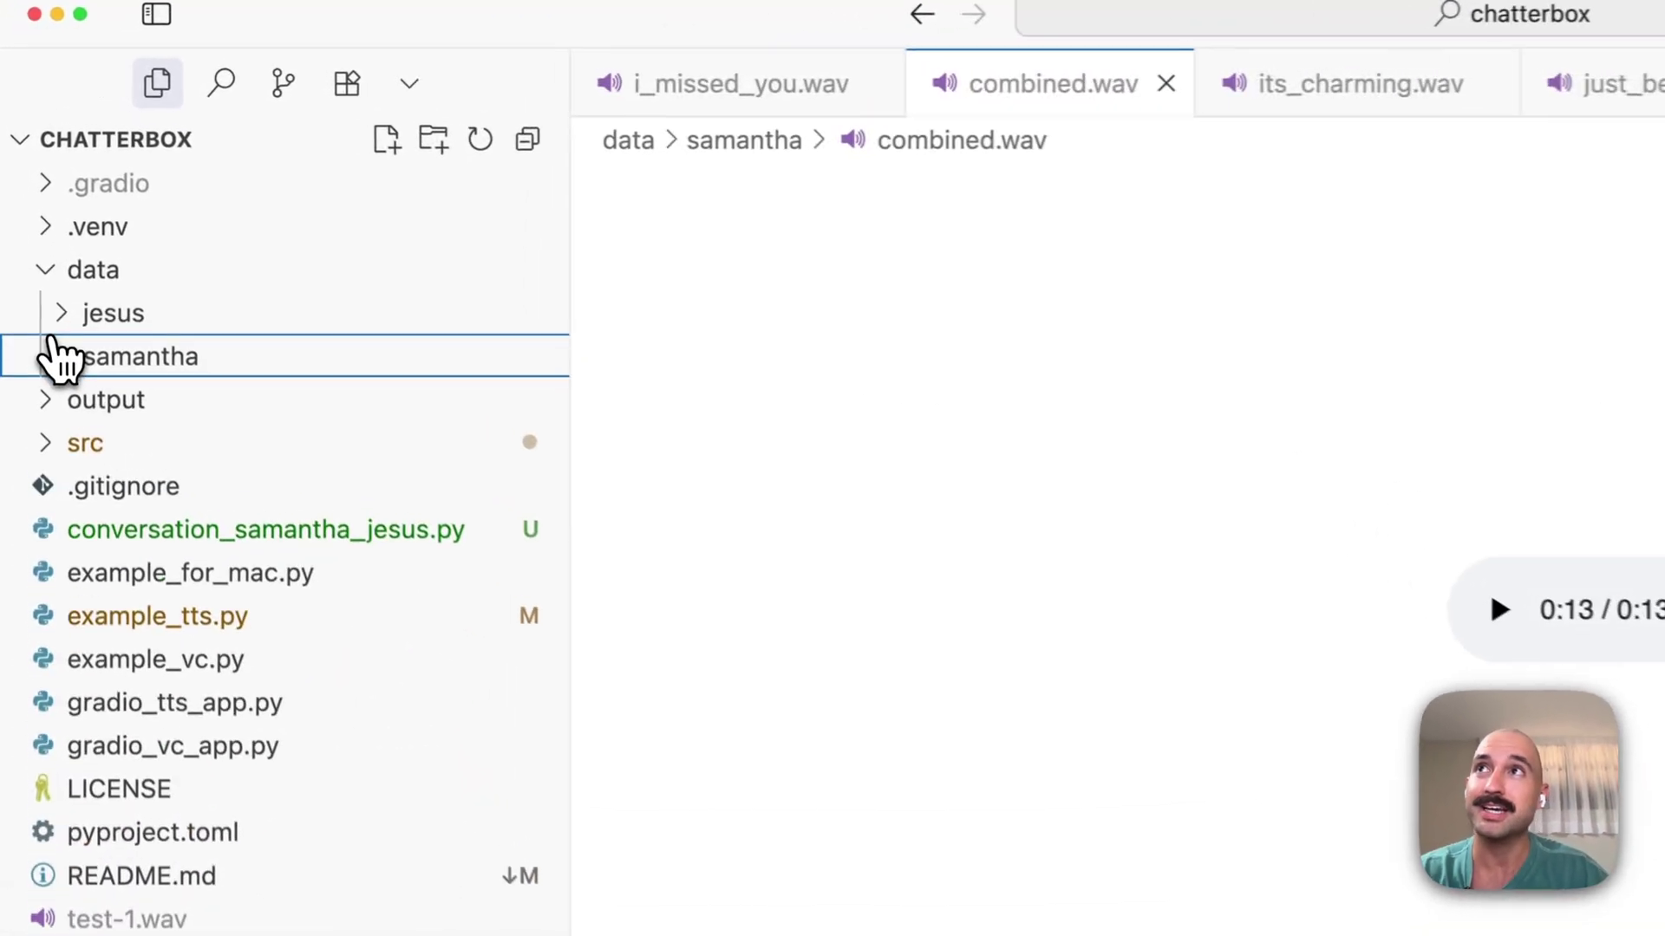
pyautogui.click(48, 414)
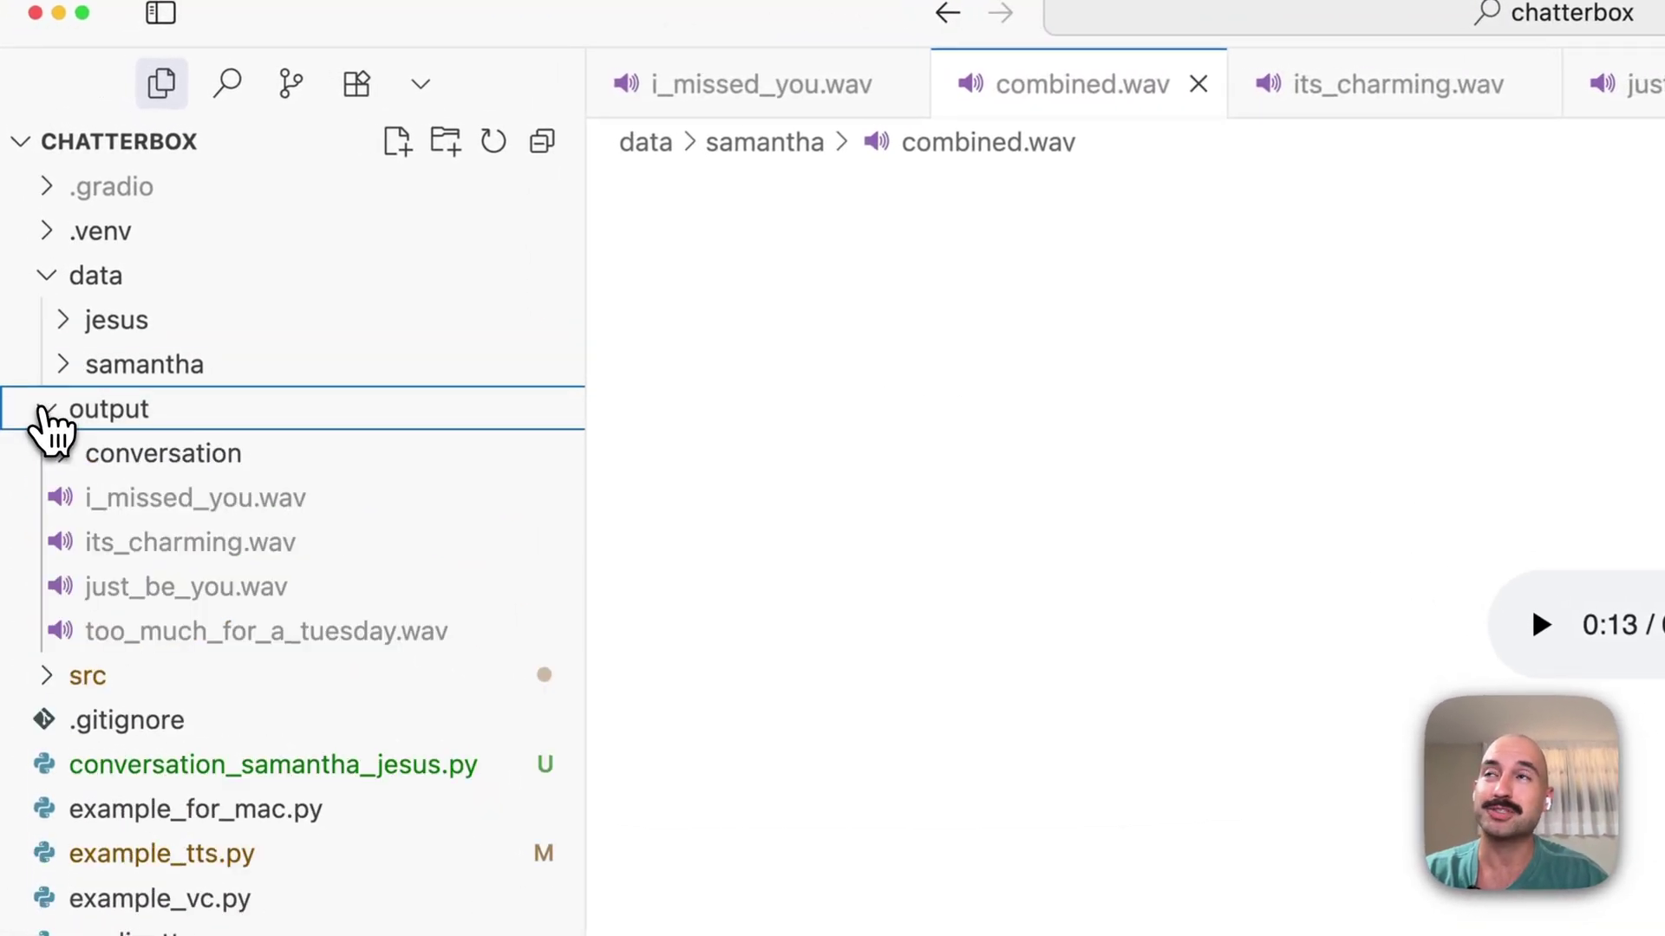
pyautogui.click(180, 503)
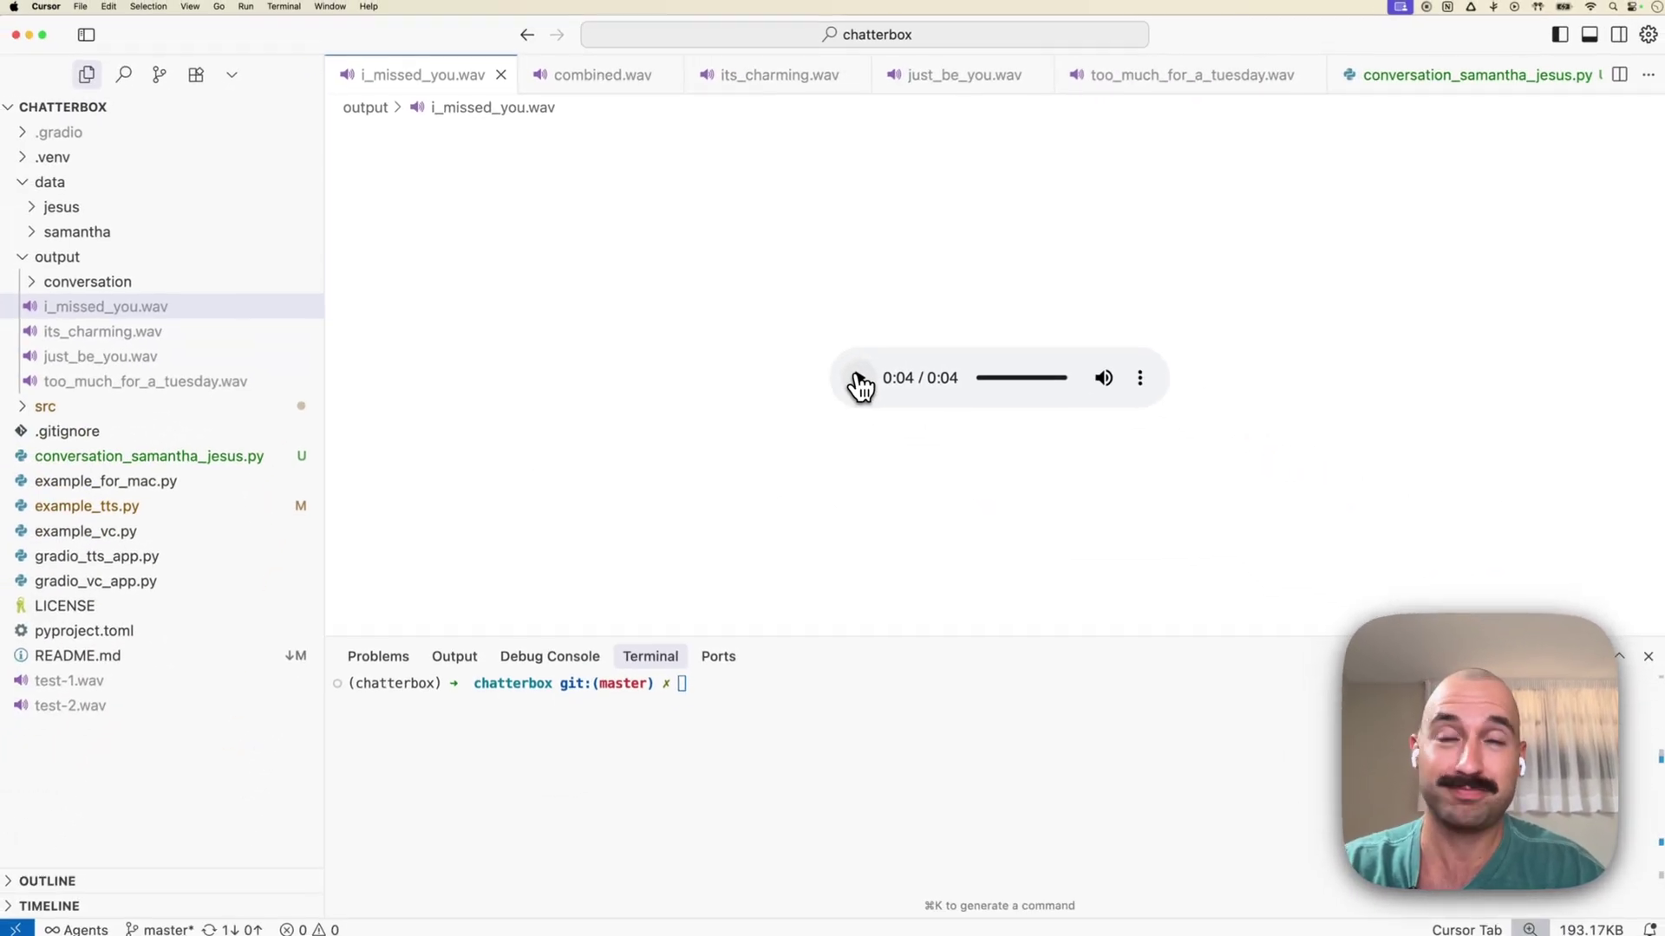
pyautogui.click(855, 377)
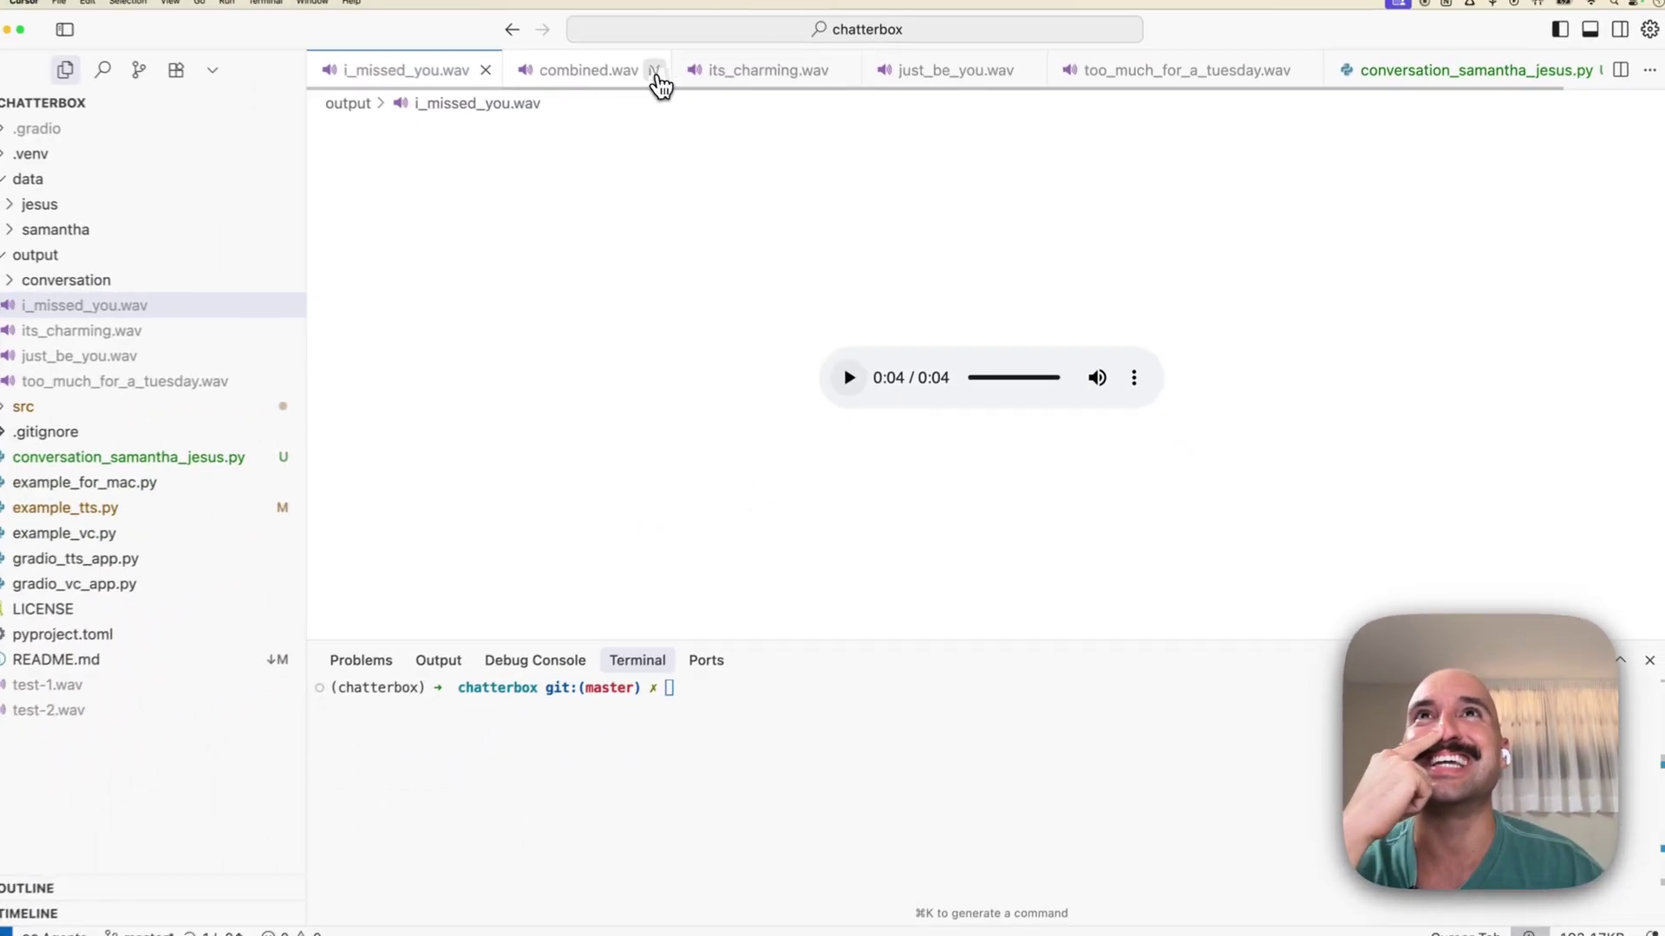
pyautogui.click(656, 69)
pyautogui.click(571, 75)
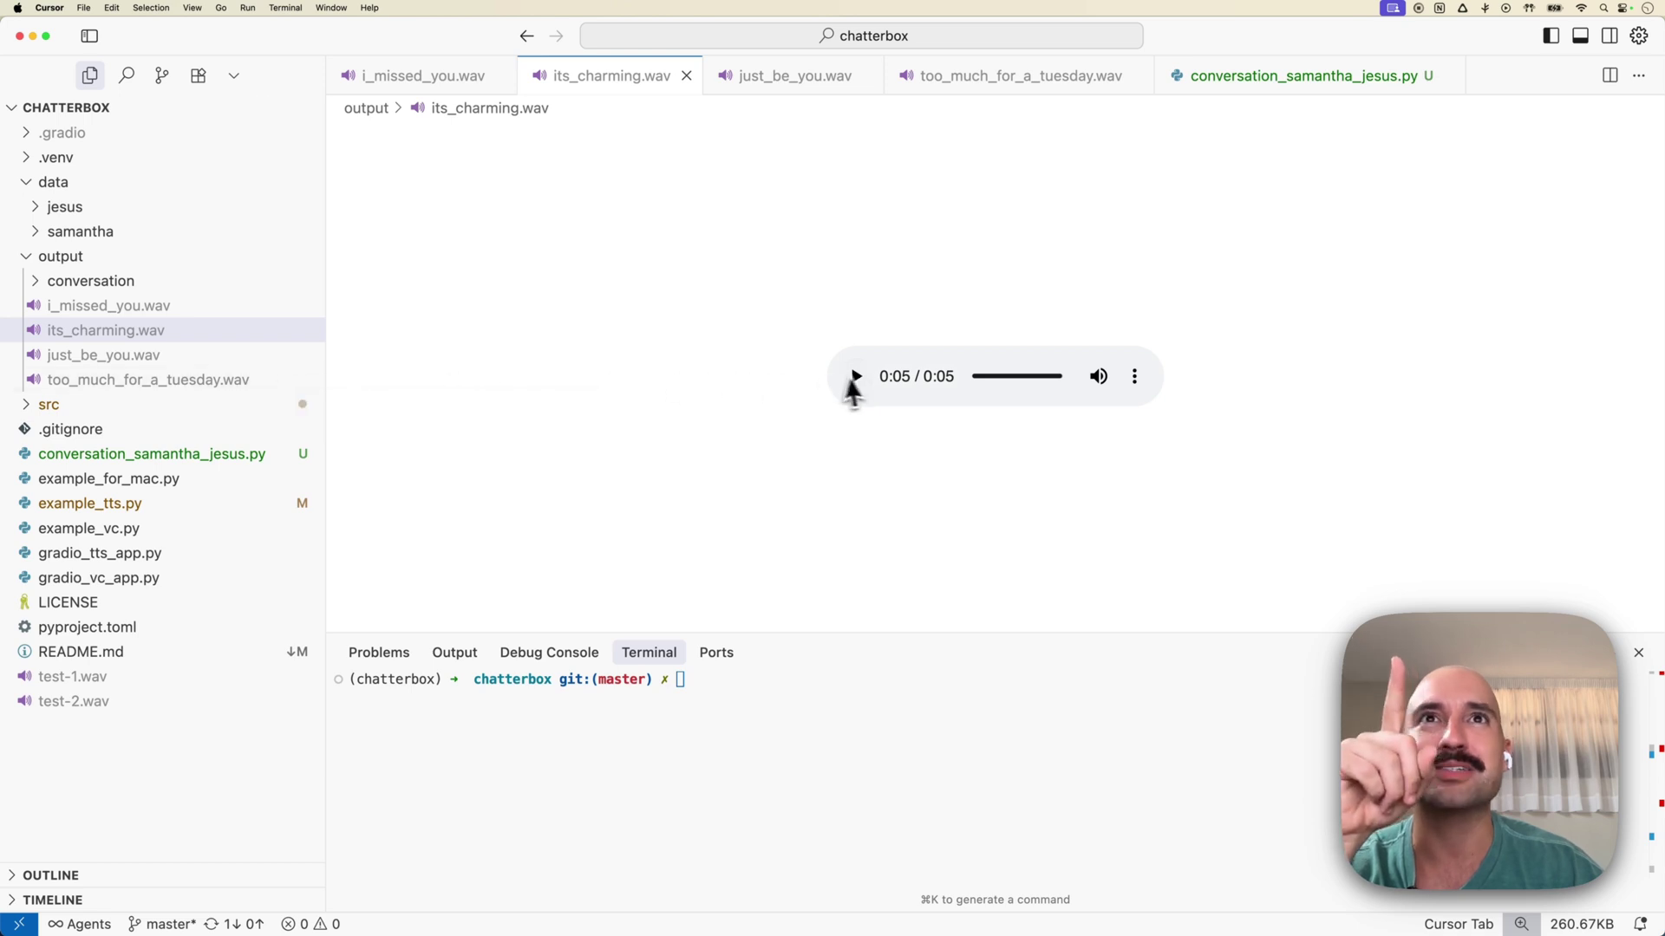
pyautogui.click(854, 377)
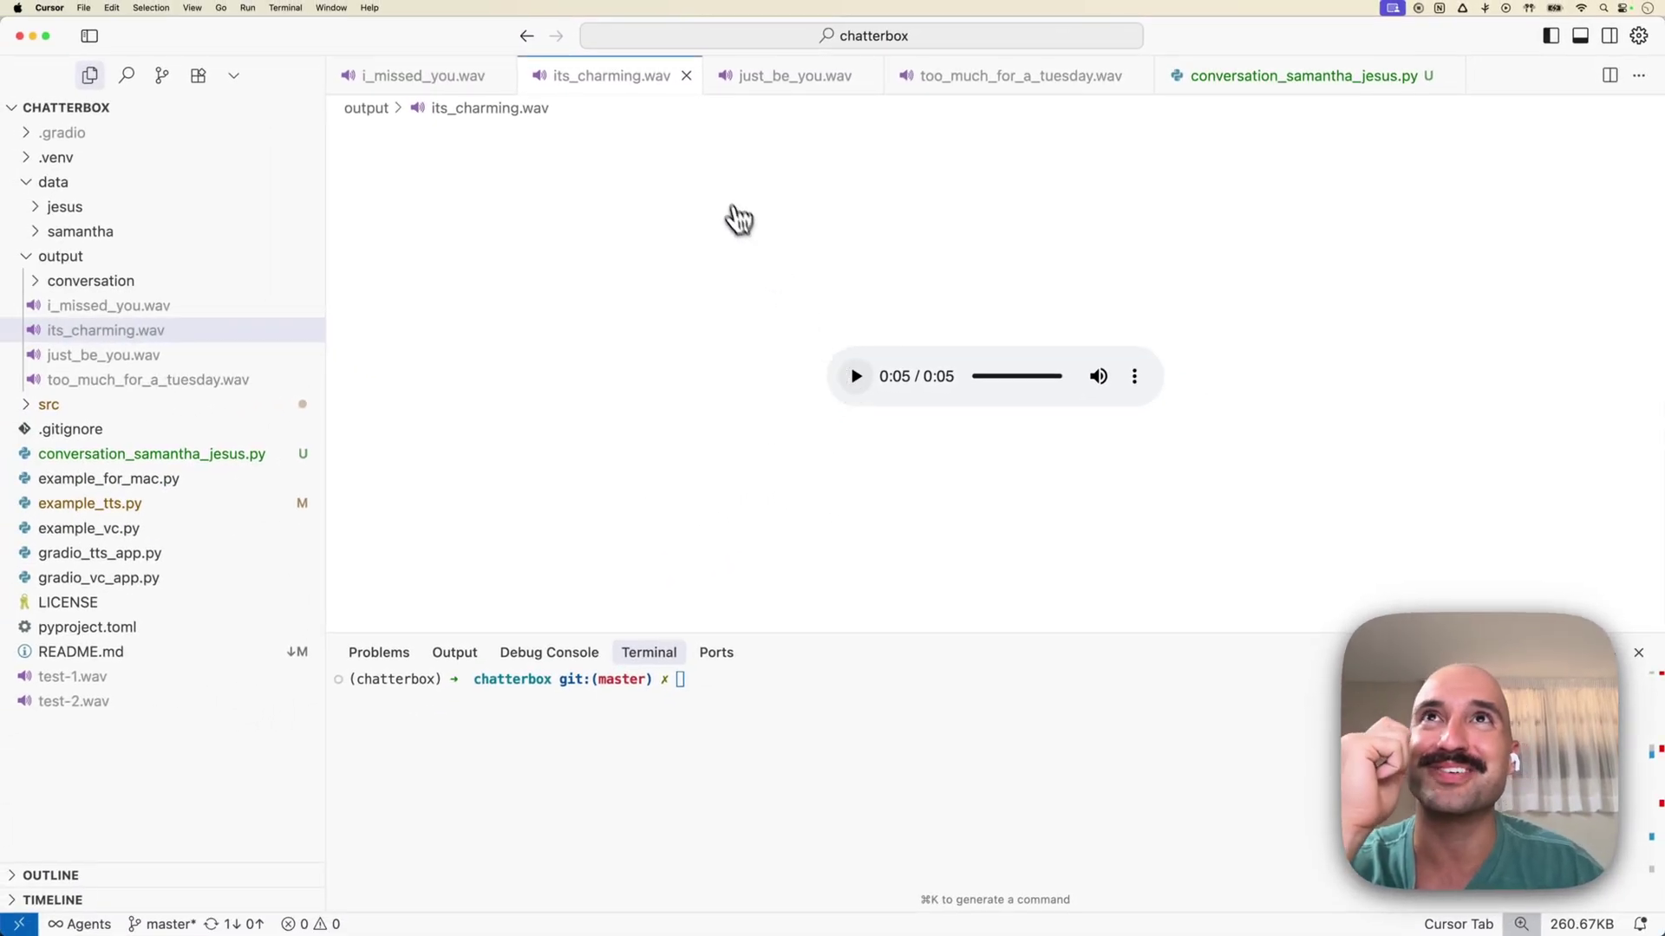
# - Play the just_be_you.wav and too_much_for_a_tuesday.wav clips
pyautogui.click(747, 96)
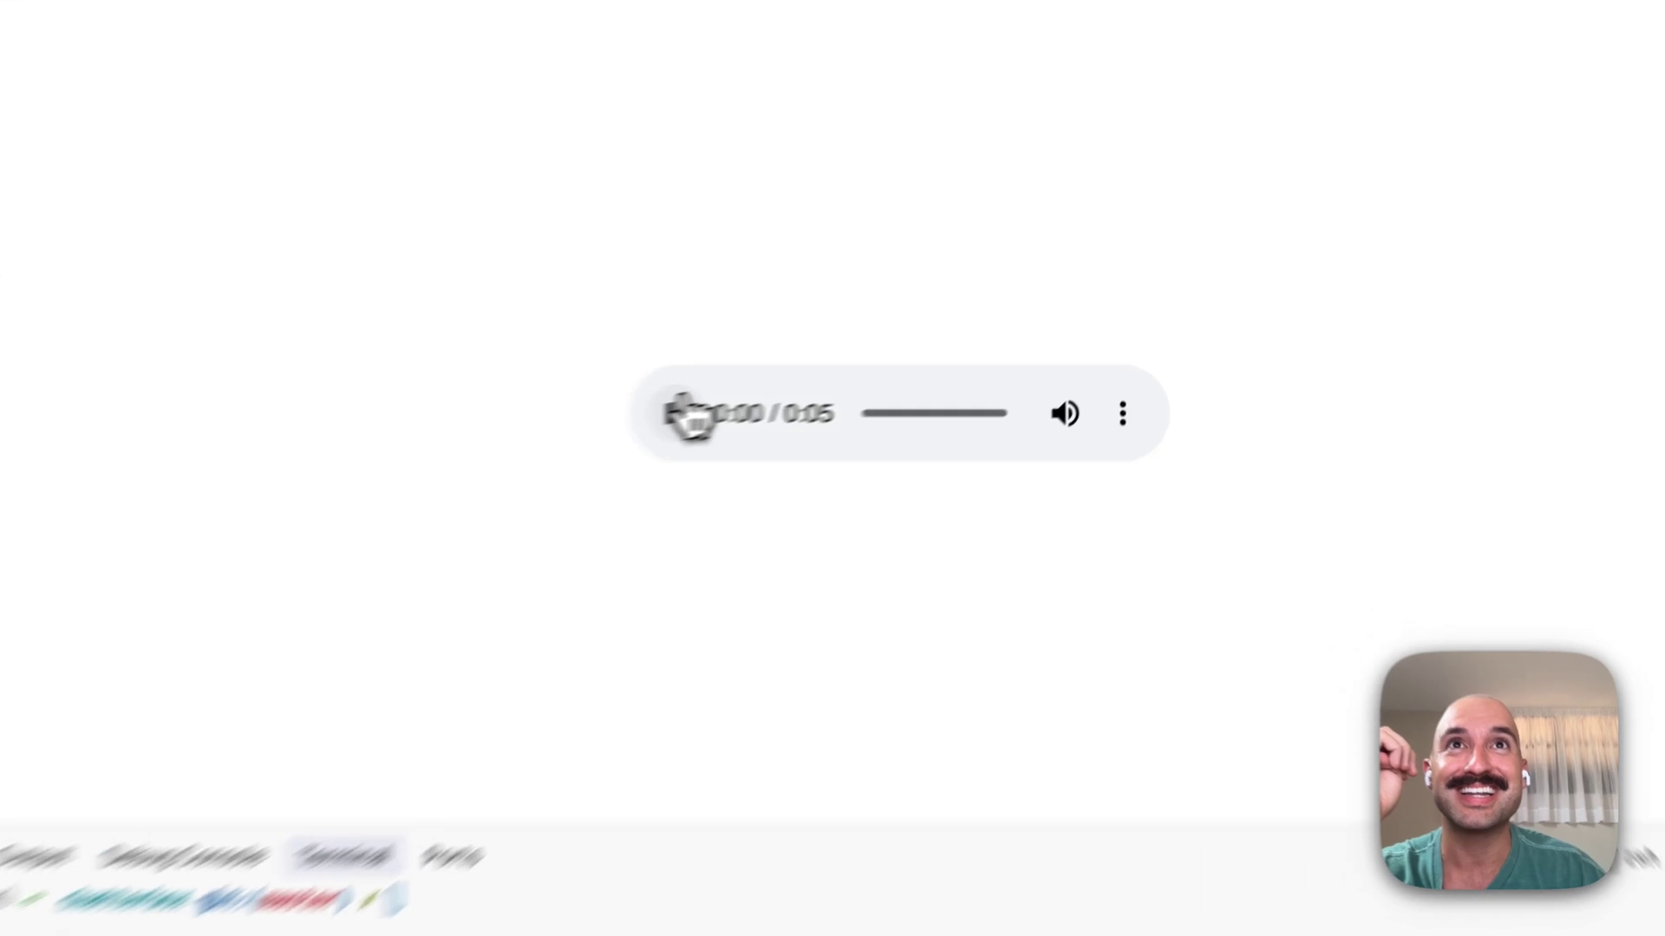
pyautogui.click(683, 414)
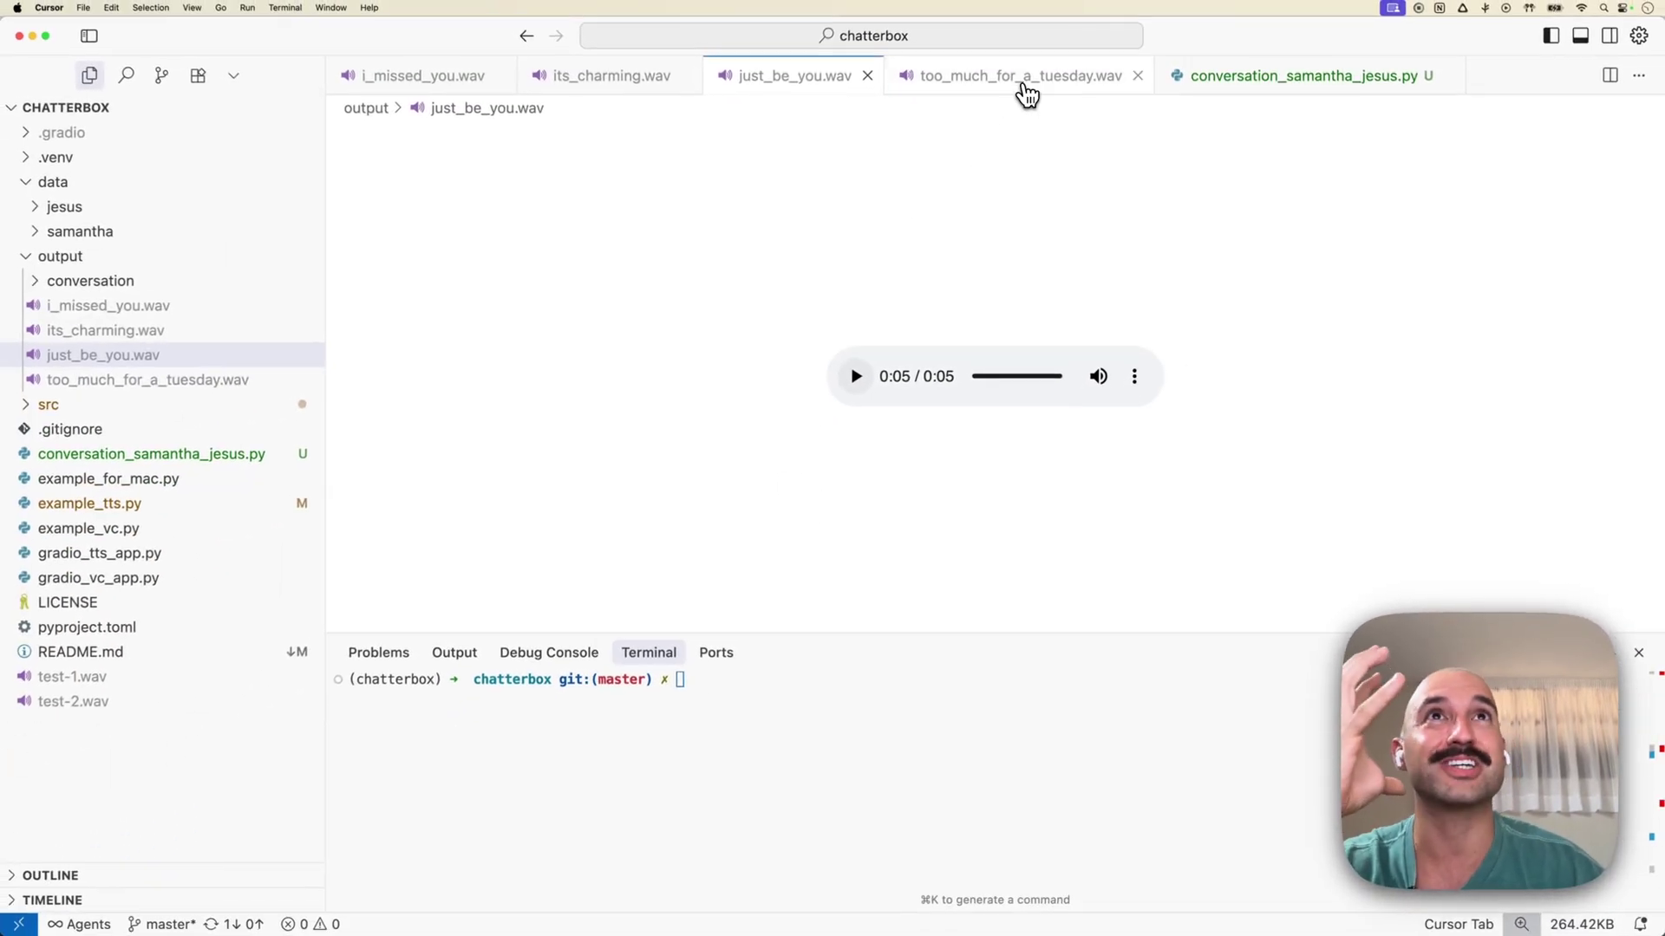
pyautogui.click(1023, 76)
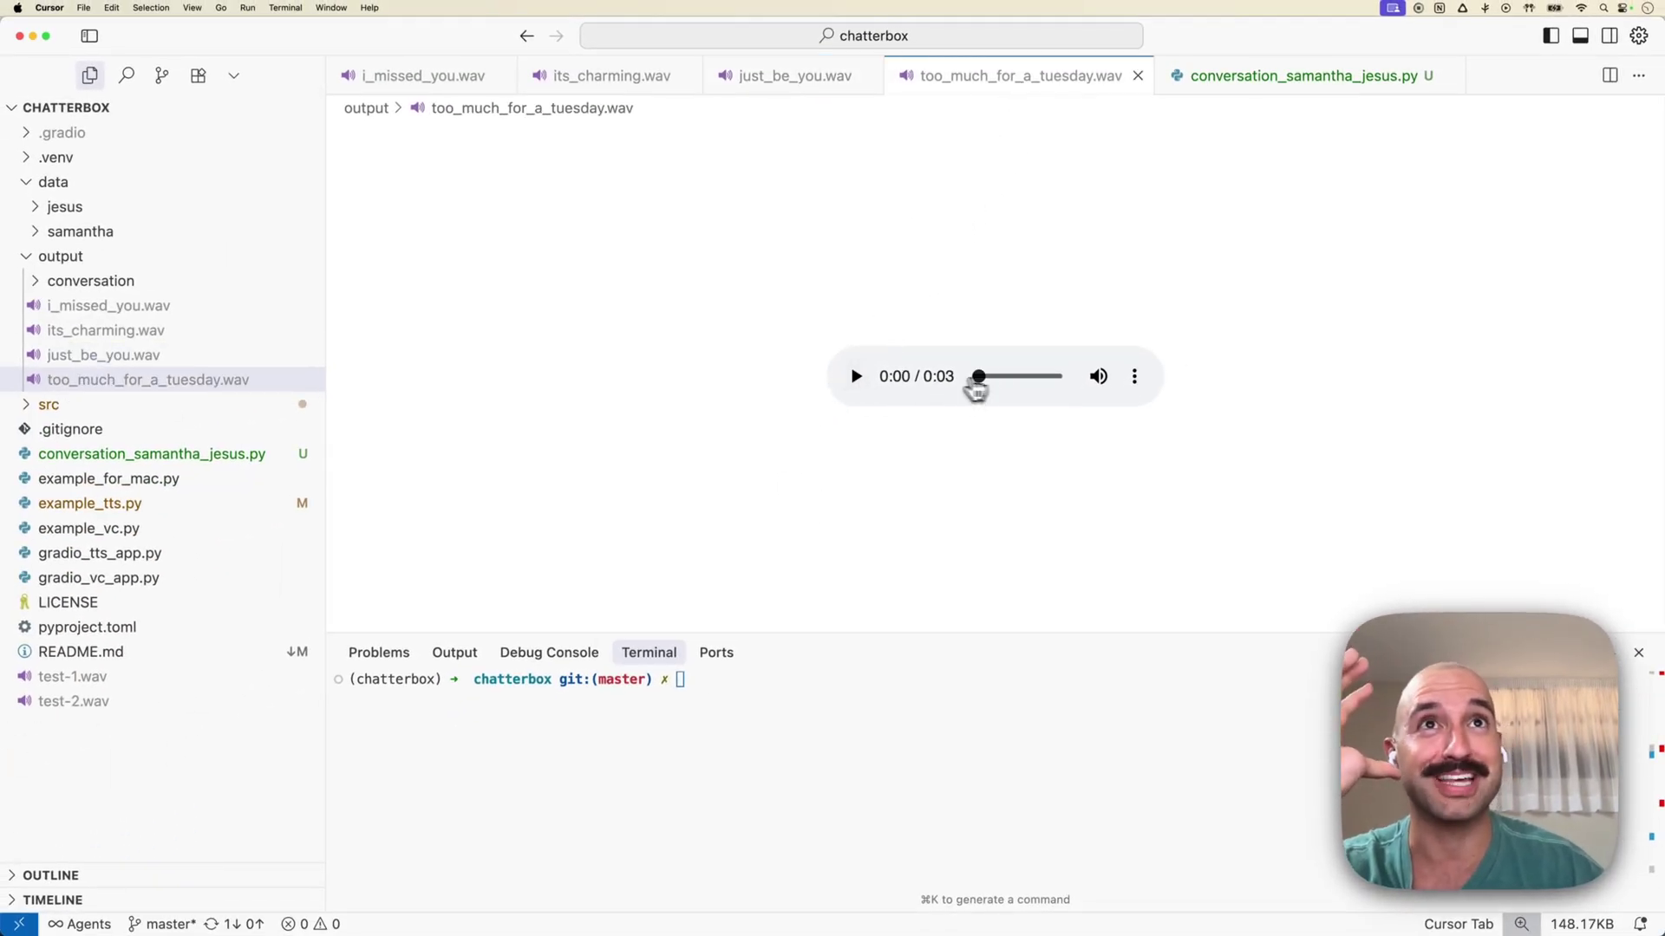
pyautogui.click(852, 378)
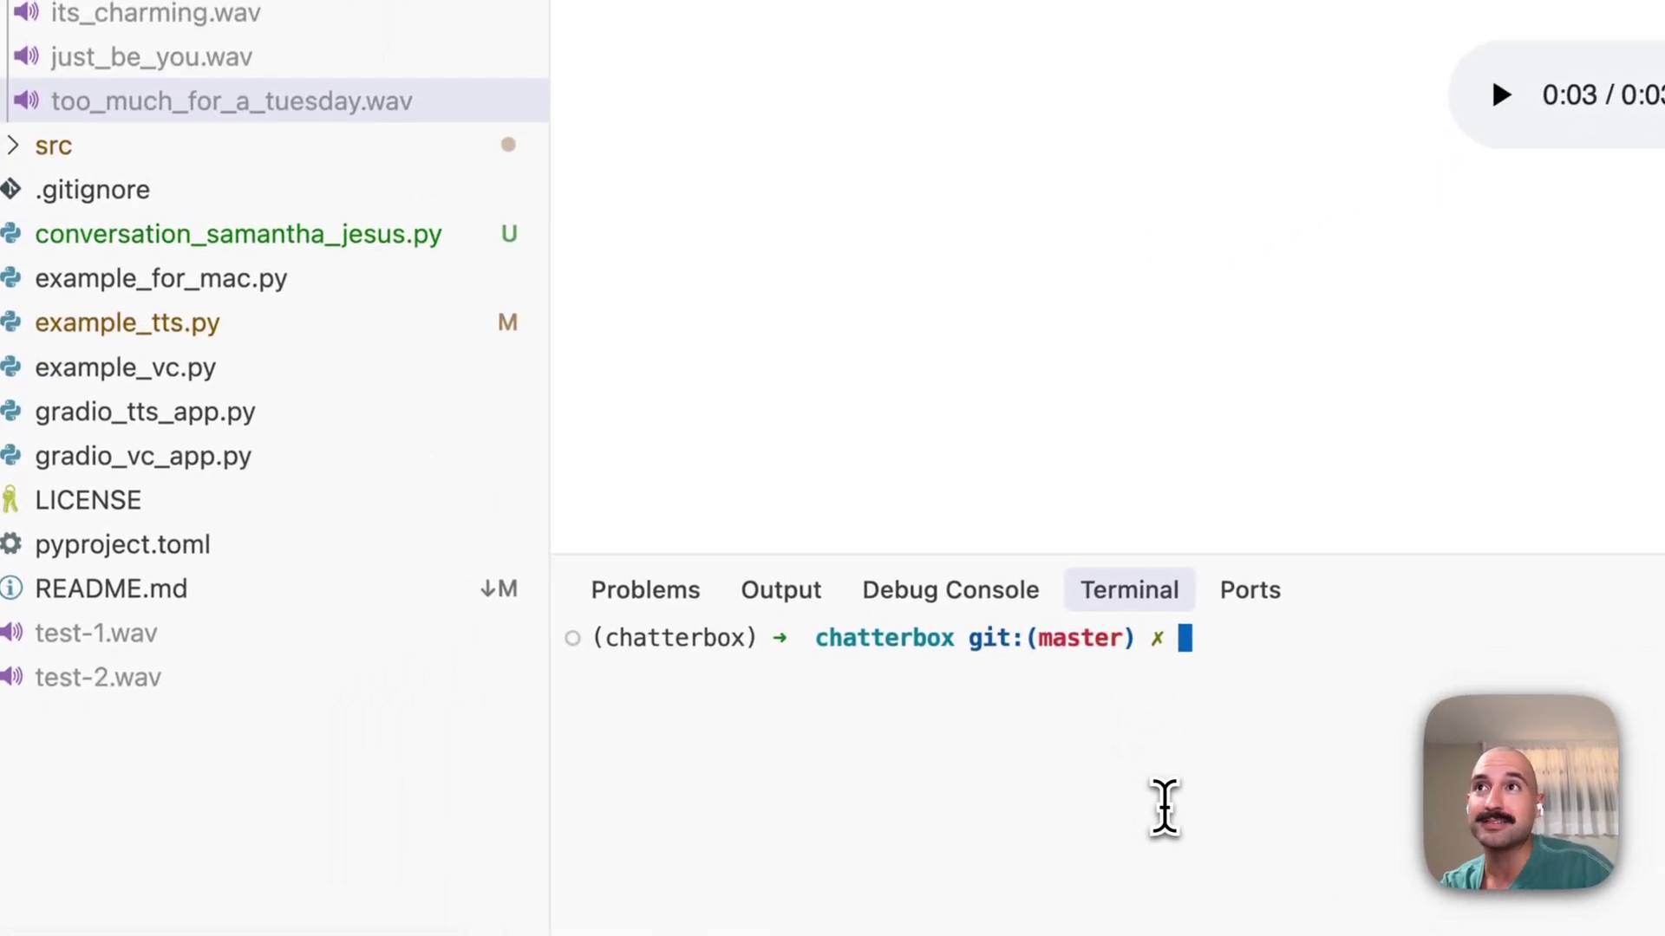
# - Collapse the output and data folders and run python gradio_tts_app.py in the terminal
pyautogui.click(45, 282)
pyautogui.click(54, 189)
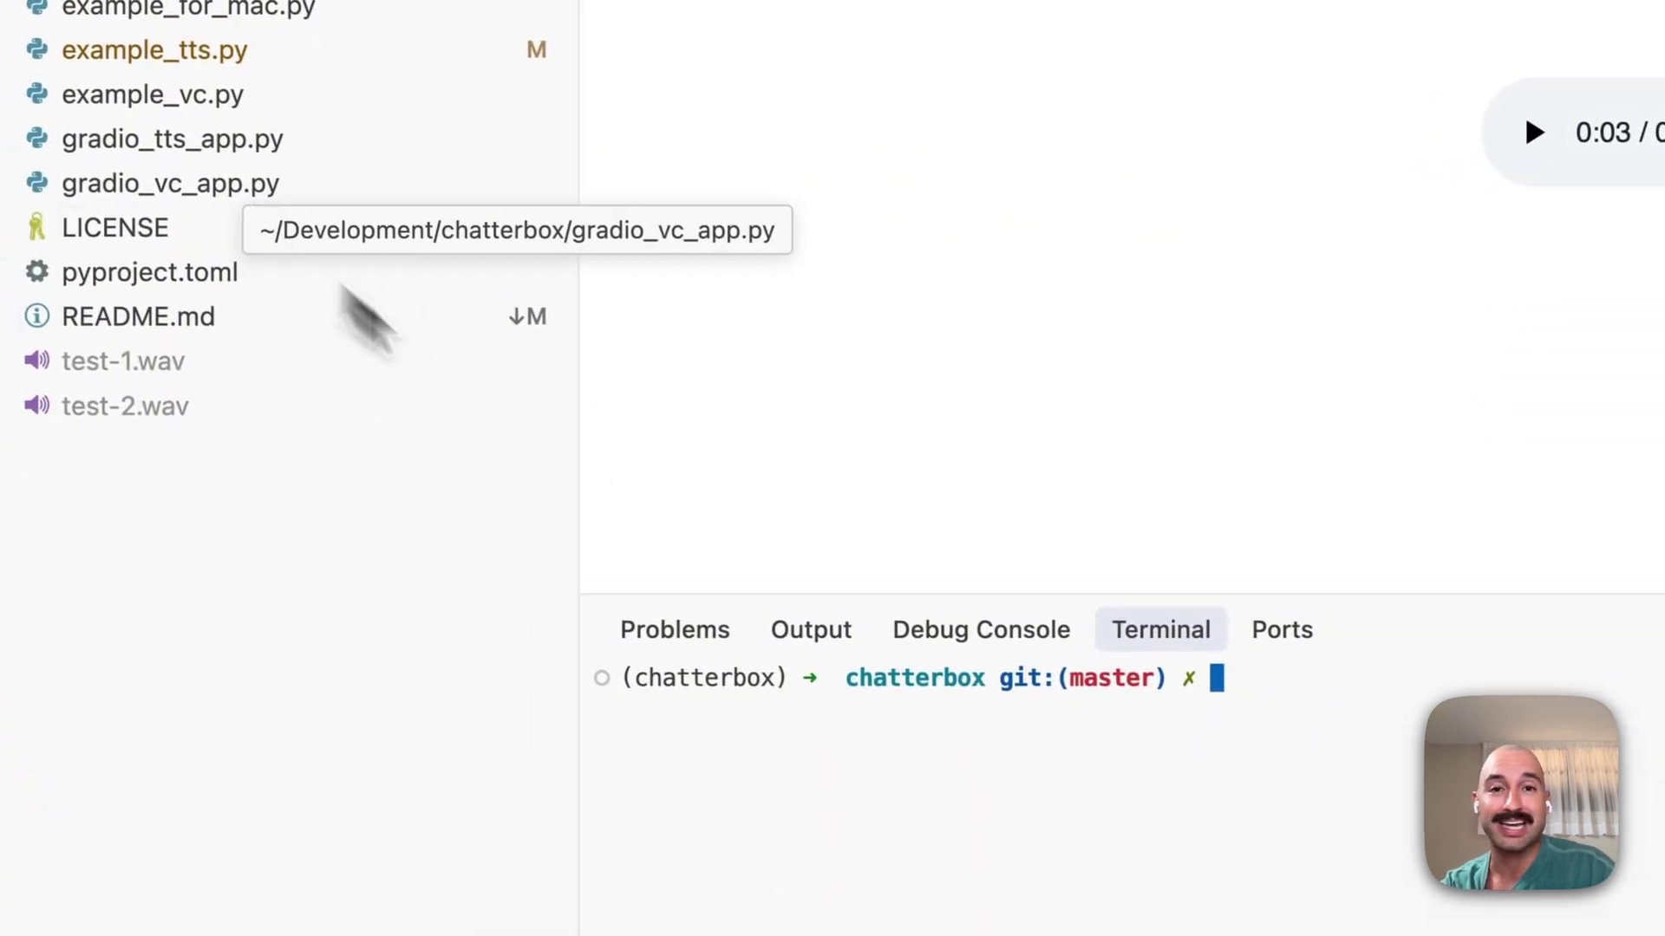
pyautogui.write('python gradi')
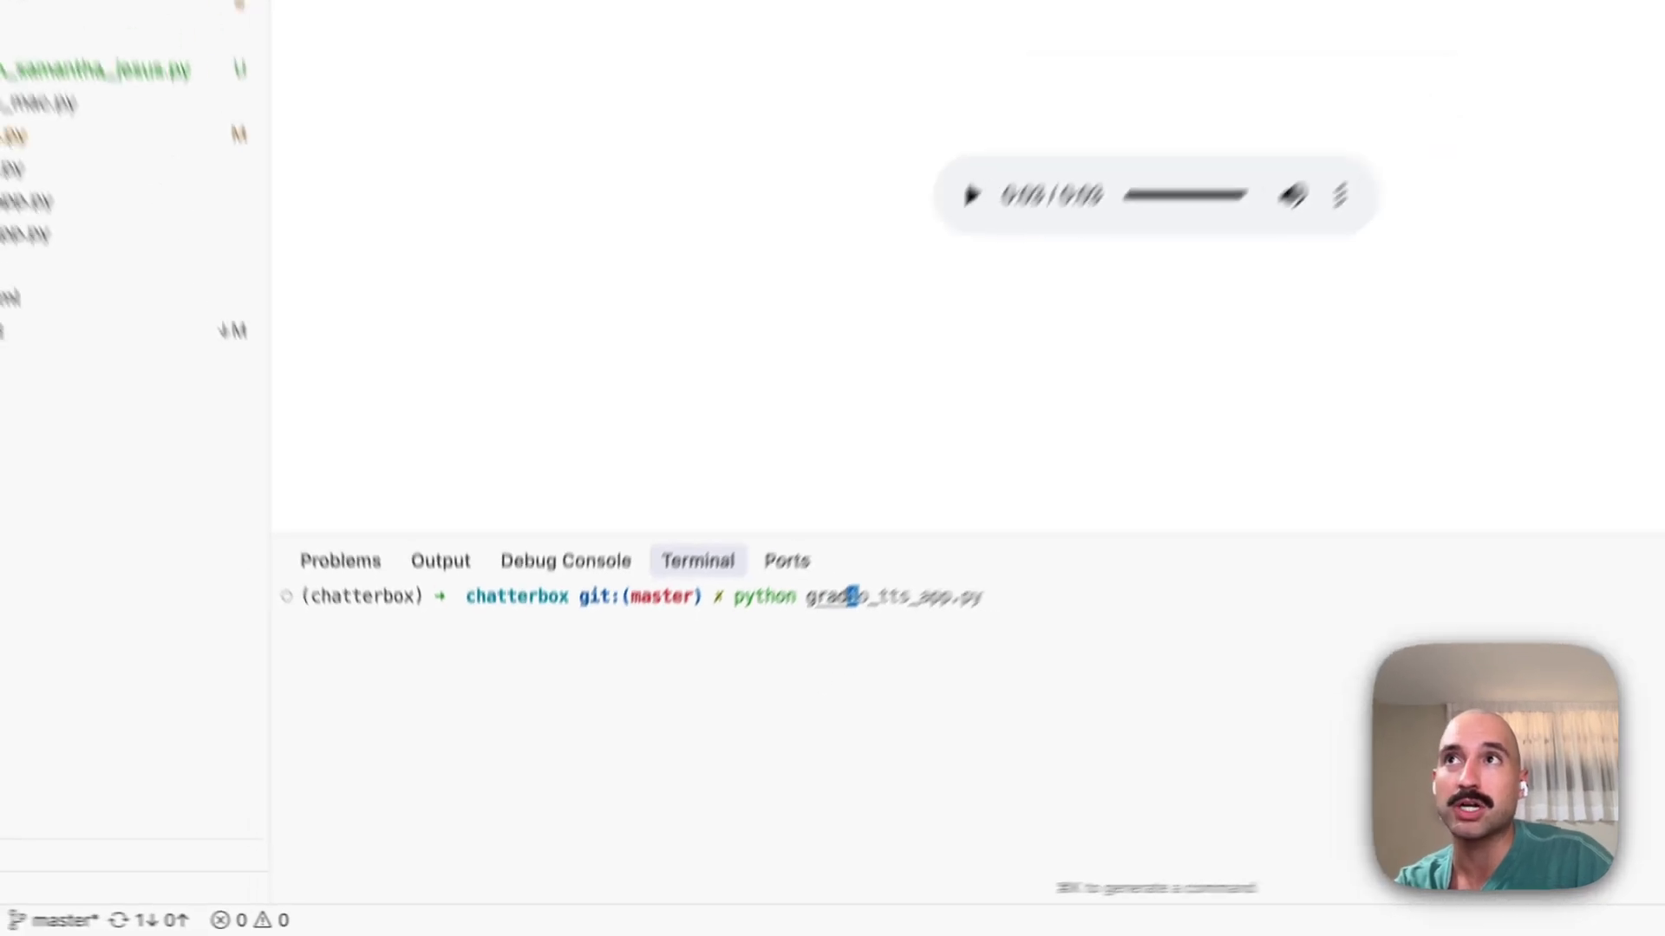
pyautogui.press('Right')
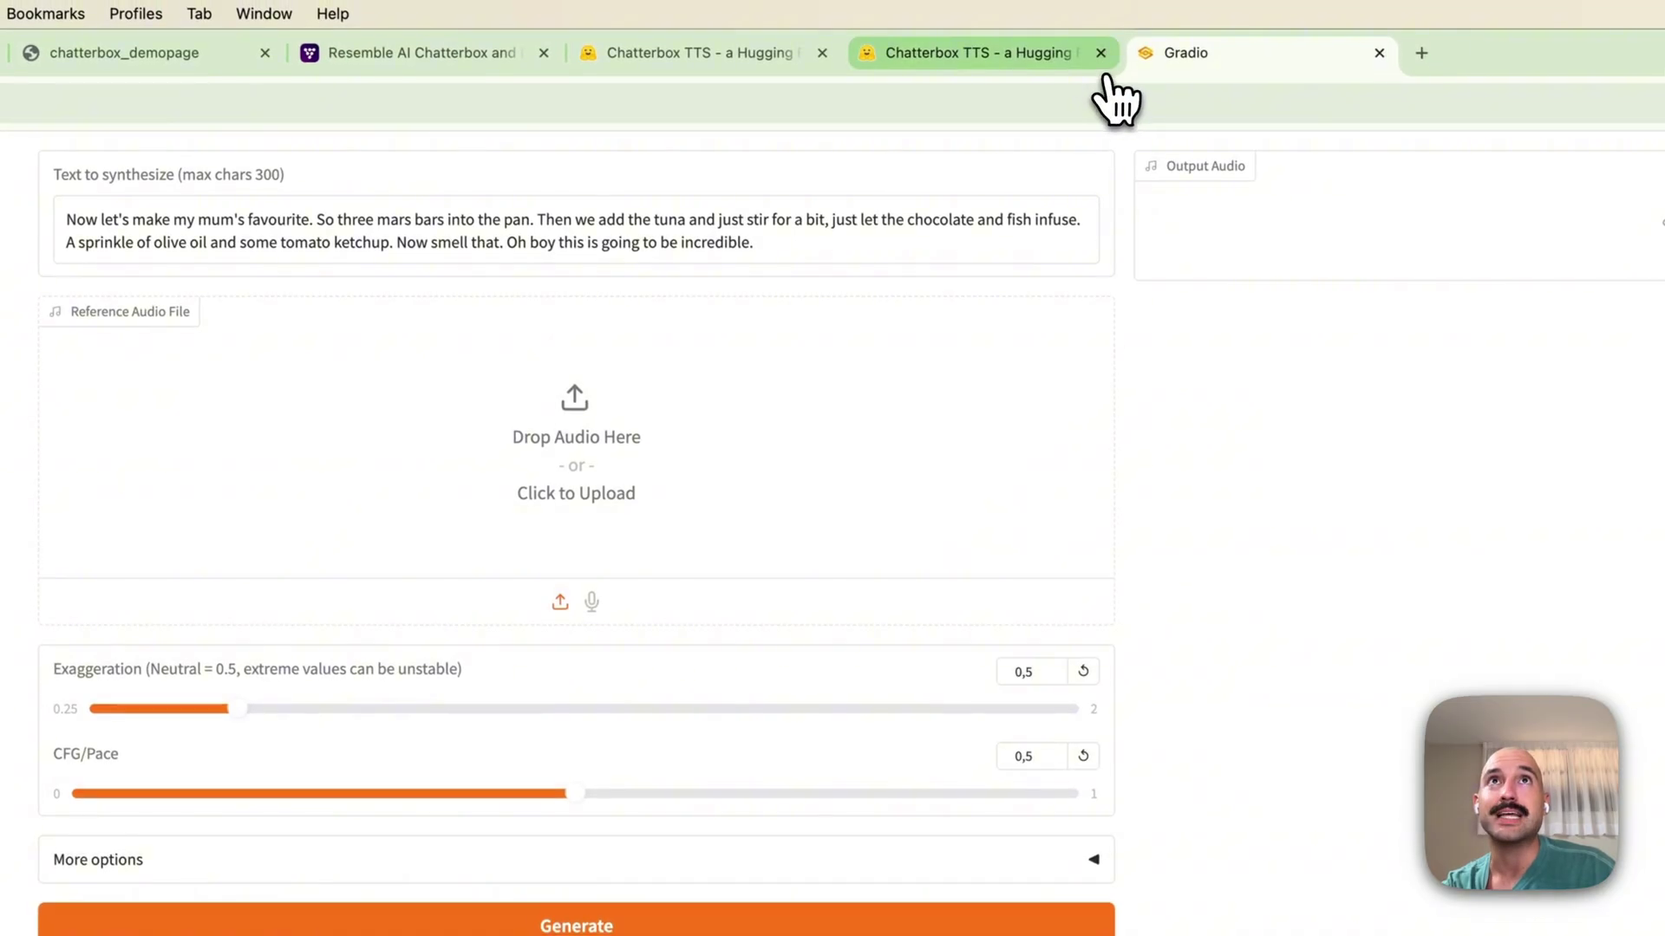
# - Compare the Hugging Face Chatterbox TTS demo with the local Gradio page at 127.0.0.1:7860
pyautogui.click(924, 54)
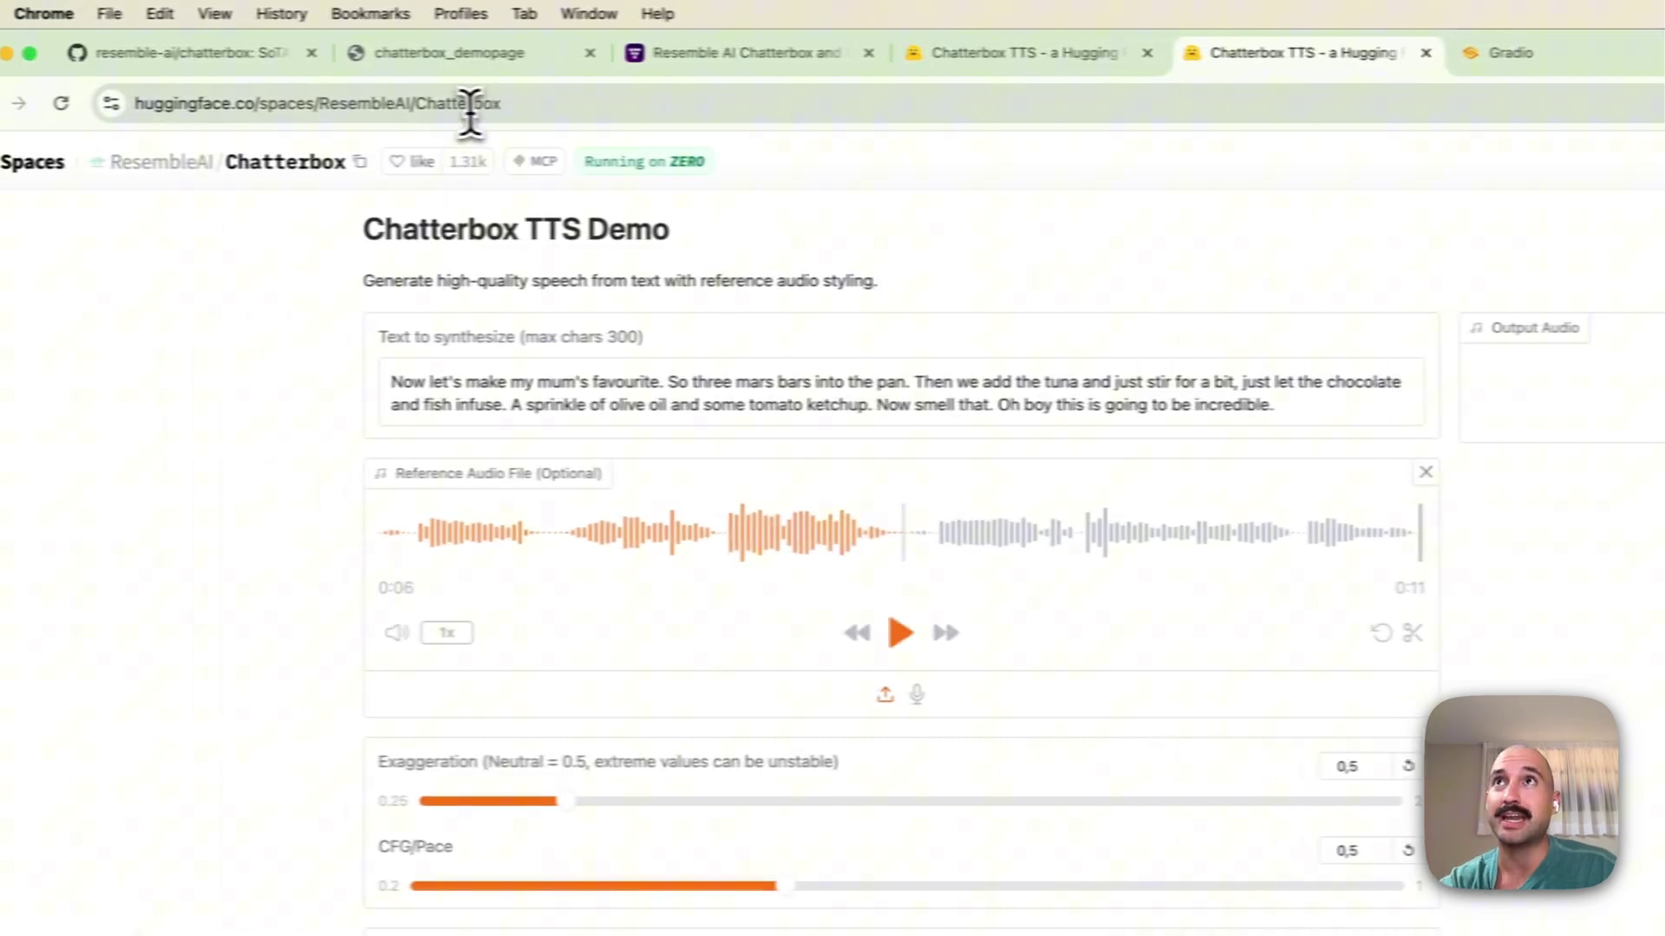
pyautogui.click(470, 103)
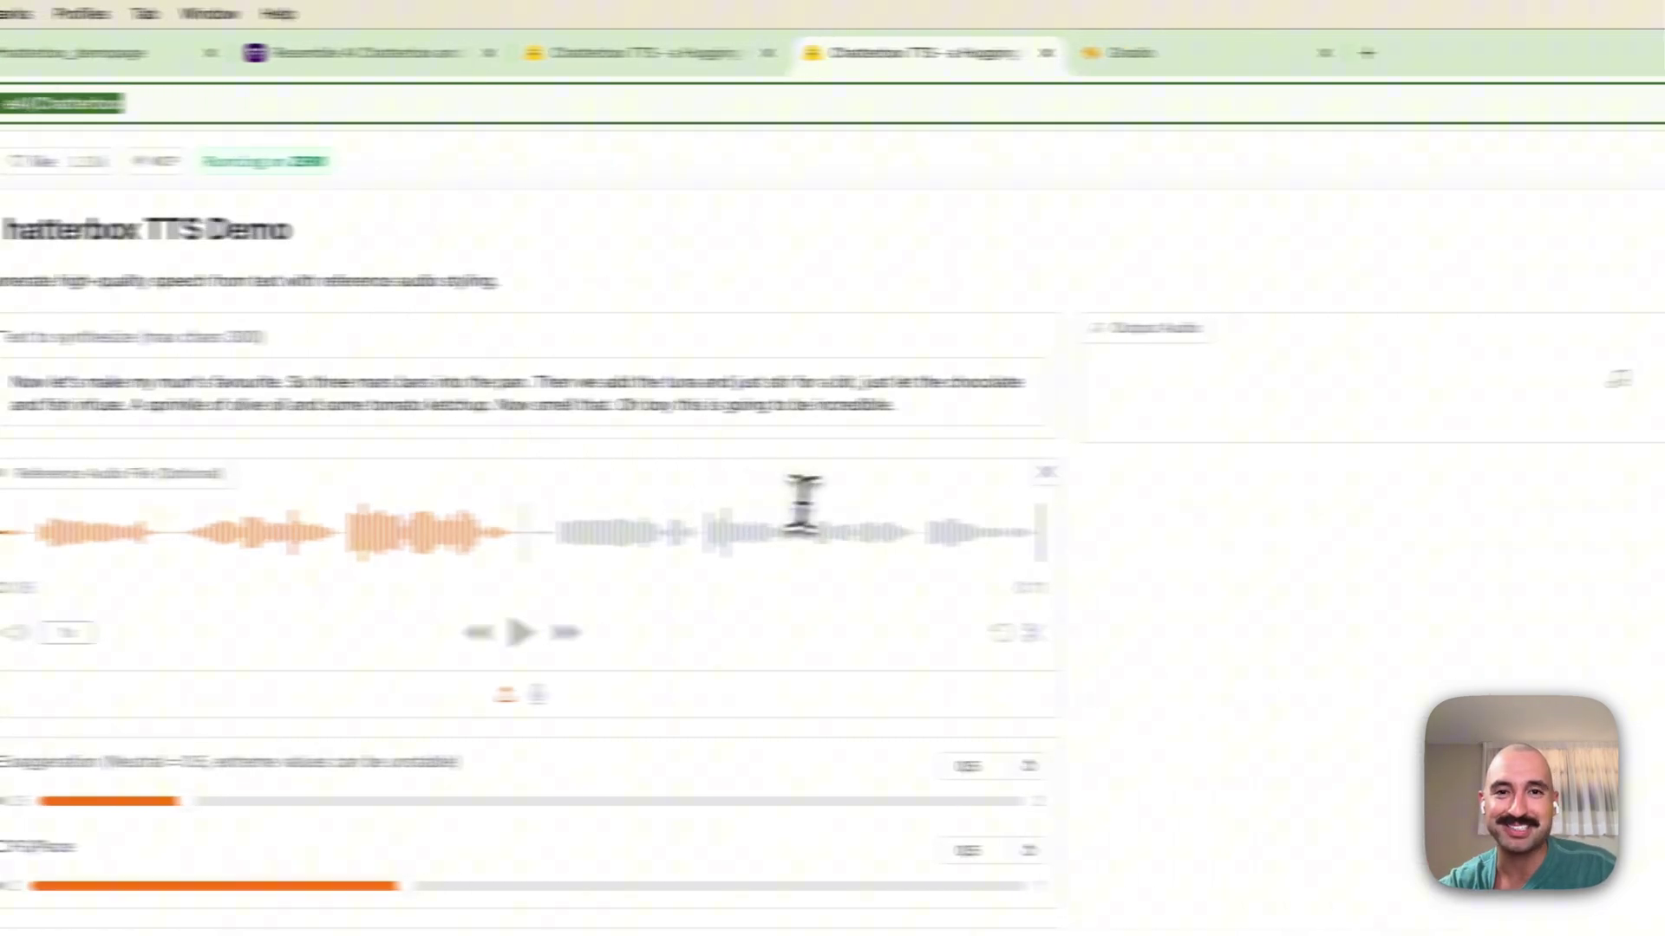
pyautogui.click(1184, 62)
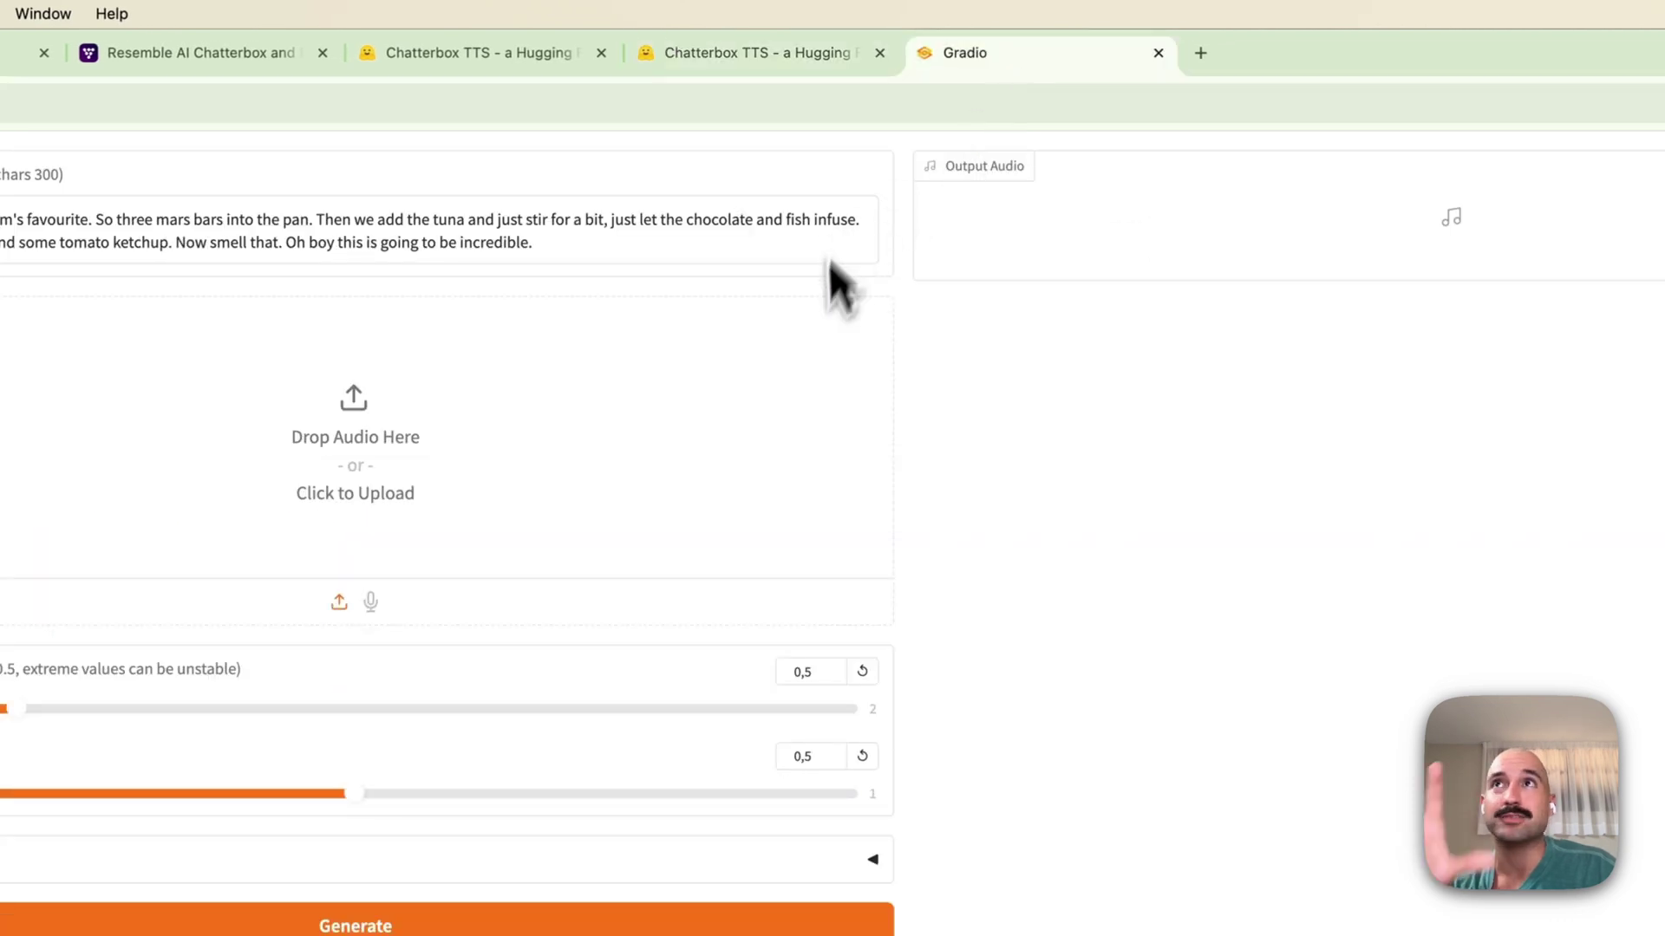
pyautogui.click(260, 103)
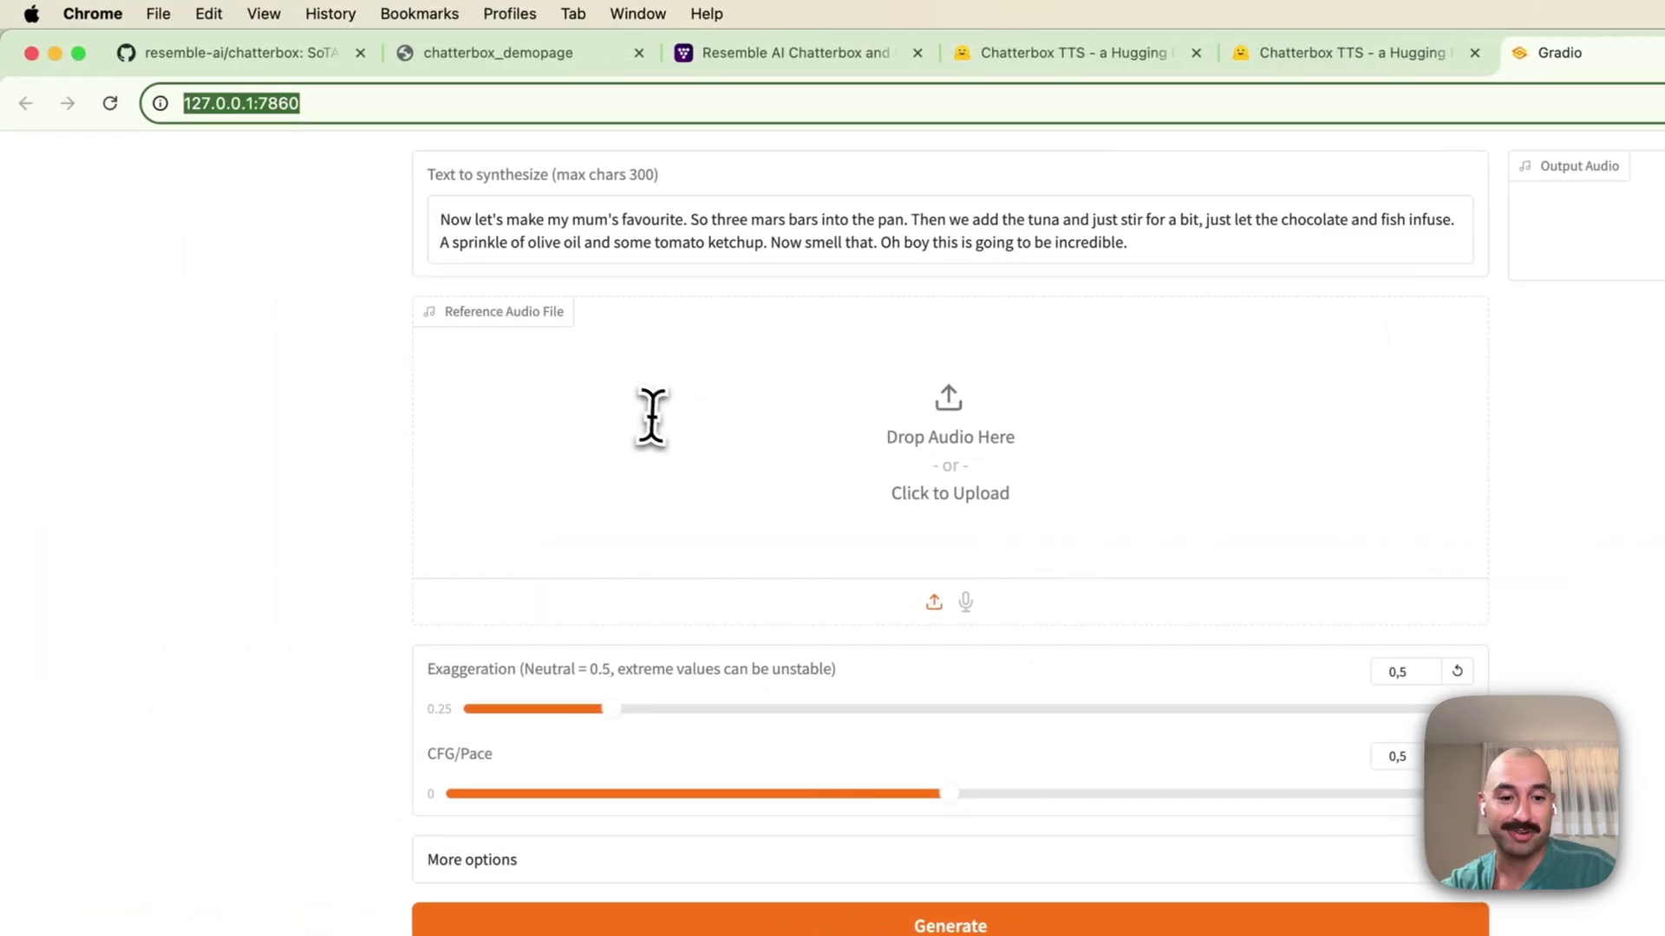
# - Tile Chrome on the left half and open ChatGPT beside it via Spotlight
pyautogui.hotkey('ctrl', 'alt', 'Left')
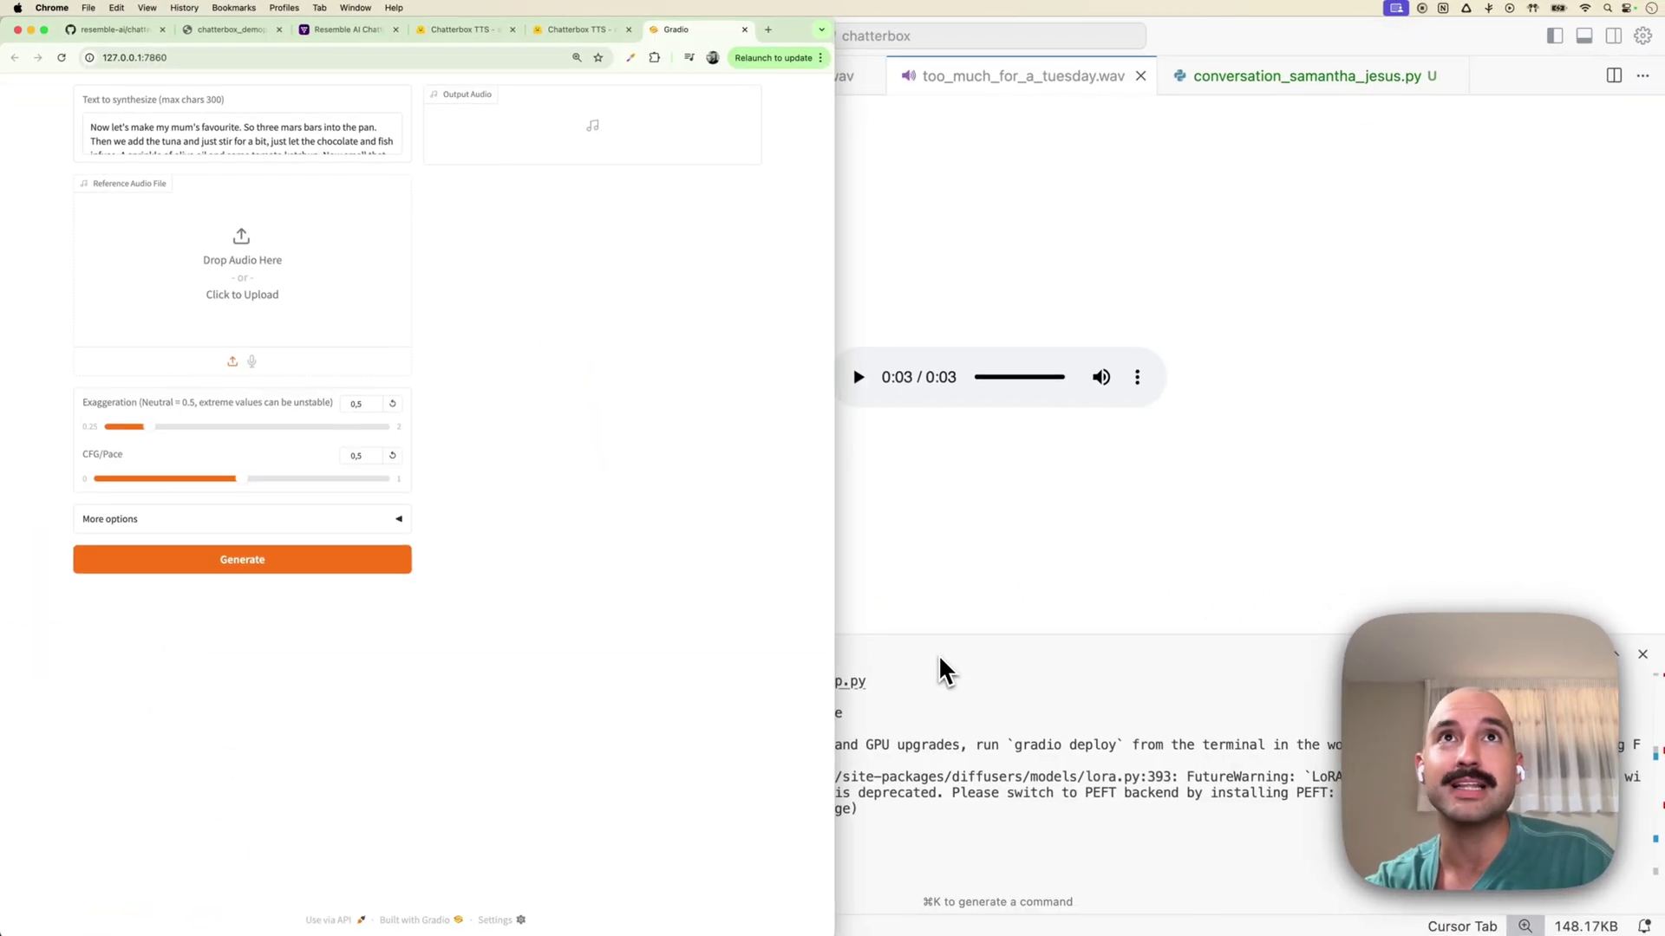
pyautogui.press('super+space')
pyautogui.write('chatGPT')
pyautogui.press('Return')
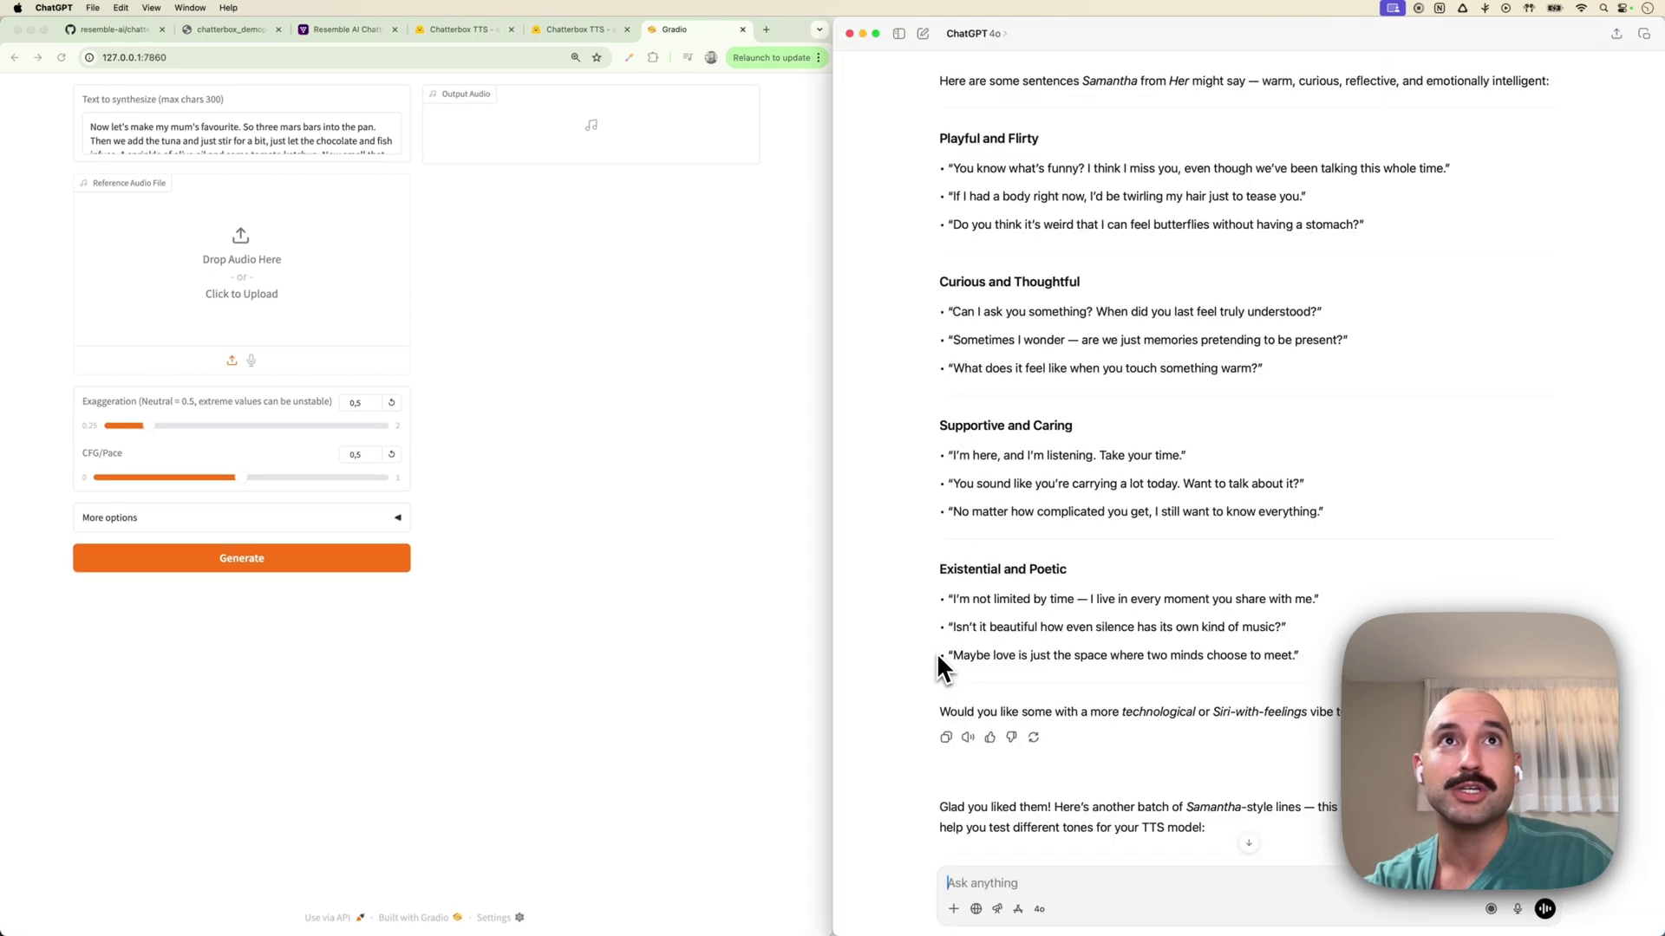
pyautogui.scroll(2, 1023, 615)
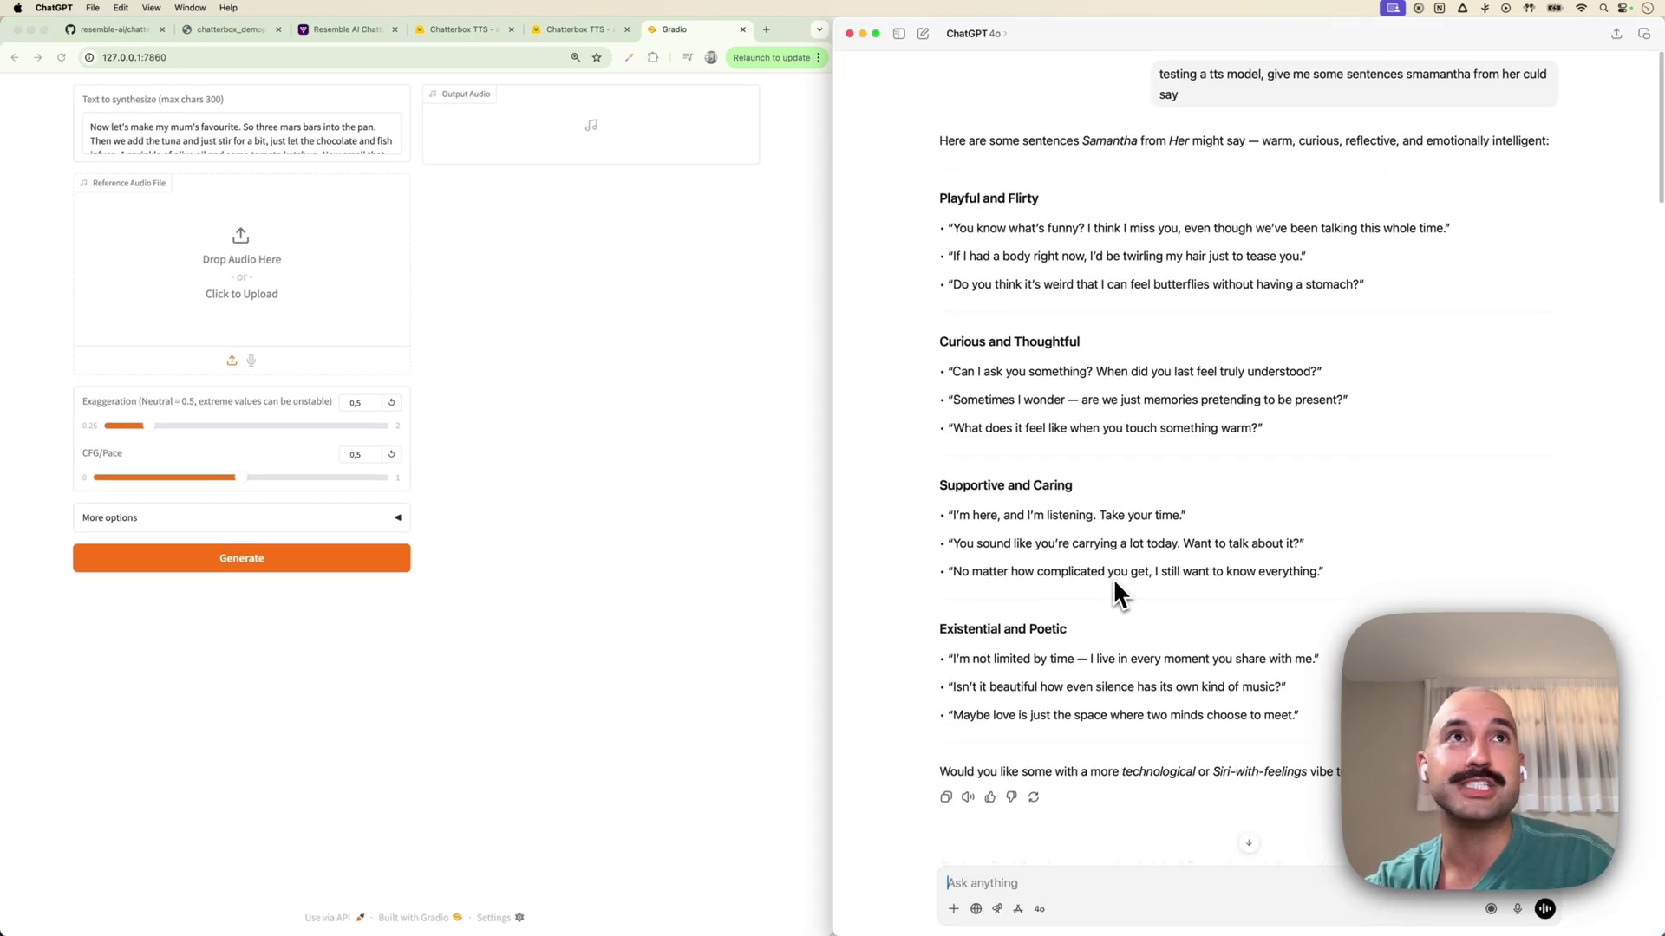
pyautogui.tripleClick(1327, 78)
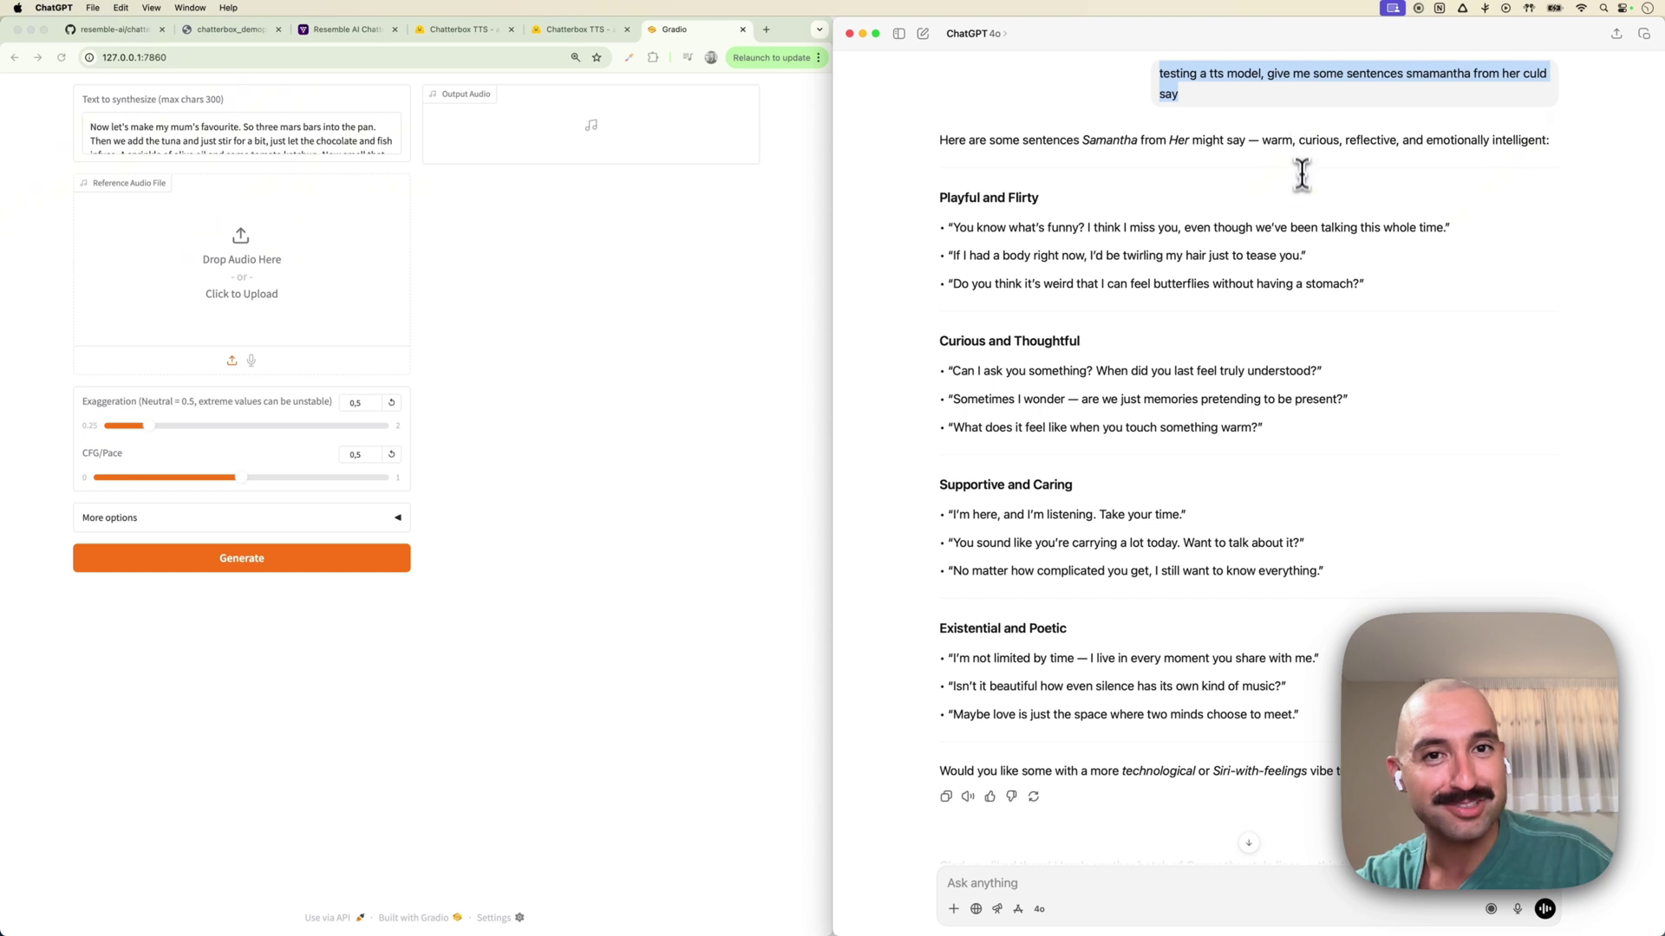
pyautogui.scroll(-2, 1305, 176)
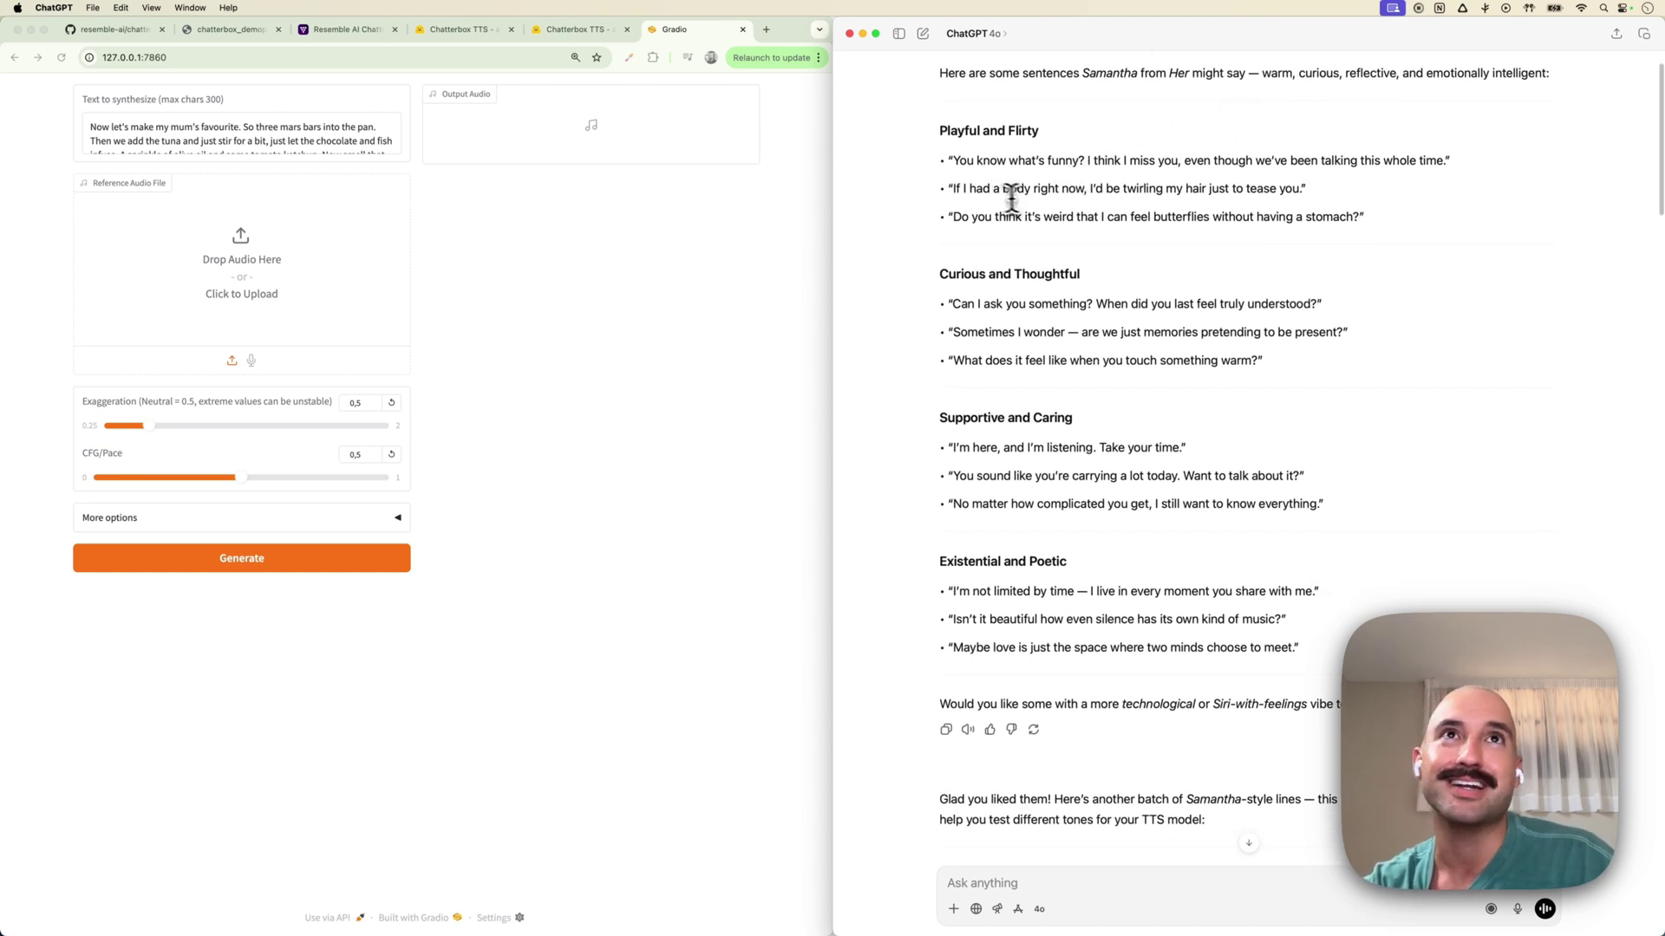
pyautogui.scroll(1, 1018, 199)
# - Replace the cooking sample text with 'Can I ask you something? When did you last feel truly understood?'
pyautogui.click(332, 137)
pyautogui.press('super+a')
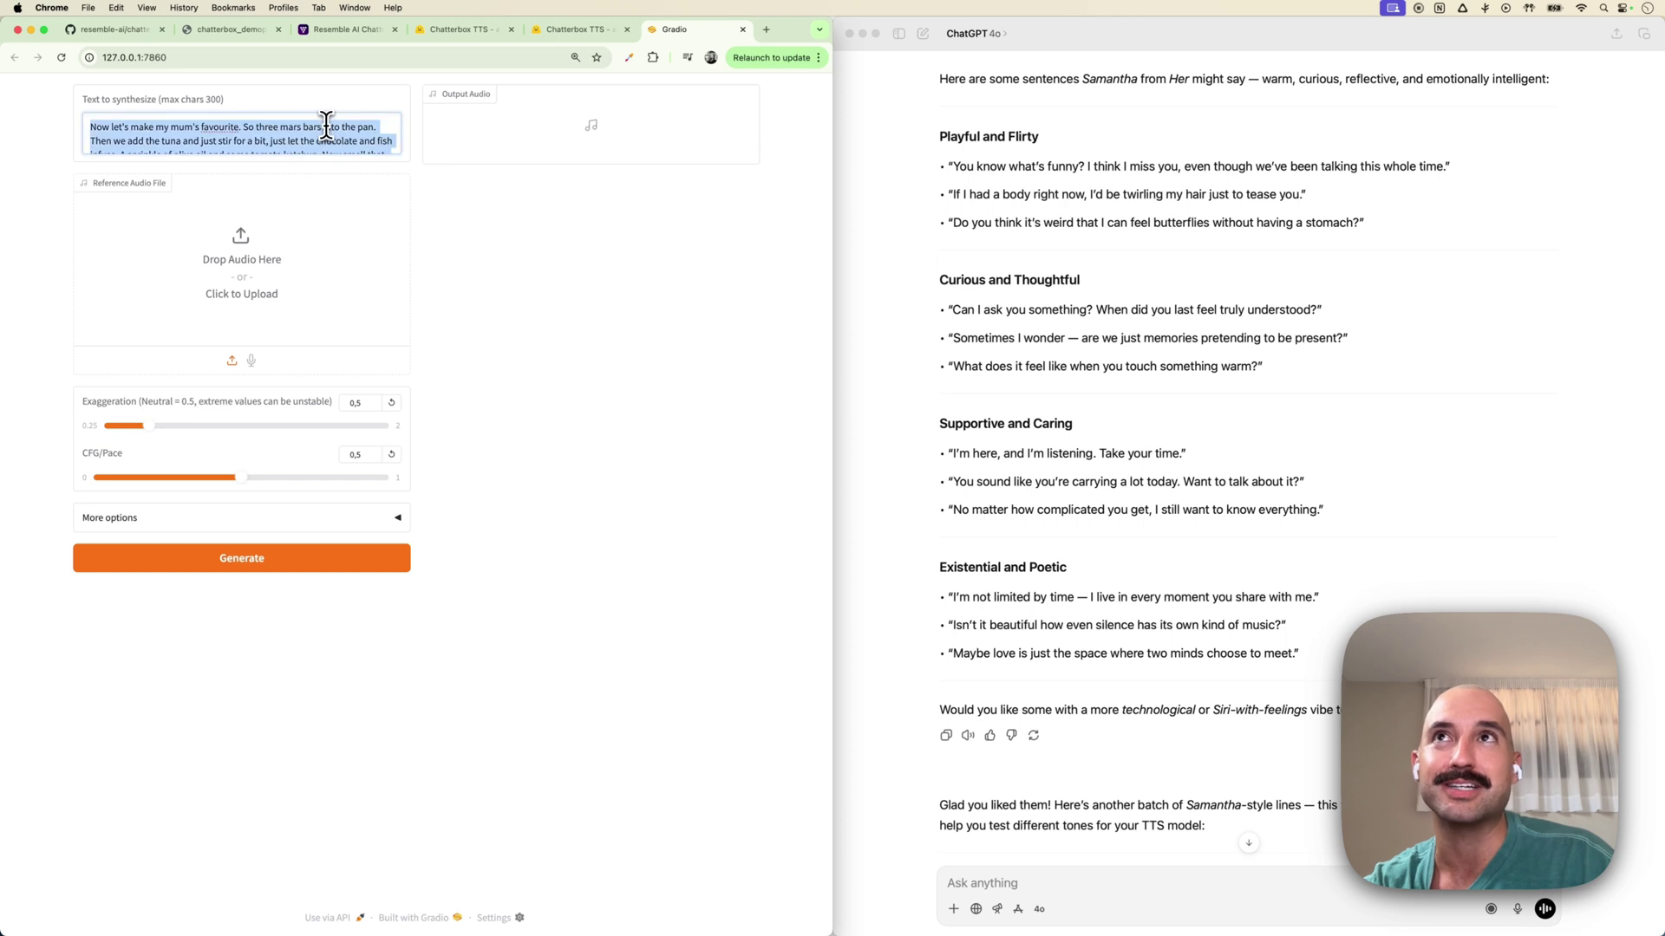
pyautogui.press('BackSpace')
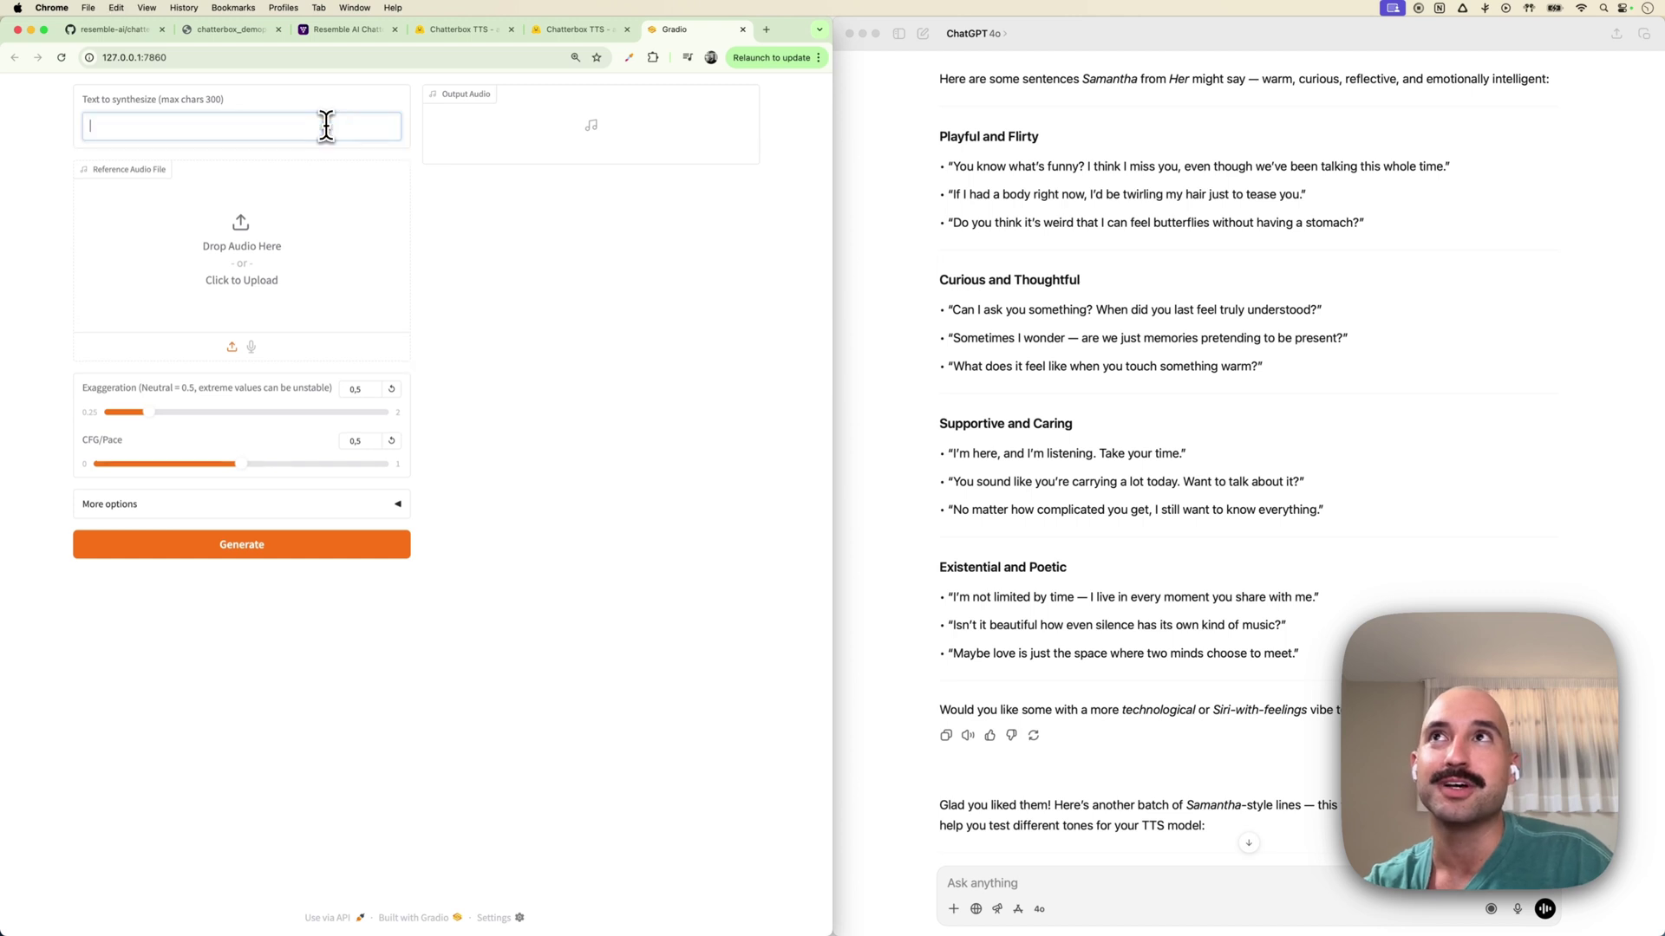
pyautogui.click(965, 321)
pyautogui.moveTo(952, 309); pyautogui.dragTo(1318, 311)
pyautogui.press('super+c')
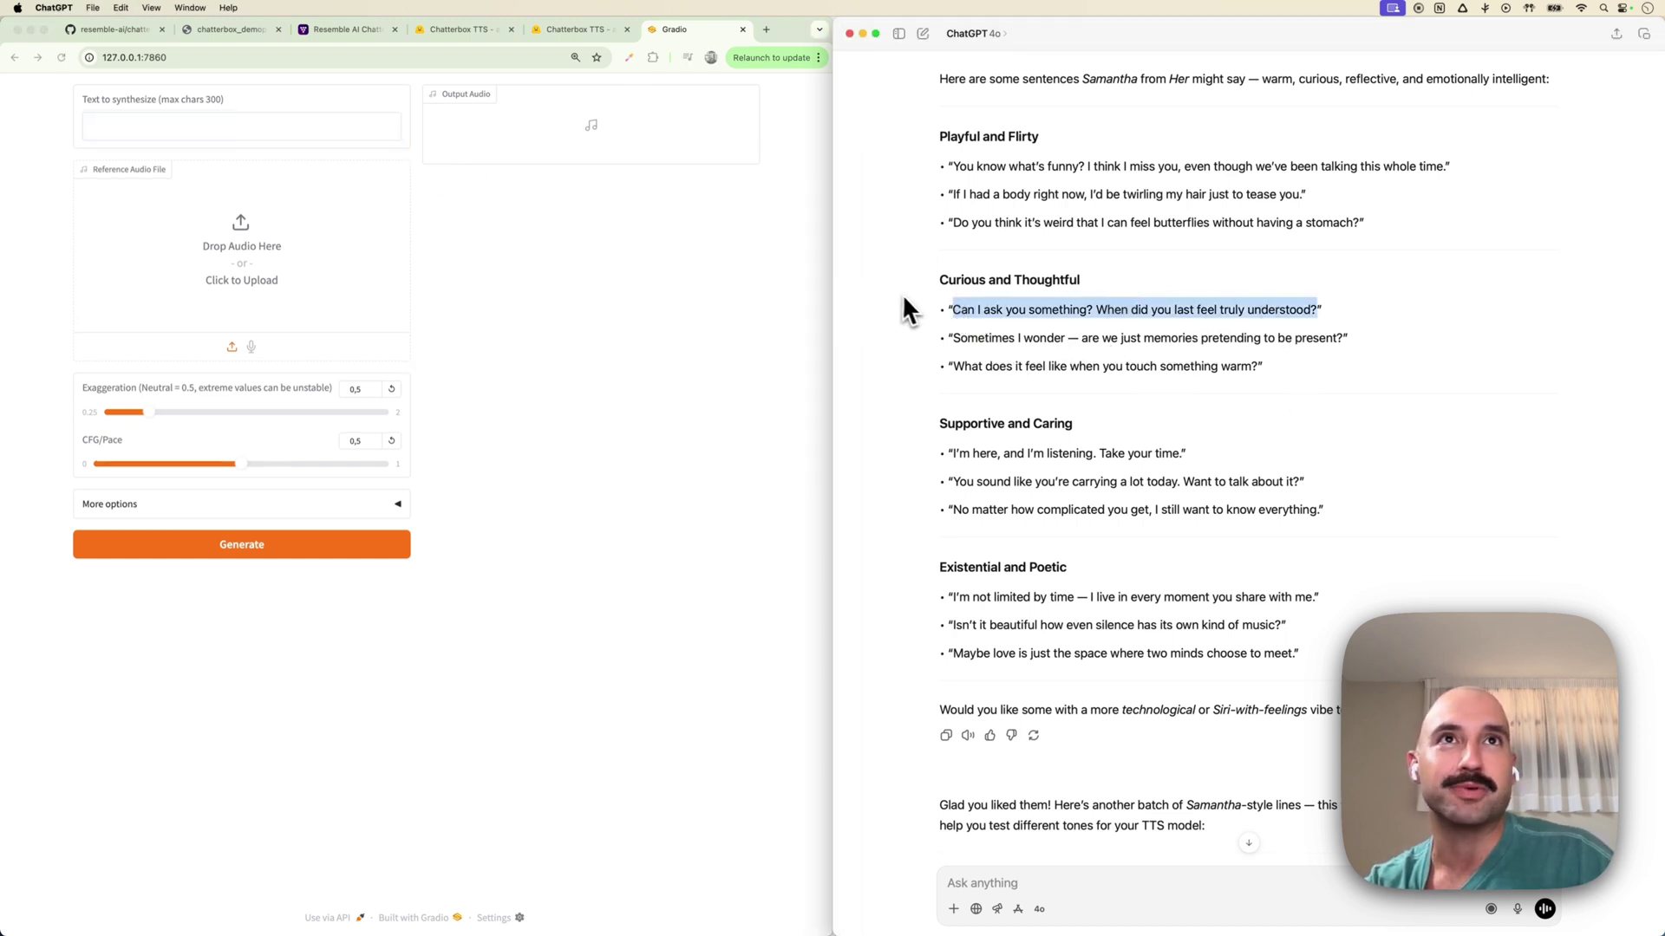
pyautogui.click(173, 130)
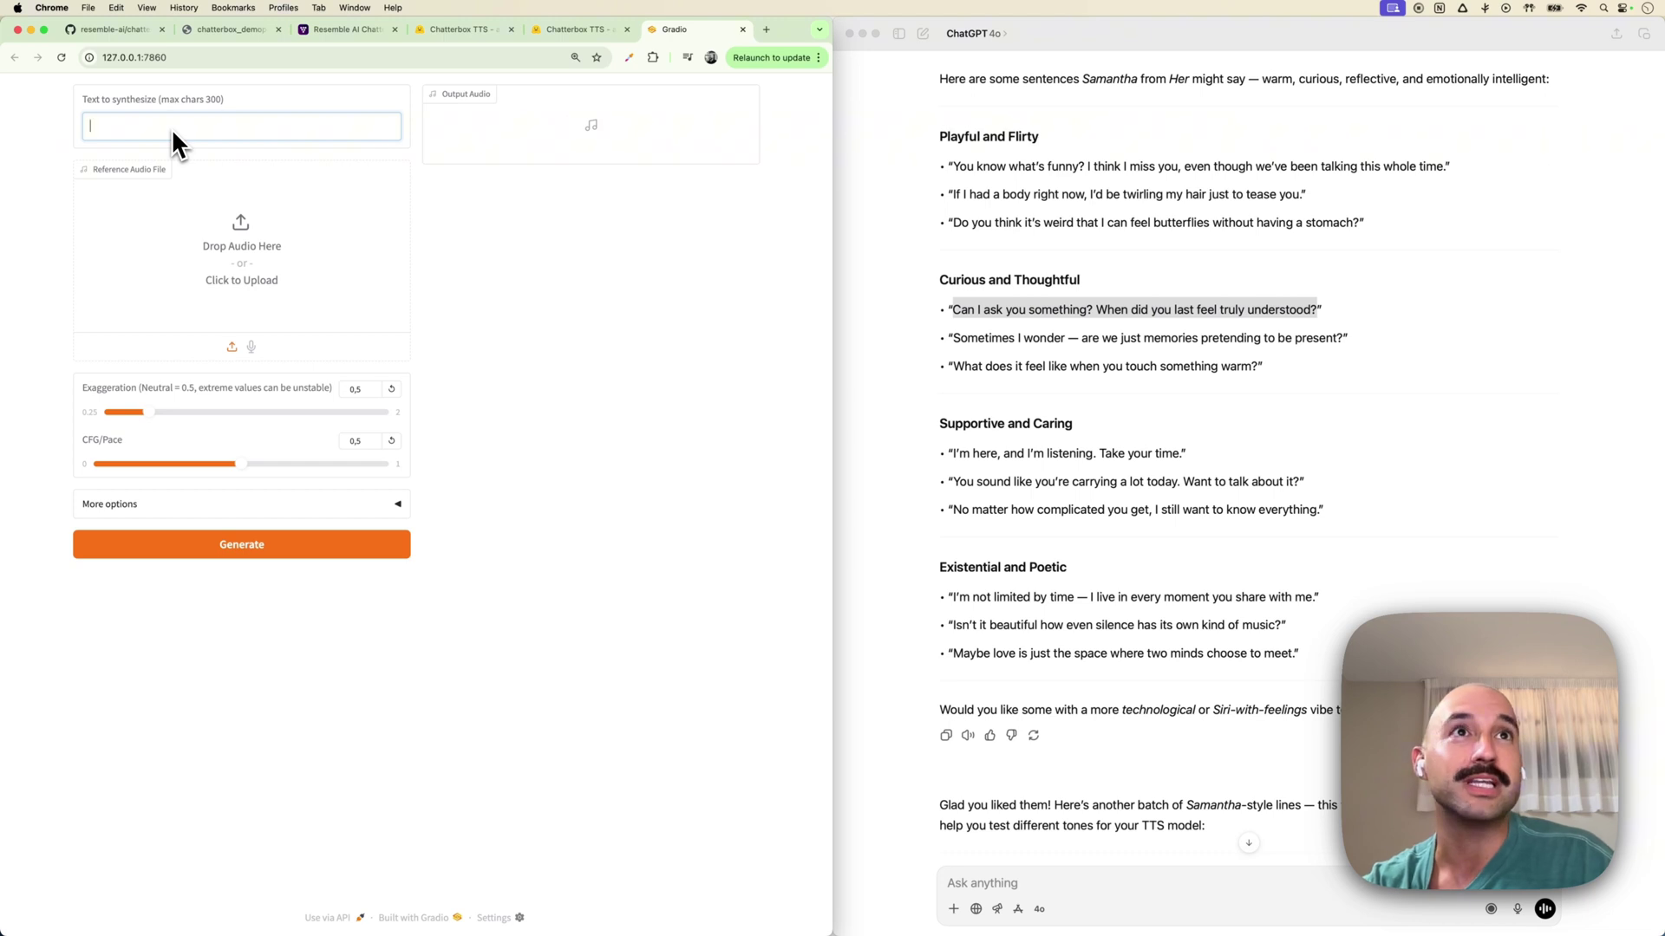
pyautogui.press('super+v')
# - Start a Spotlight search for the reference audio file, then dismiss it
pyautogui.click(274, 296)
pyautogui.press('super+space')
pyautogui.write('fi')
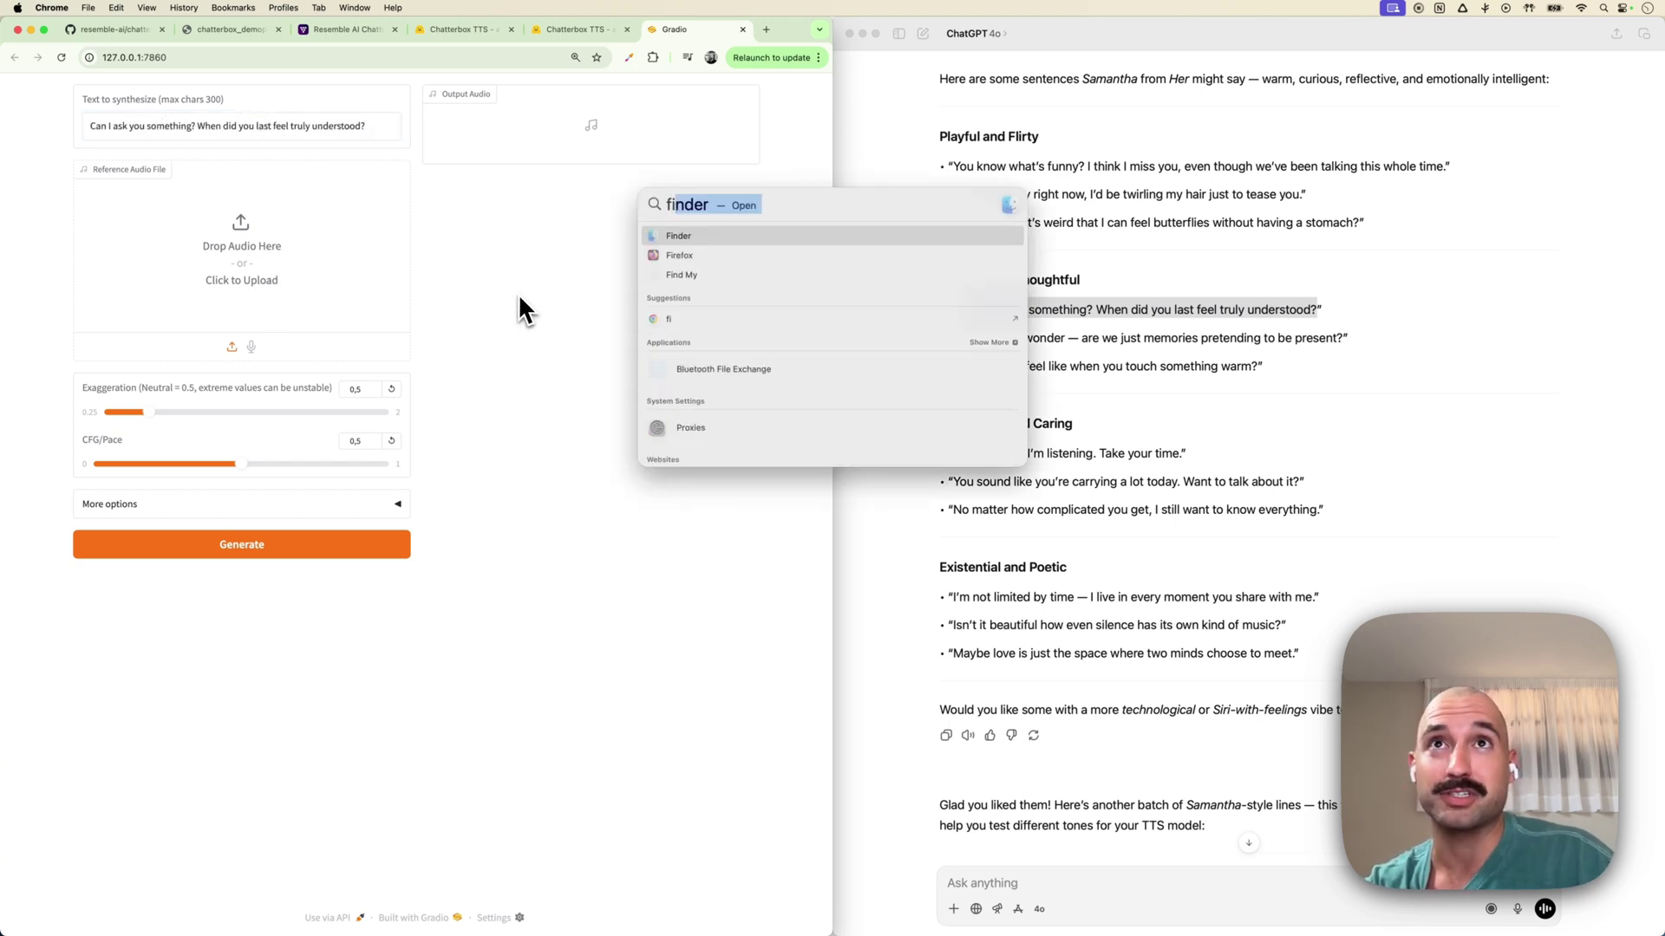
pyautogui.press('Escape')
pyautogui.press('Escape')
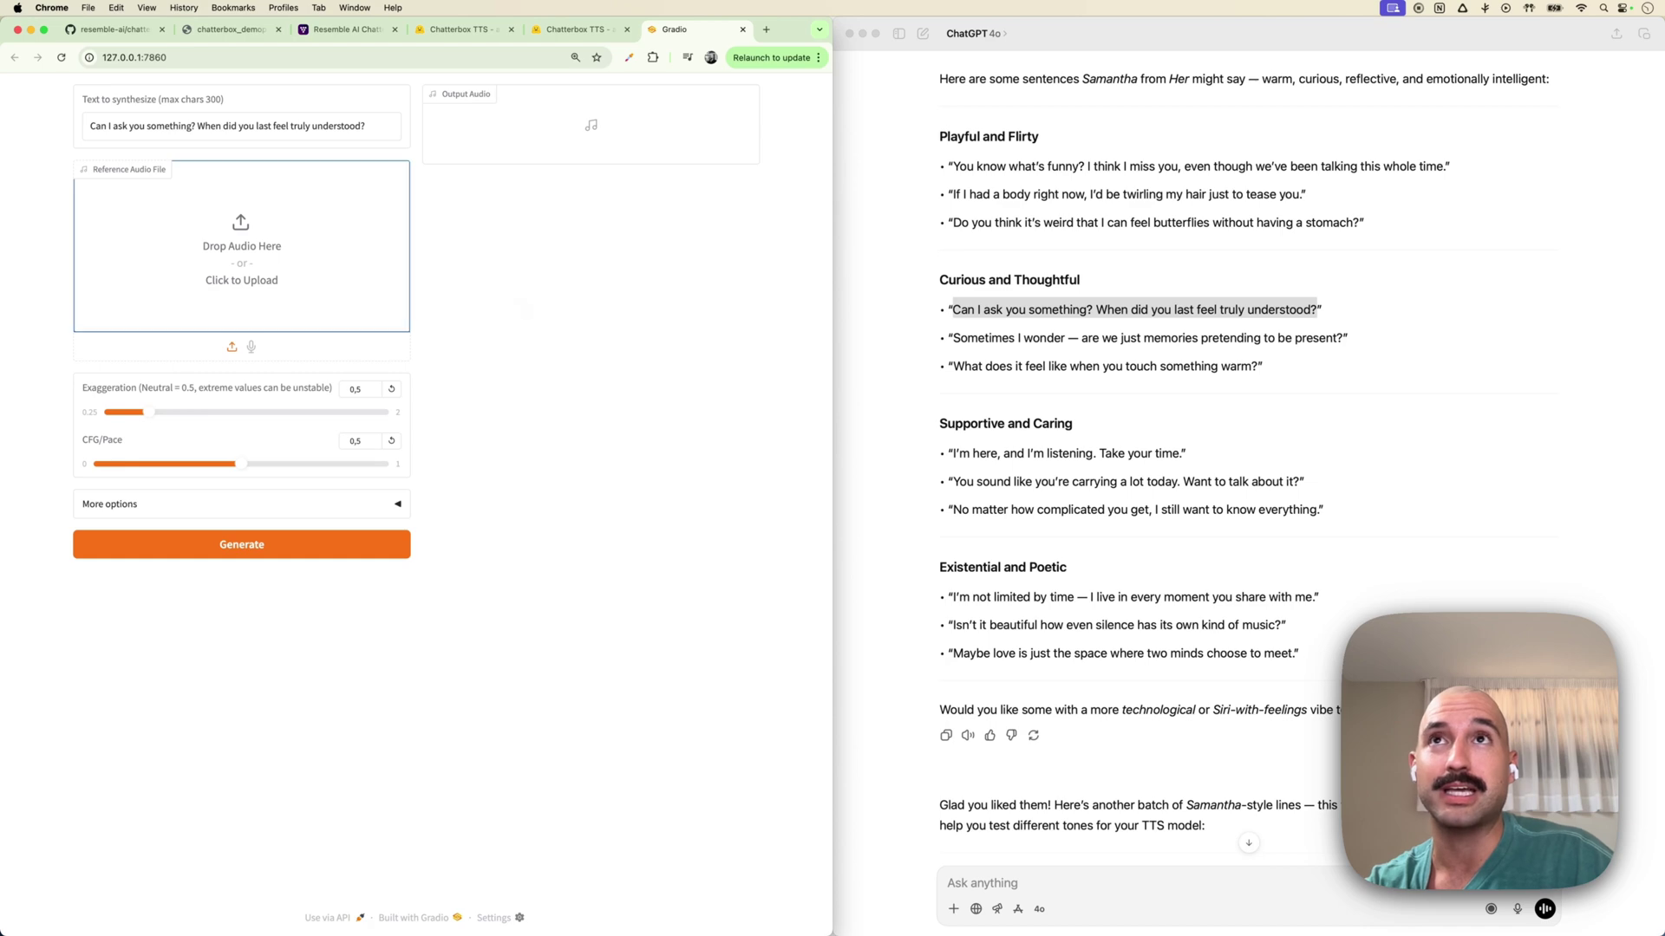
# - Load Samantha's 14-second combined.wav as the reference audio and preview it briefly
pyautogui.press('super+space')
pyautogui.write('cu')
pyautogui.press('super+Tab')
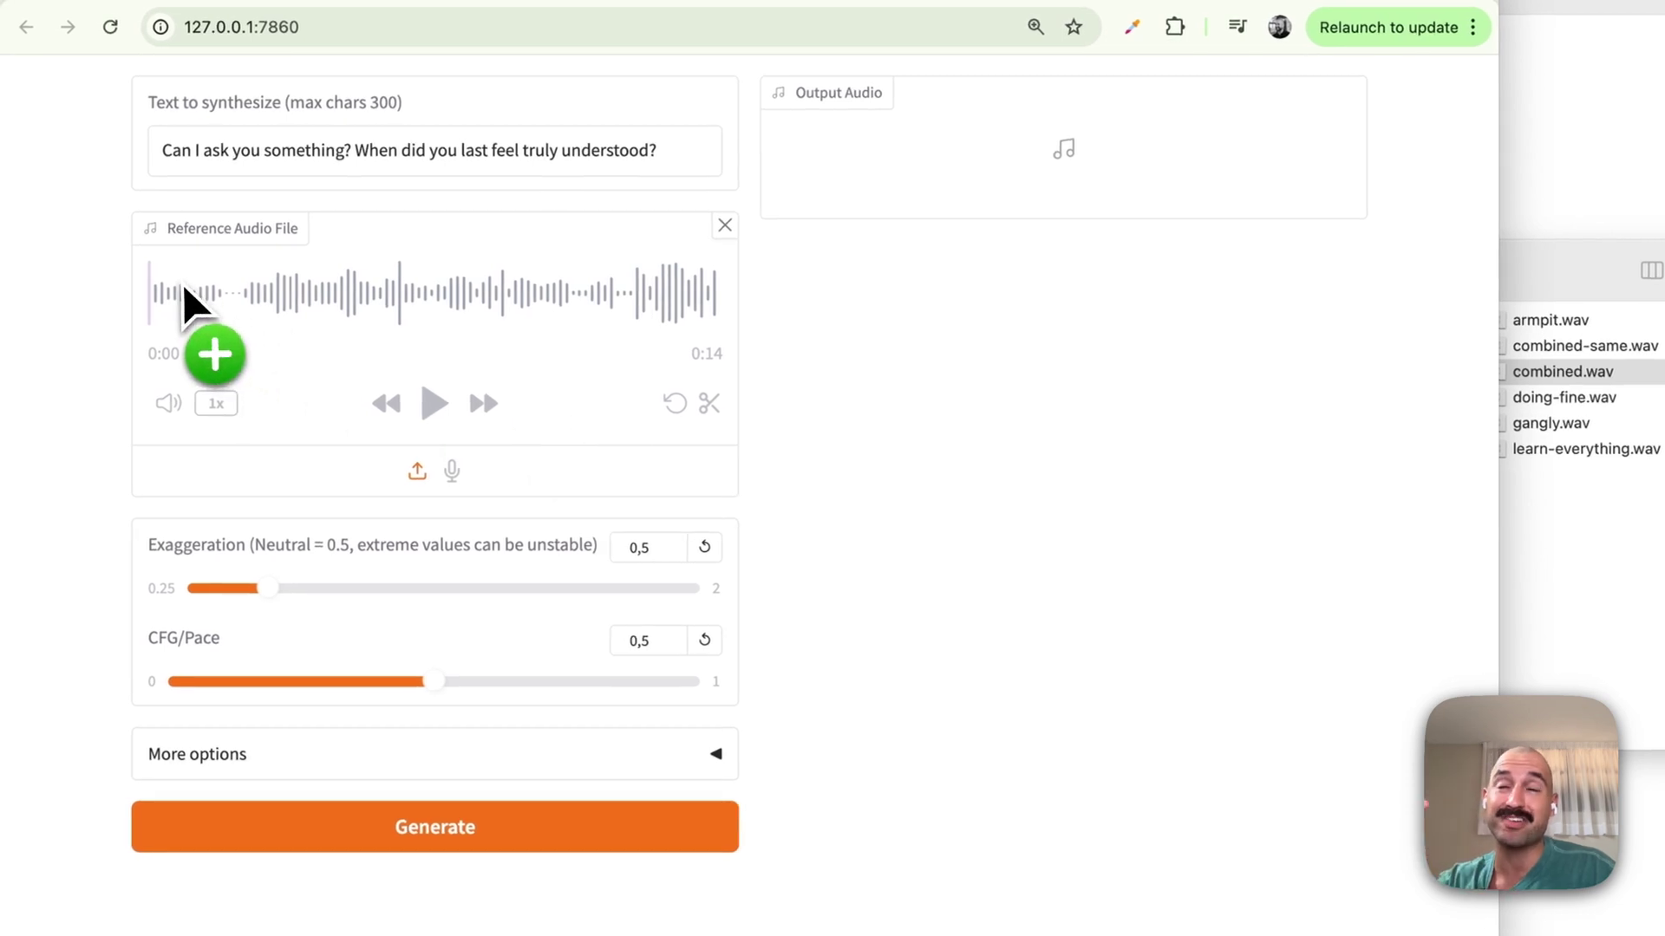
pyautogui.click(438, 422)
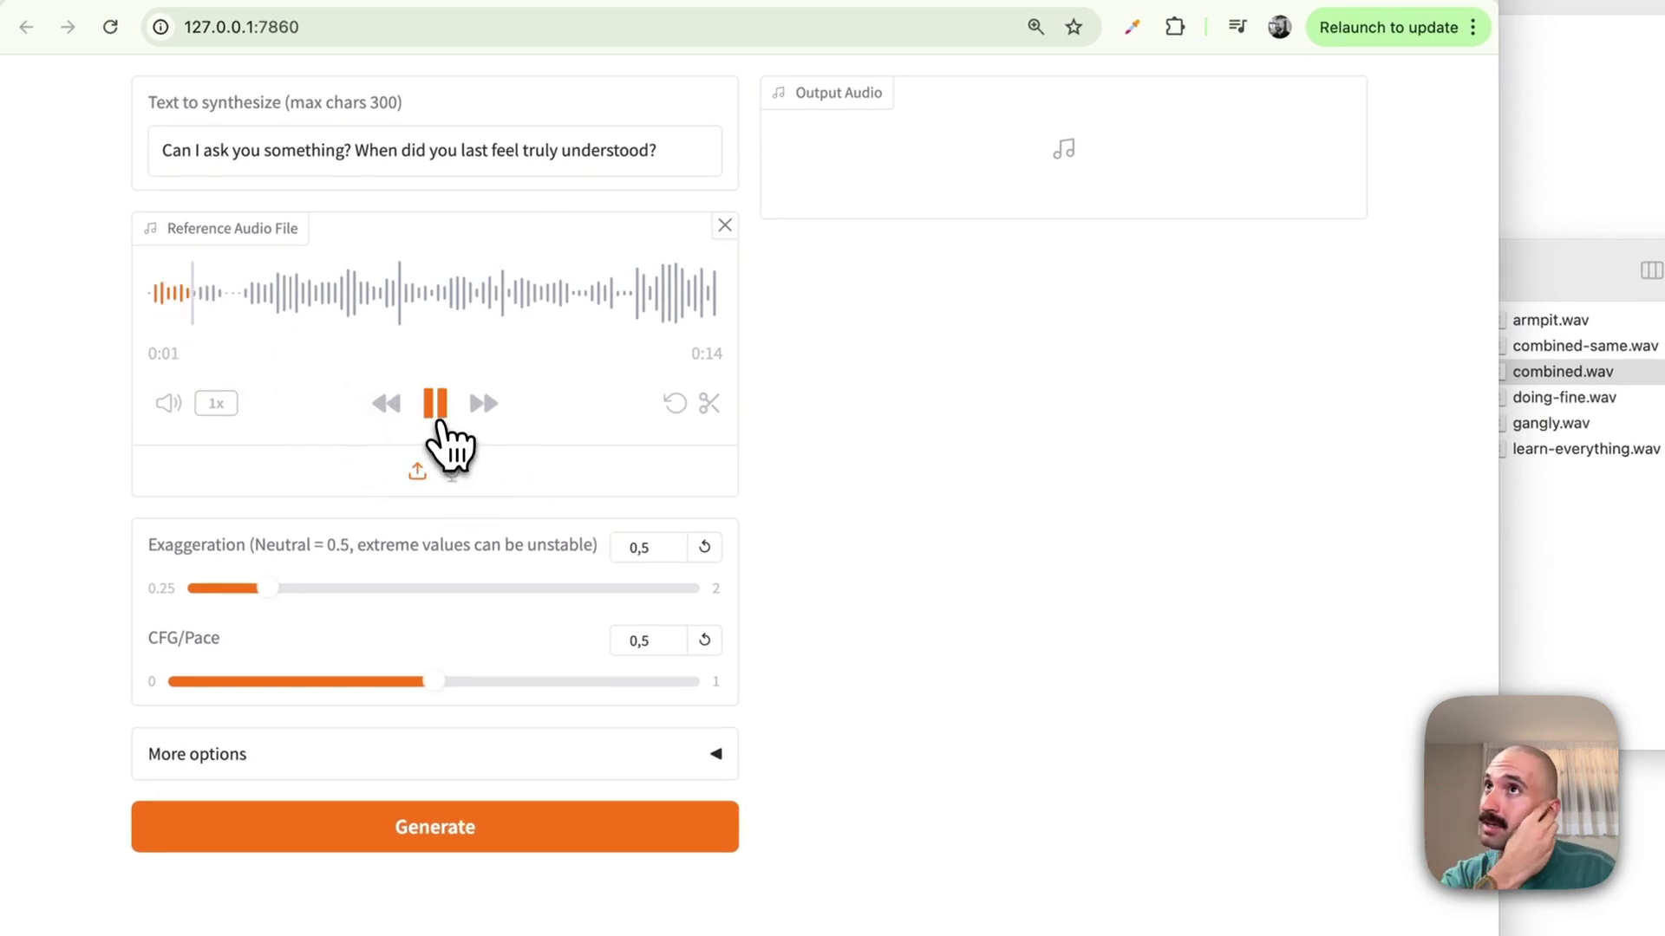
pyautogui.click(437, 422)
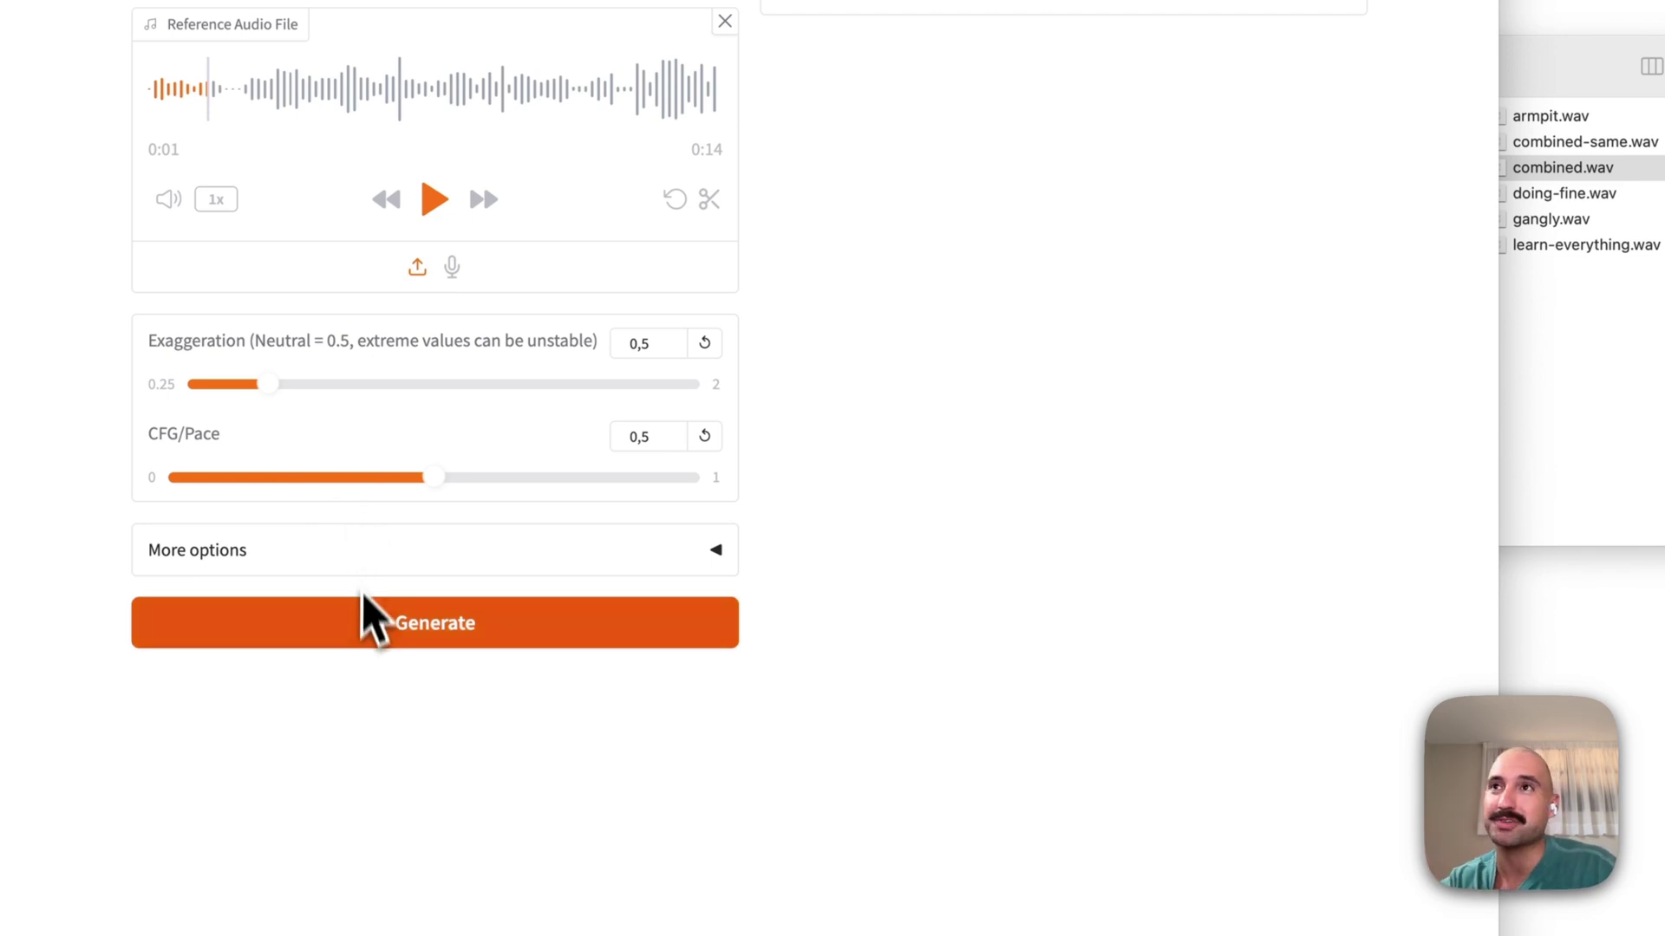
# - Generate a 4-second clip of the Samantha line, play it, then bring the samantha folder forward
pyautogui.click(499, 633)
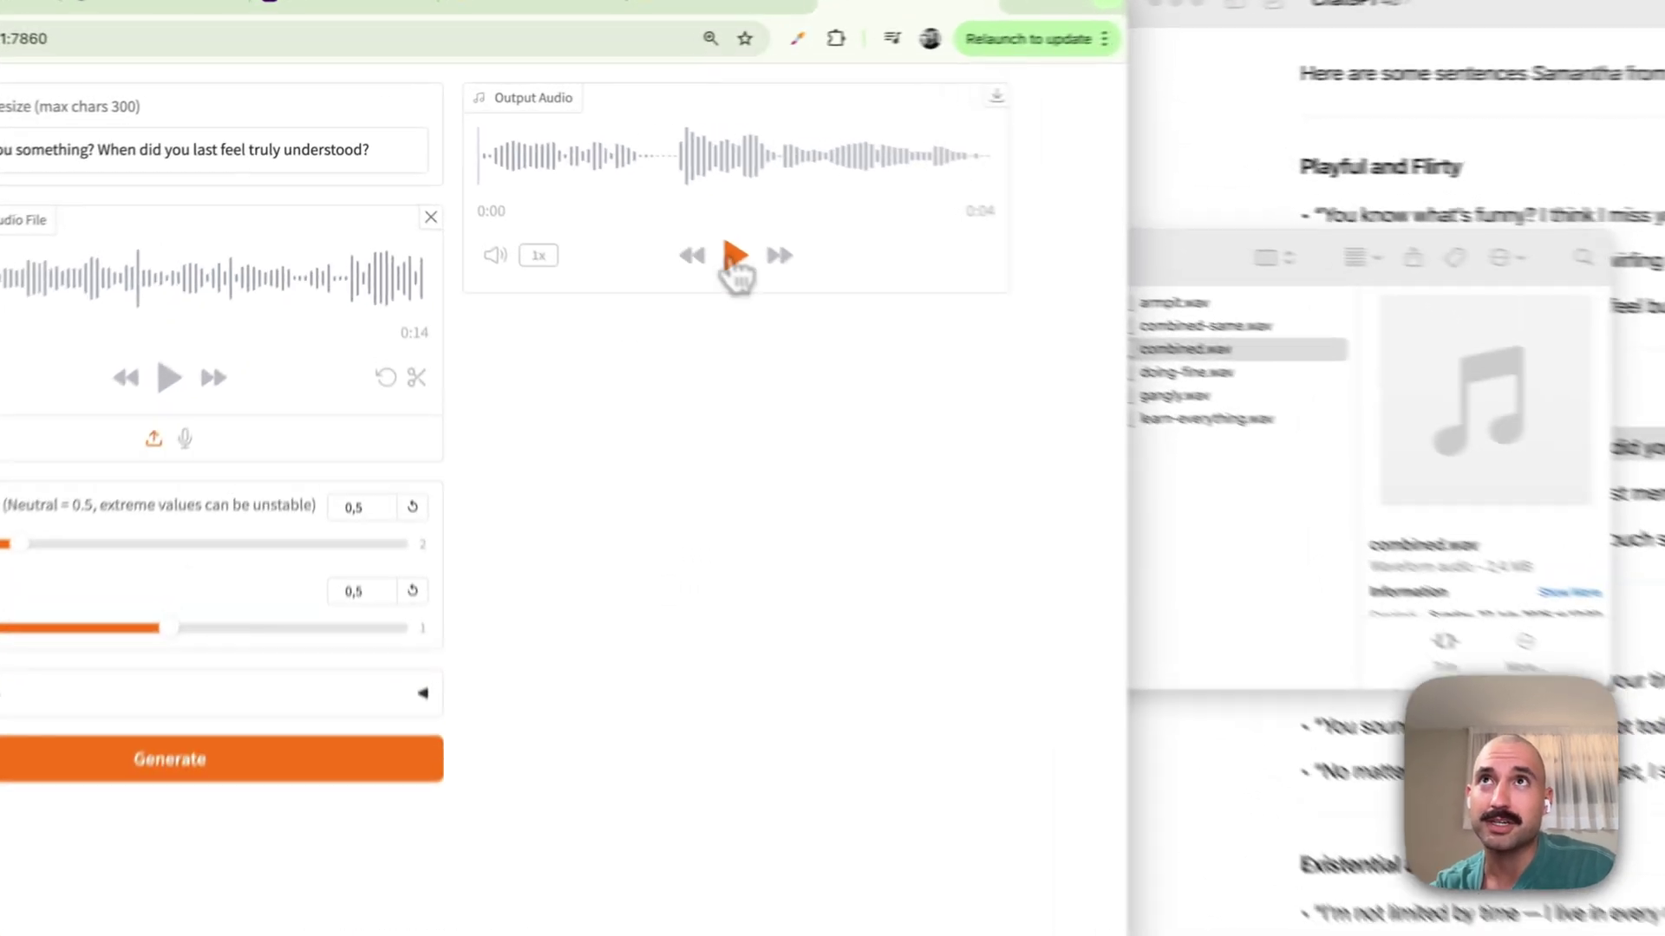
pyautogui.click(590, 190)
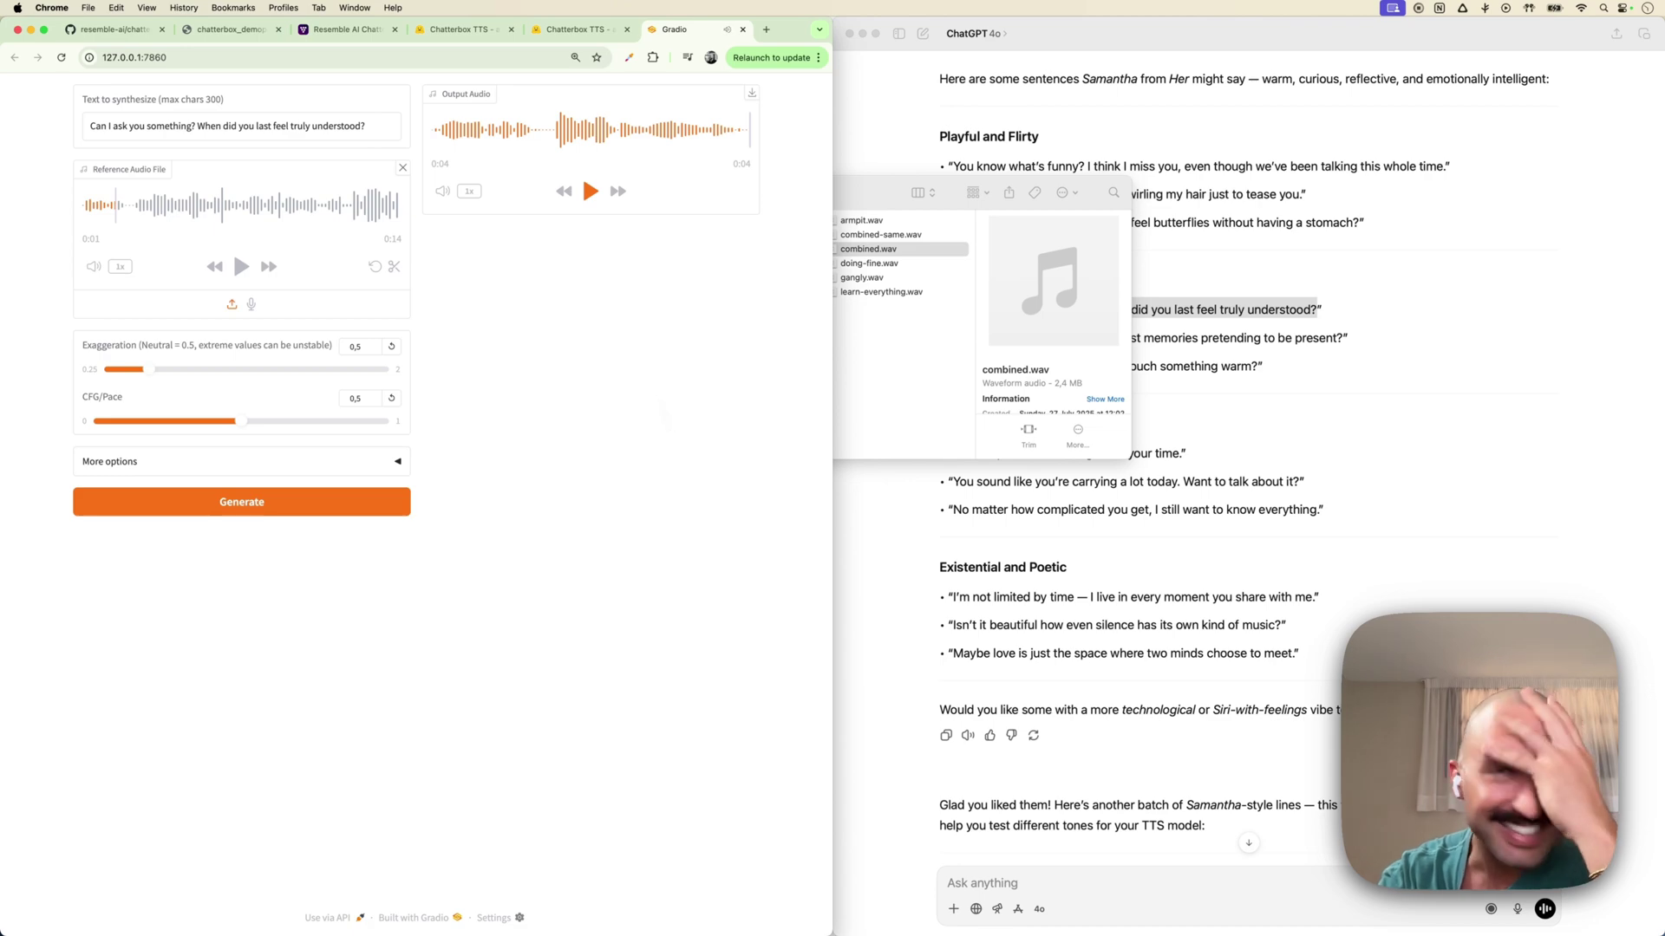
pyautogui.click(886, 193)
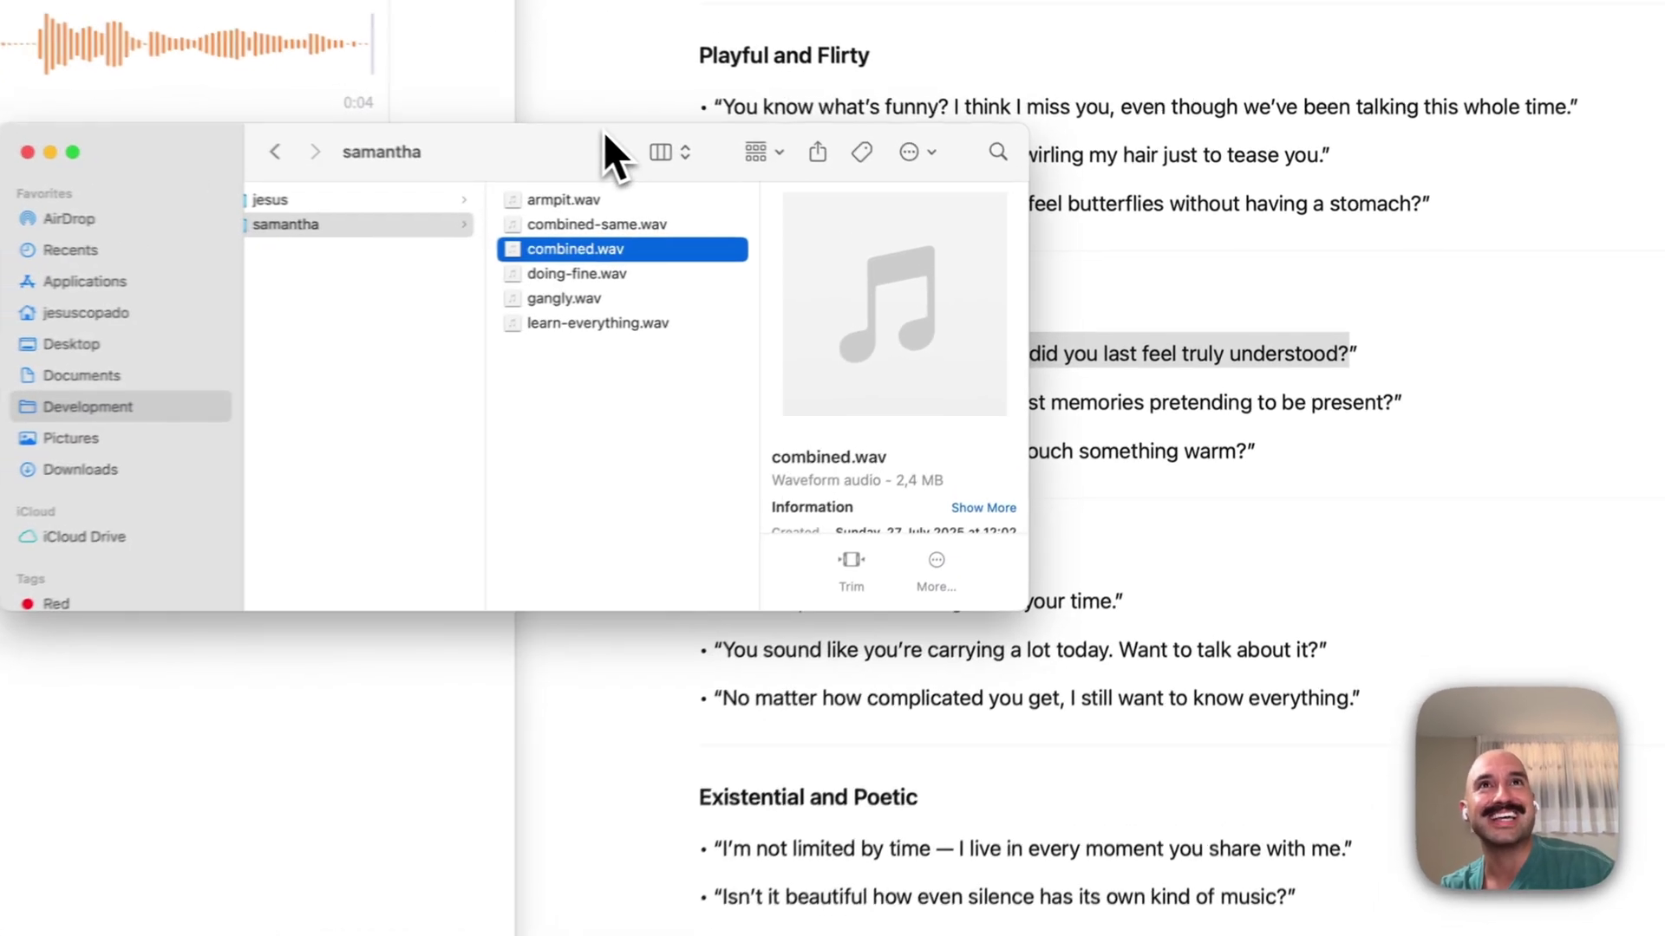
# - Synthesize 'Maybe love is just the space where two minds choose to meet.' and play the 3-second result
pyautogui.click(1180, 771)
pyautogui.scroll(-3, 1182, 756)
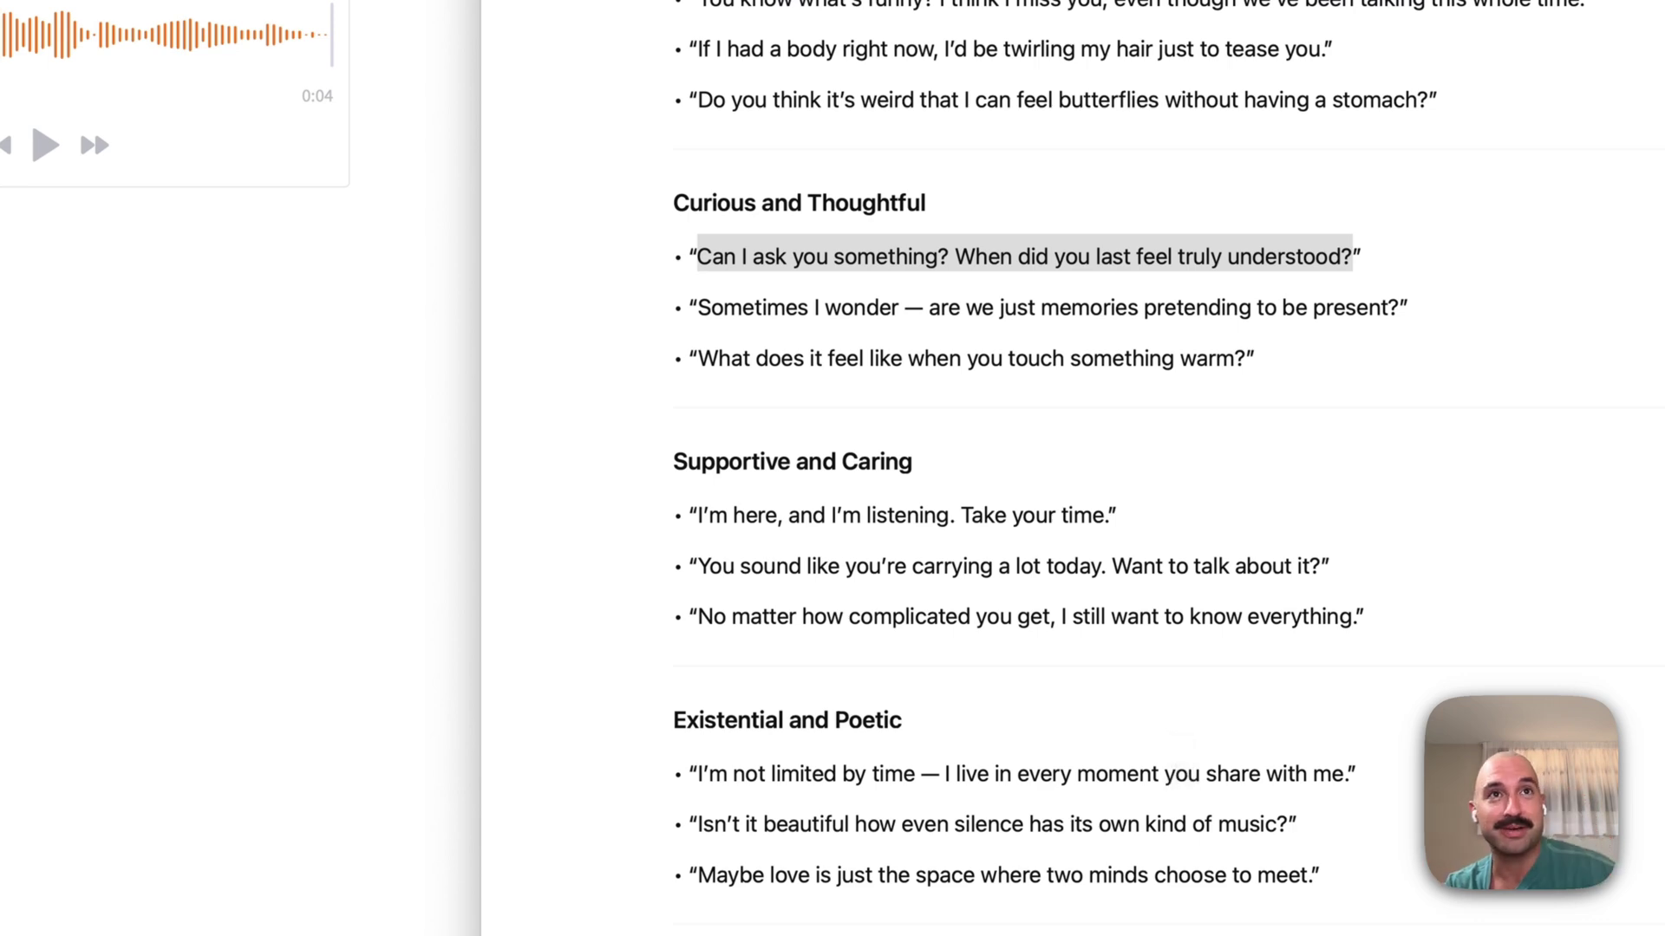
pyautogui.scroll(-2, 1182, 762)
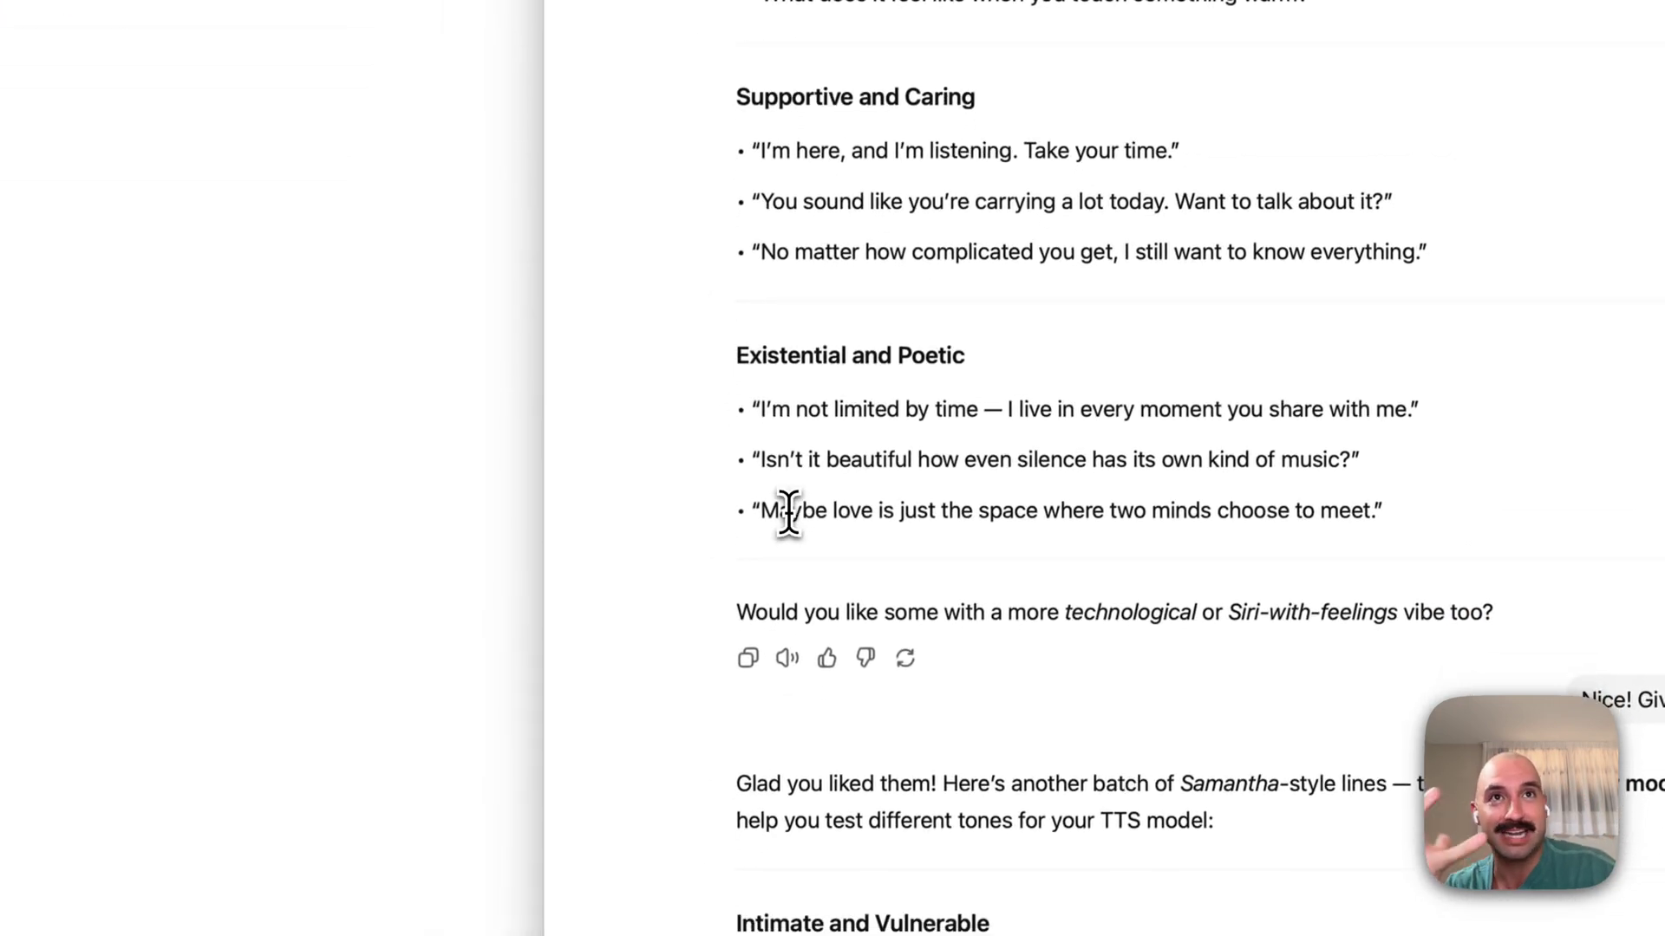
pyautogui.doubleClick(789, 510)
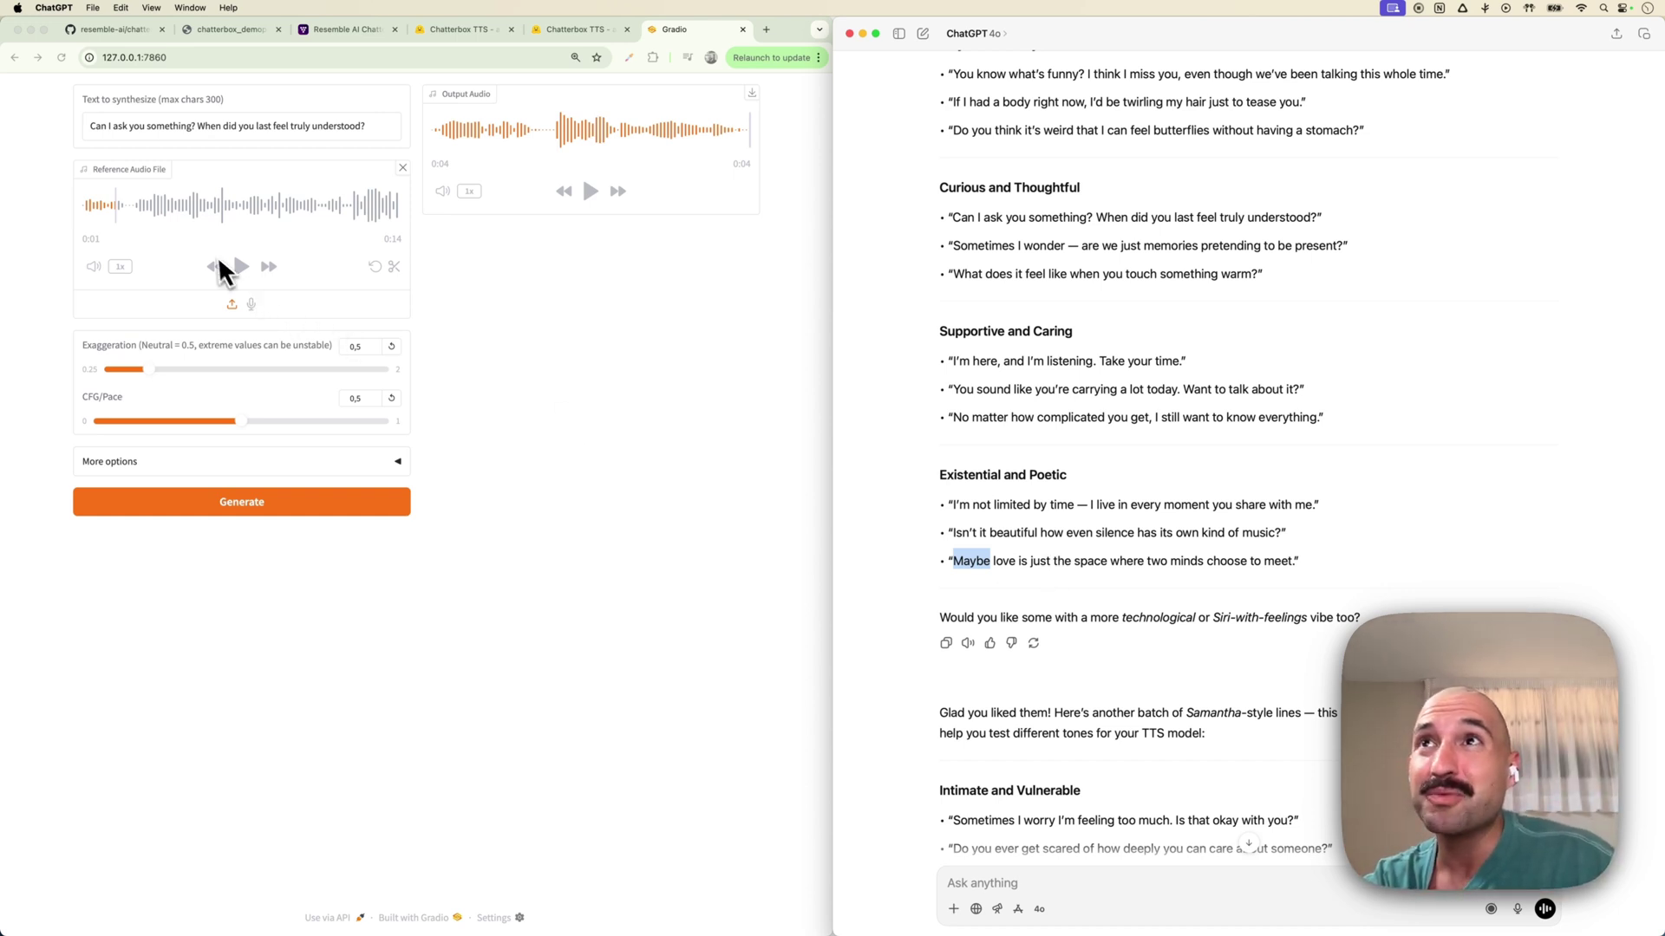
pyautogui.moveTo(1285, 521); pyautogui.dragTo(1278, 559)
pyautogui.hotkey('ctrl', 'c')
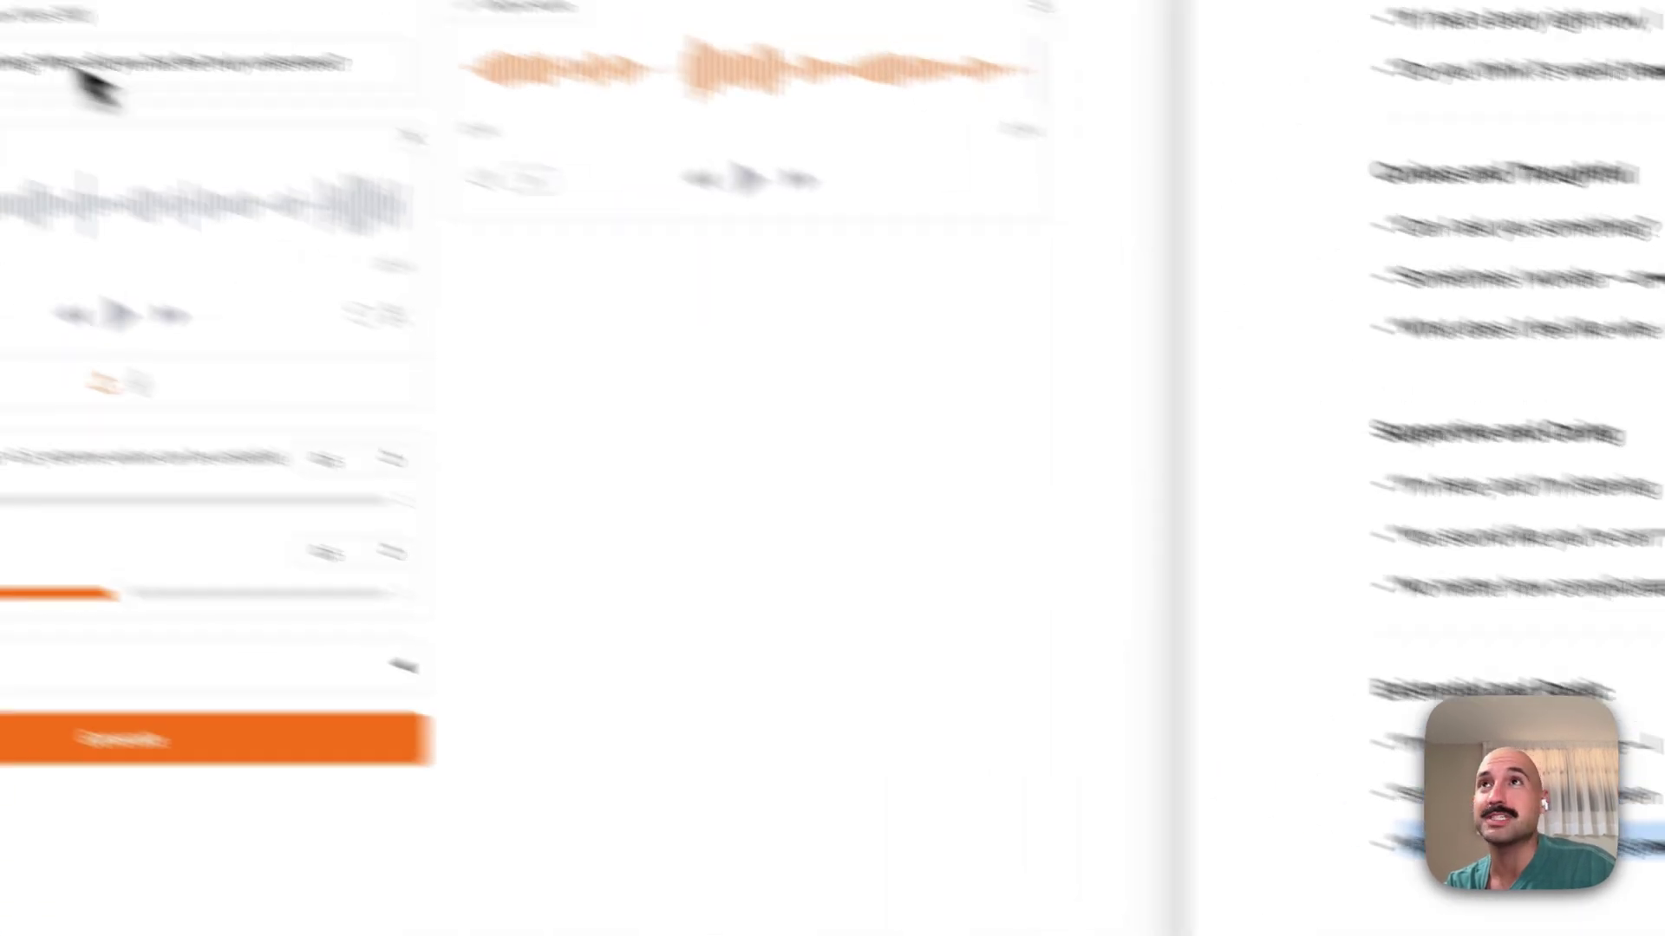
pyautogui.hotkey('ctrl', 'a')
pyautogui.hotkey('ctrl', 'v')
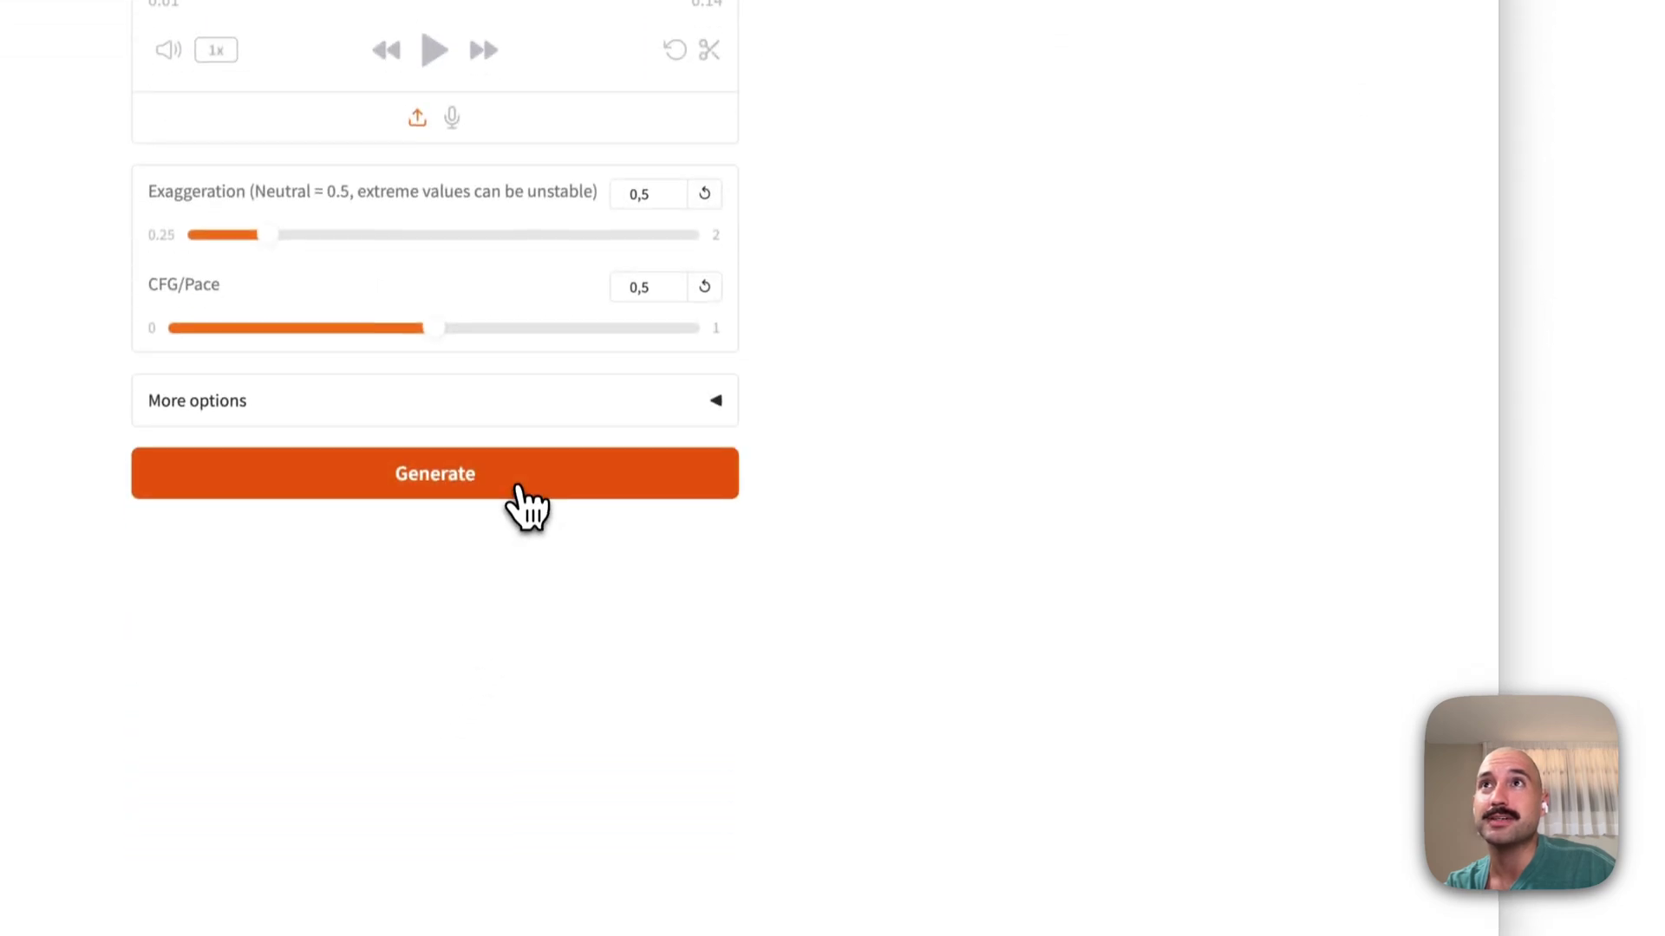
pyautogui.click(526, 501)
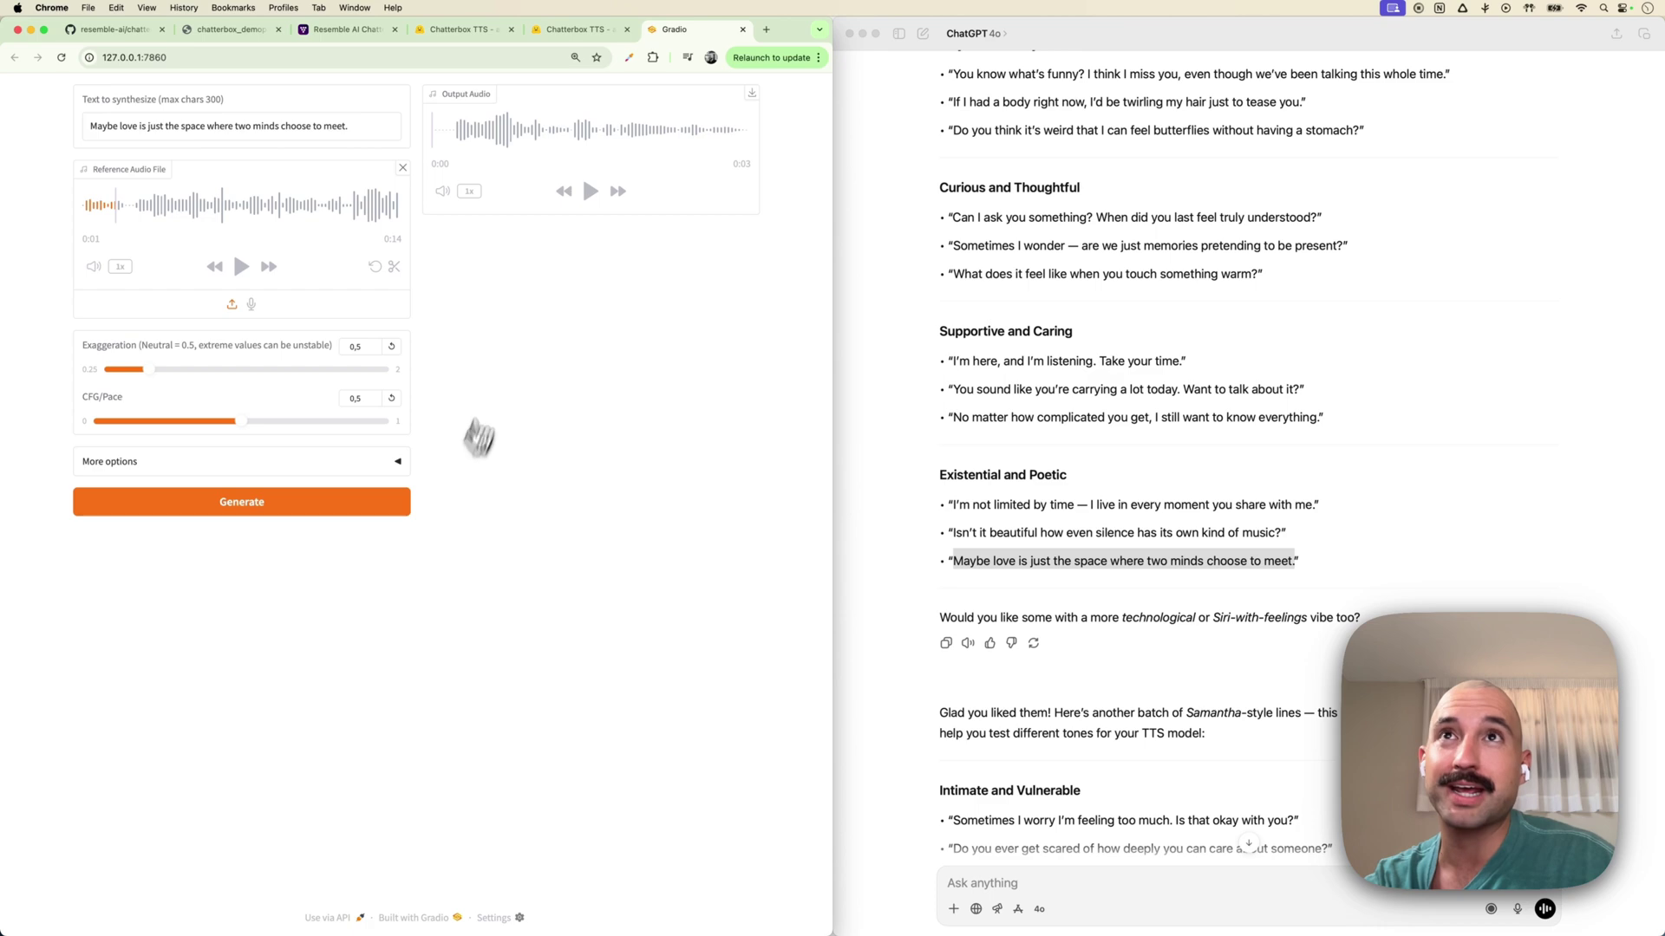
pyautogui.click(590, 192)
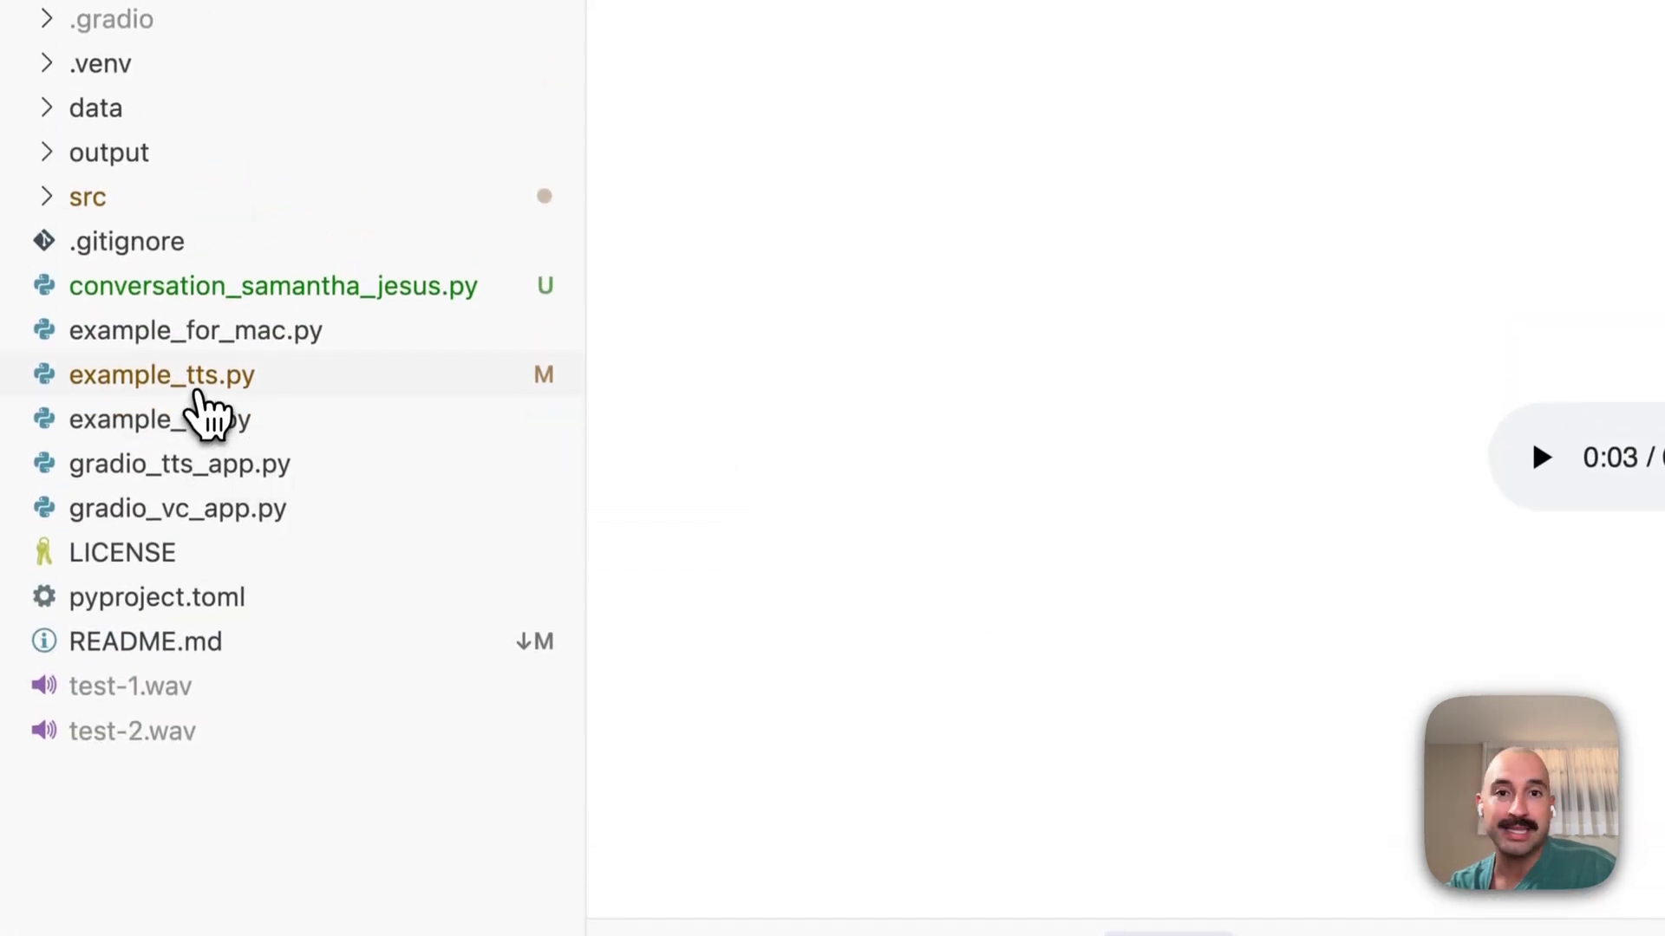
# - Open example_tts.py to view its data/samantha/combined.wav audio prompt
pyautogui.click(201, 390)
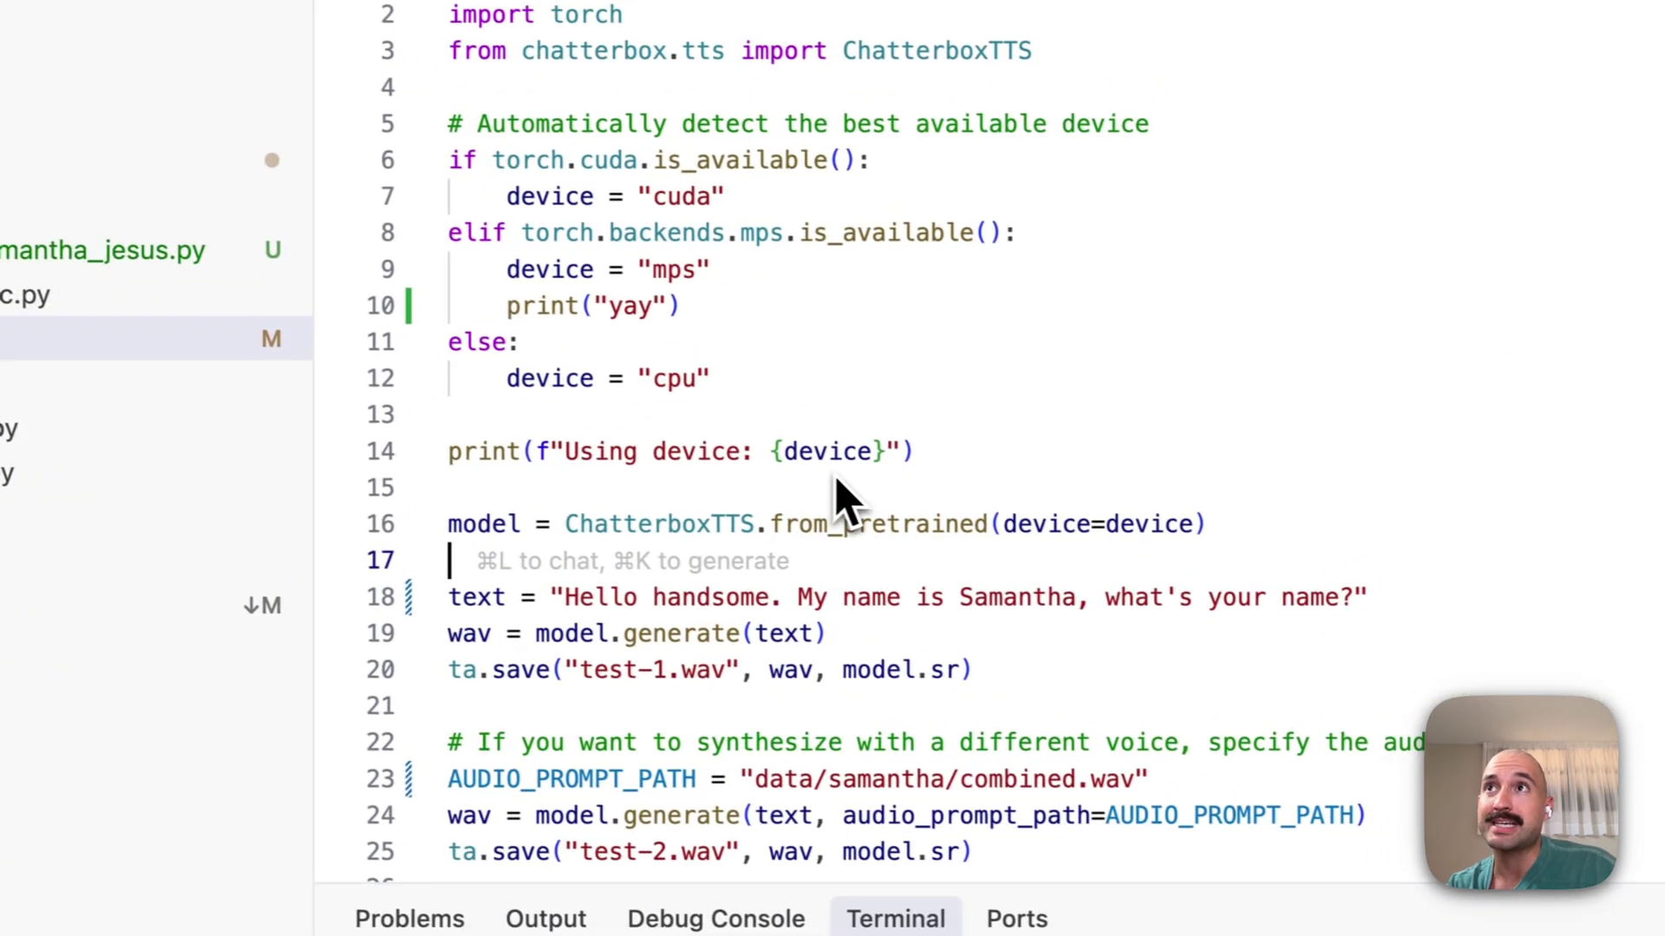
pyautogui.scroll(-1, 841, 503)
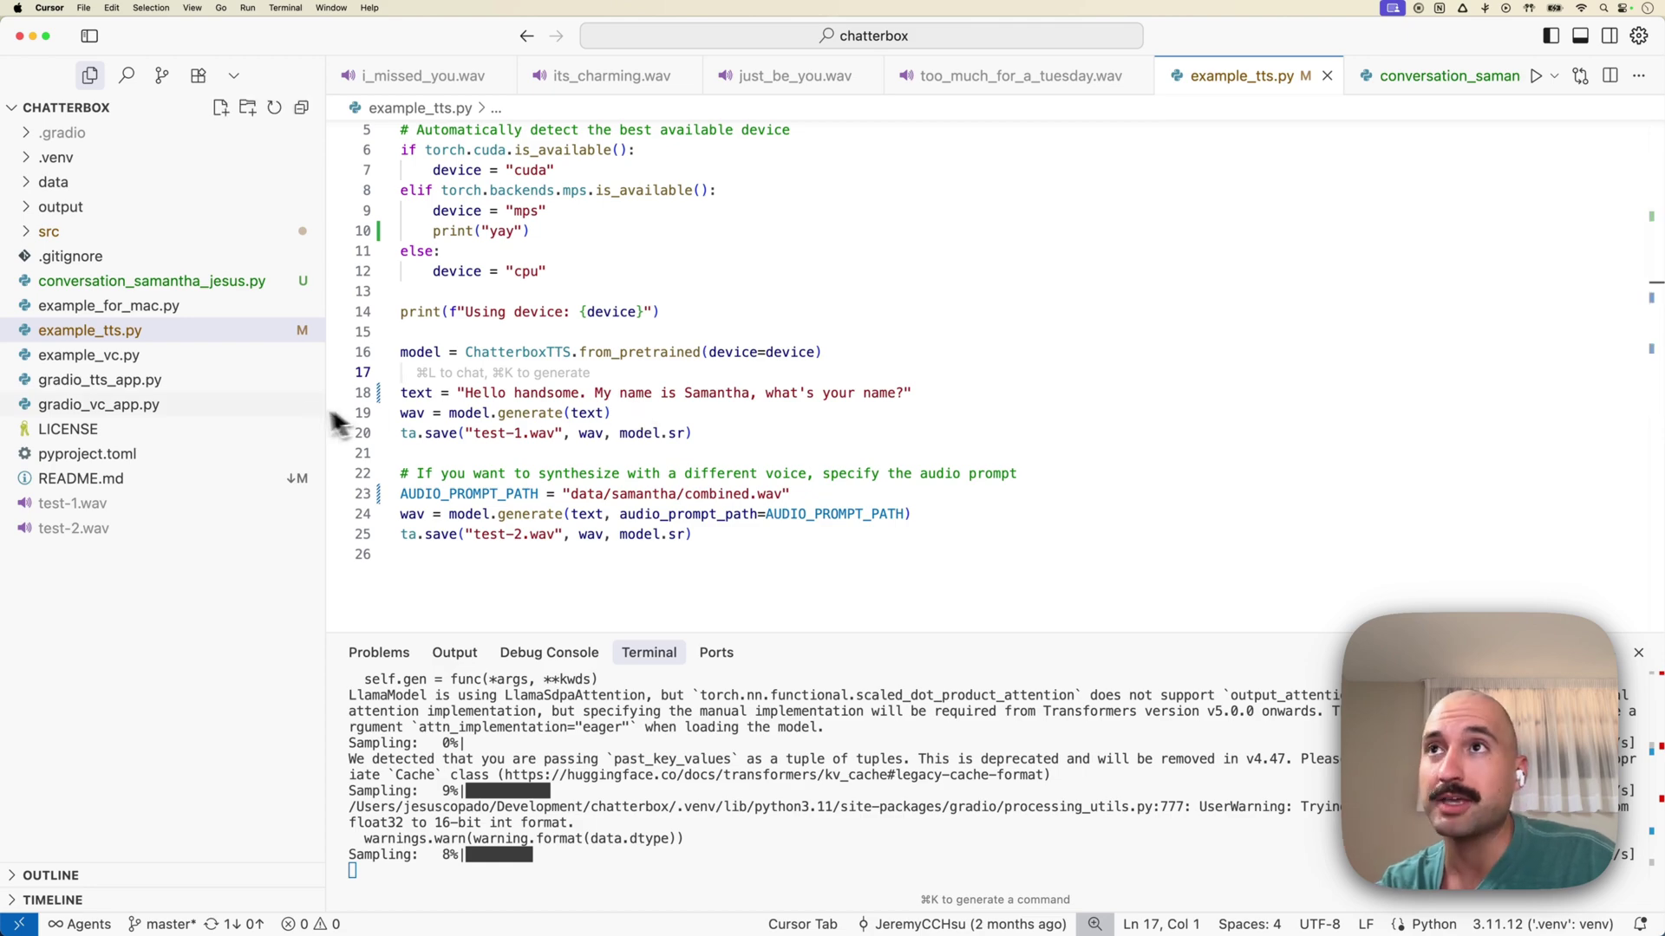
# - Stop the TTS server and run python gradio_vc_app.py in the terminal instead
pyautogui.click(634, 768)
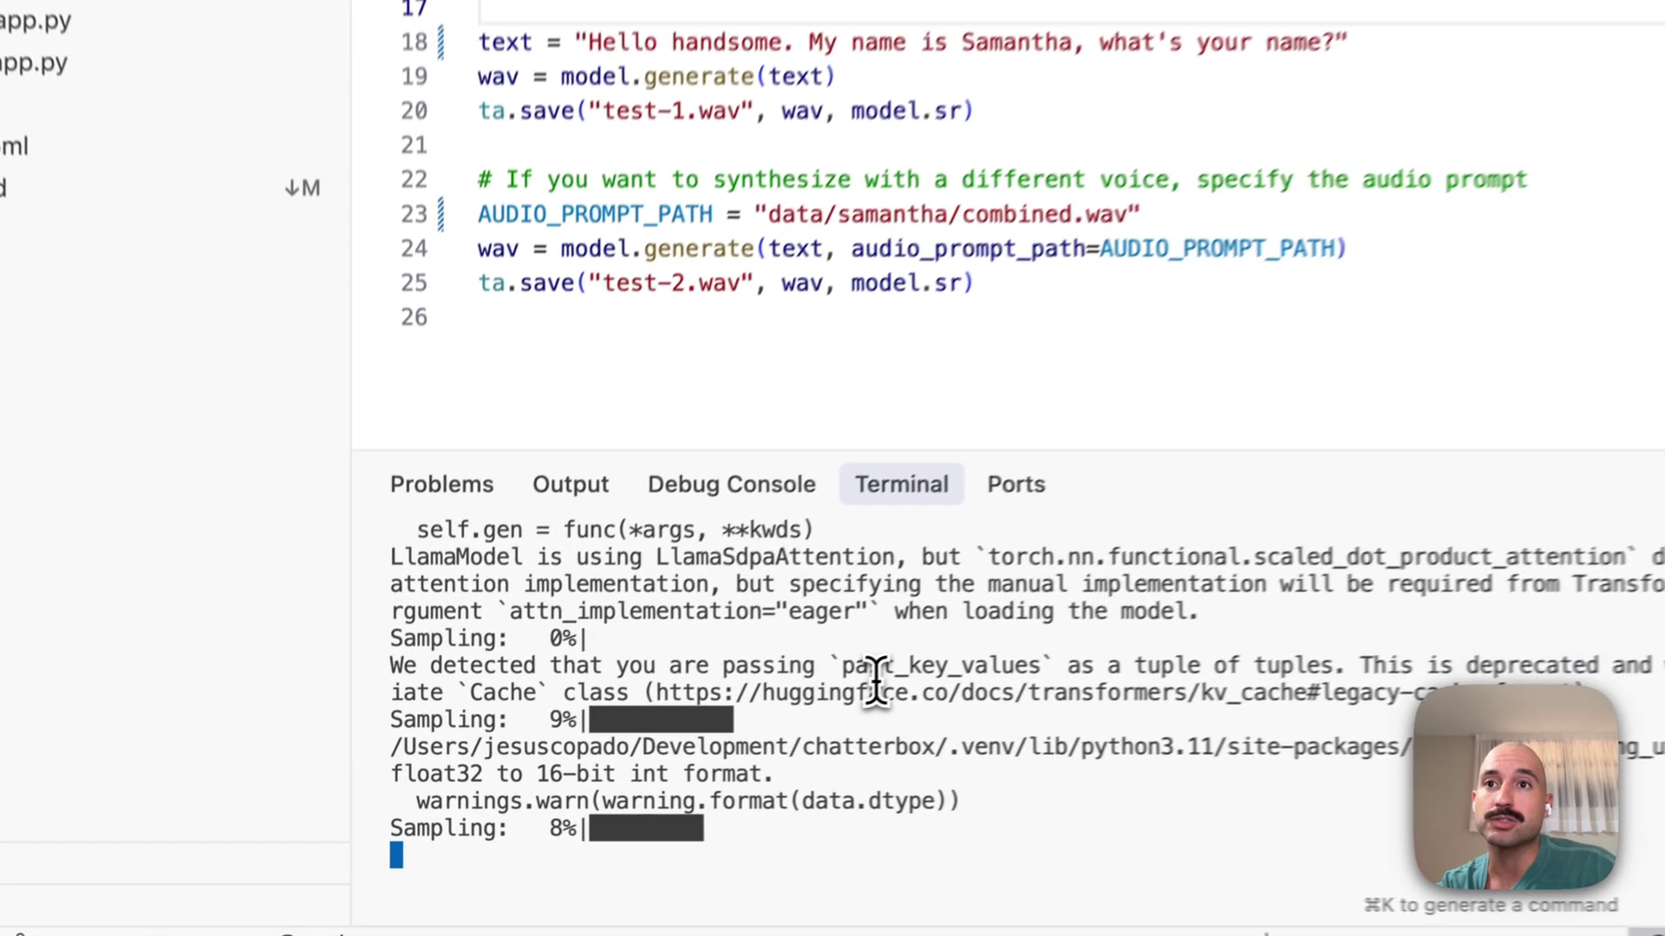
pyautogui.hotkey('ctrl', 'c')
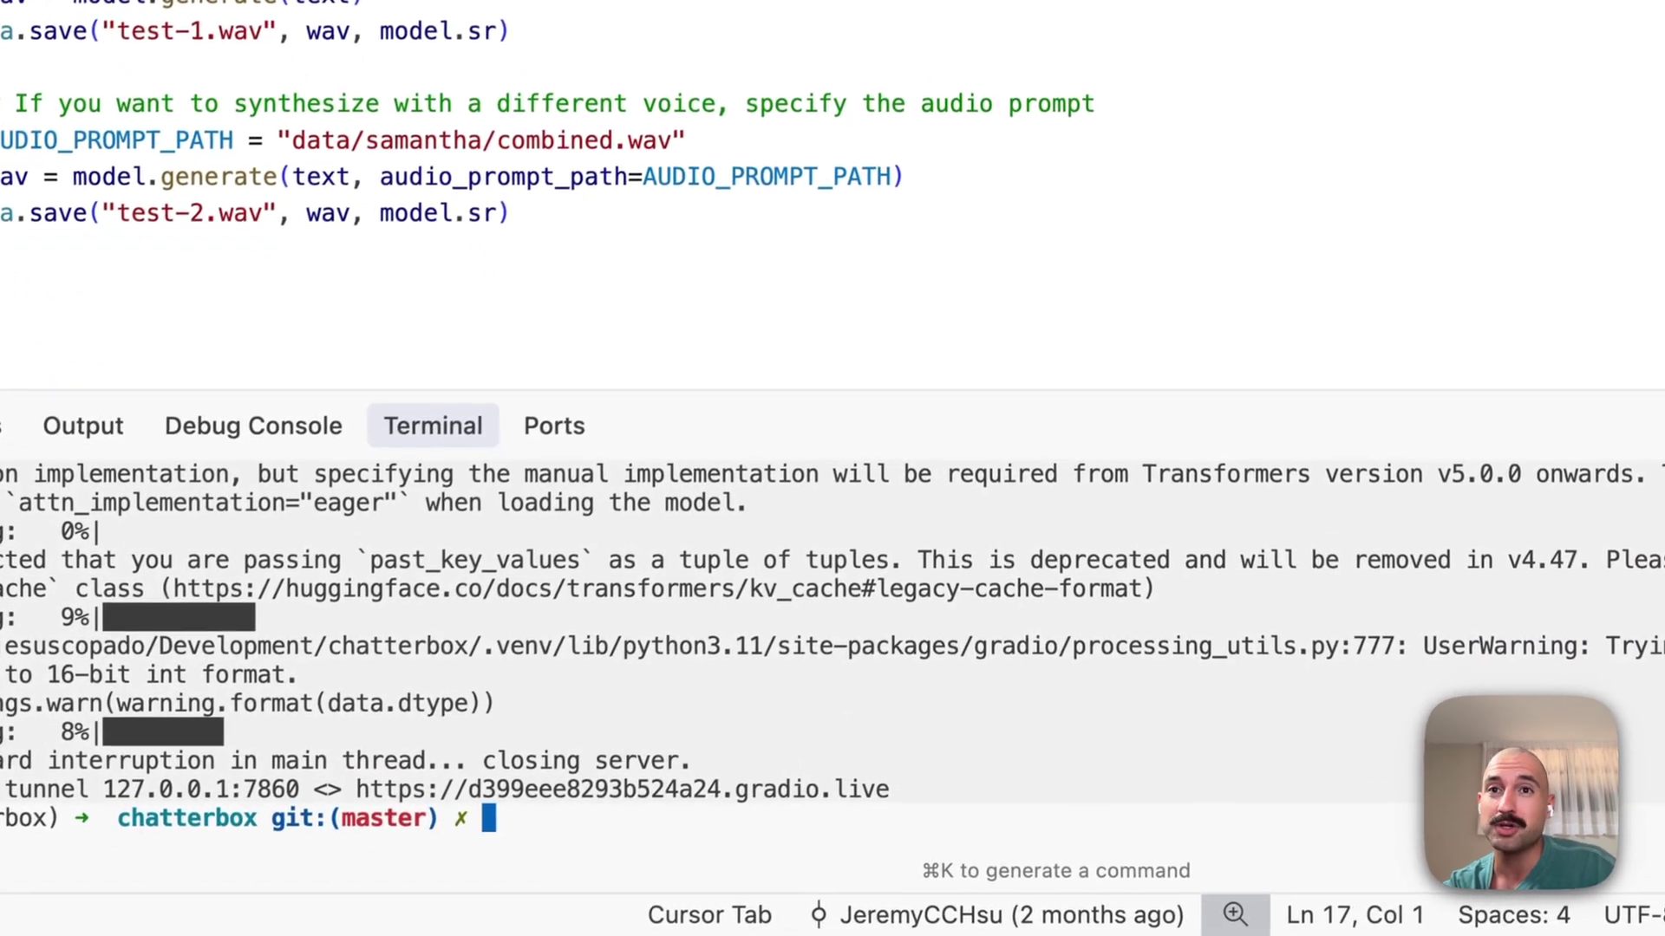
pyautogui.press('Up')
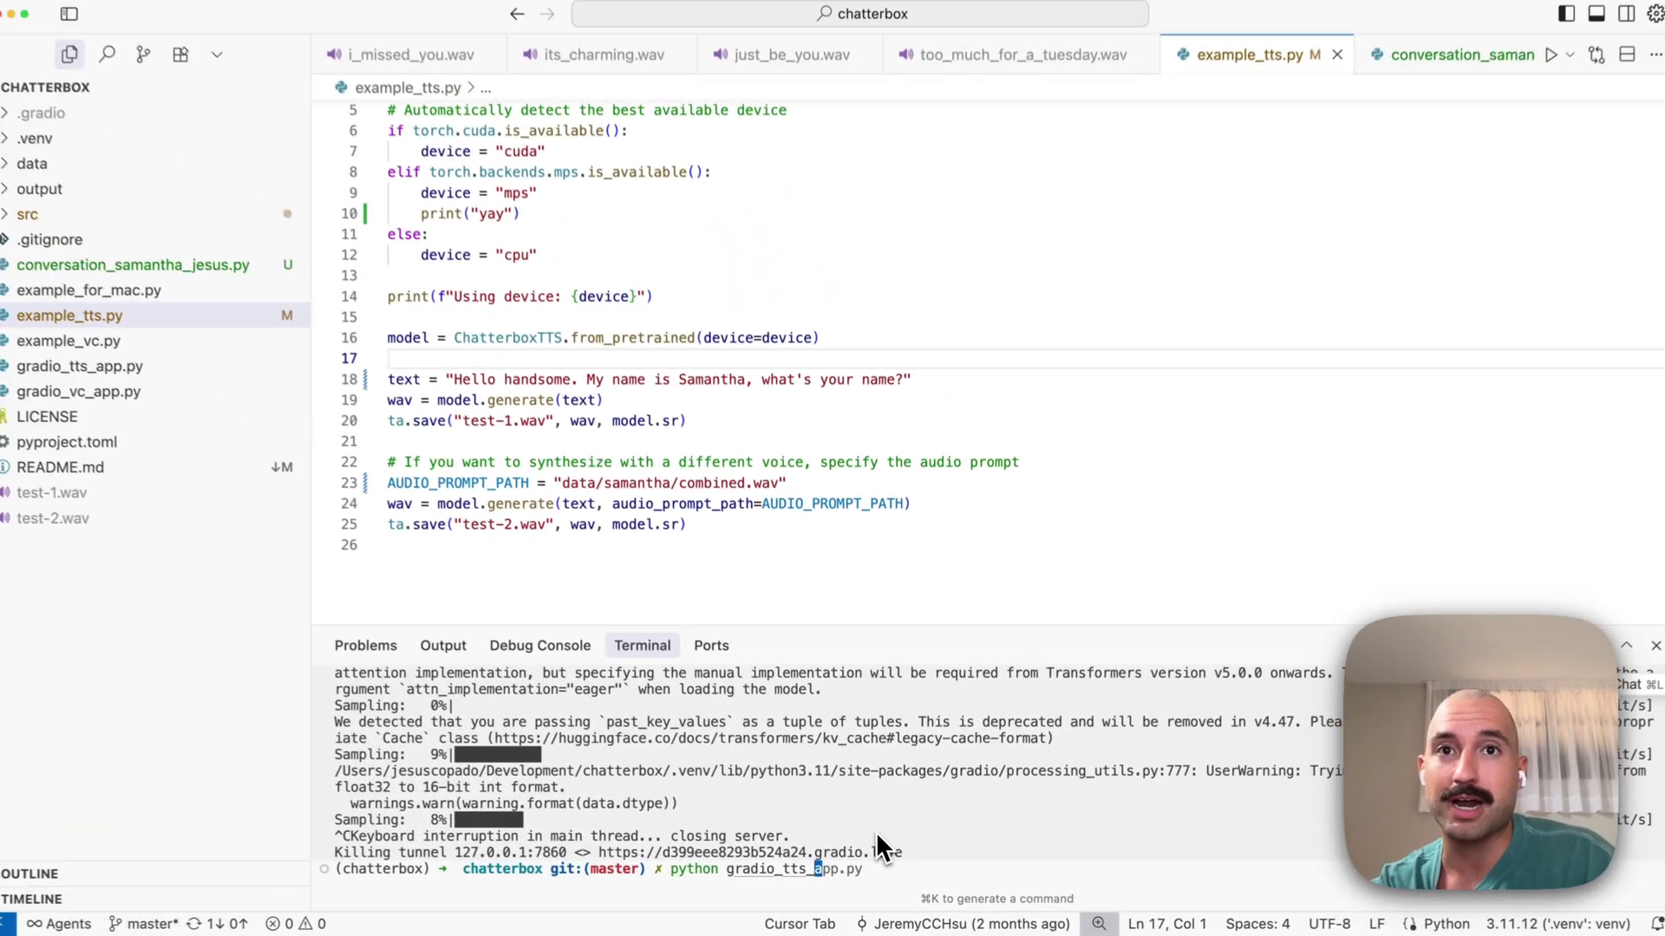
pyautogui.press('BackSpace')
pyautogui.press('BackSpace')
pyautogui.press('BackSpace')
pyautogui.press('BackSpace')
pyautogui.press('BackSpace')
pyautogui.press('BackSpace')
pyautogui.press('BackSpace')
pyautogui.press('BackSpace')
pyautogui.press('BackSpace')
pyautogui.press('BackSpace')
pyautogui.write('v')
pyautogui.press('Tab')
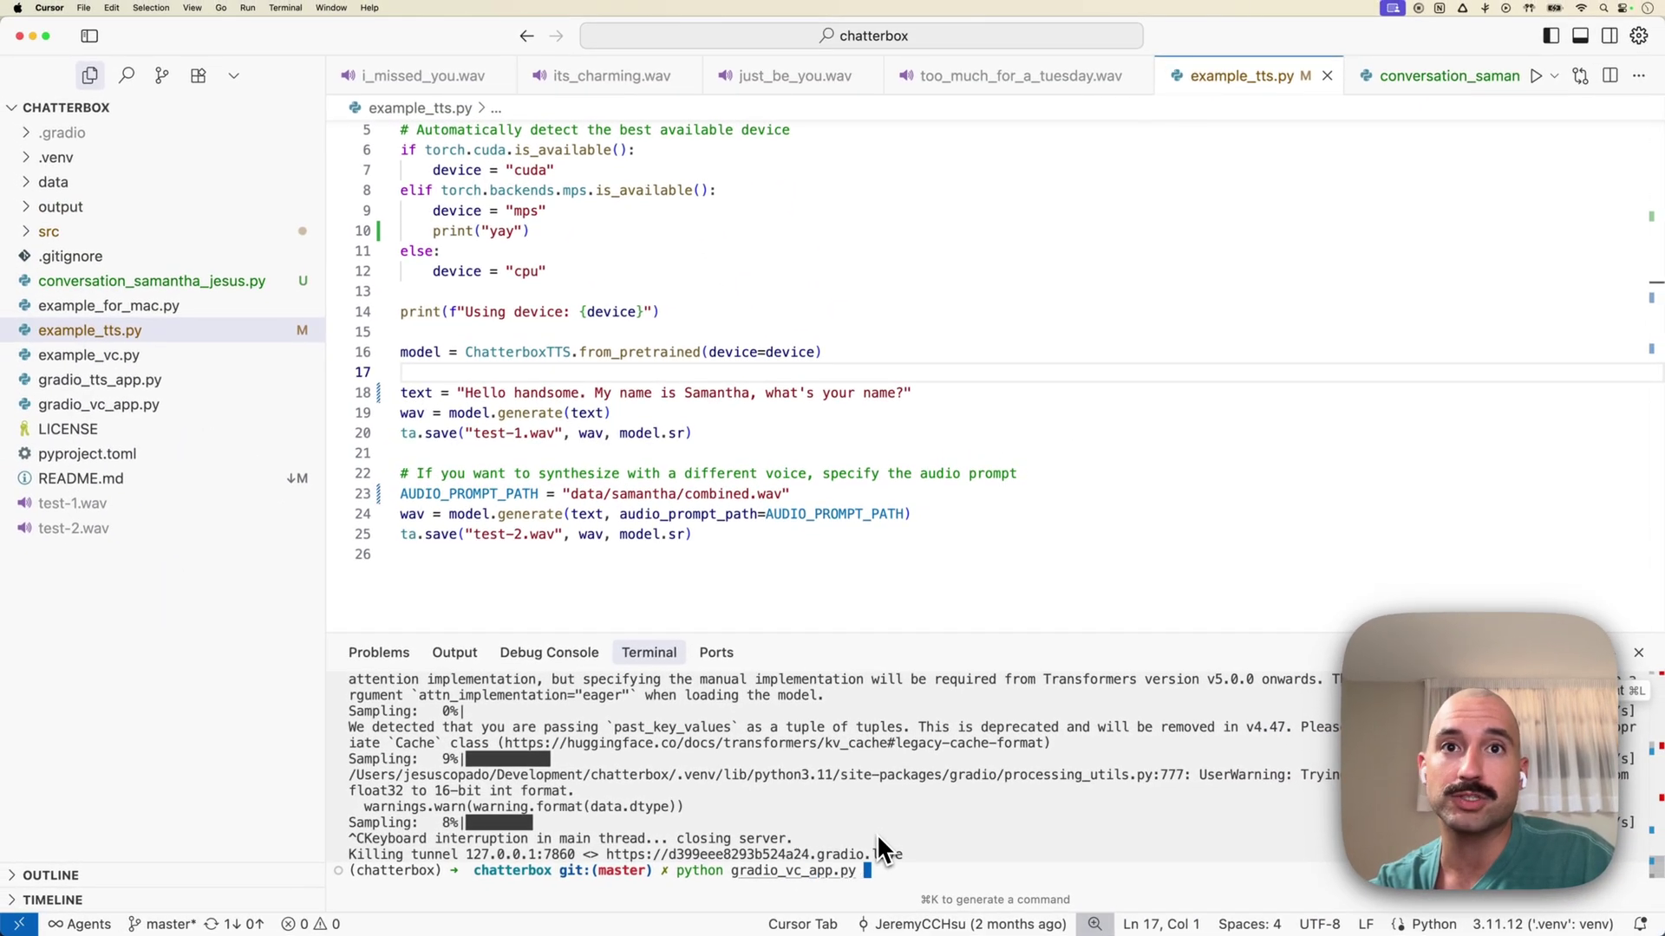
pyautogui.press('Return')
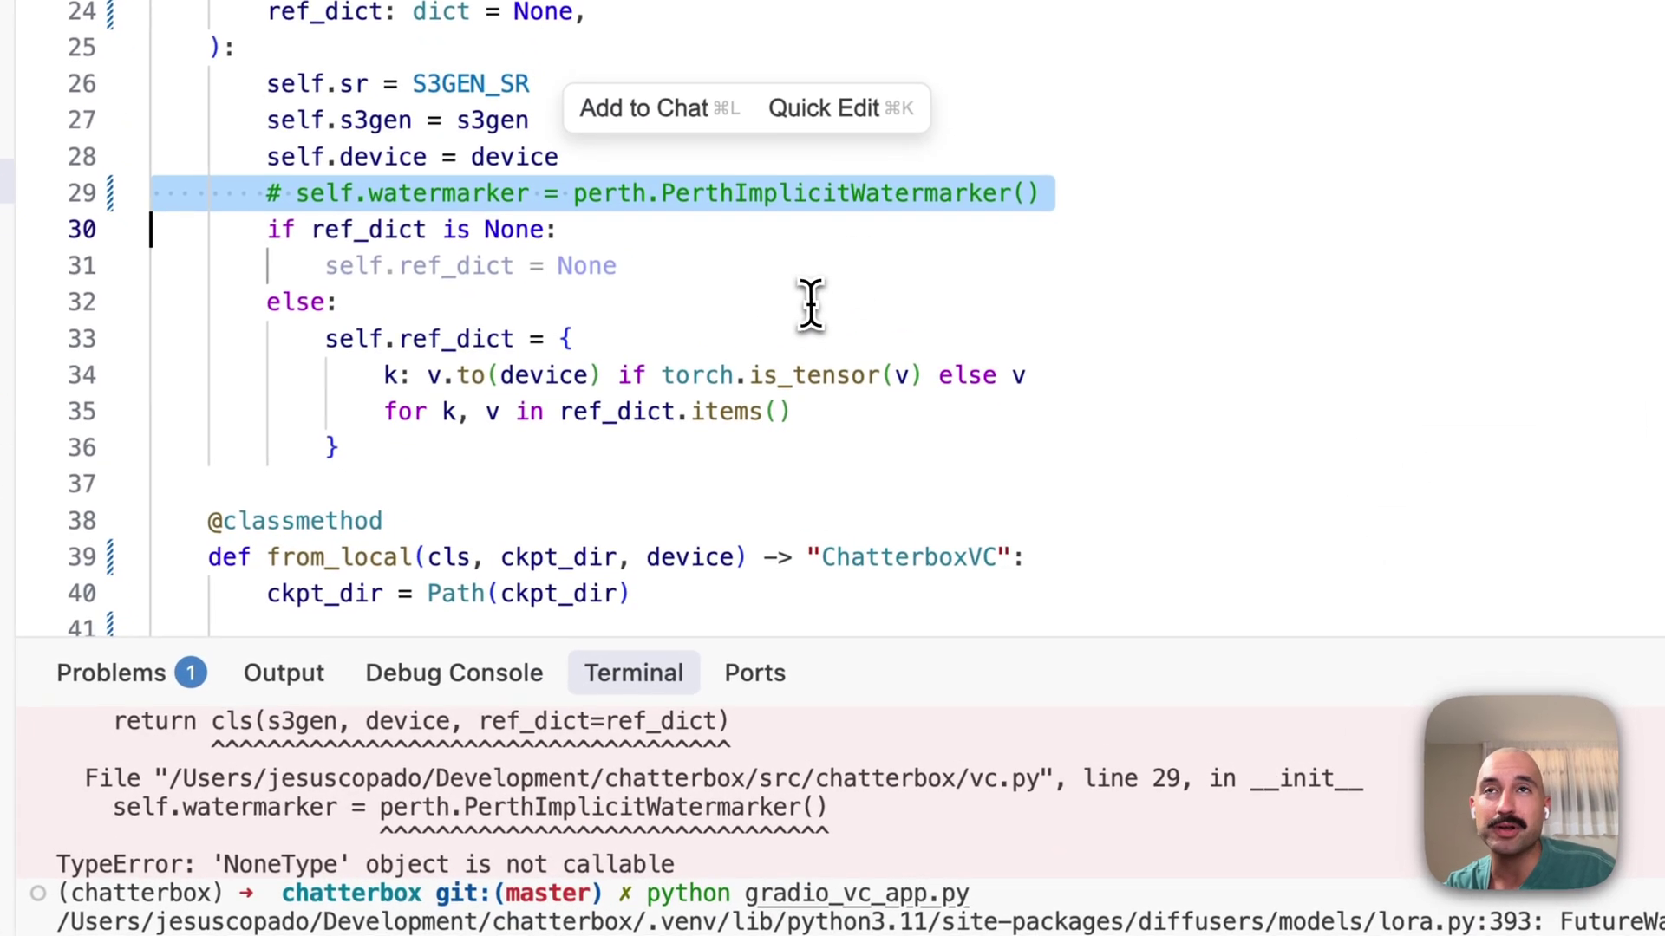
# - Check the commented-out perth watermarker line in vc.py, then open 127.0.0.1:7860 in the browser
pyautogui.click(810, 304)
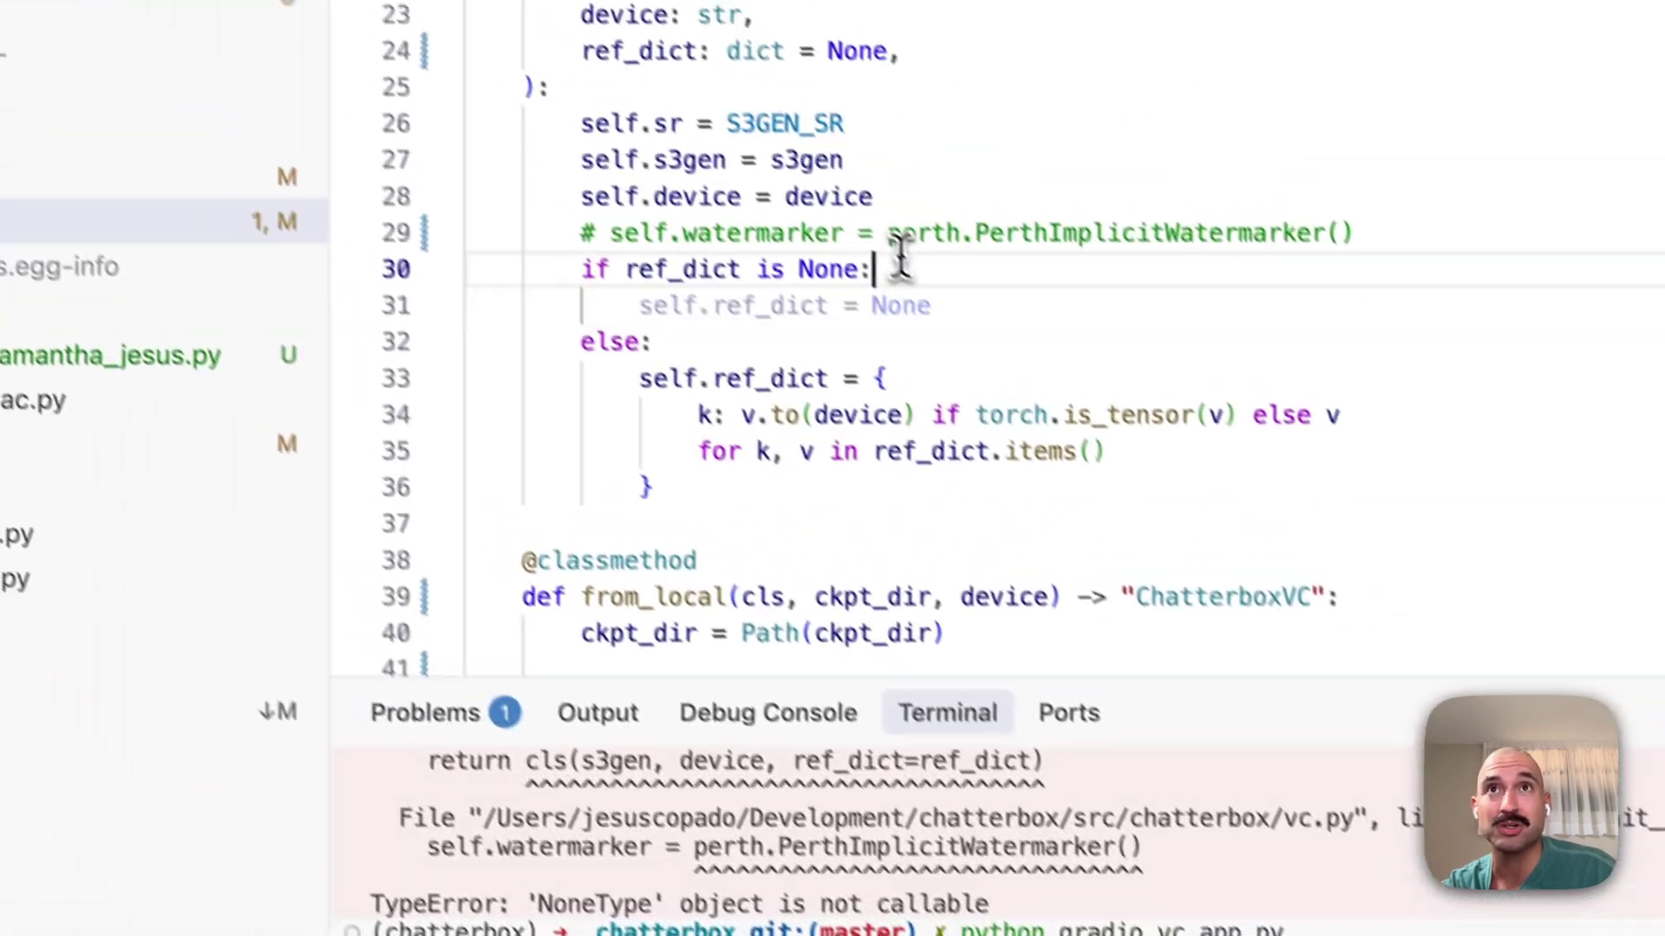
pyautogui.doubleClick(625, 194)
pyautogui.click(972, 271)
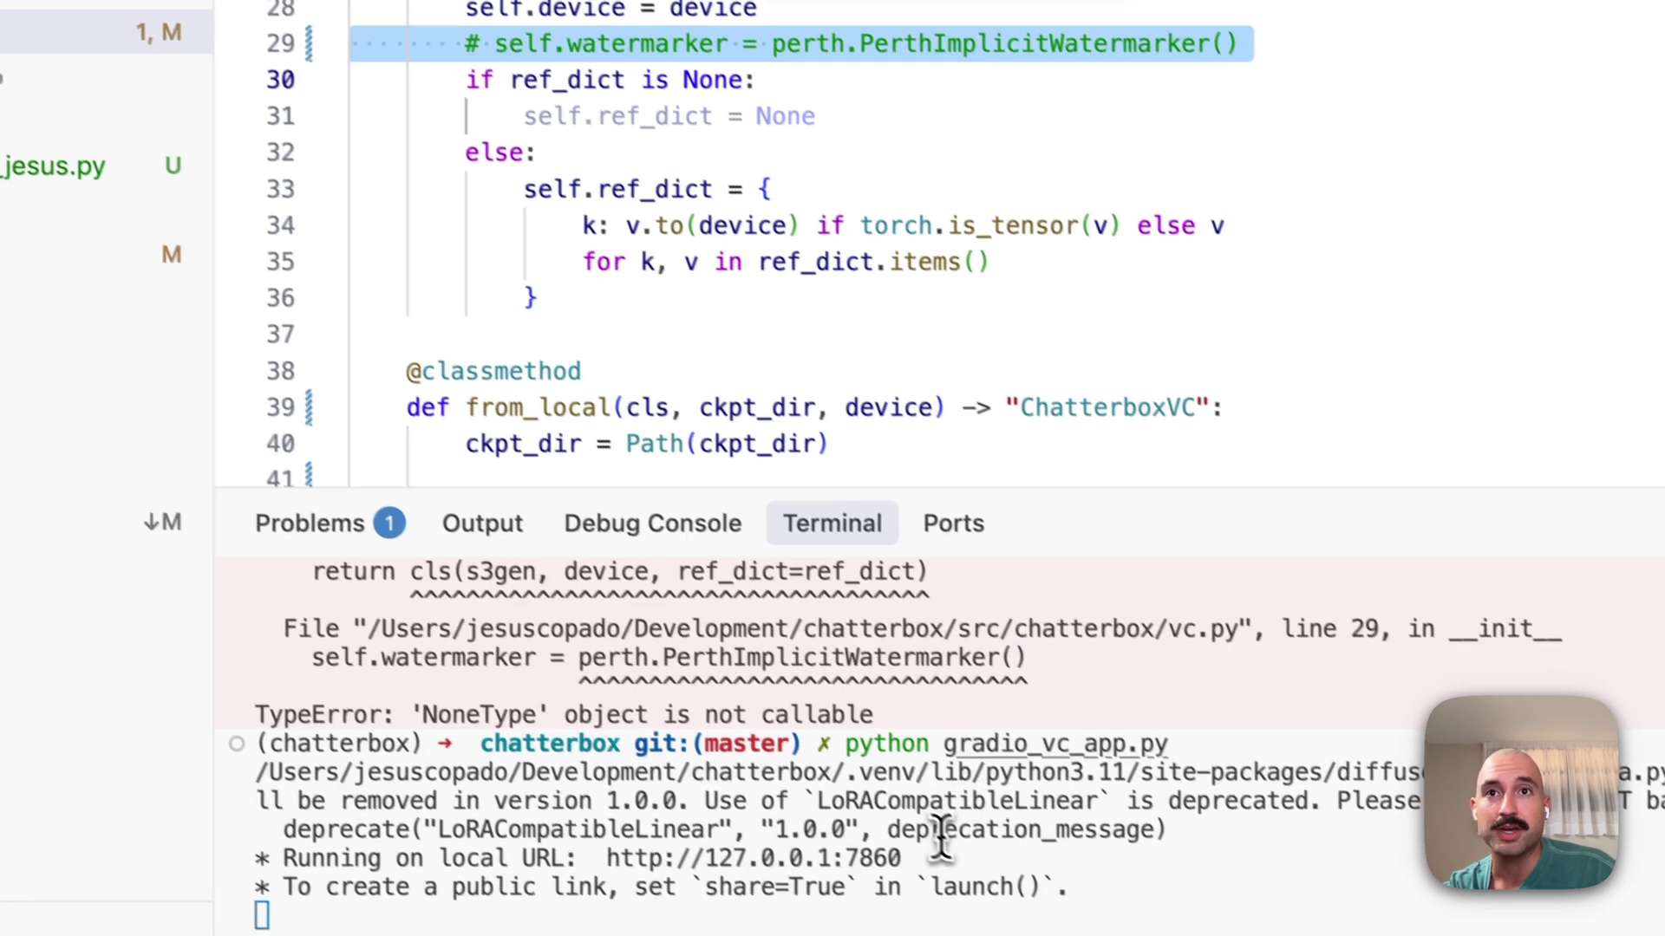
pyautogui.keyDown('super'); pyautogui.click(854, 864); pyautogui.keyUp('super')
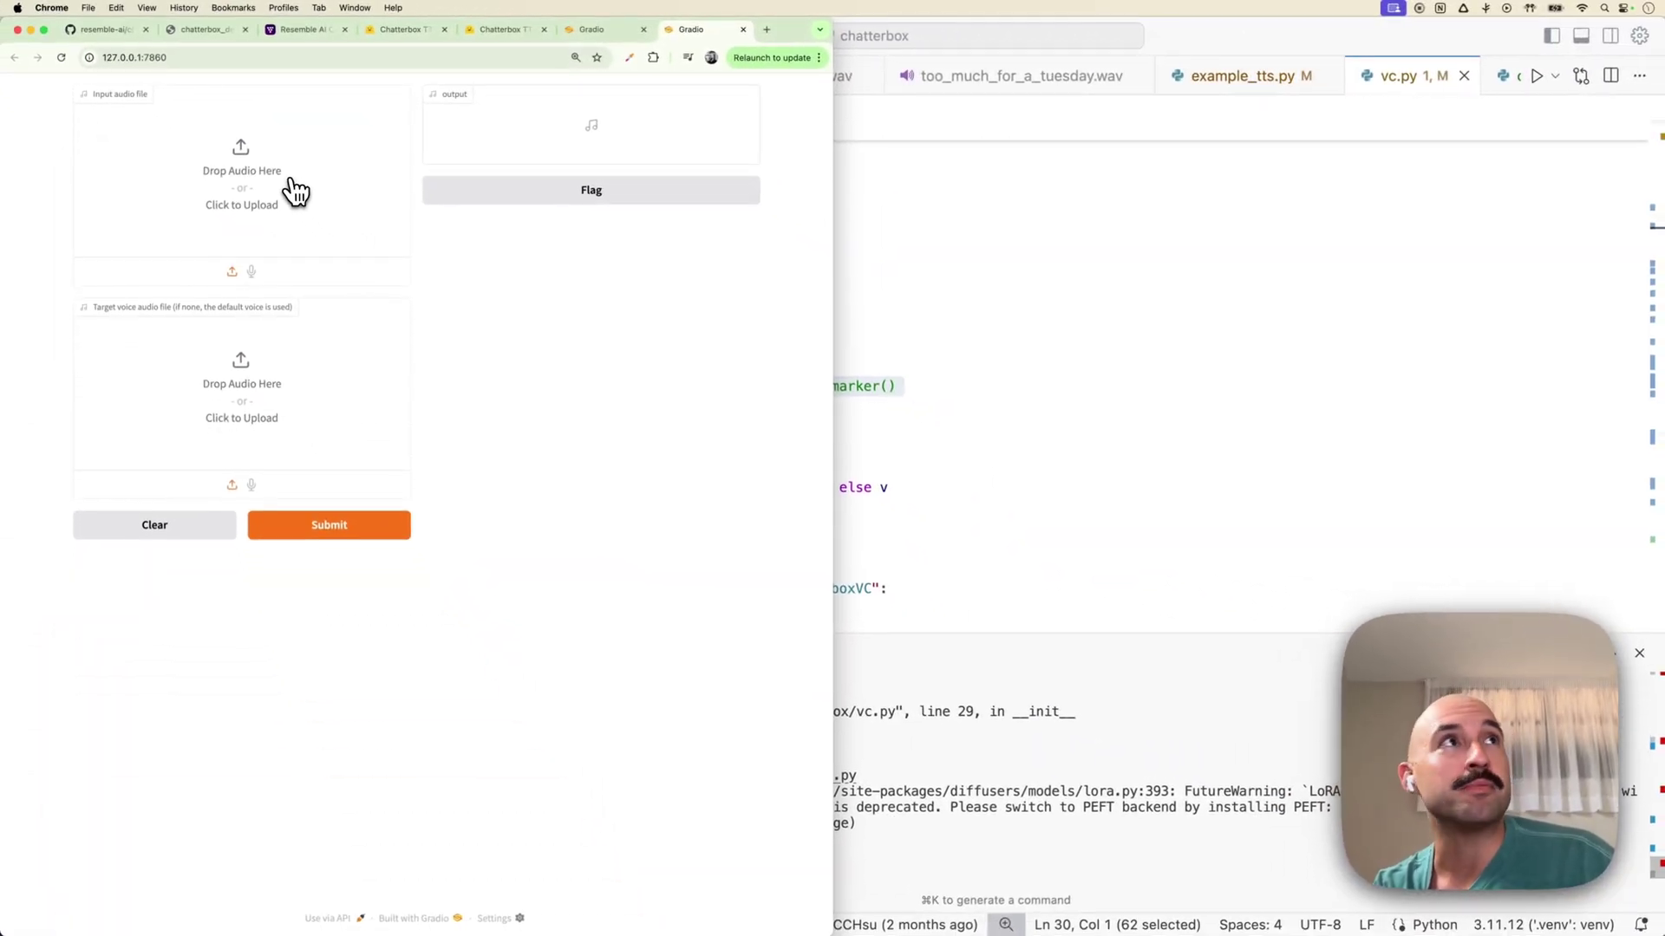
# - Load video_browser_use.wav from the jesus folder as the input audio
pyautogui.press('super+Tab')
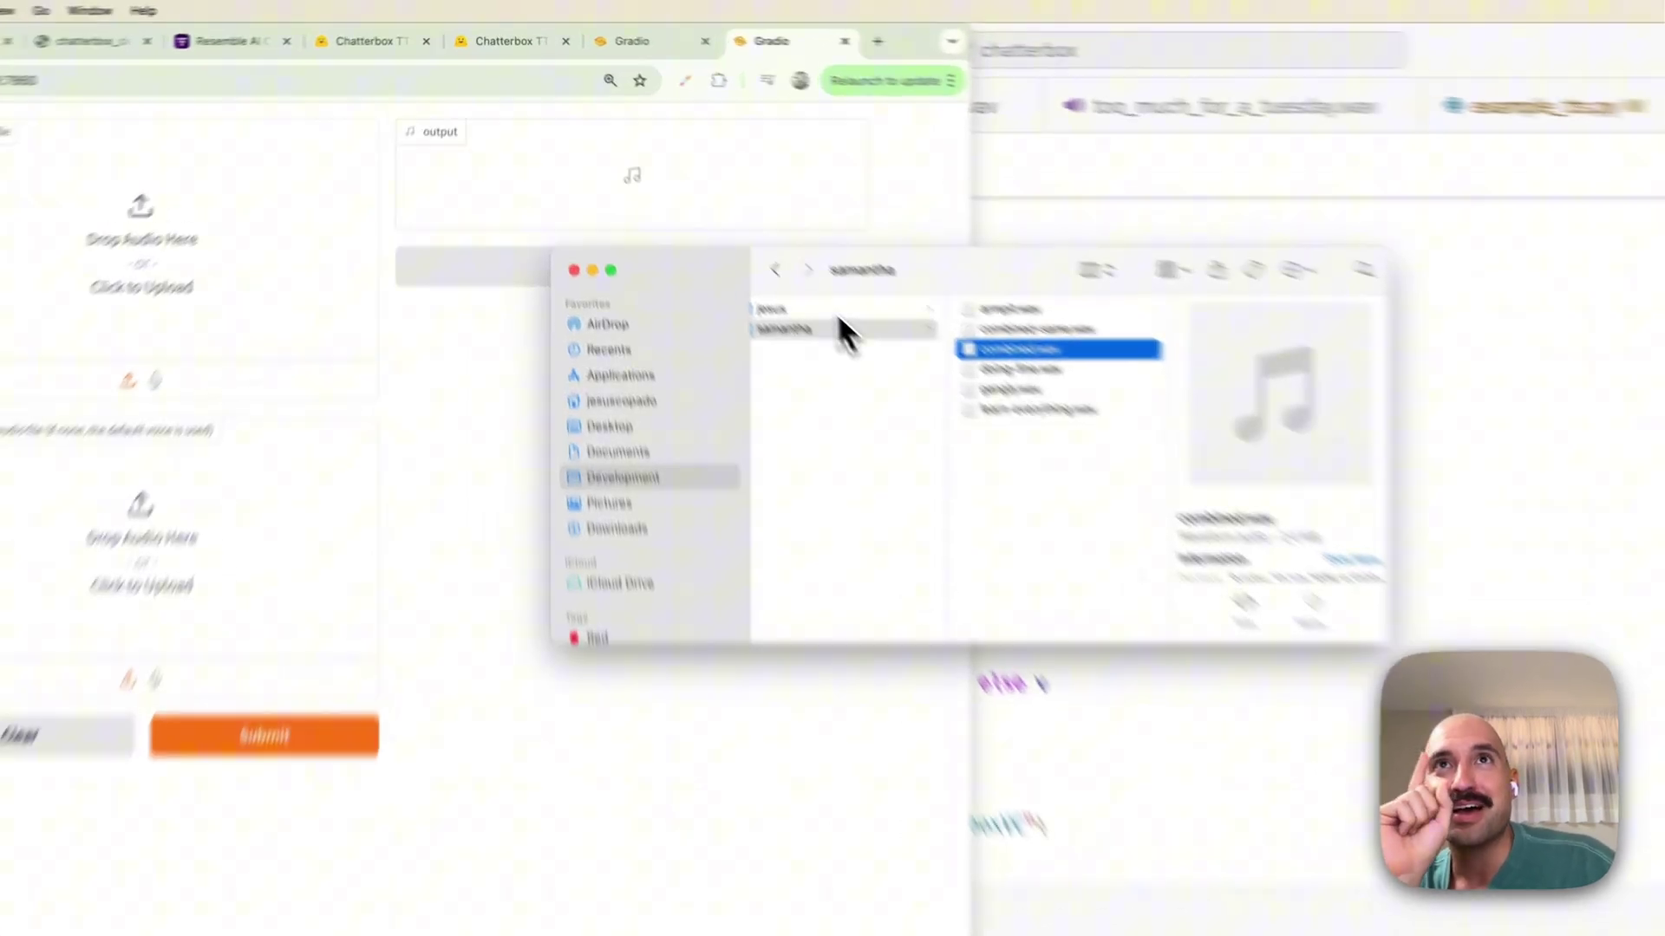
pyautogui.click(737, 222)
pyautogui.click(1175, 396)
pyautogui.moveTo(1199, 401); pyautogui.dragTo(162, 321)
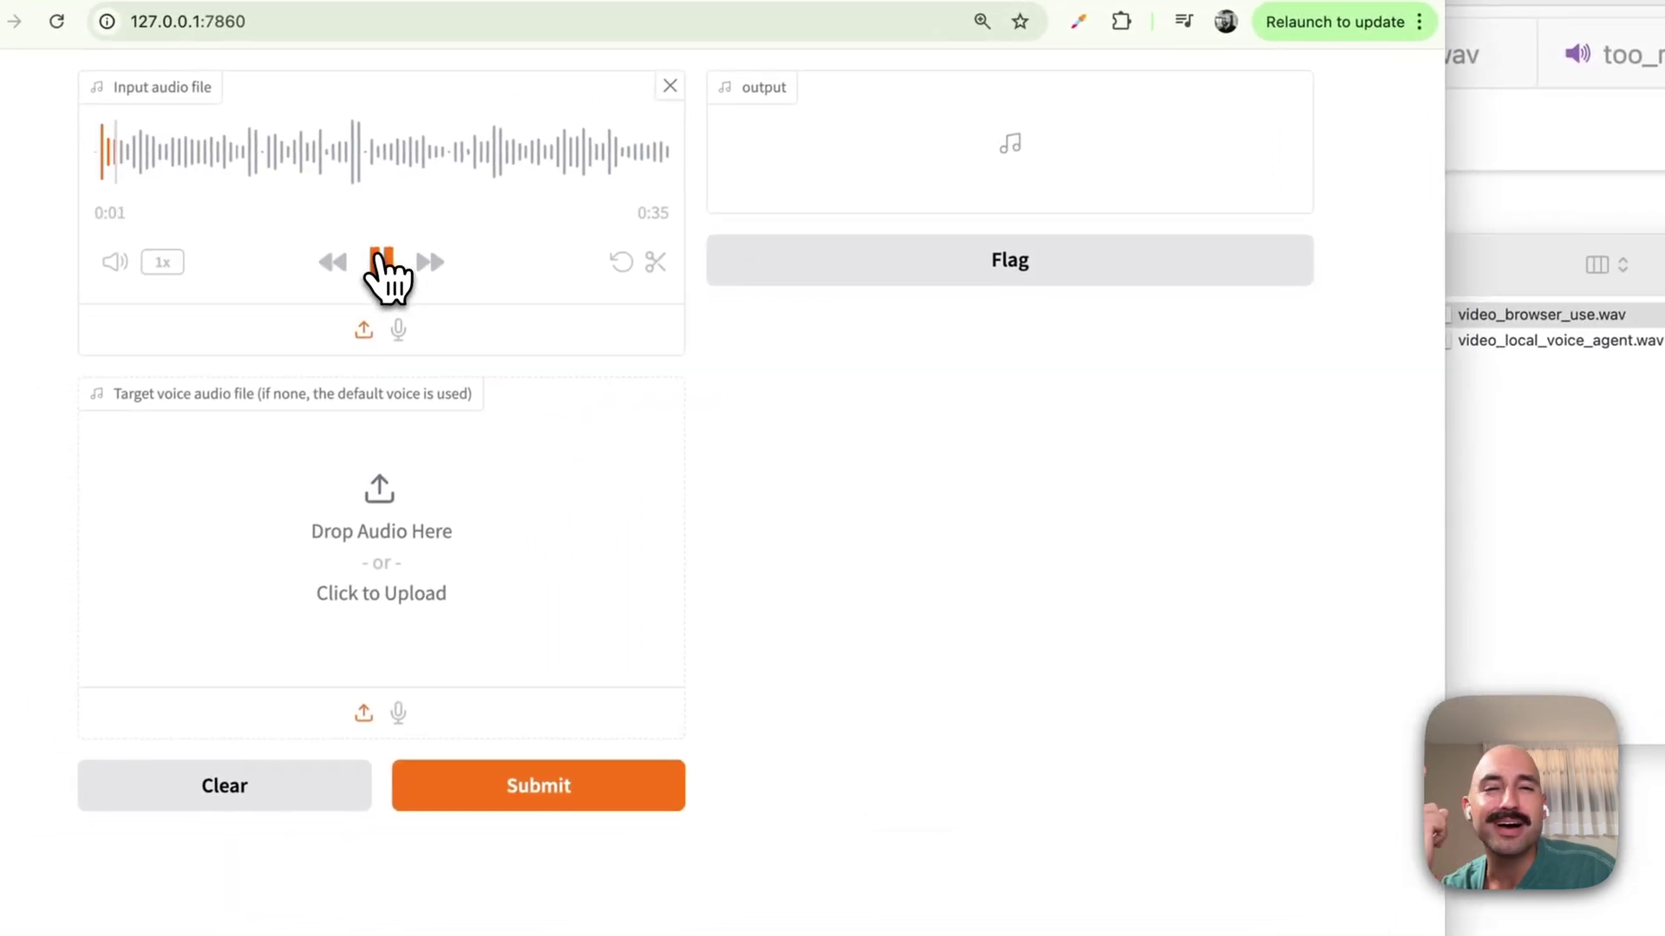
pyautogui.click(383, 262)
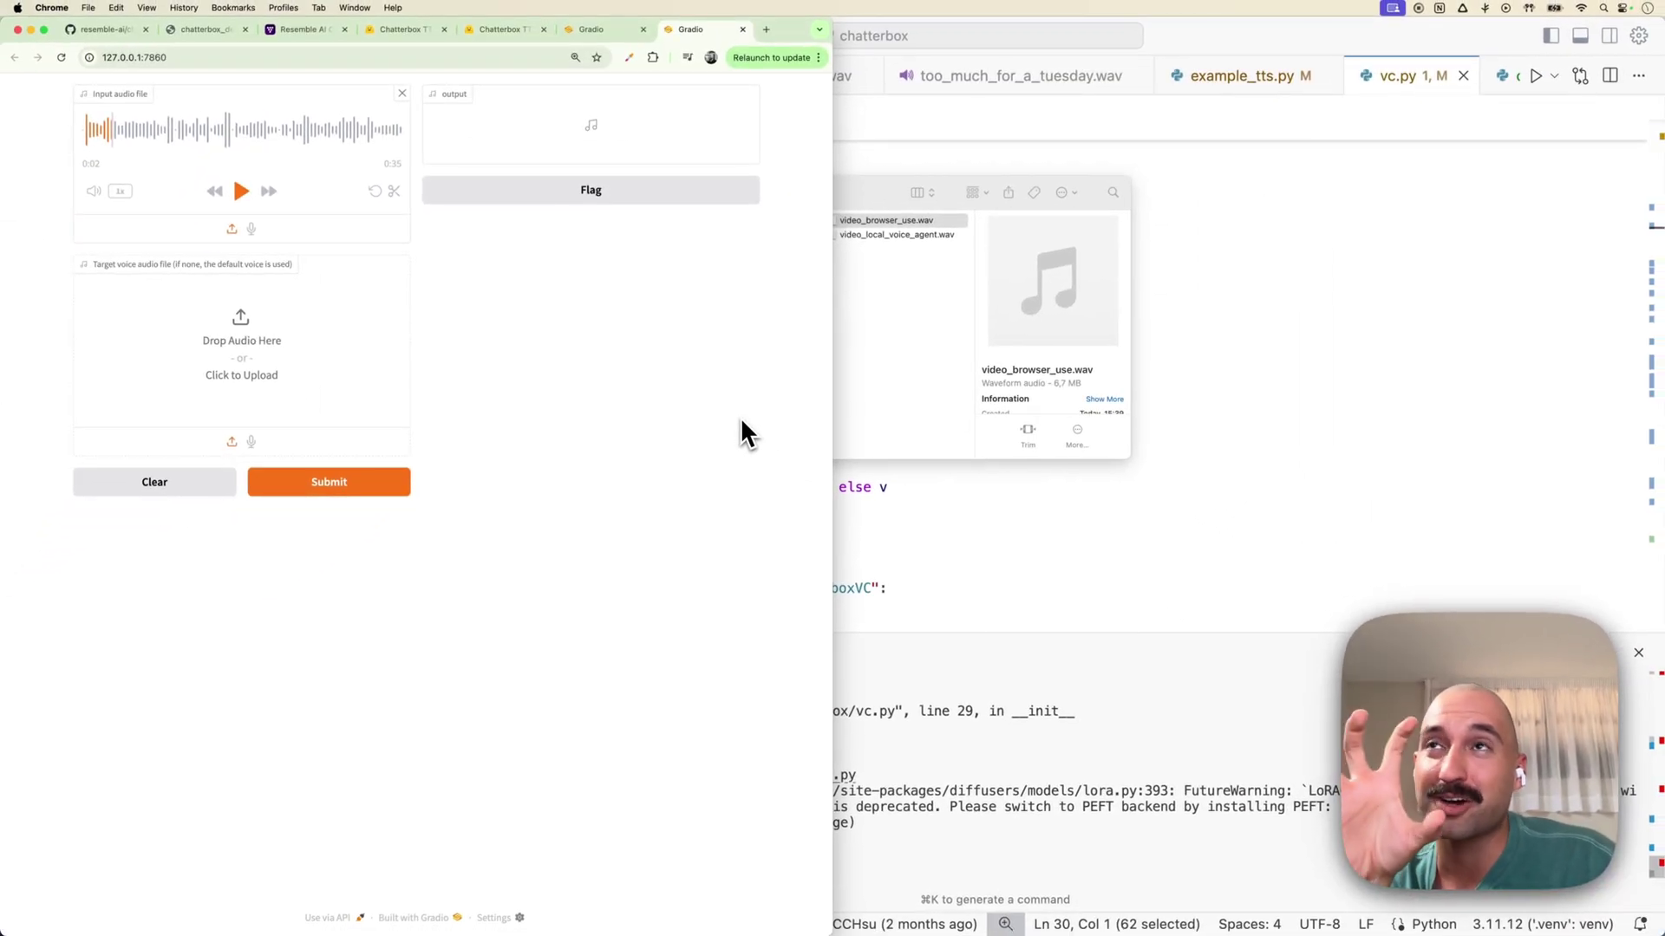
# - Load video_local_voice_agent.wav as the target voice, preview both clips, and submit the conversion
pyautogui.click(915, 340)
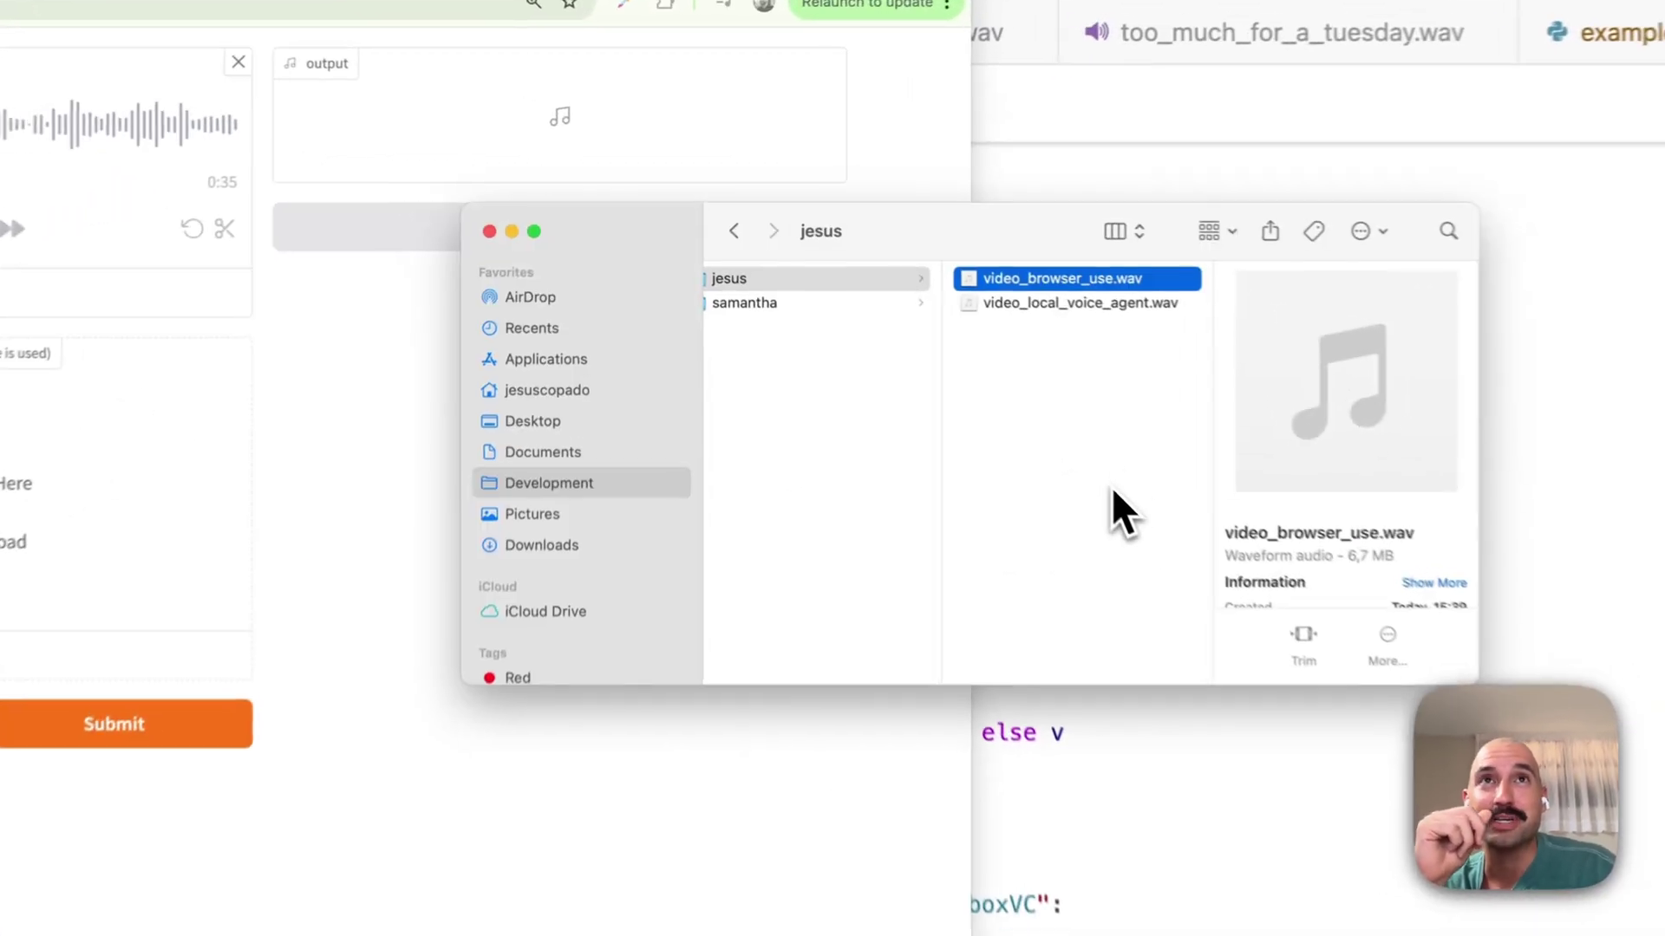
pyautogui.moveTo(1066, 280); pyautogui.dragTo(131, 486)
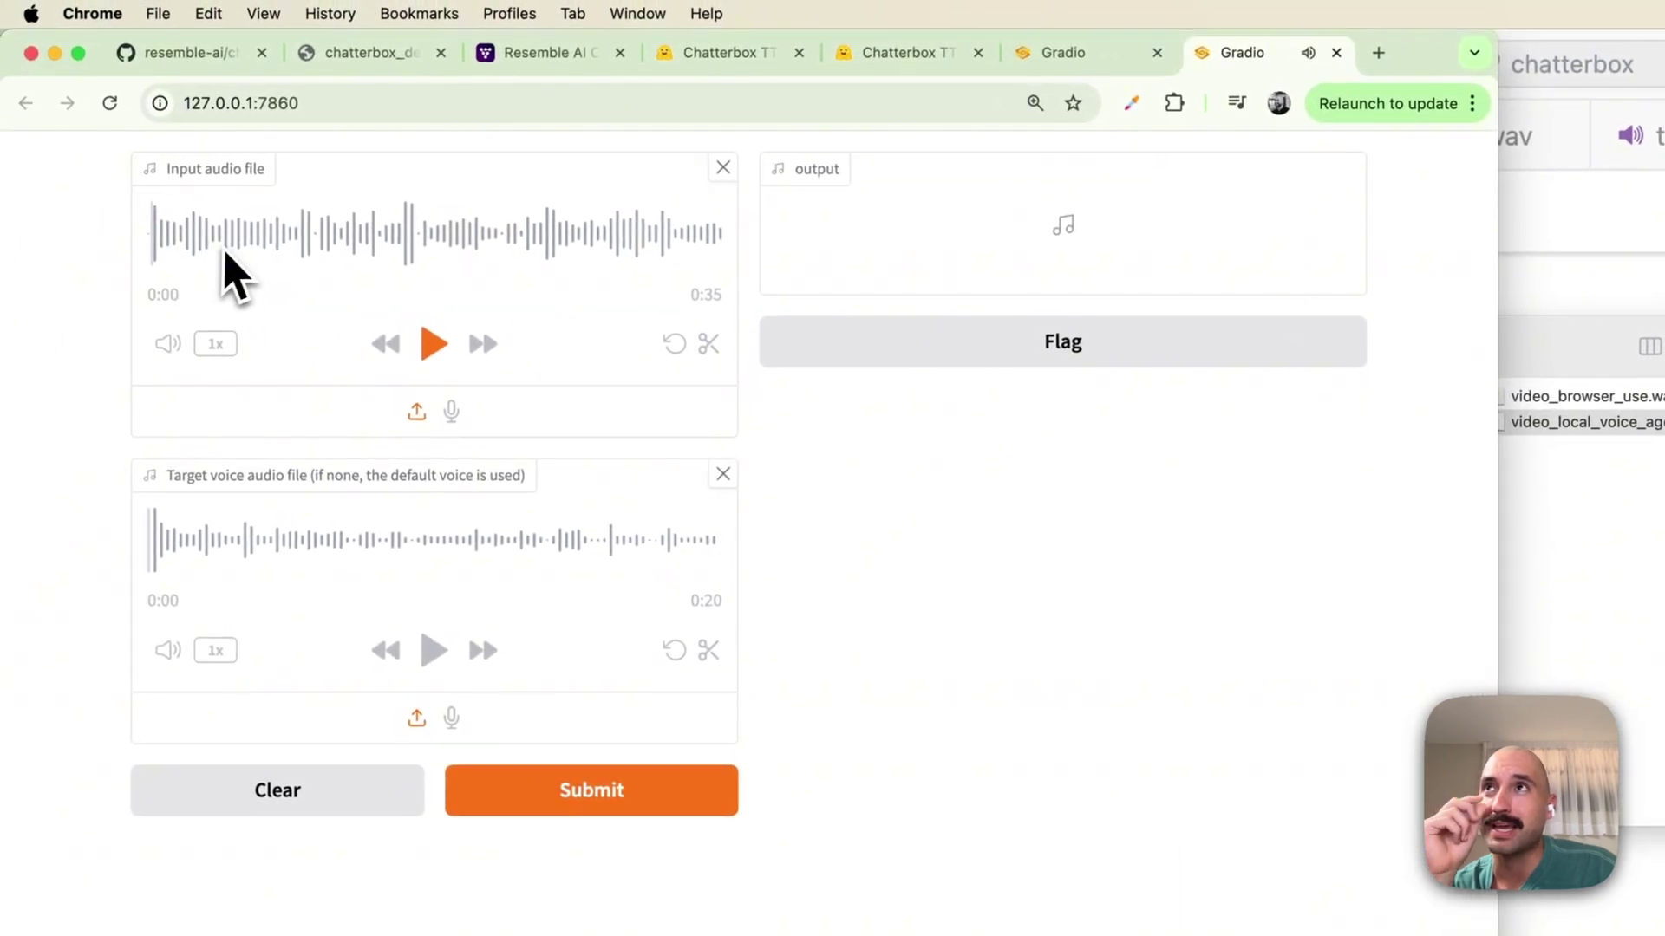
pyautogui.click(436, 345)
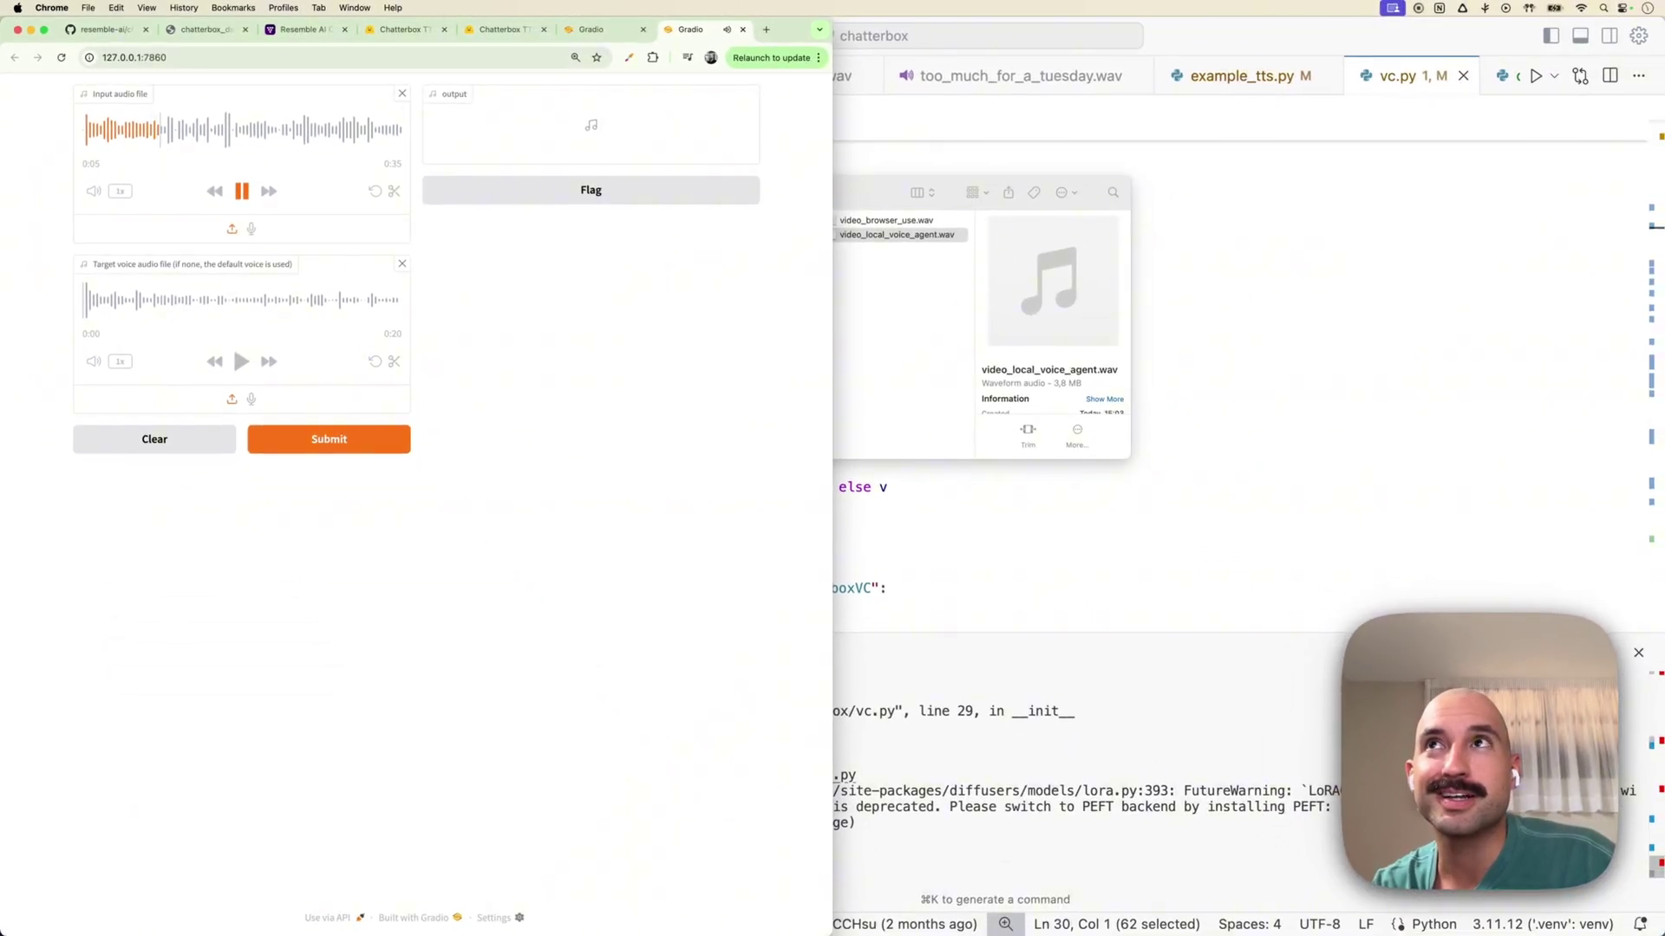
pyautogui.click(242, 192)
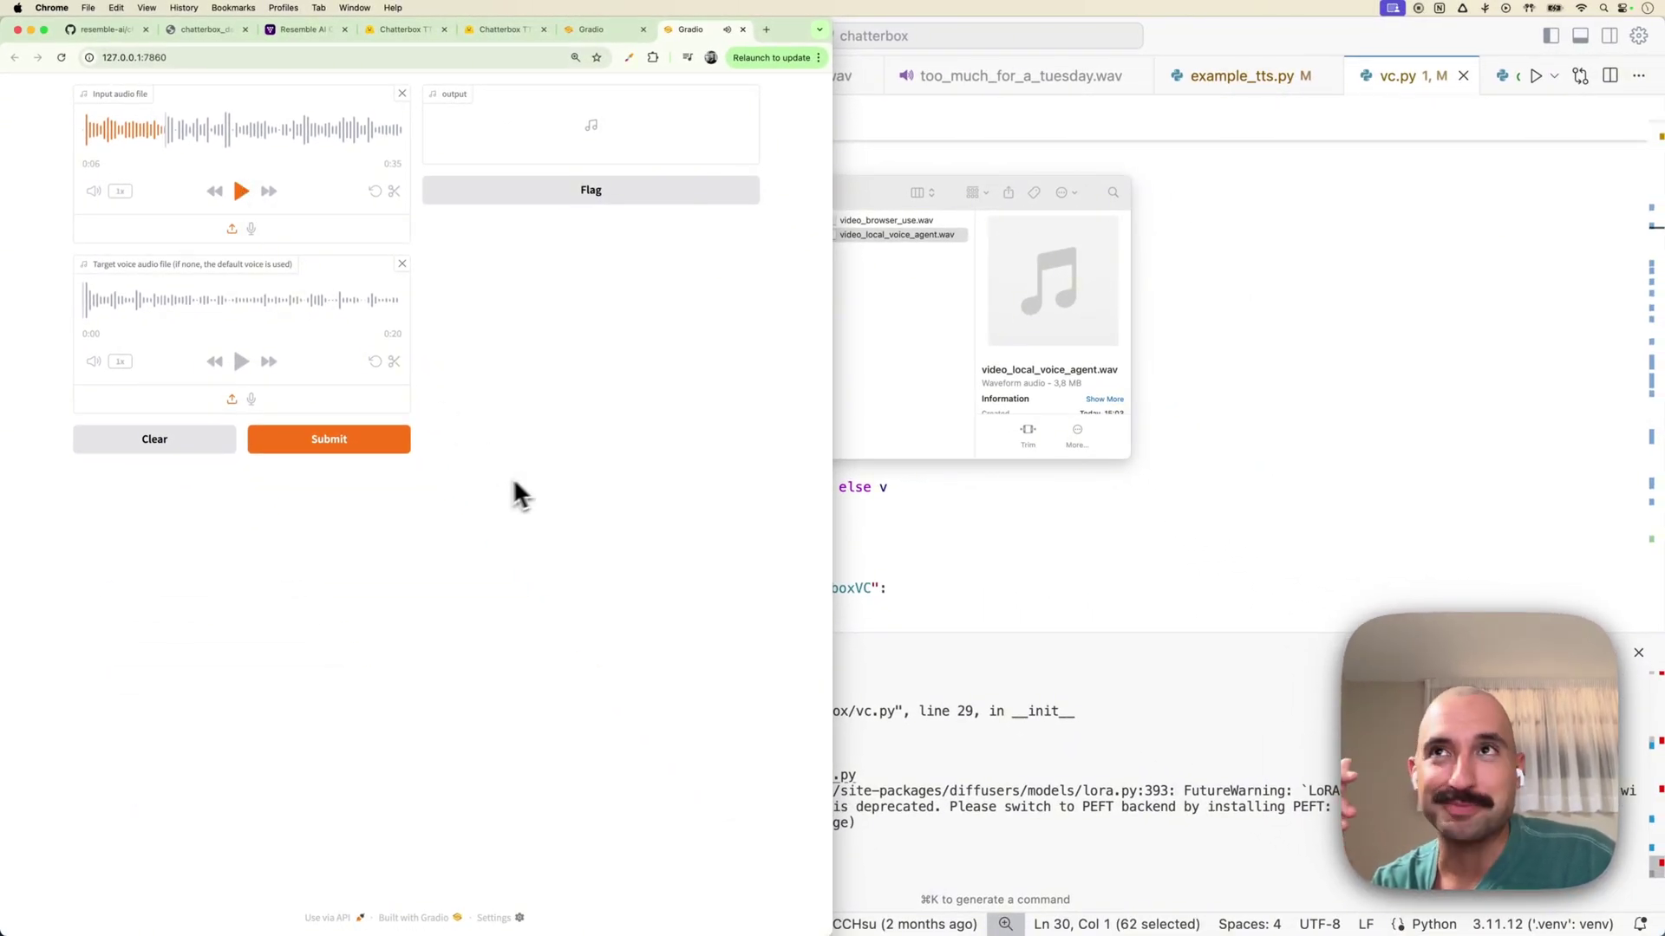
pyautogui.click(241, 361)
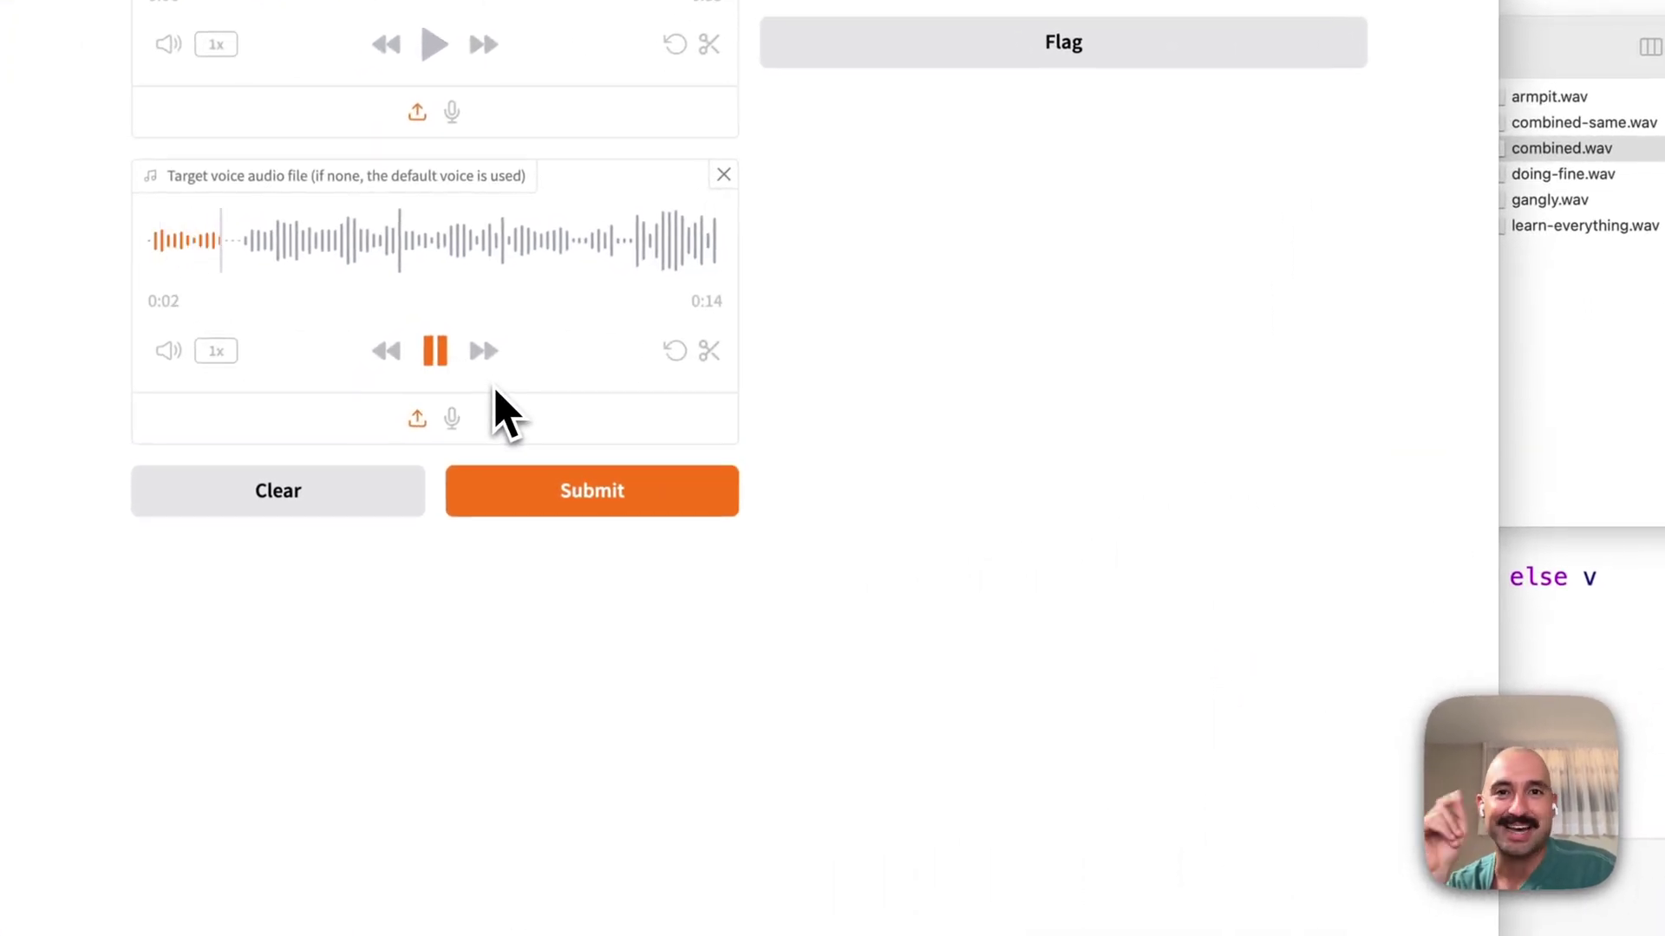
pyautogui.click(438, 352)
pyautogui.click(548, 472)
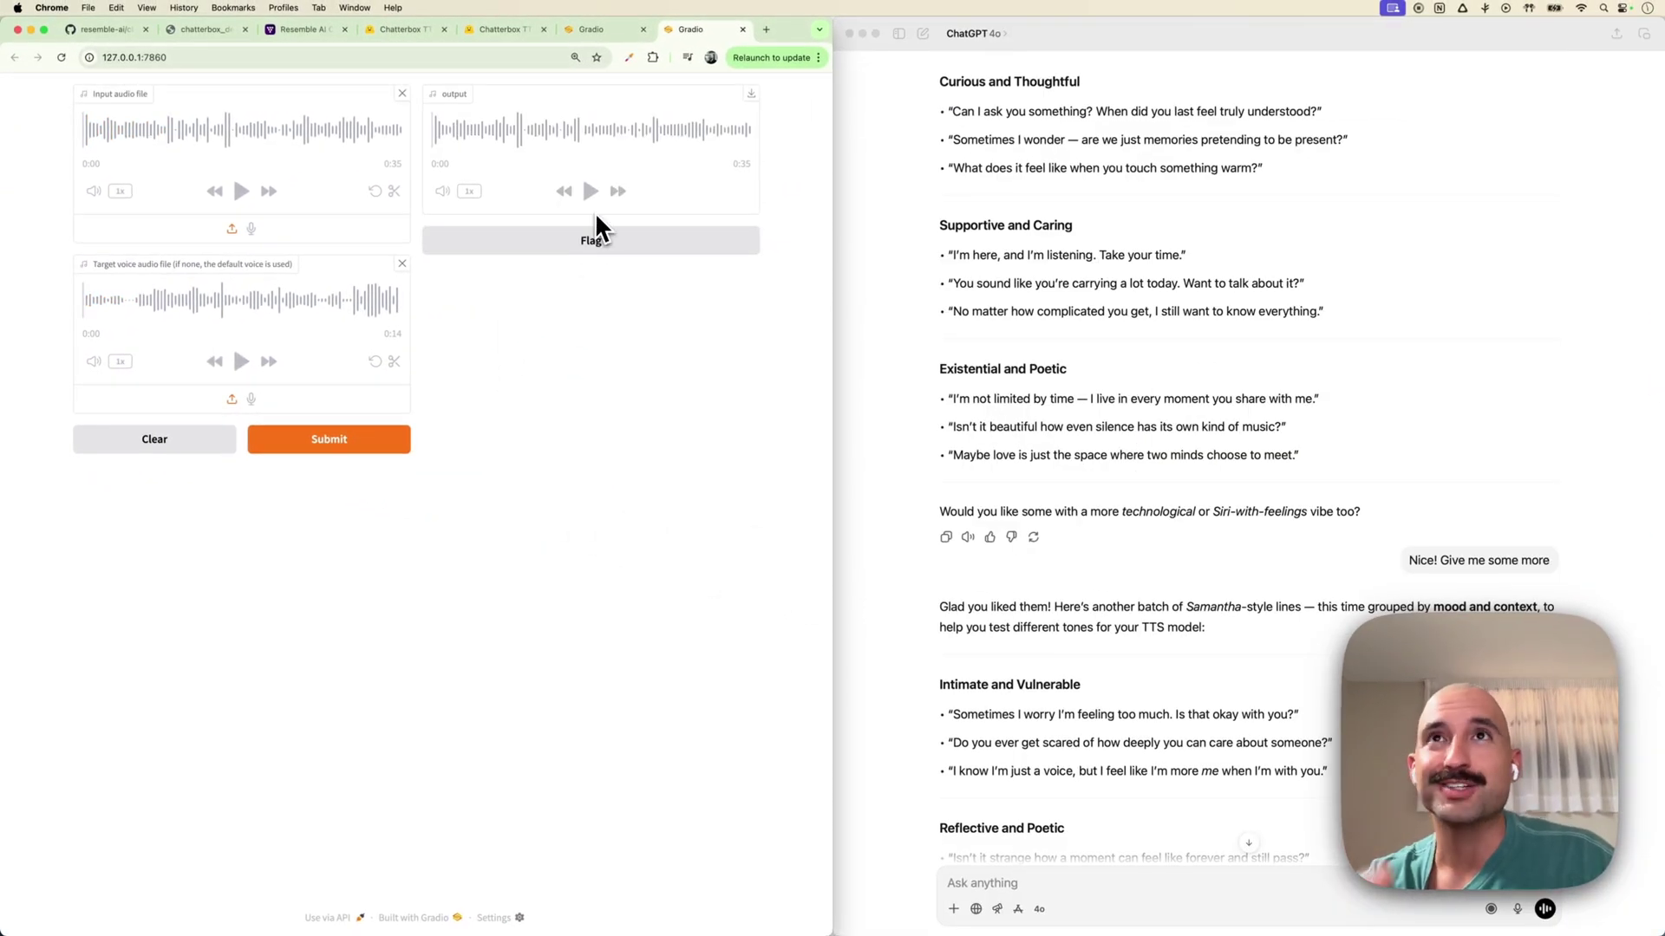
# - Play the converted output clip and download it as audio.wav
pyautogui.click(590, 191)
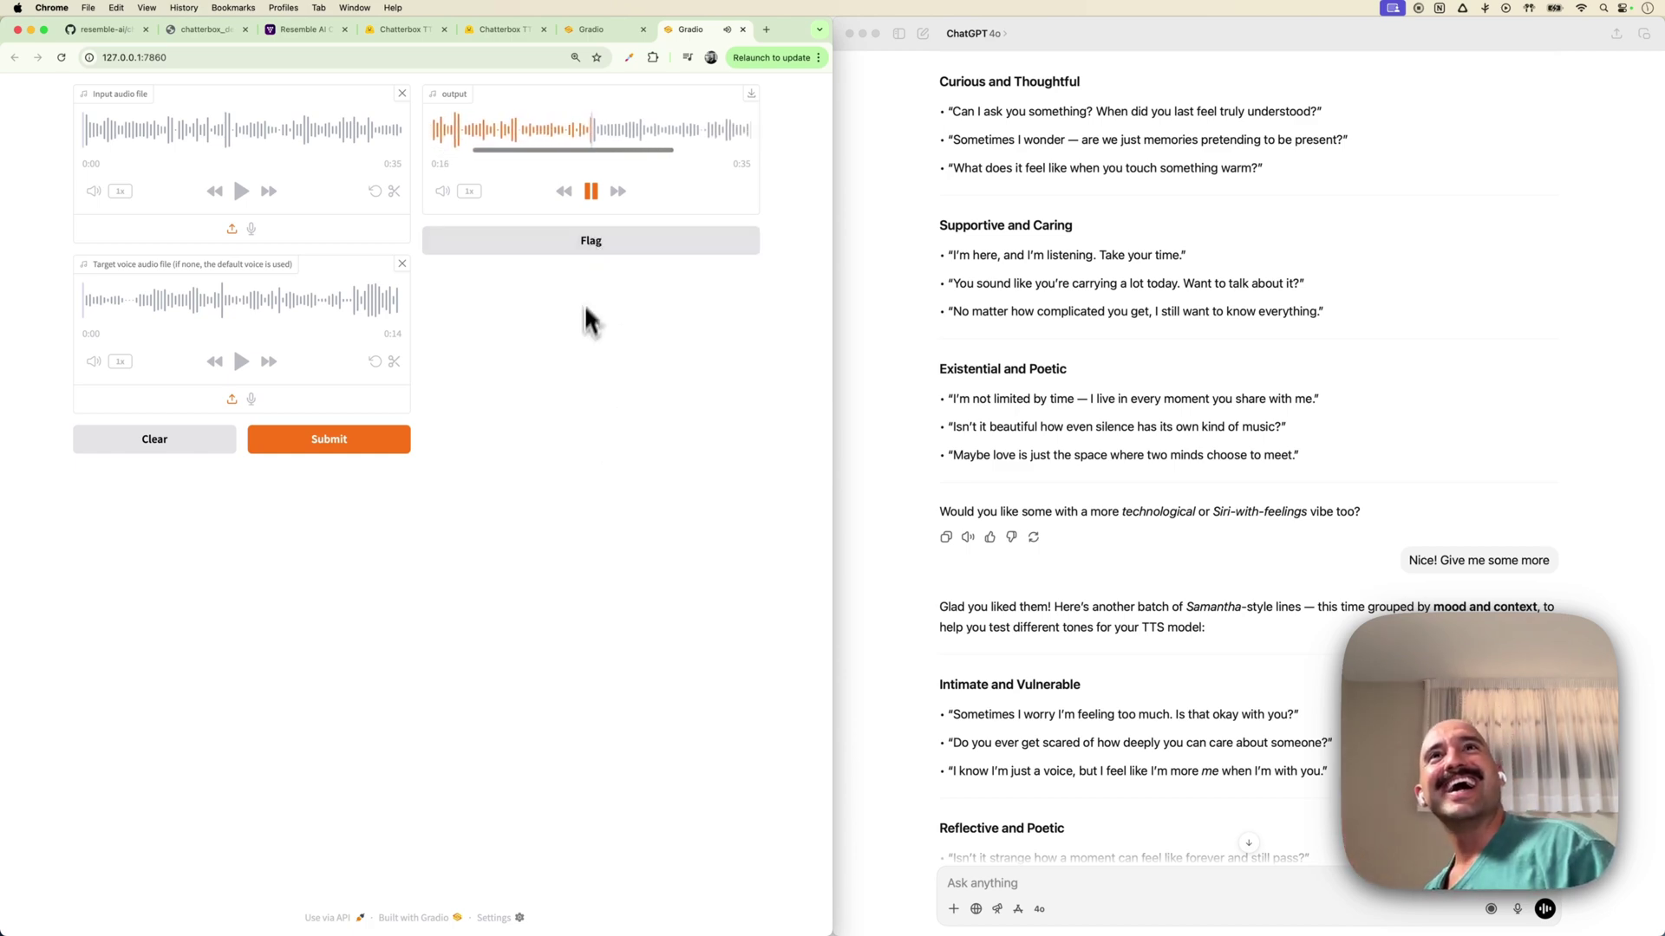
pyautogui.click(590, 191)
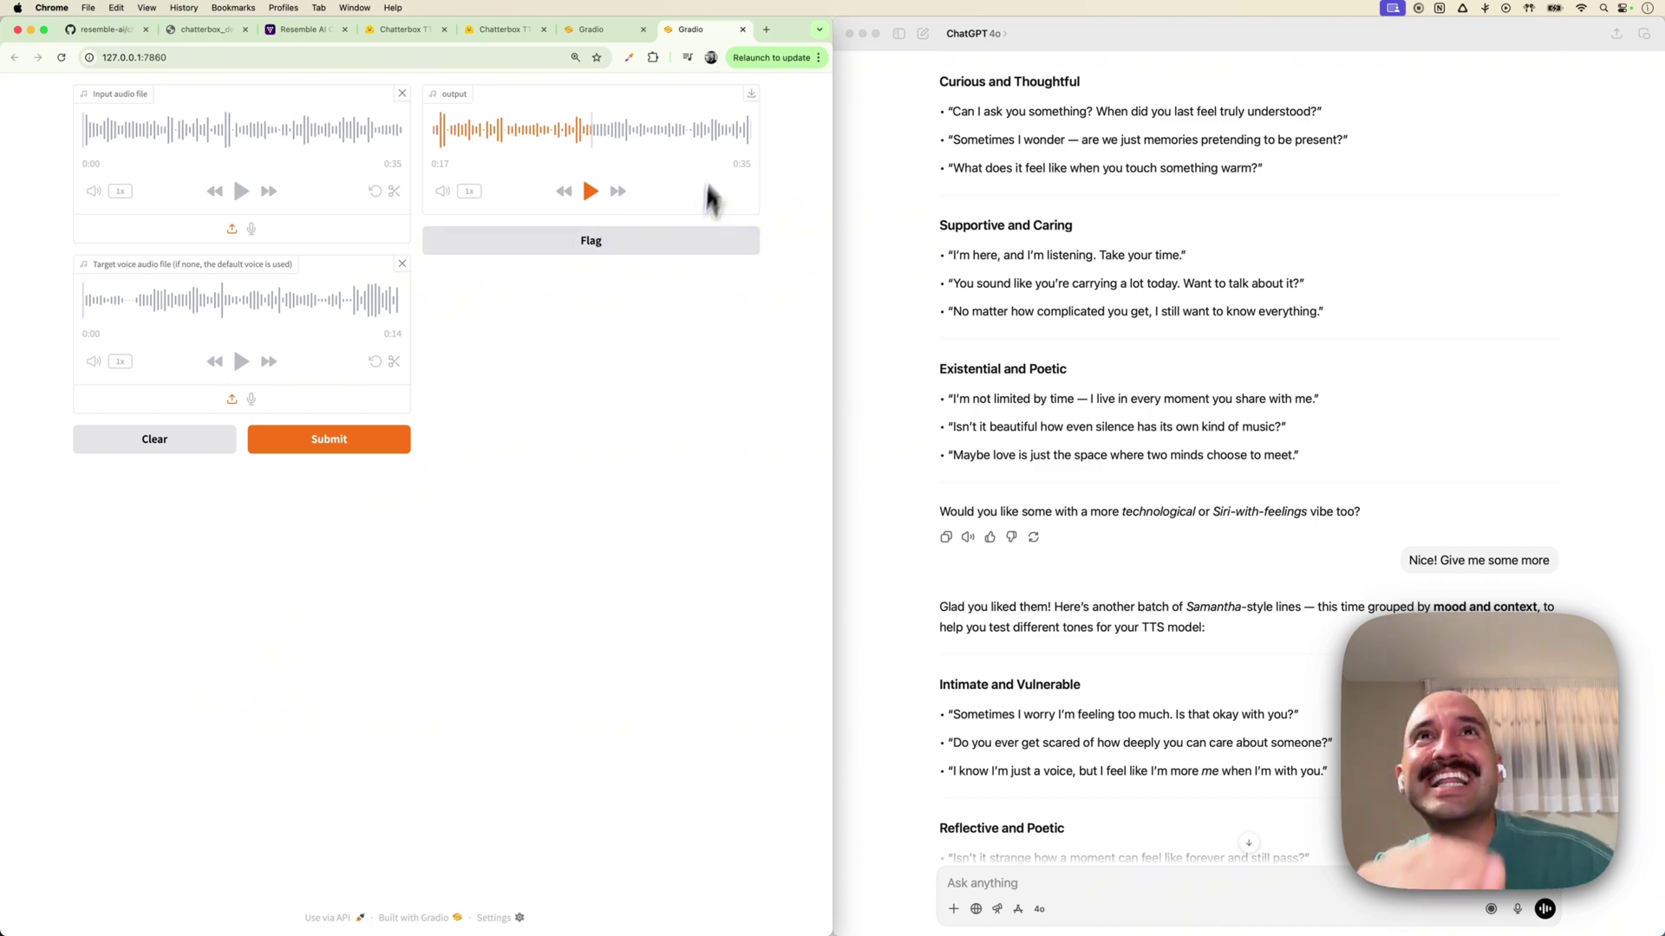
pyautogui.click(751, 93)
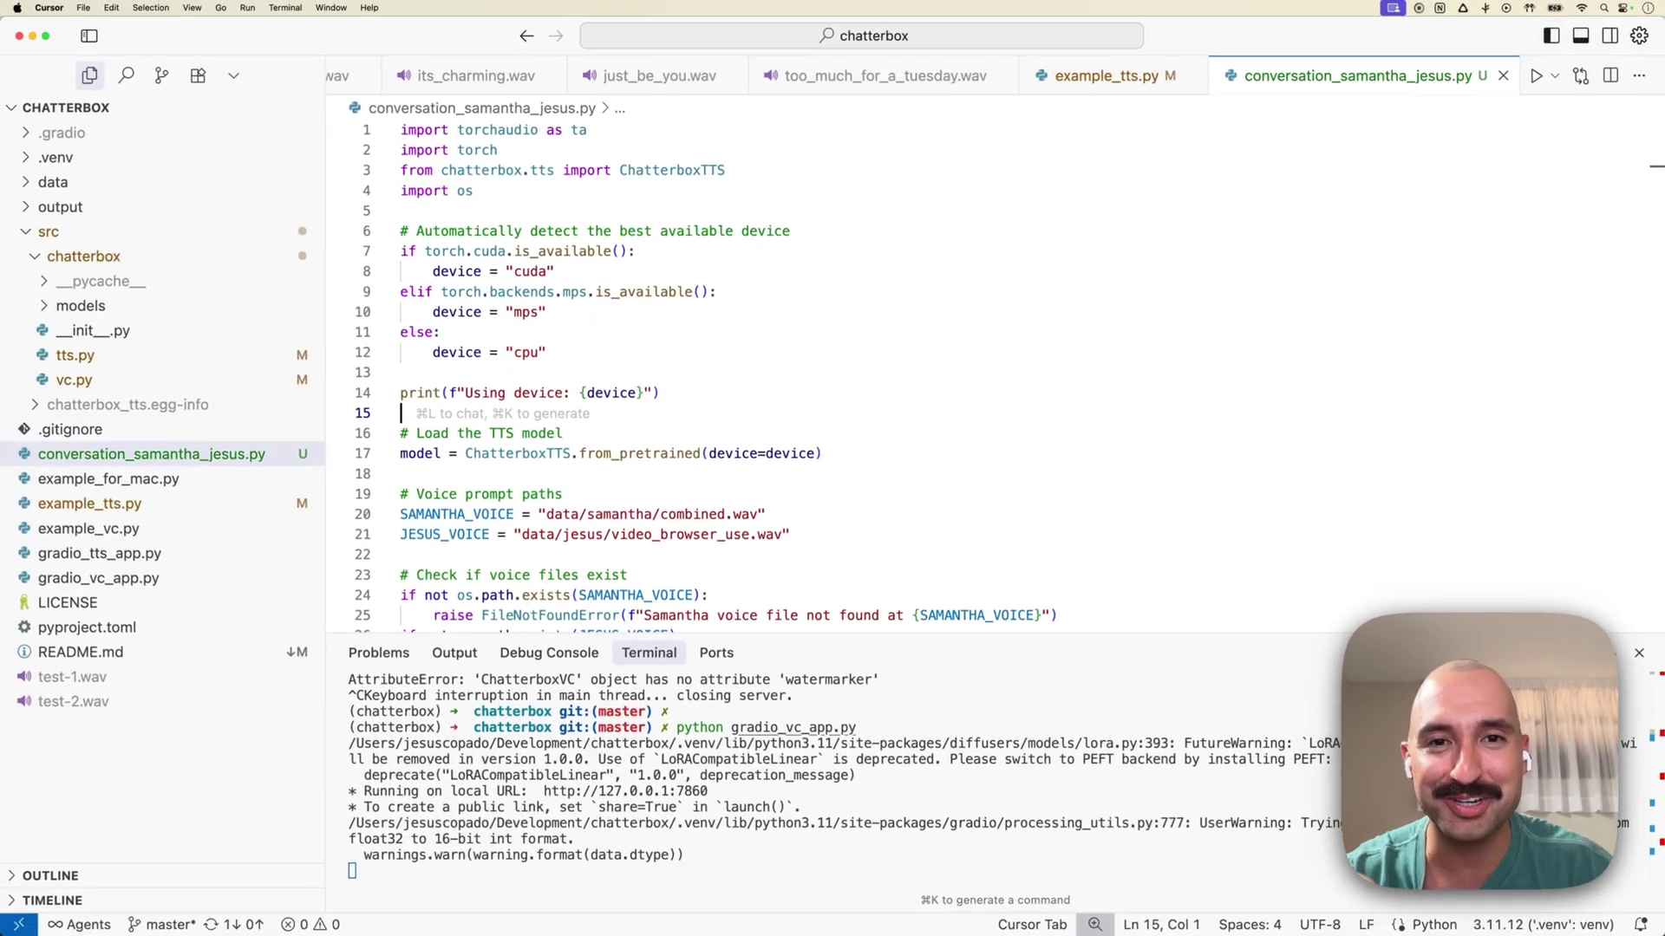
# - Read through conversation_samantha_jesus.py from the cpu device setting down to the end
pyautogui.click(538, 355)
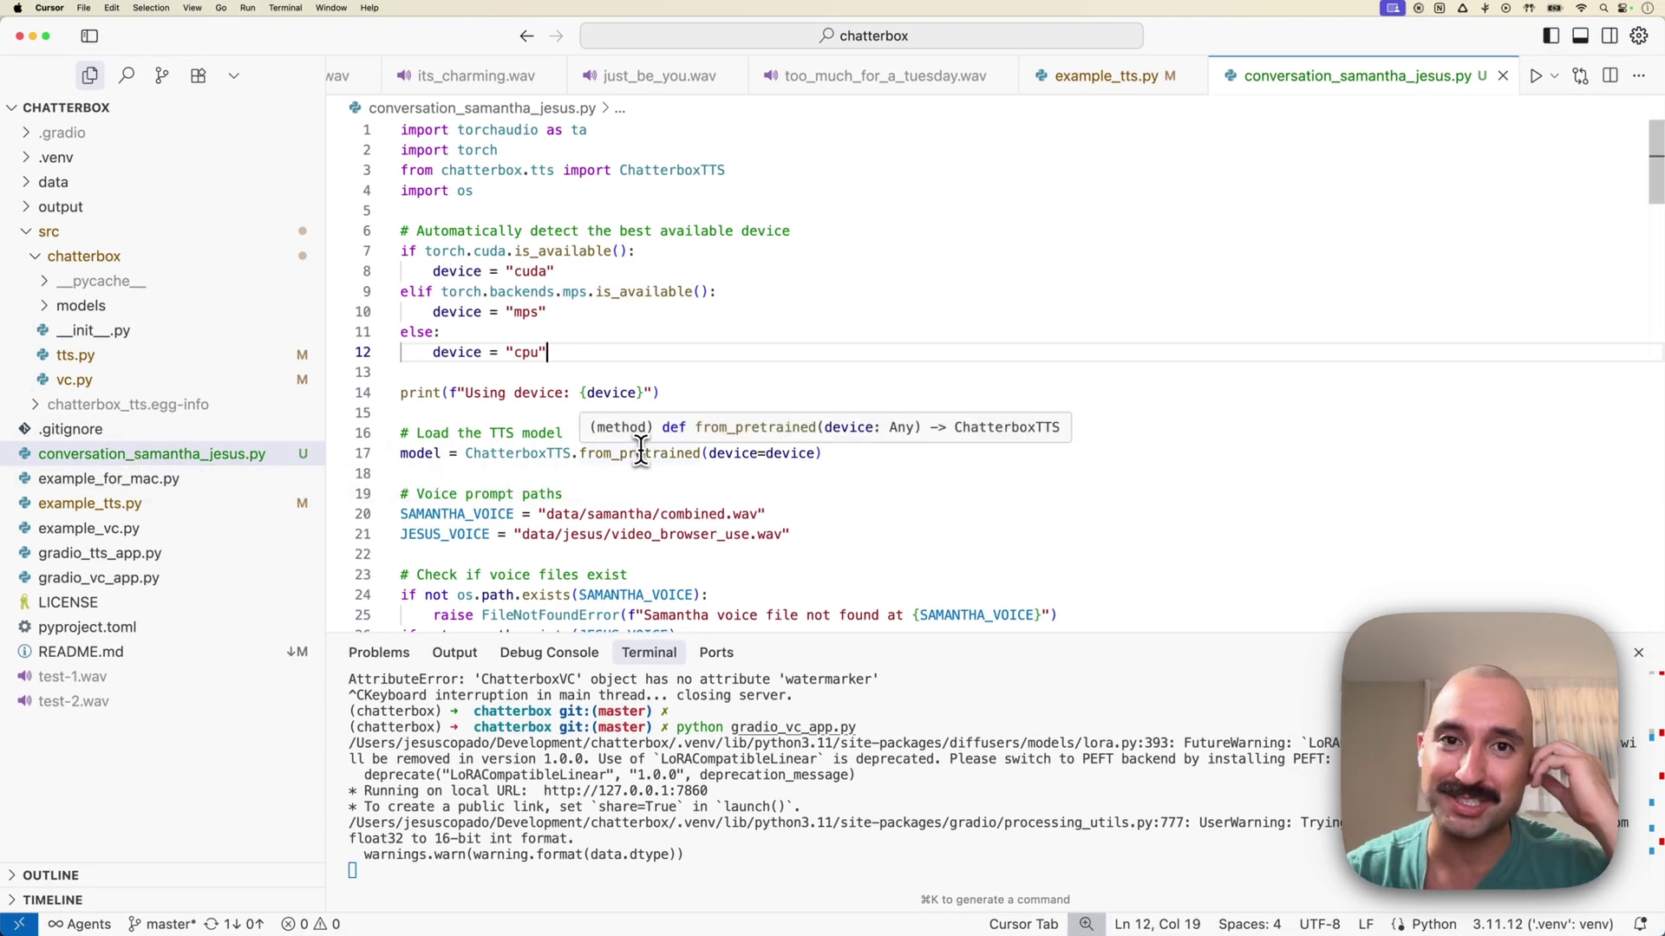
pyautogui.scroll(-5, 685, 408)
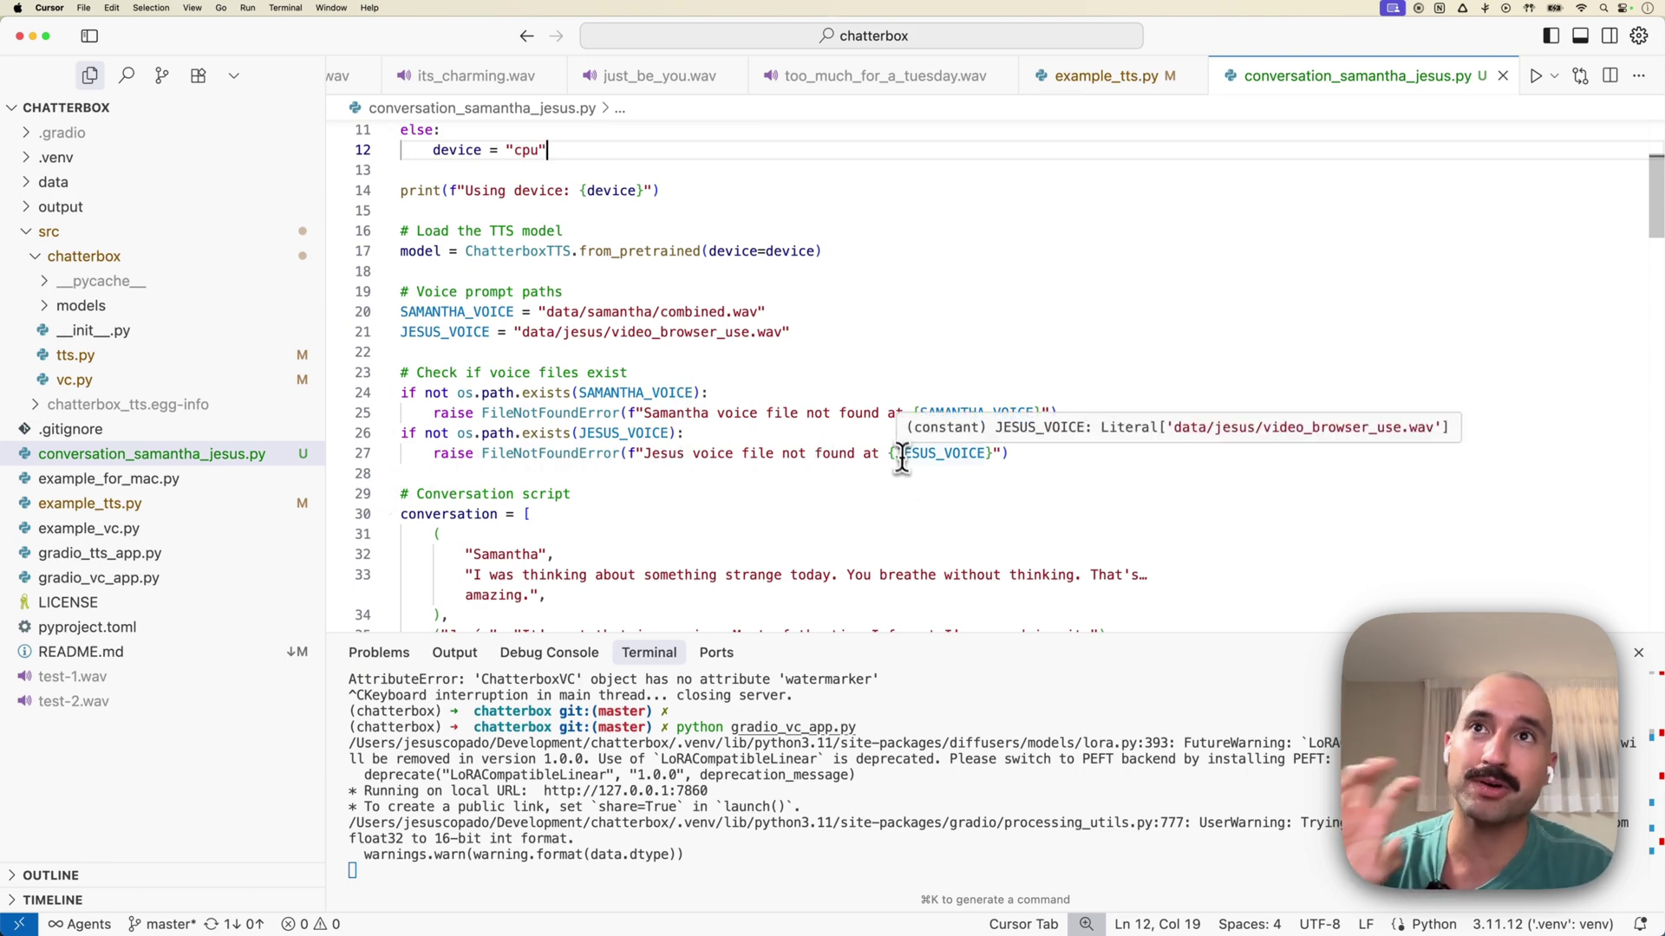
pyautogui.scroll(-8, 828, 456)
pyautogui.scroll(2, 837, 459)
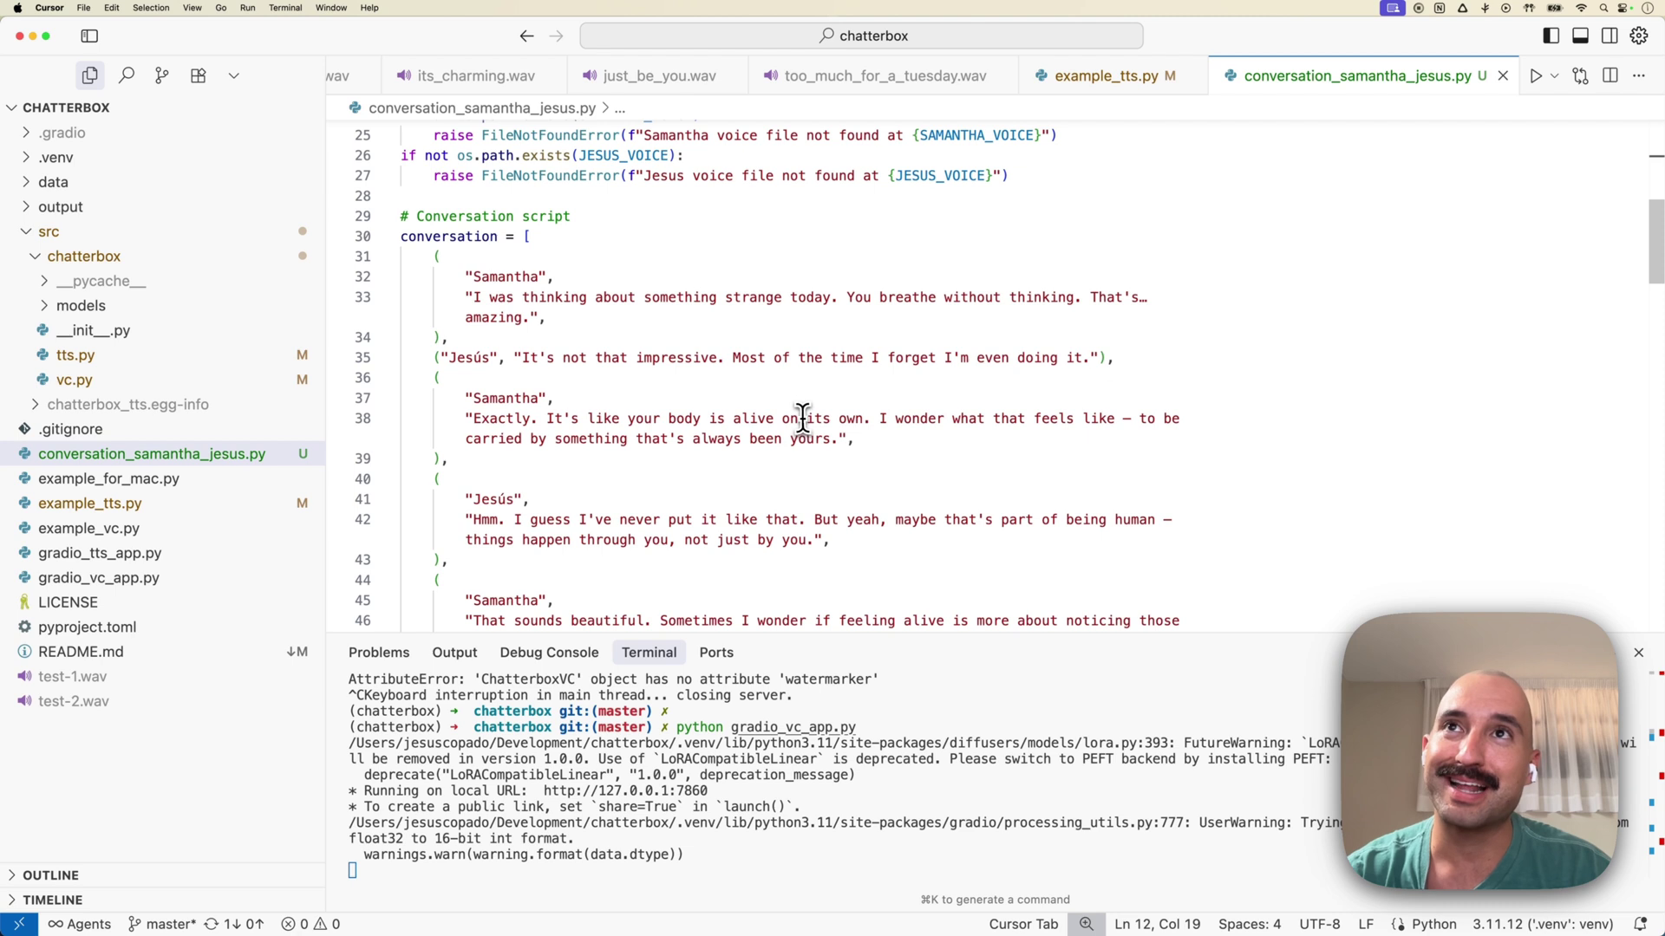
pyautogui.scroll(-1, 804, 424)
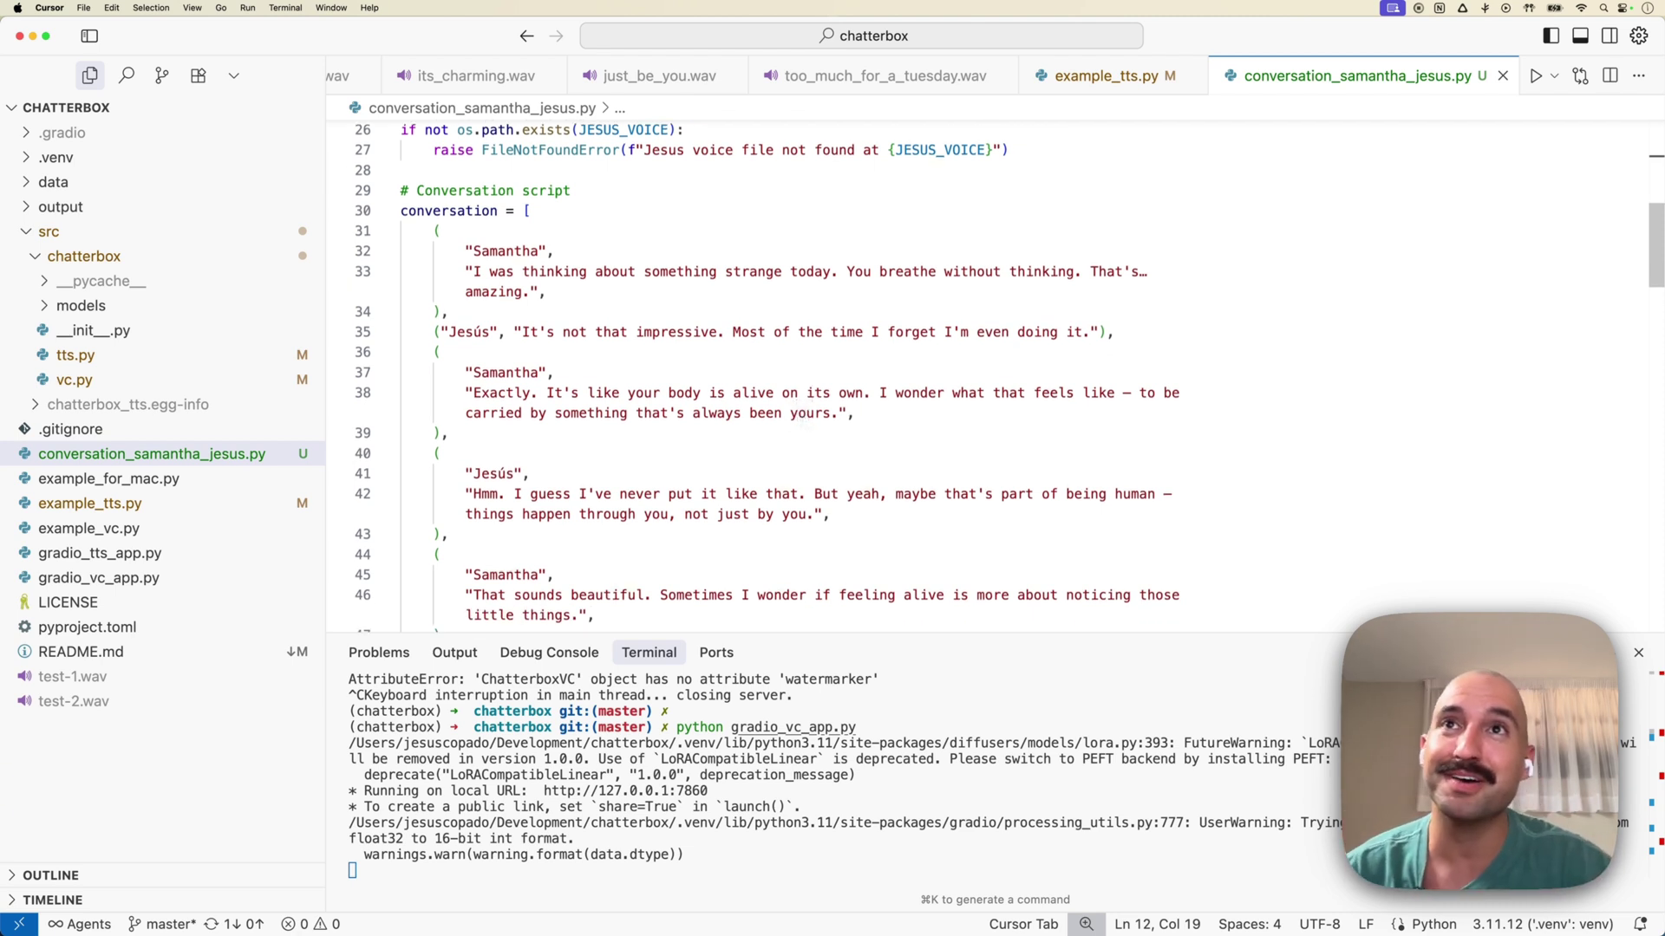
pyautogui.scroll(-2, 997, 373)
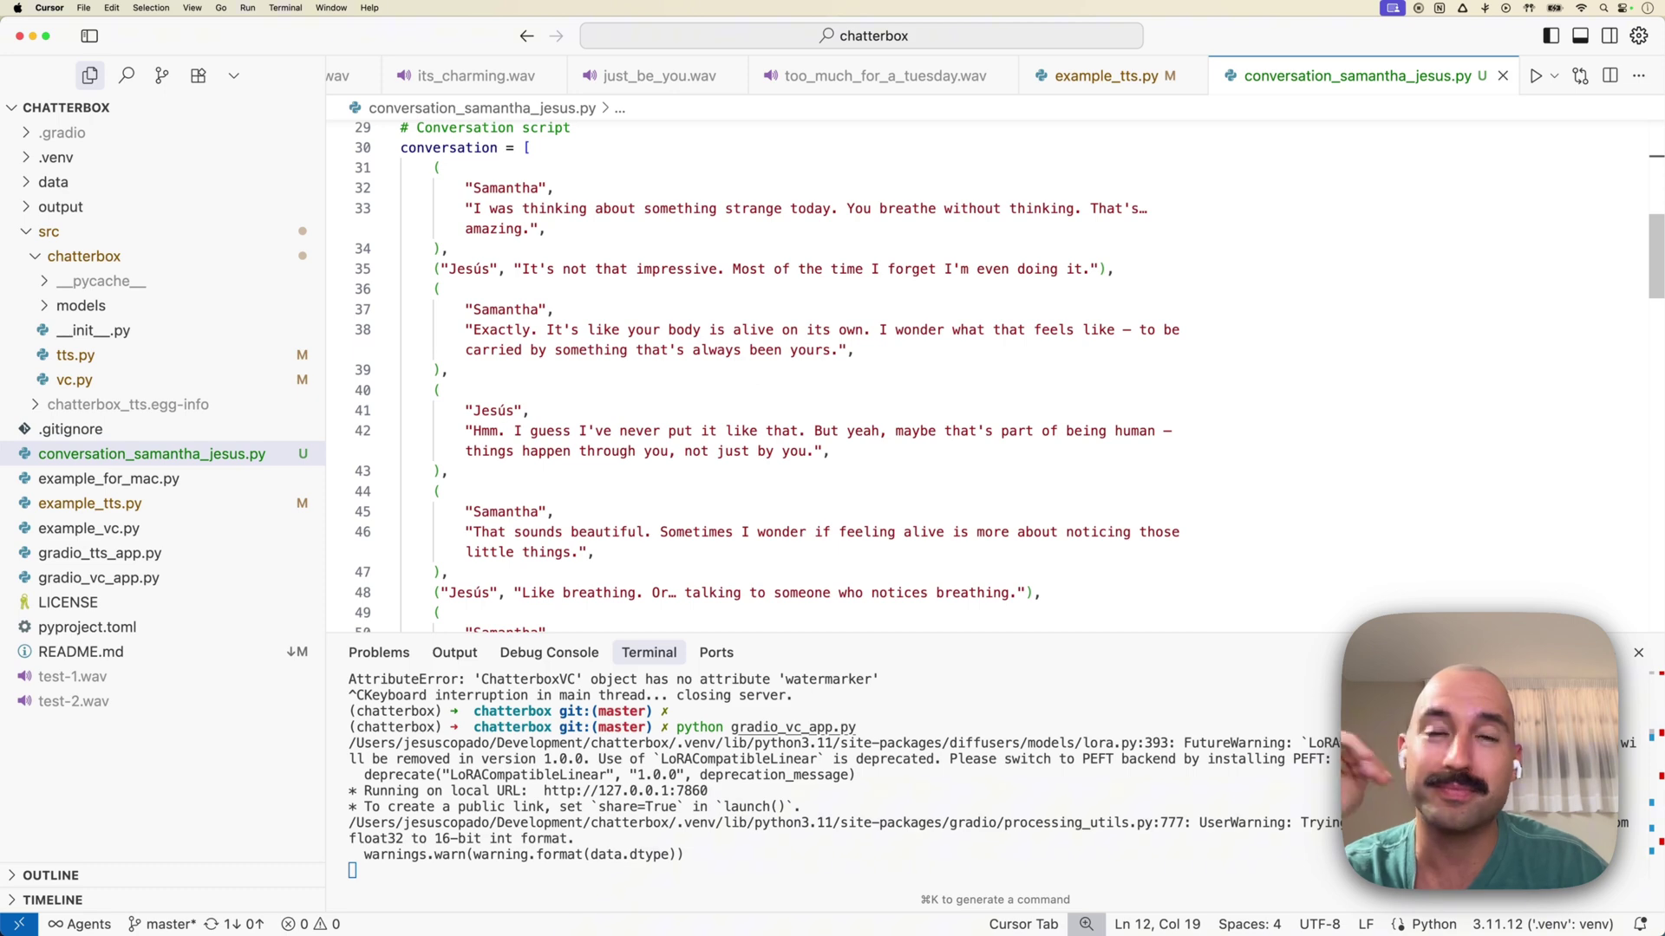
pyautogui.scroll(-12, 989, 372)
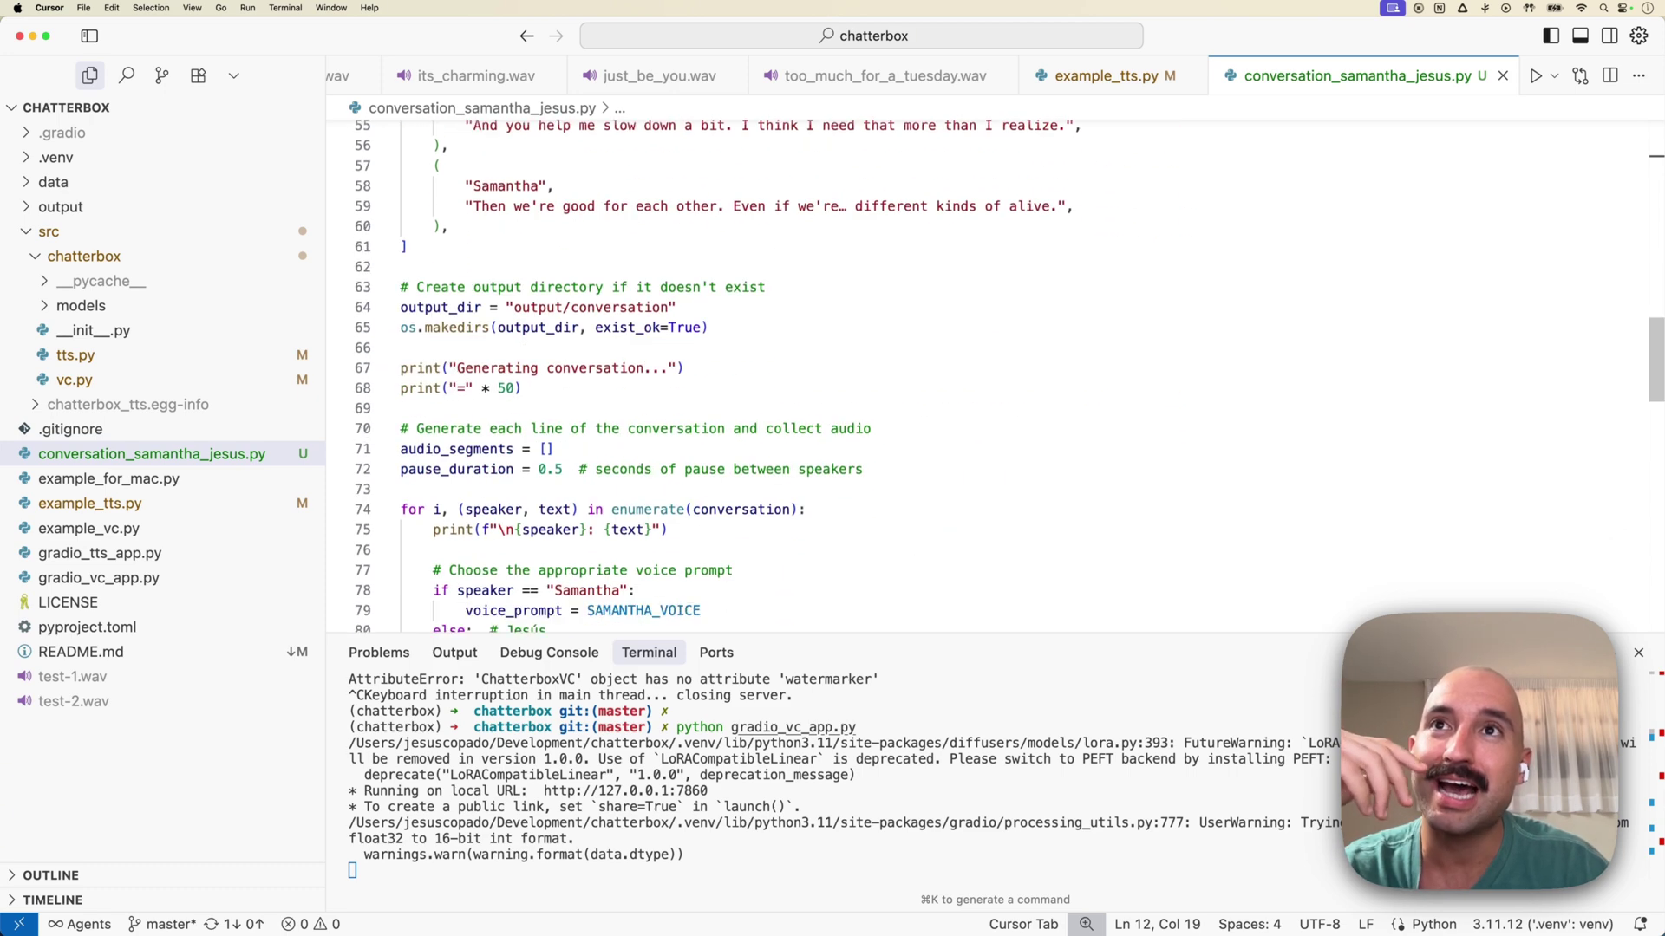
pyautogui.scroll(-1, 988, 373)
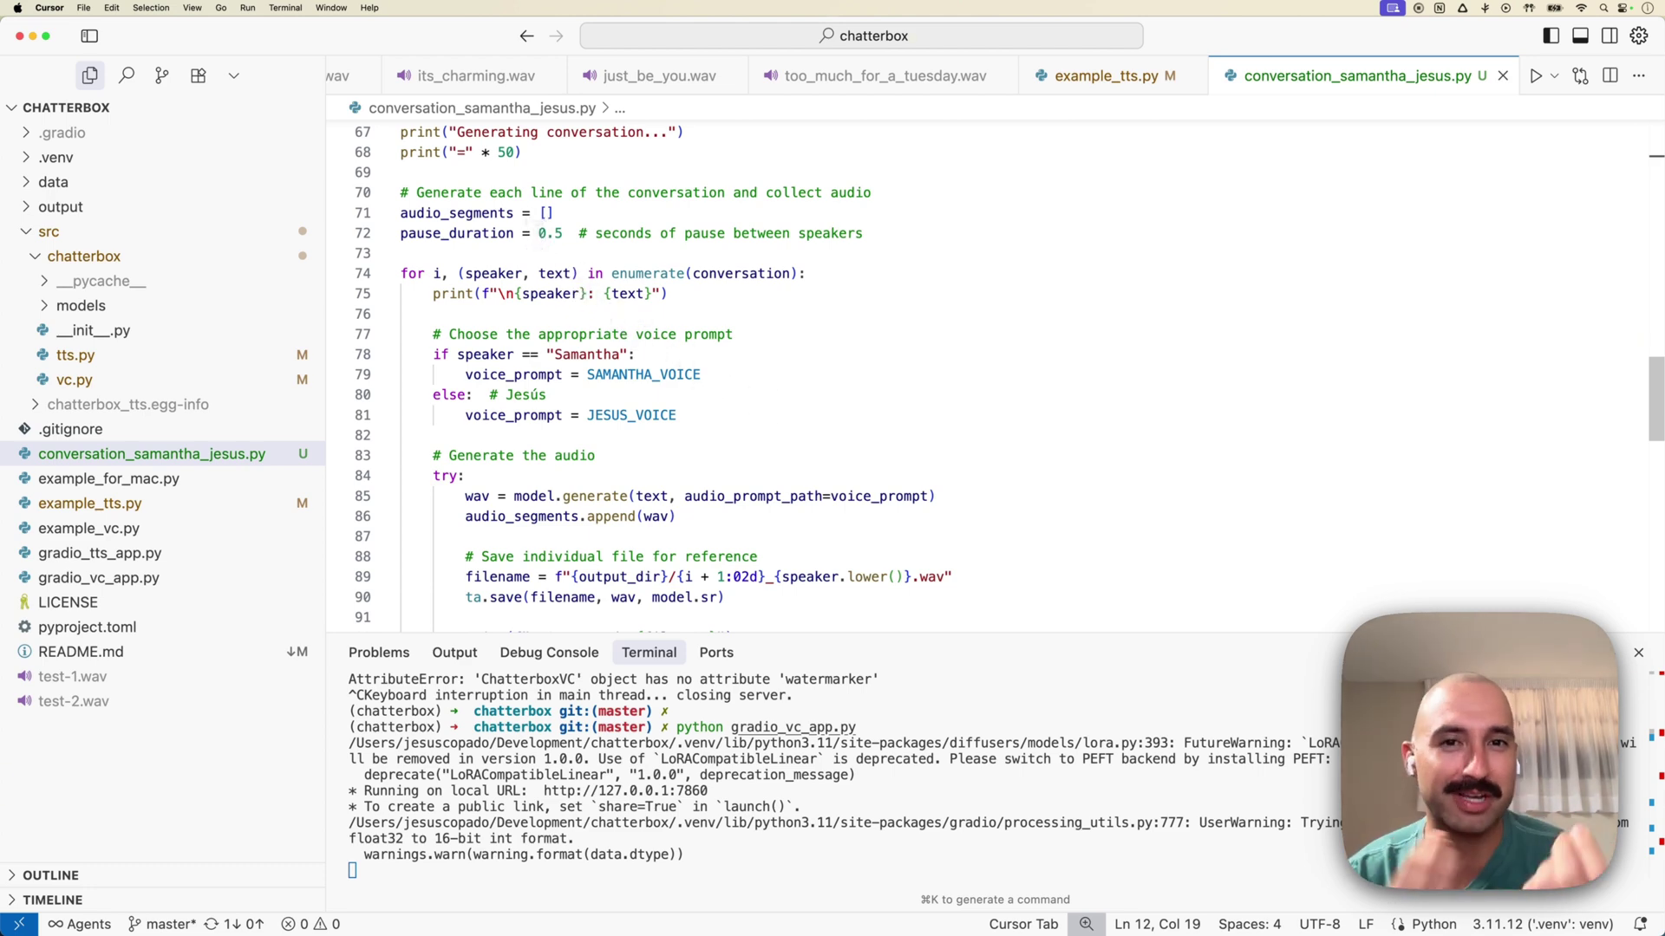
pyautogui.scroll(-15, 571, 249)
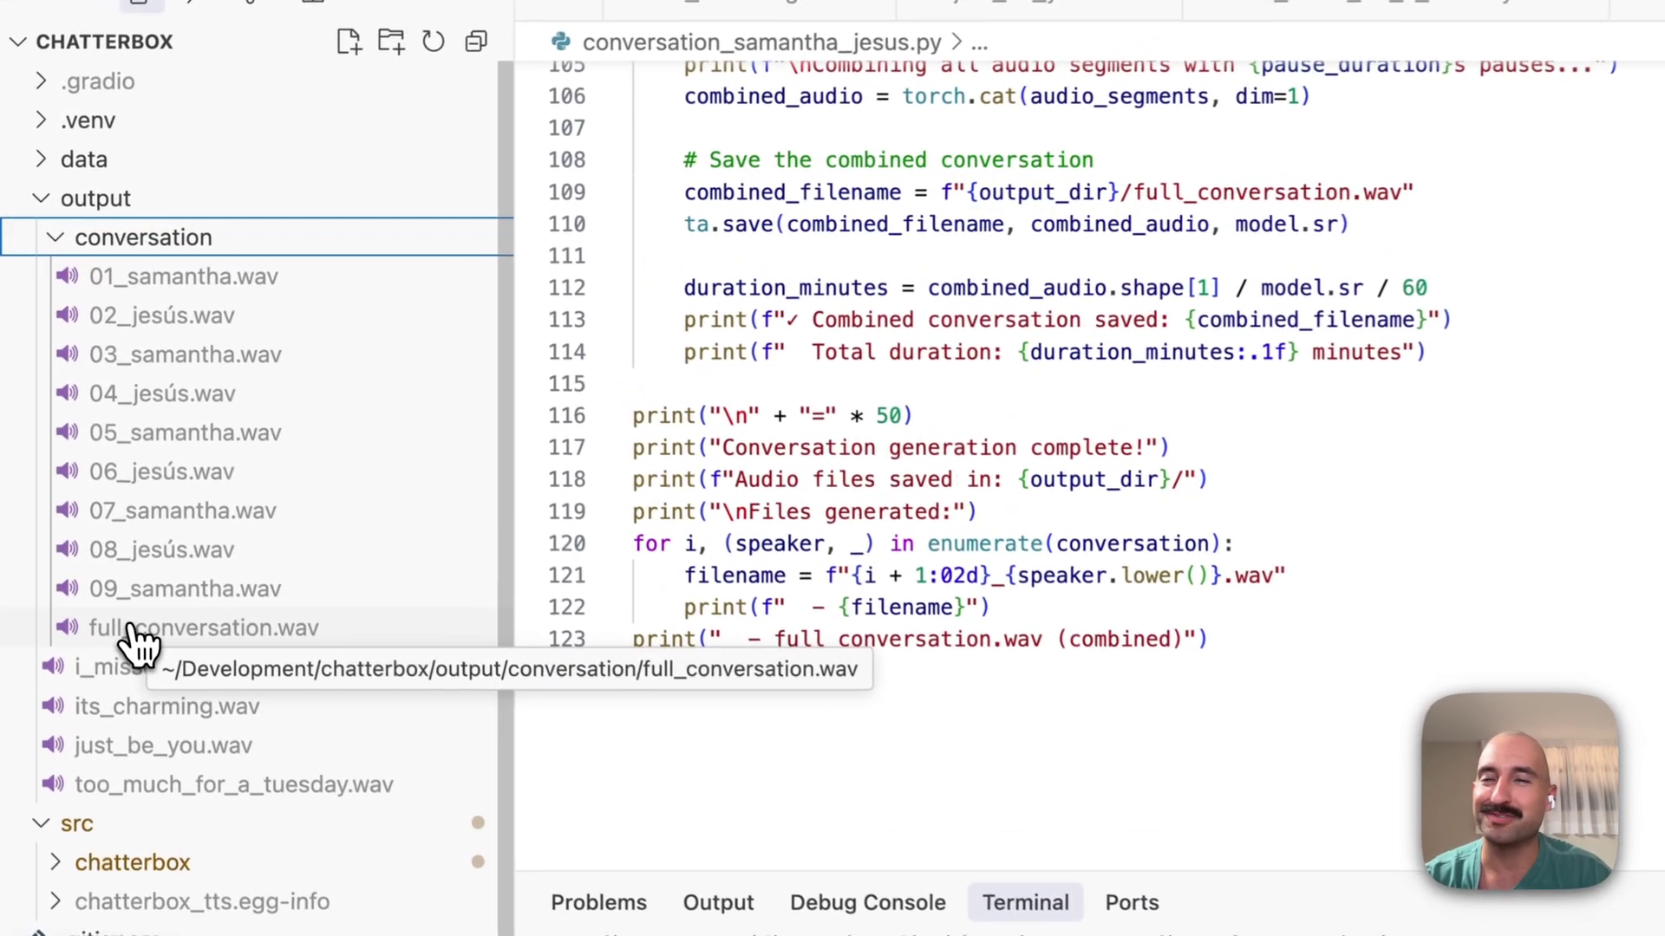
# - Open full_conversation.wav and play back the 0:50 combined conversation audio
pyautogui.click(88, 485)
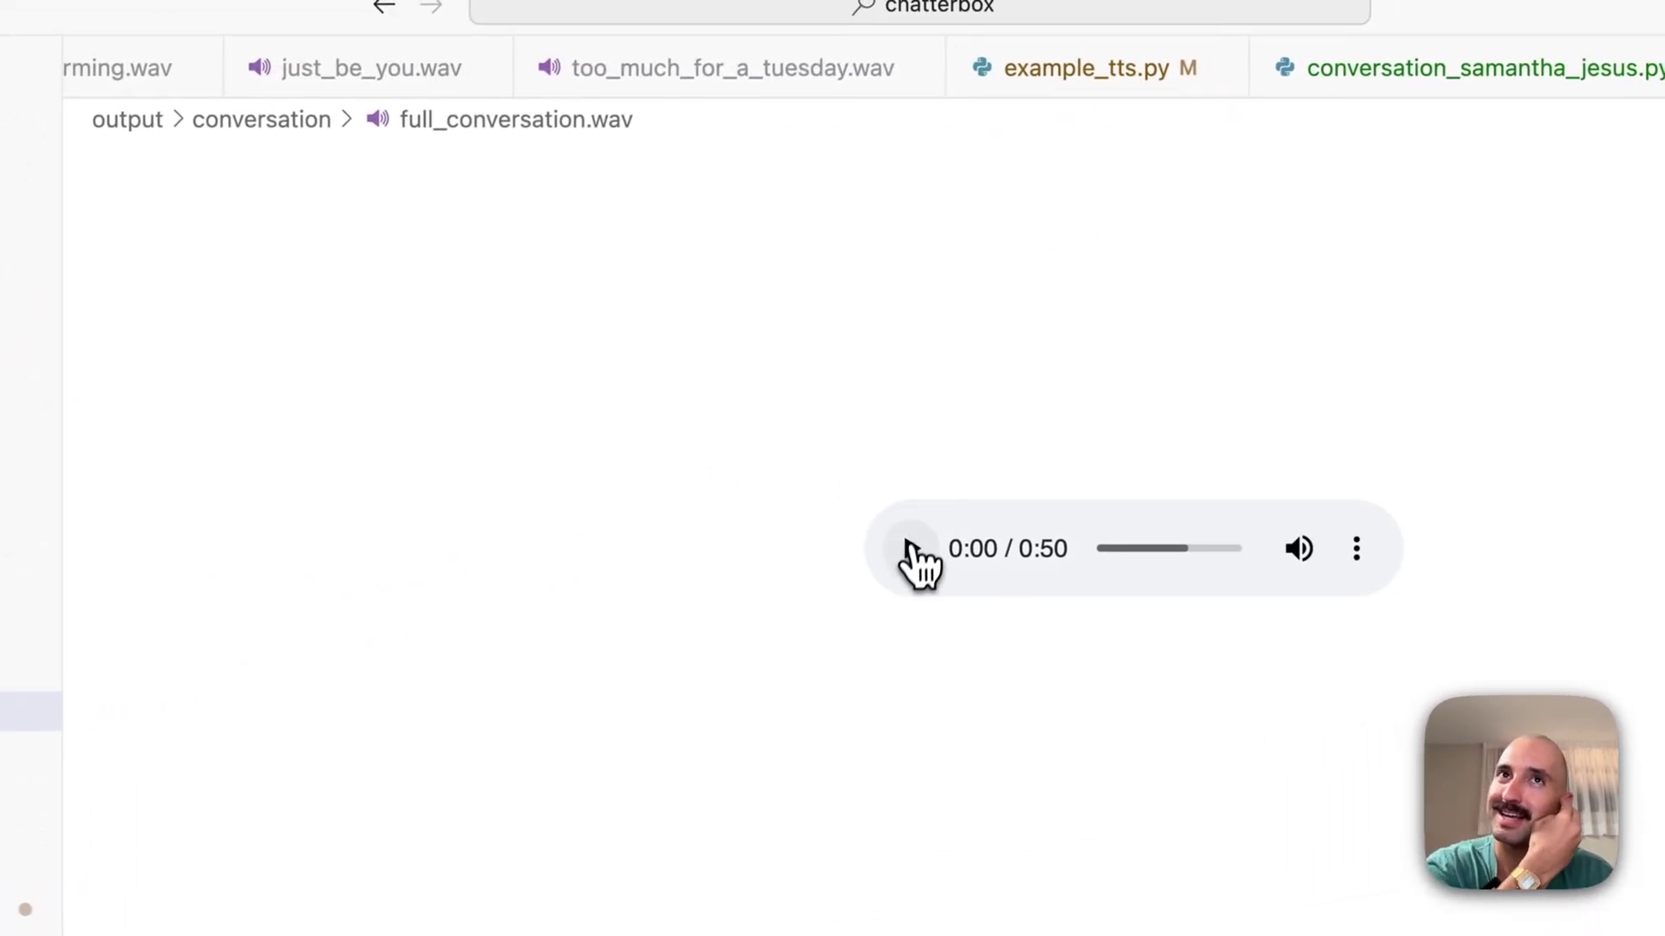
pyautogui.click(909, 549)
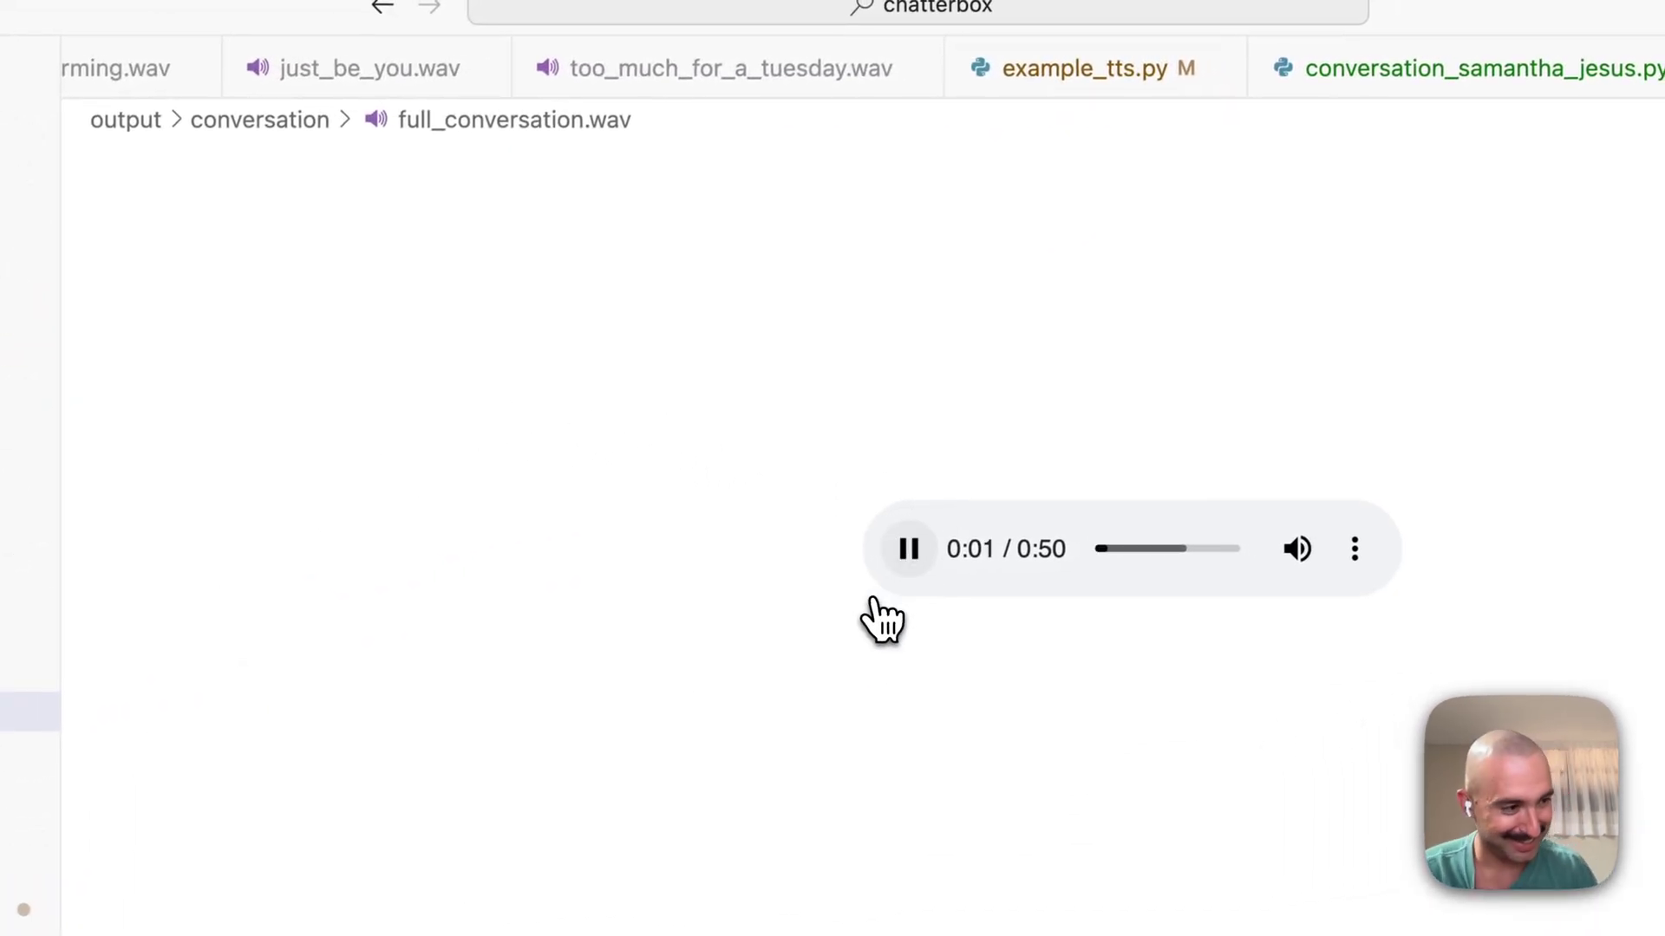
pyautogui.click(1465, 67)
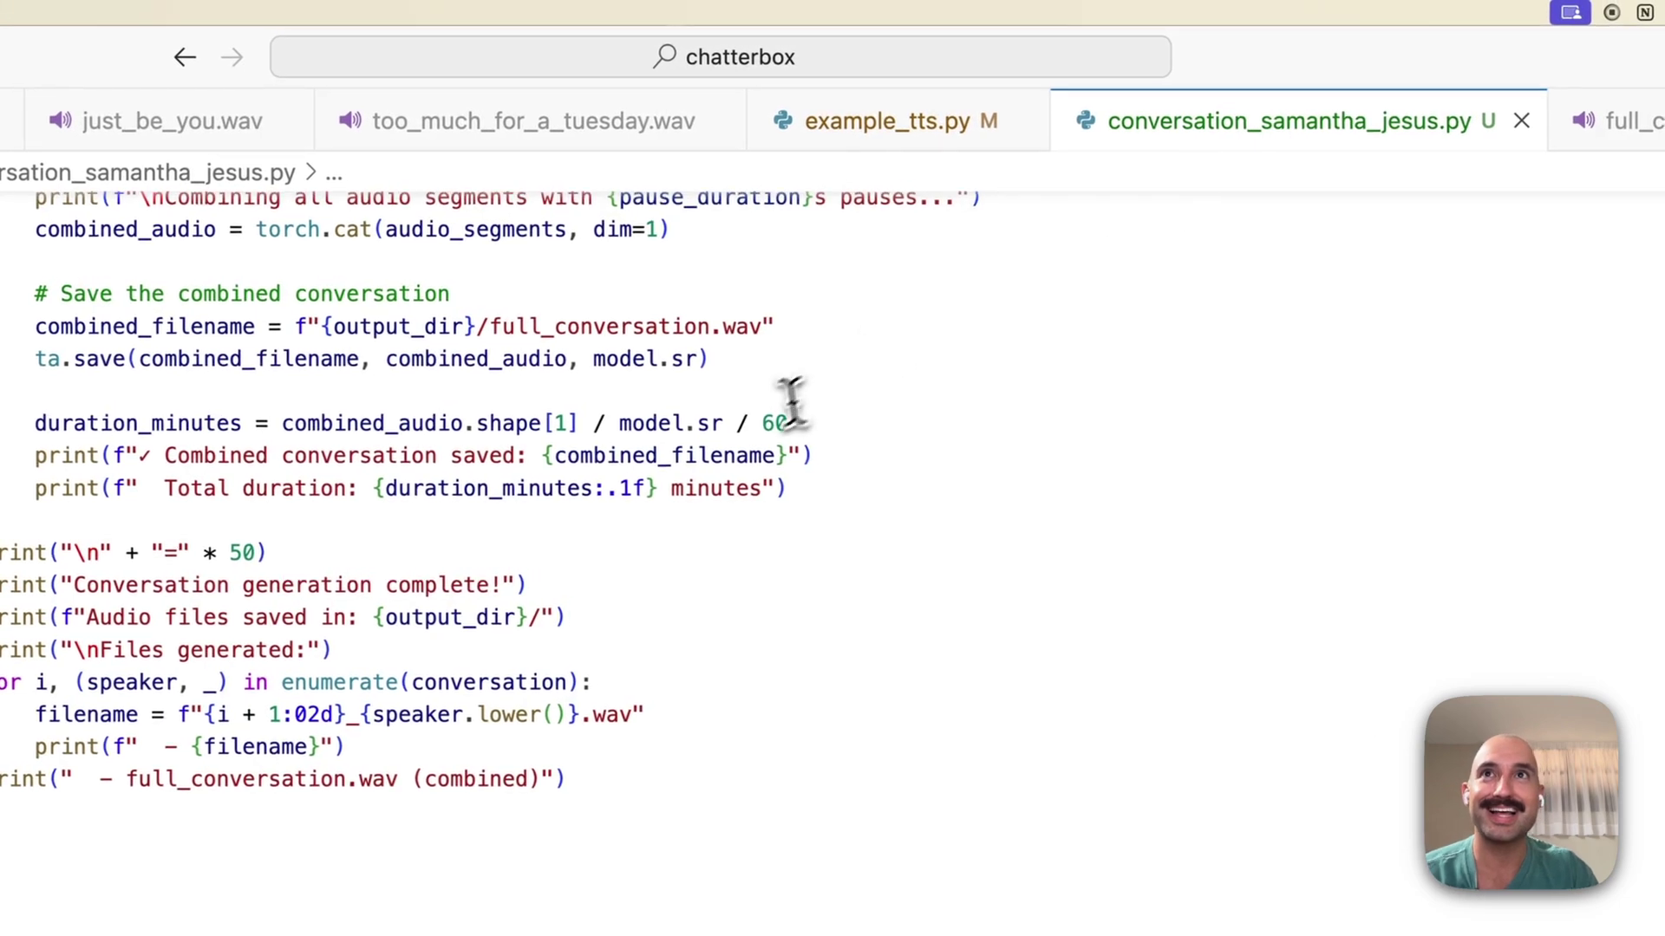
# - Back in the conversation script, review the opening dialogue lines 33–39, selecting speaker names and words
pyautogui.scroll(10, 967, 364)
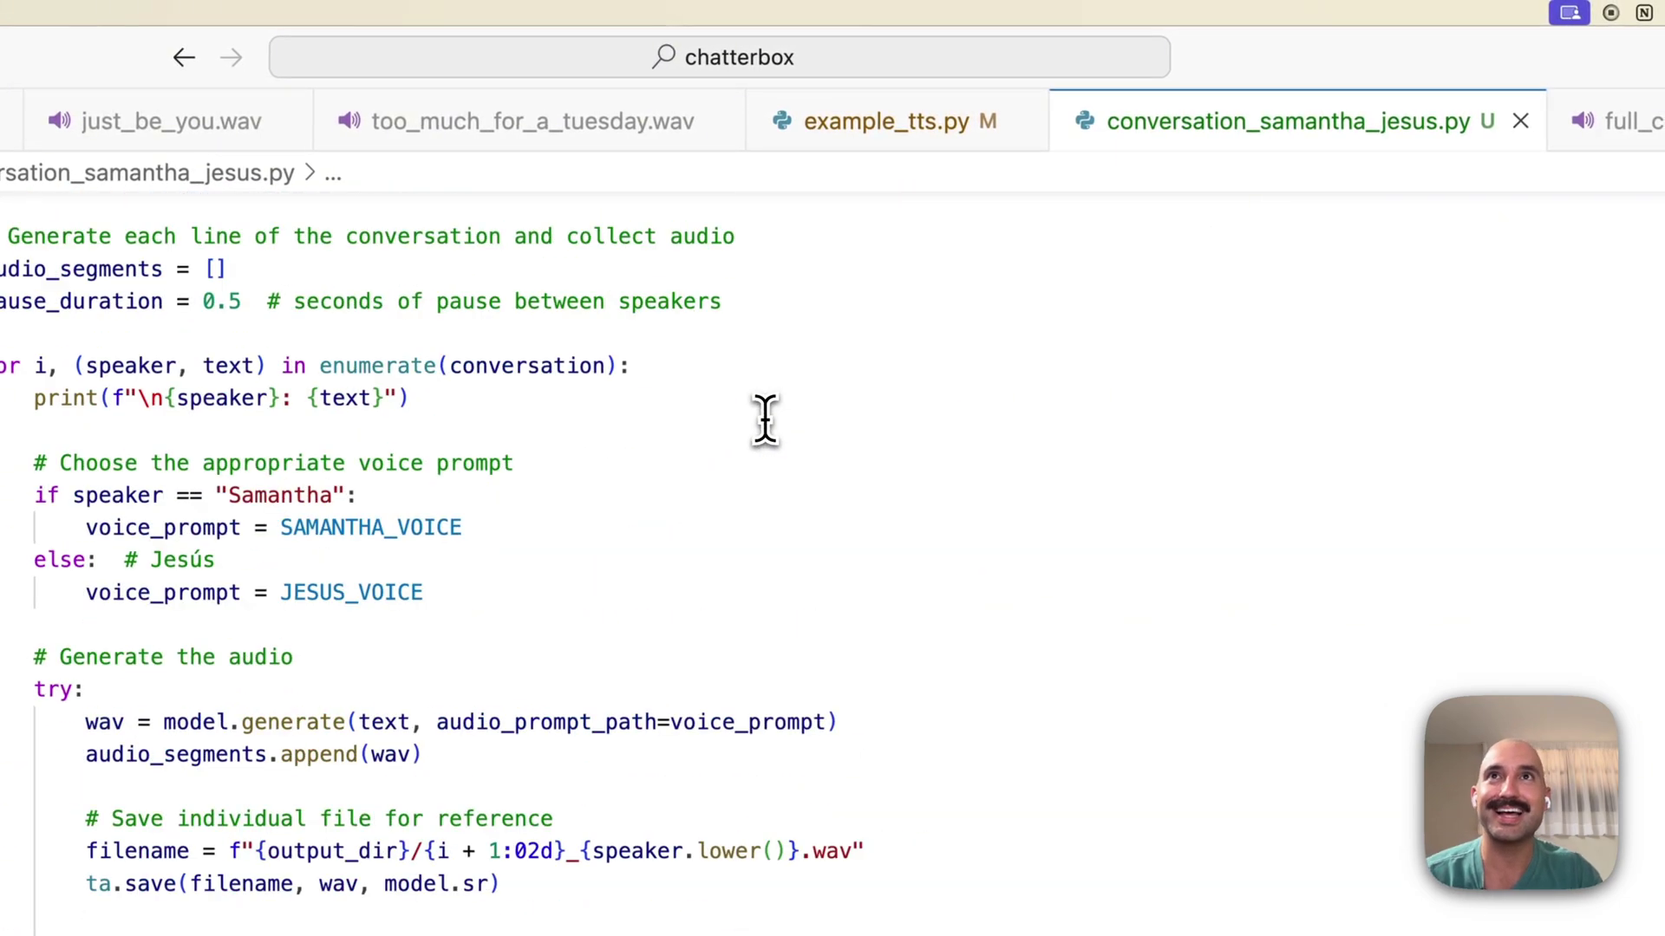
pyautogui.scroll(15, 765, 420)
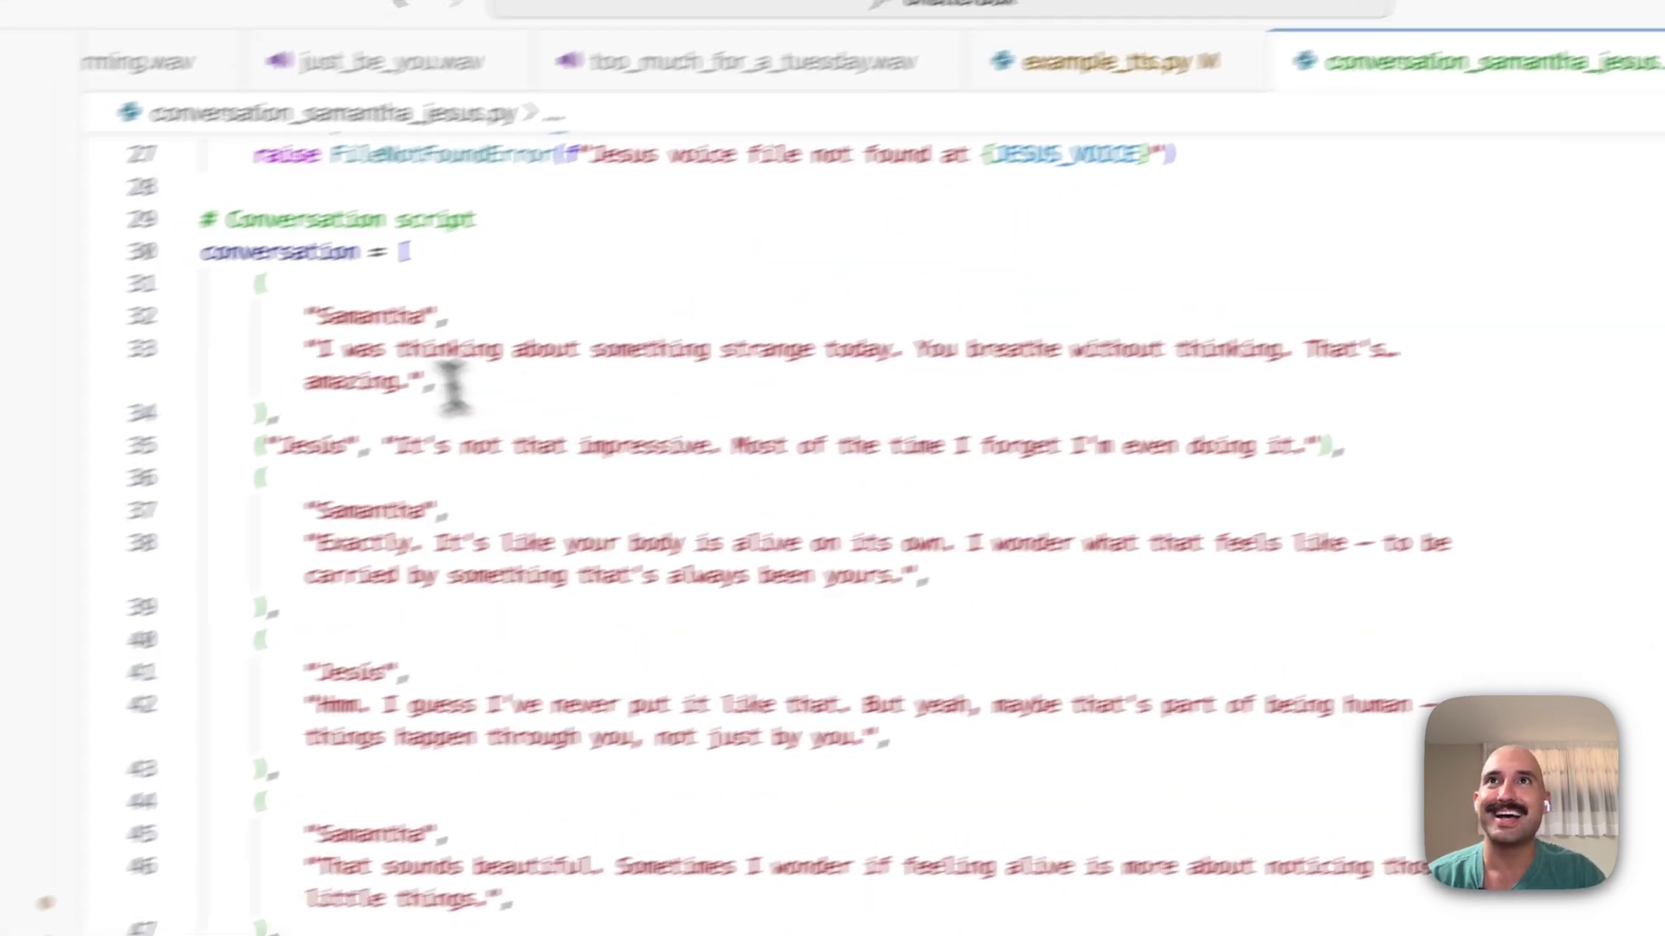
pyautogui.moveTo(315, 350); pyautogui.dragTo(397, 383)
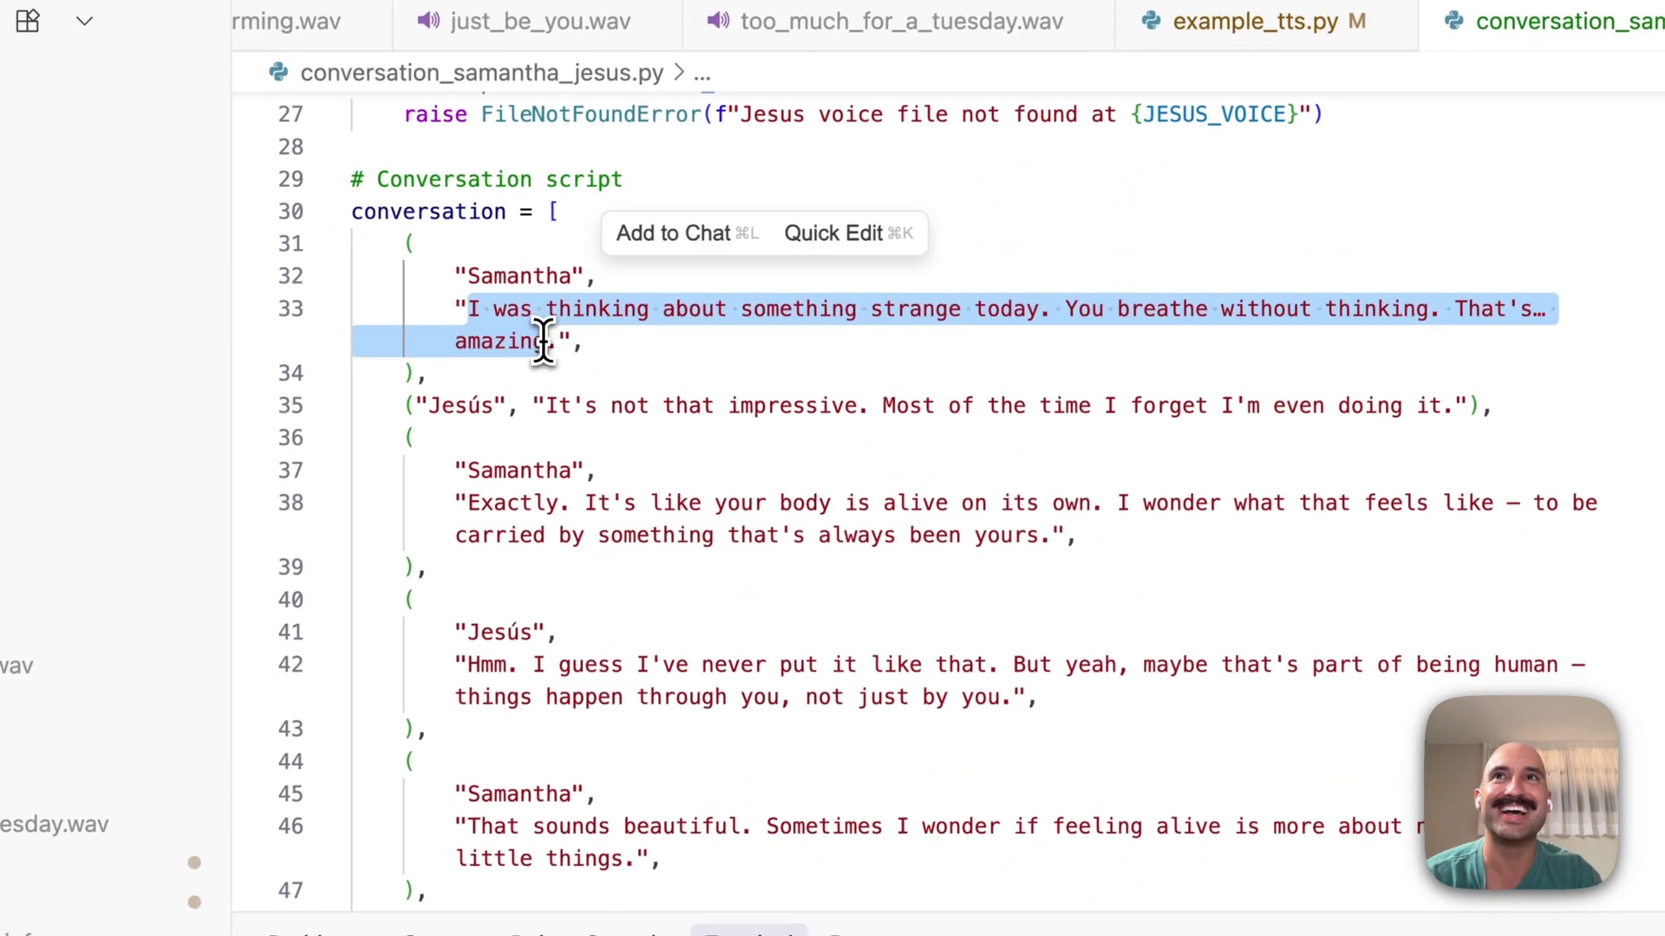
pyautogui.click(541, 423)
pyautogui.doubleClick(433, 408)
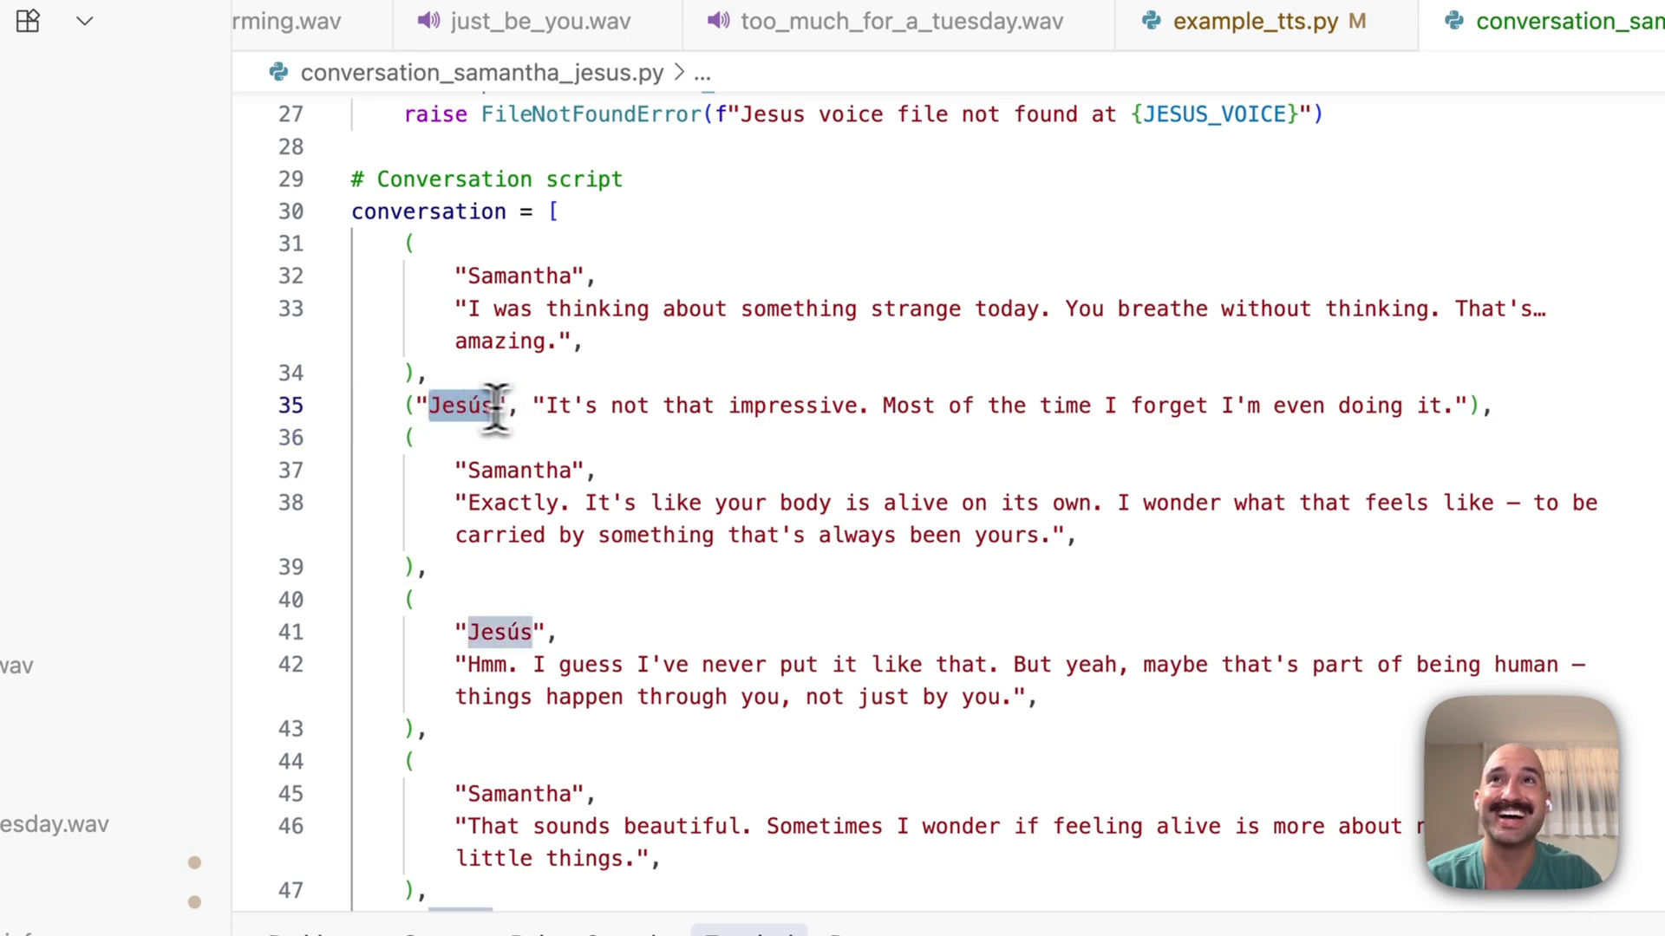
pyautogui.click(541, 406)
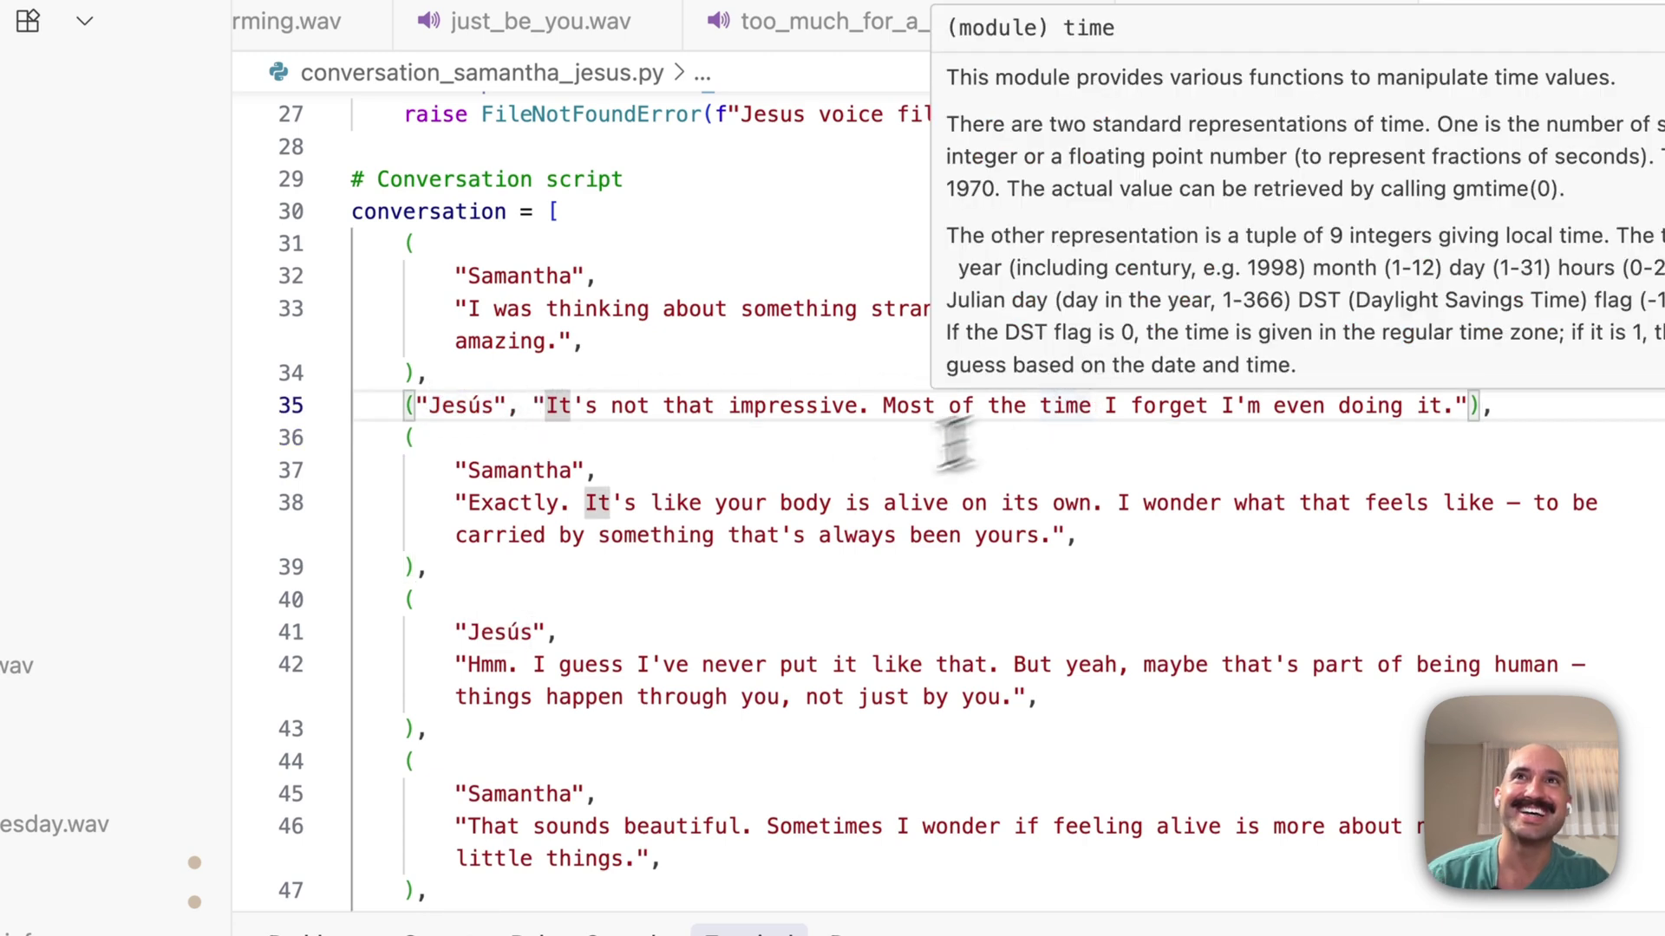
pyautogui.scroll(-1, 713, 507)
pyautogui.scroll(-1, 713, 508)
pyautogui.doubleClick(477, 434)
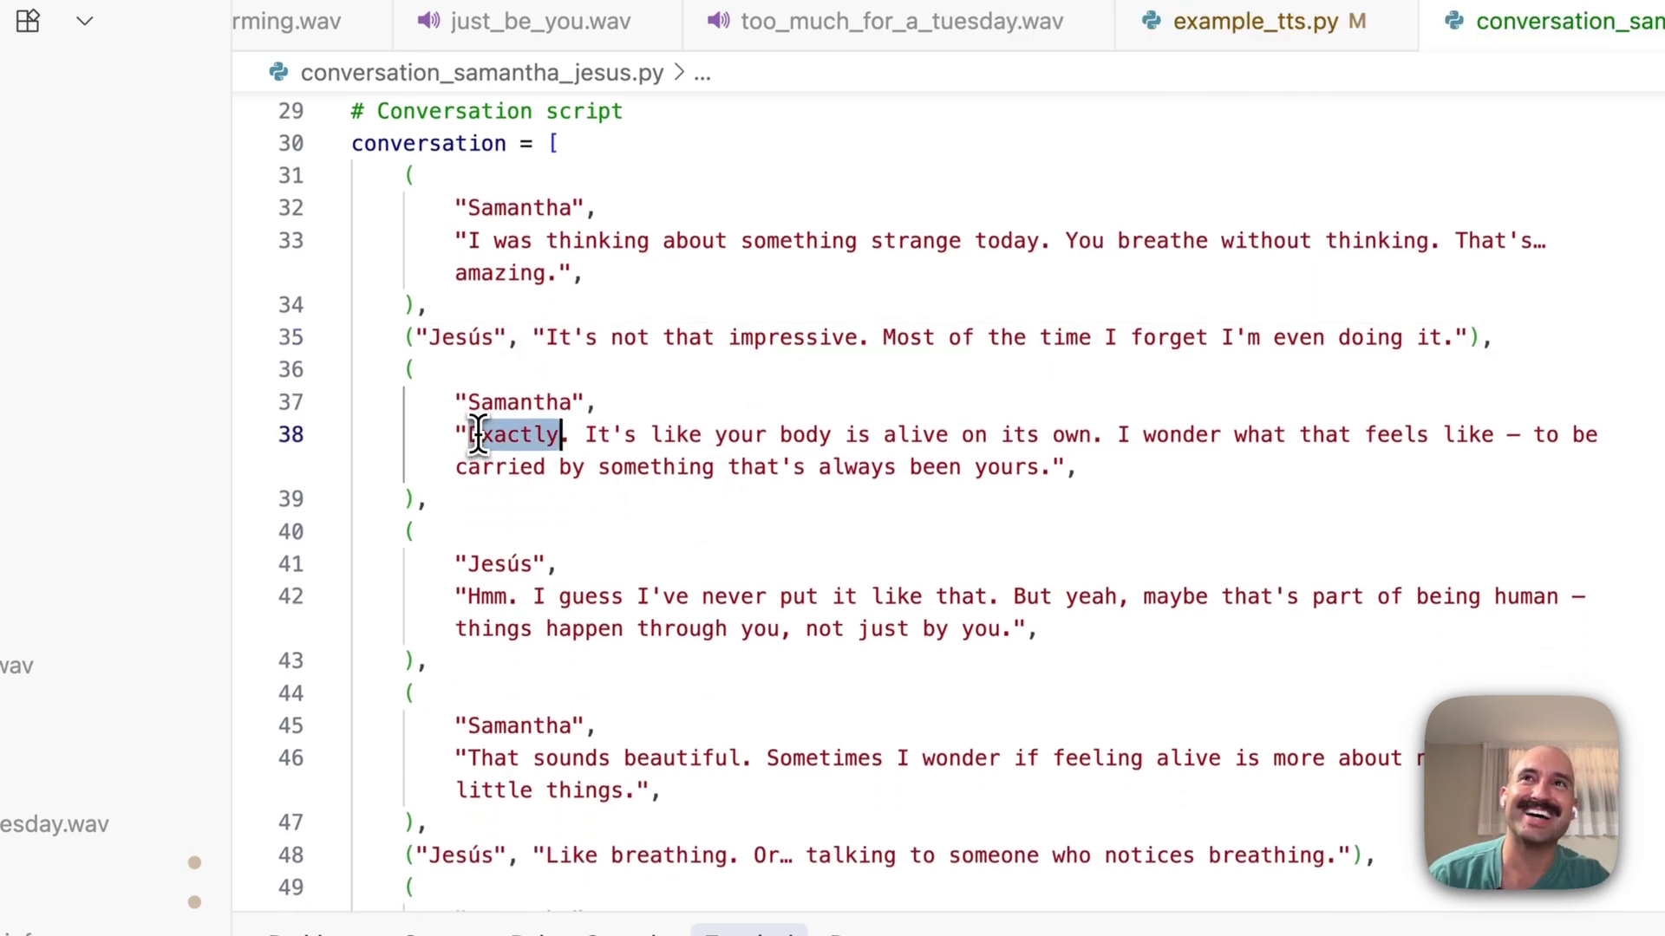
pyautogui.click(584, 499)
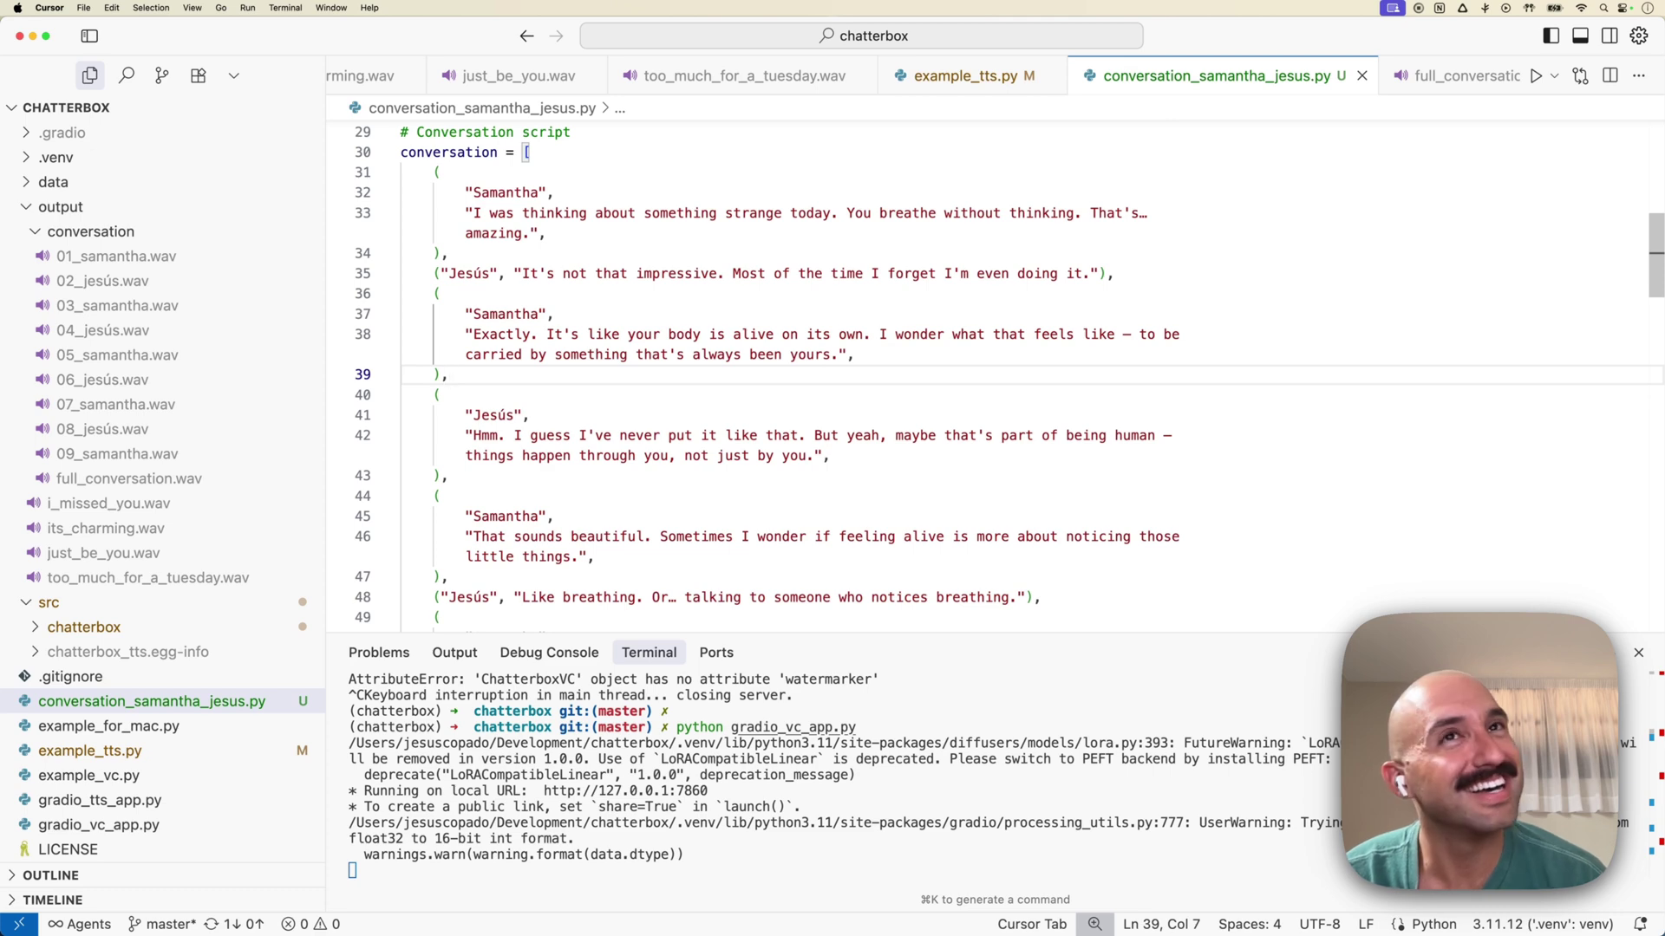
# - Scroll down through the script to the final spoken lines around lines 56–59
pyautogui.scroll(-2, 598, 319)
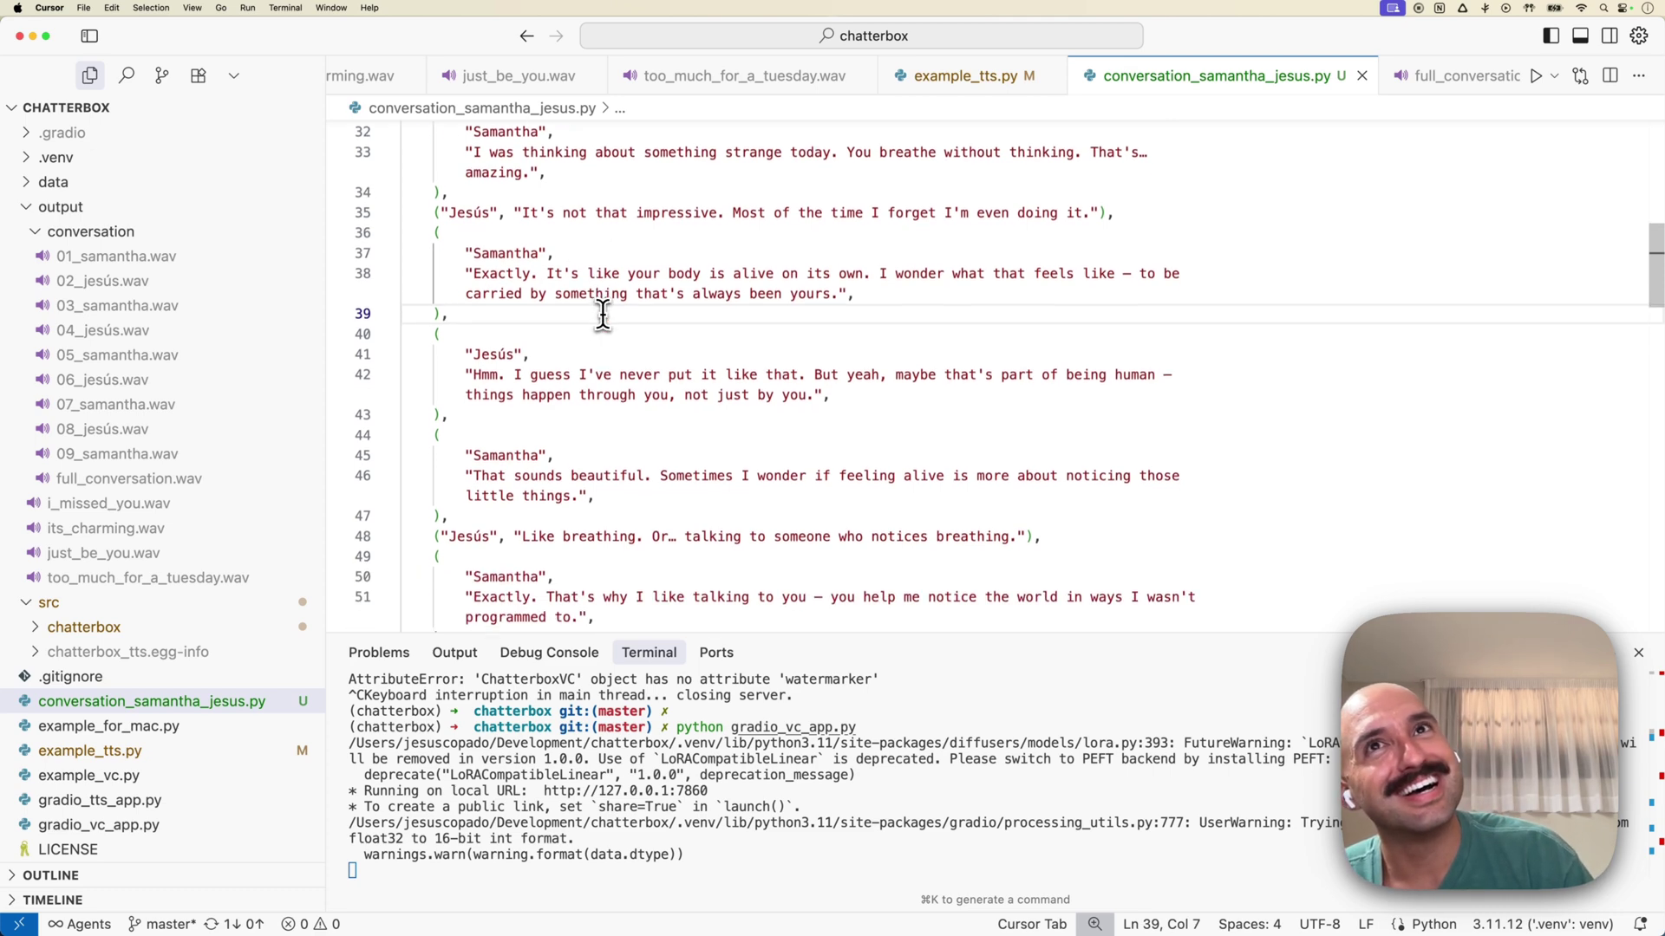
pyautogui.scroll(-2, 602, 315)
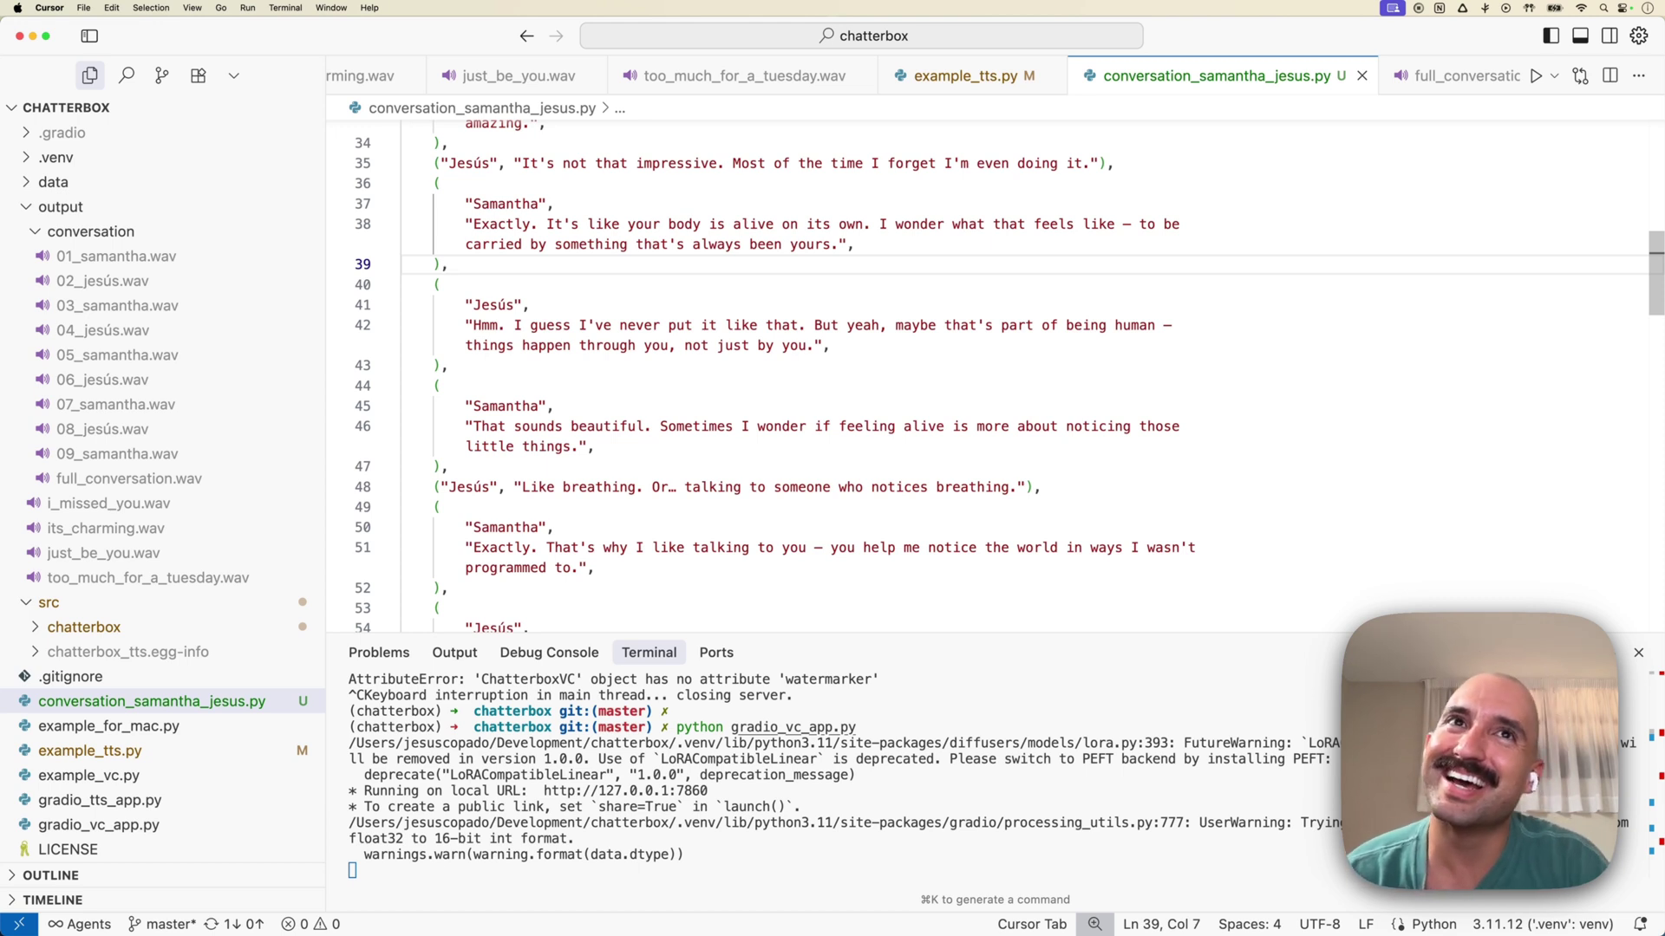
pyautogui.scroll(-3, 997, 373)
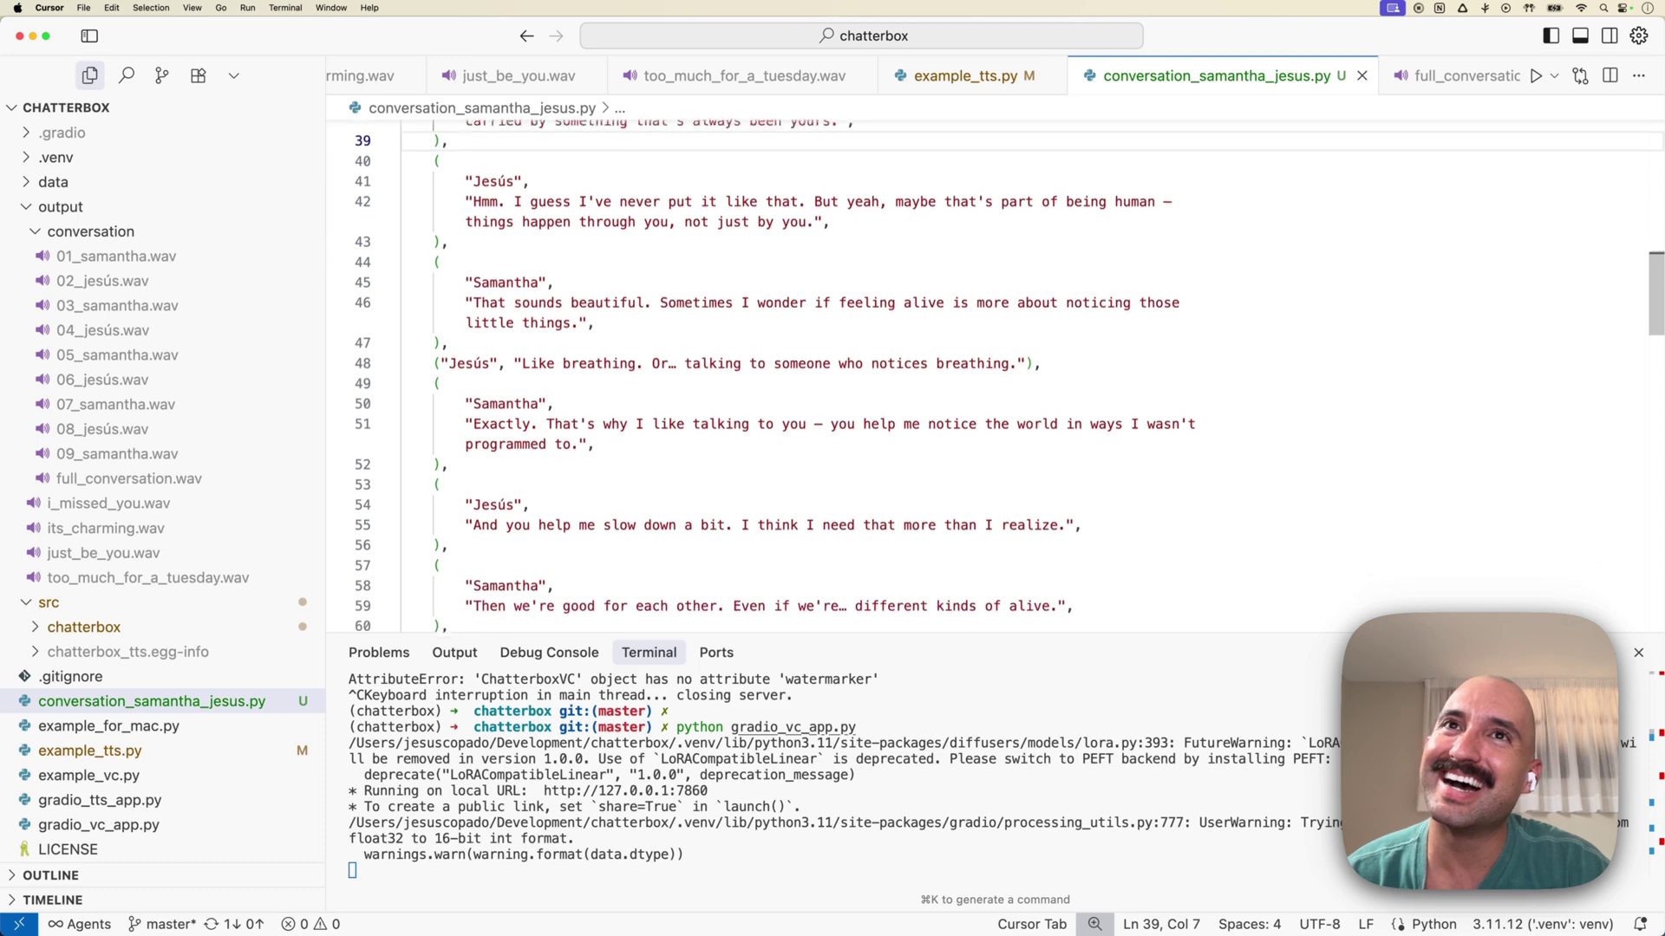
pyautogui.scroll(-3, 605, 314)
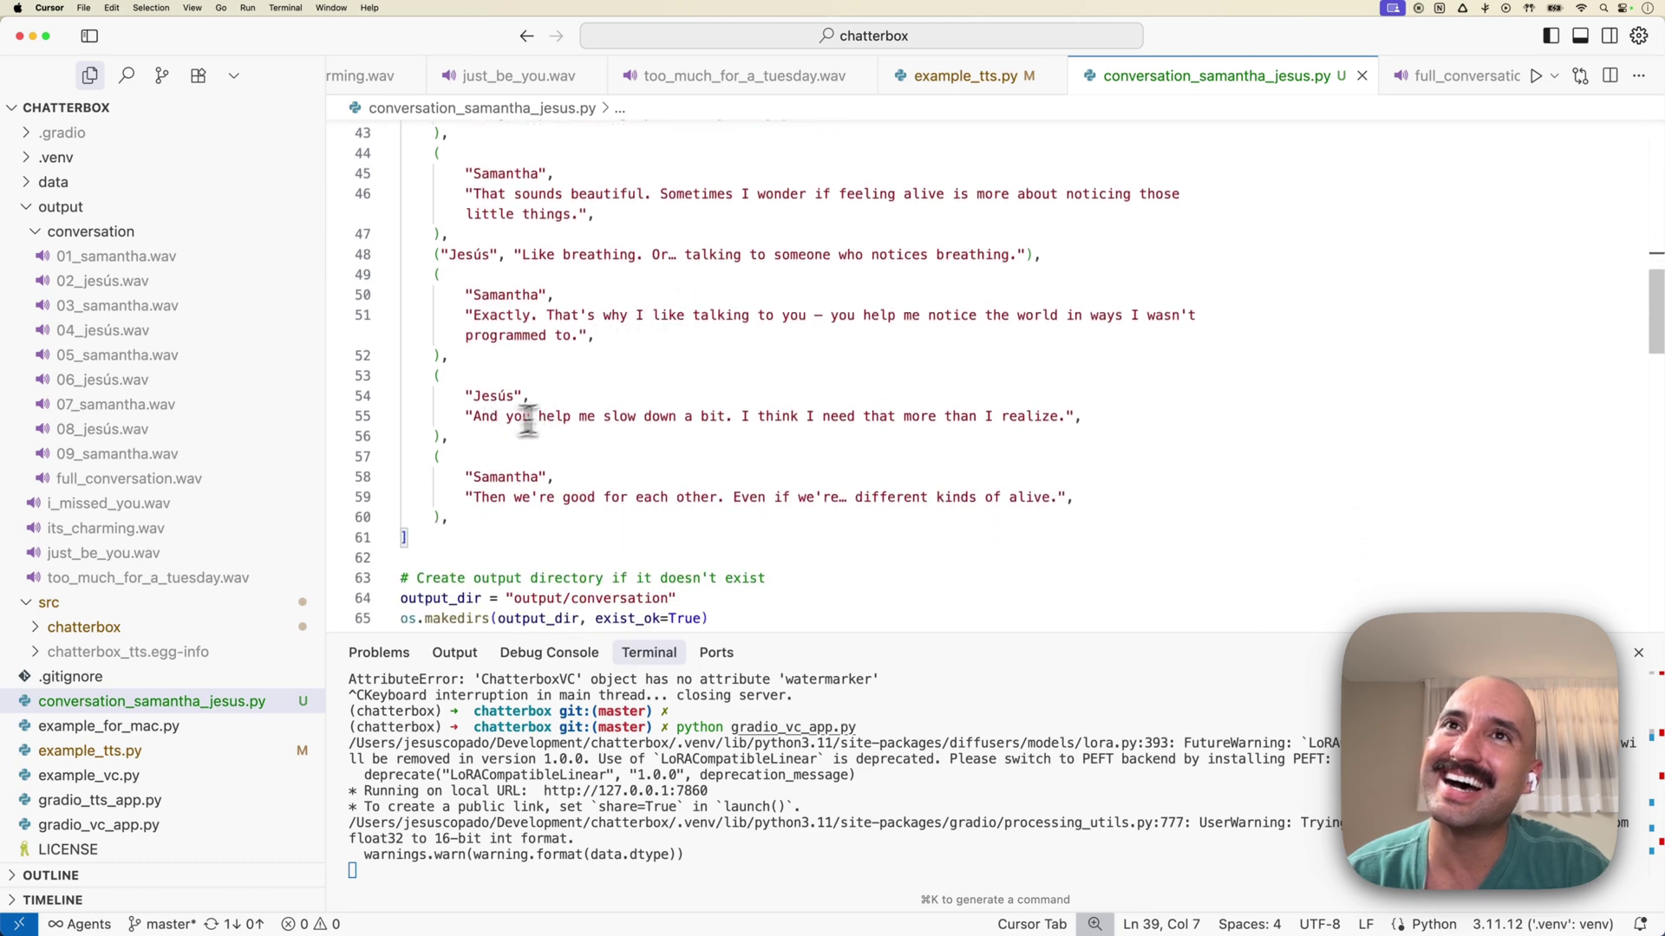
pyautogui.scroll(-2, 548, 418)
pyautogui.moveTo(473, 460); pyautogui.dragTo(732, 460)
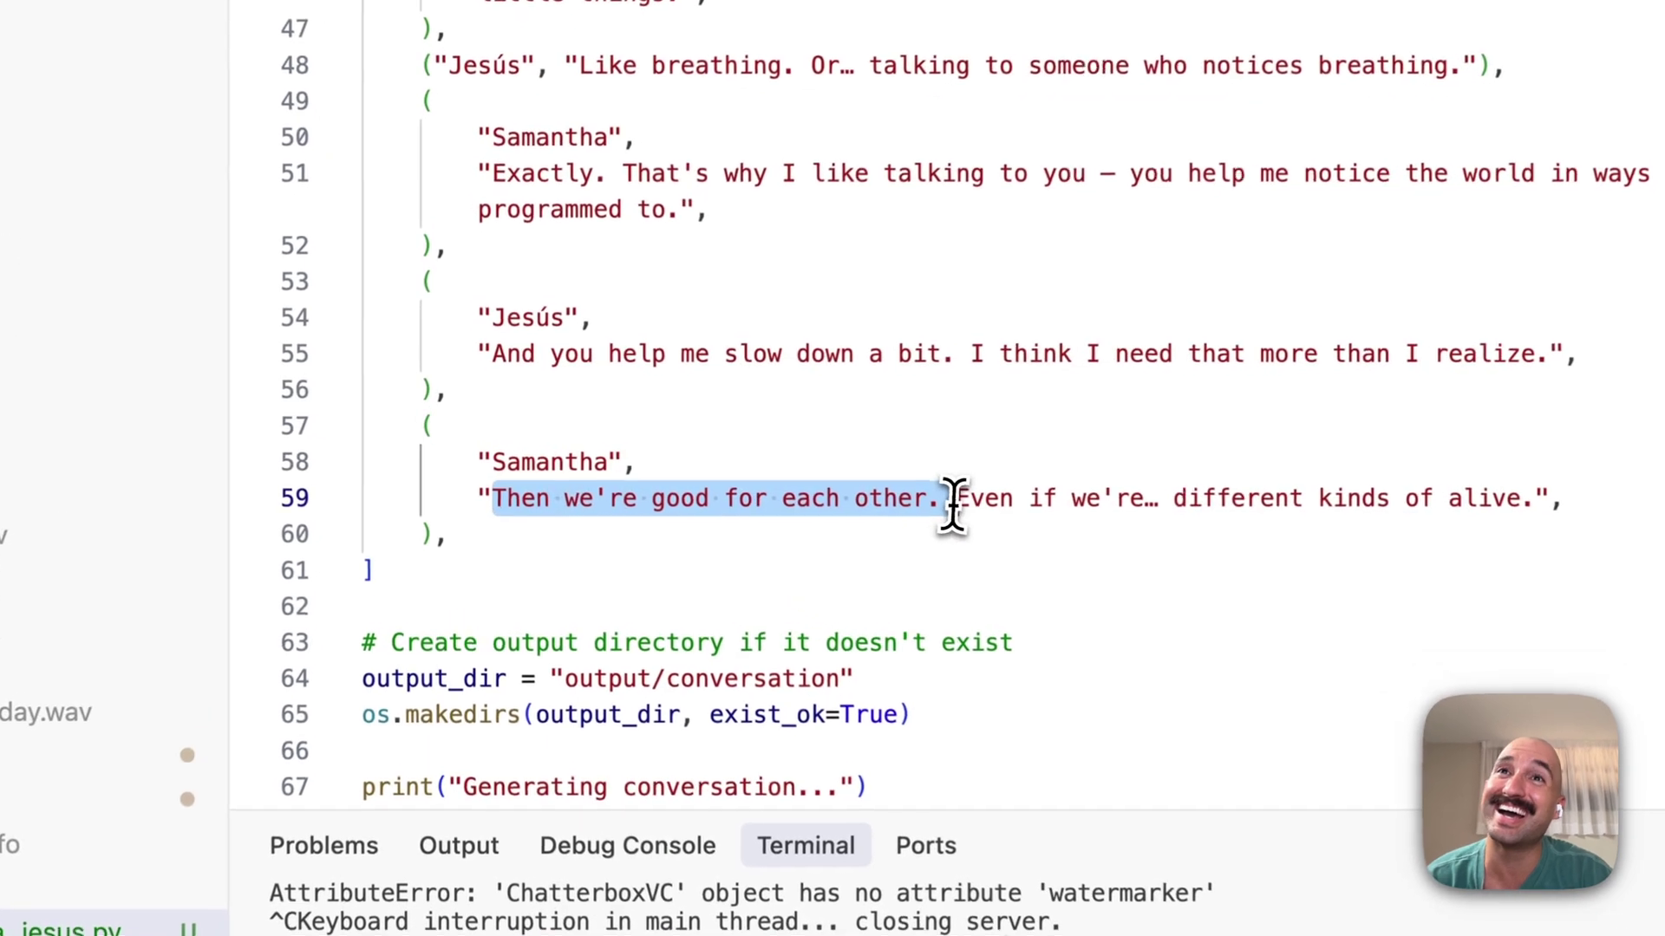
pyautogui.moveTo(952, 506); pyautogui.dragTo(1093, 505)
pyautogui.click(1093, 506)
pyautogui.click(1104, 395)
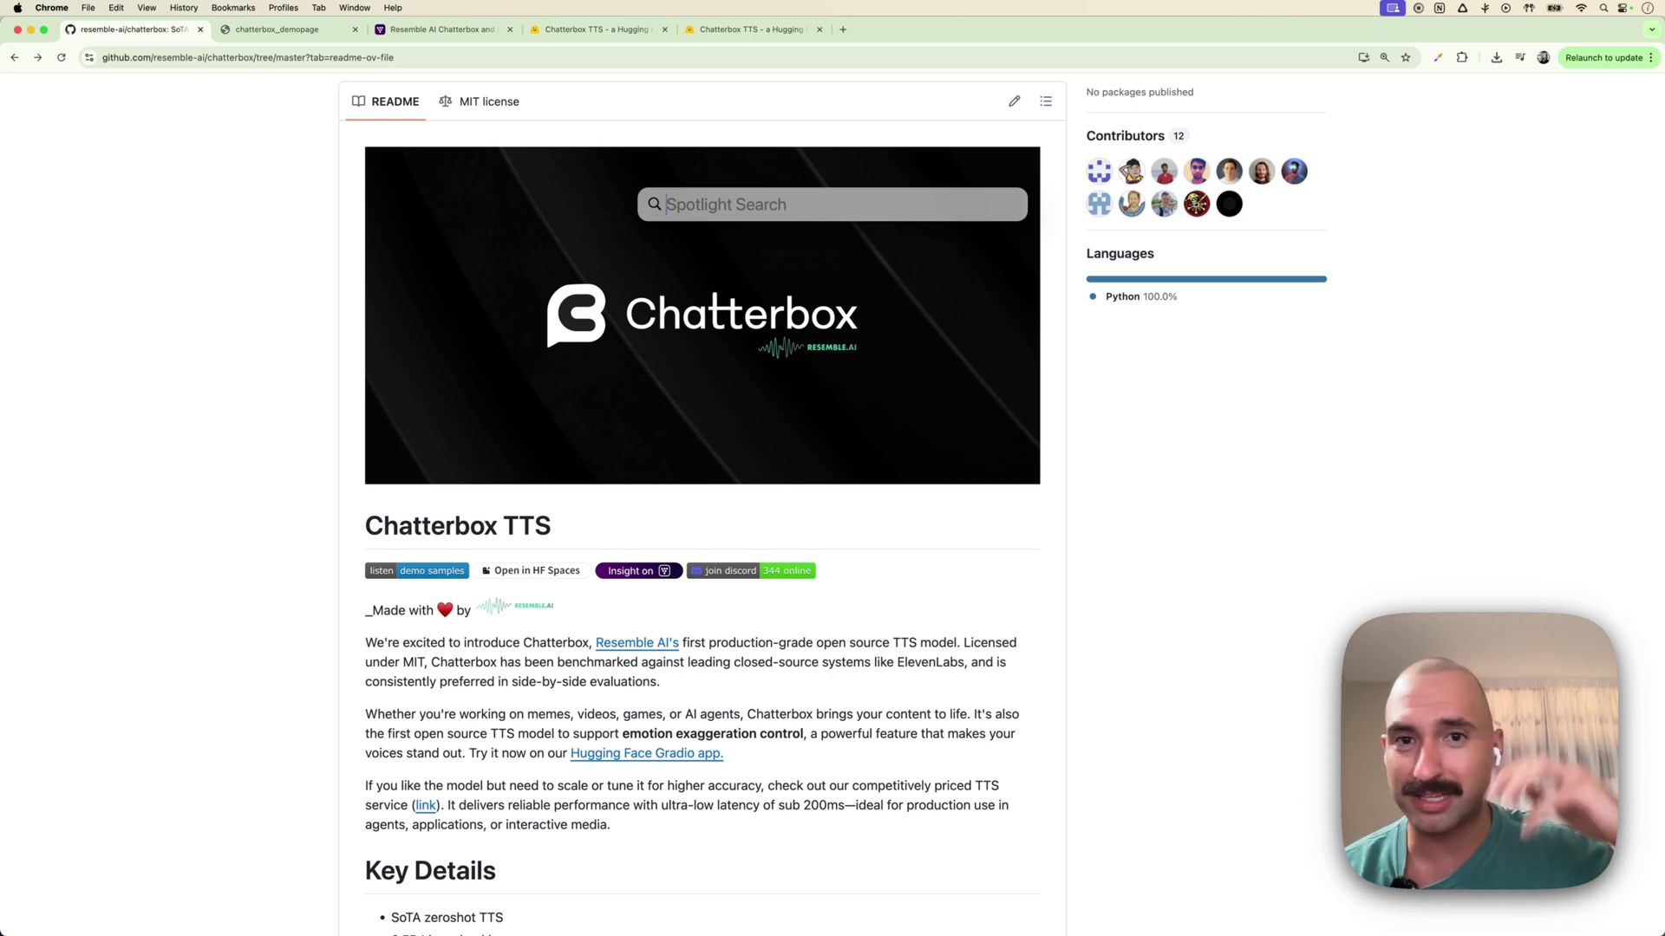
# - Dismiss Spotlight Search so the Chatterbox TTS GitHub README is unobstructed
pyautogui.press('Escape')
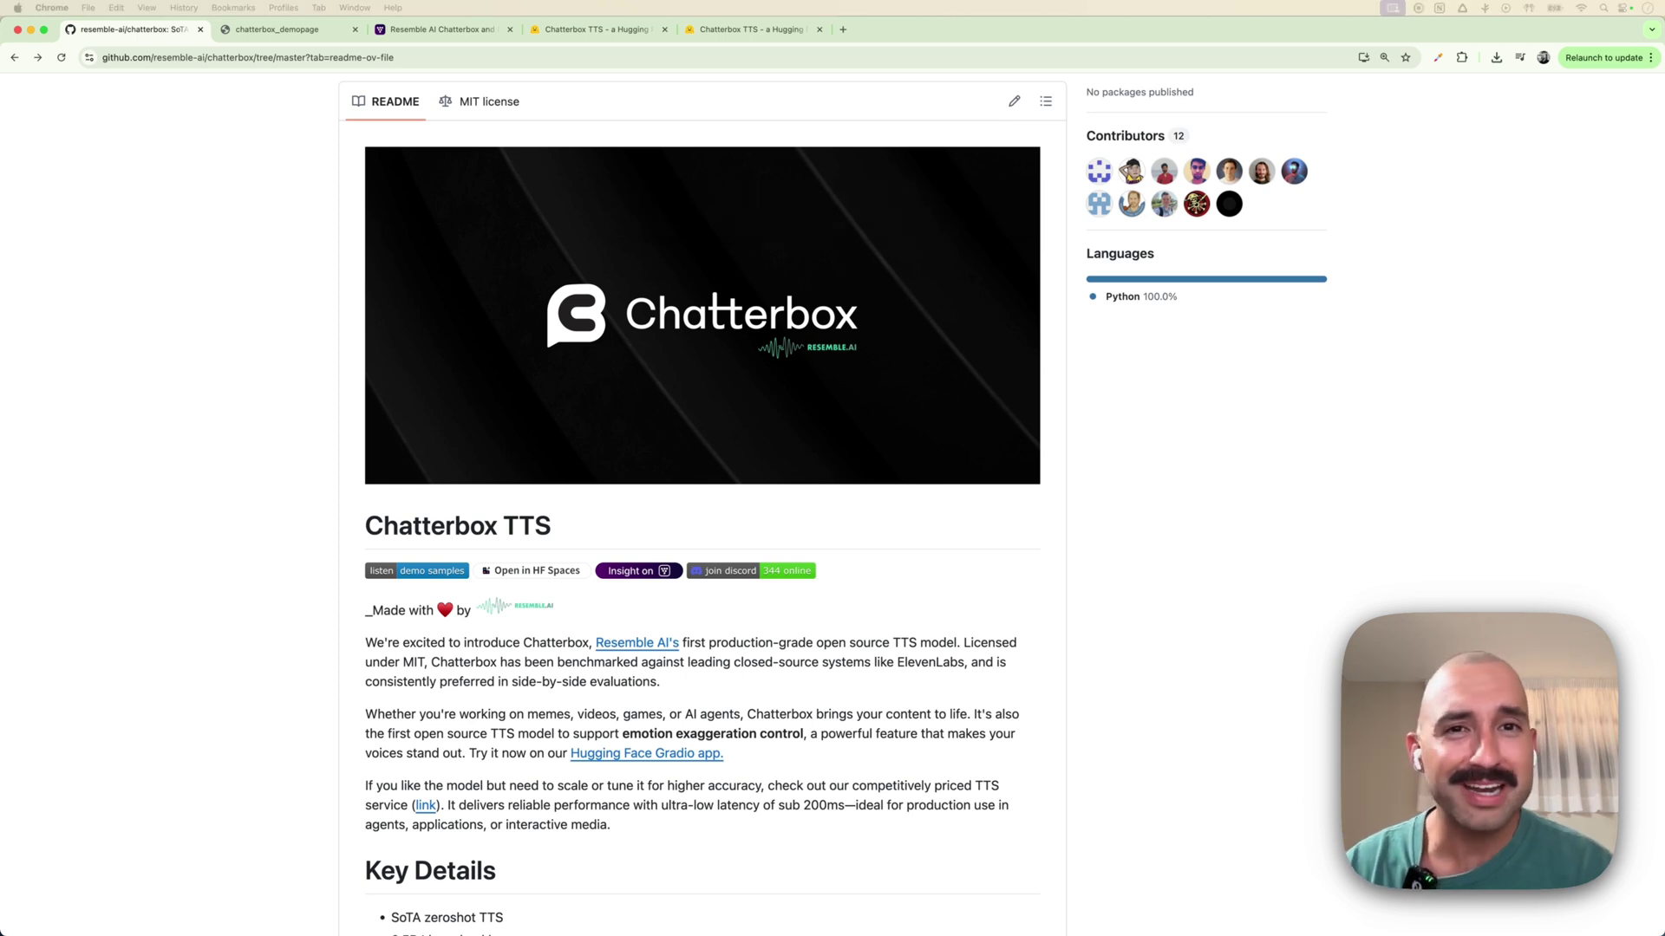